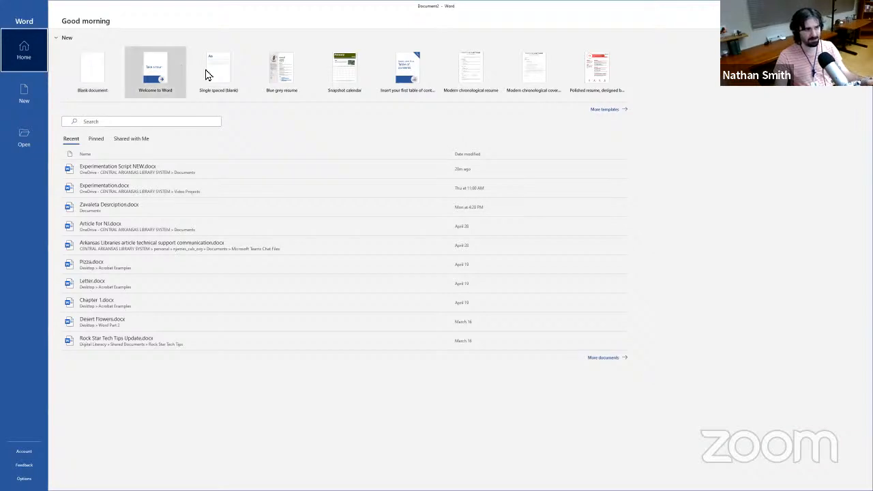
Step: Create a new blank document
left_click(94, 82)
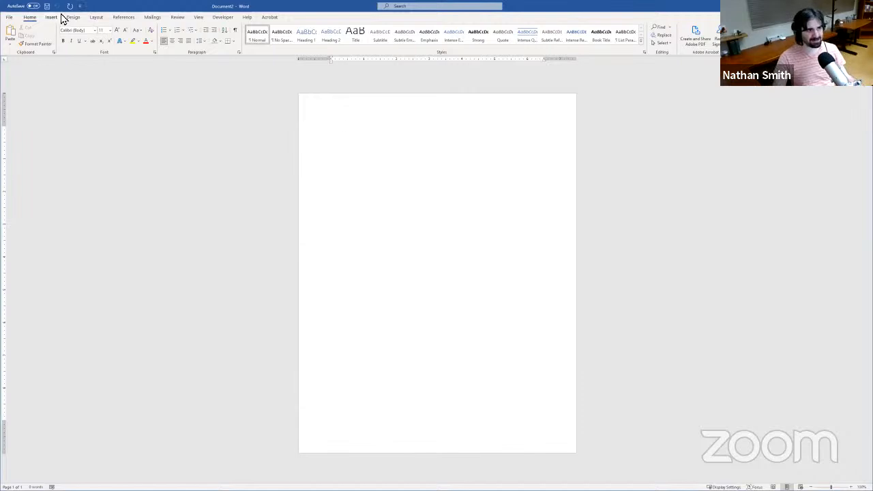
Step: Review the Quick Access Toolbar customization options and the commands available for inserting content and designing the document
left_click(80, 7)
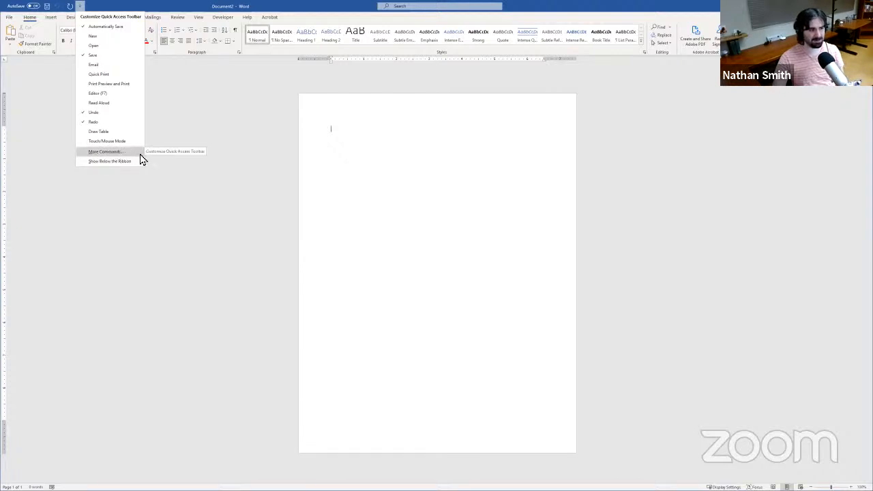
left_click(234, 68)
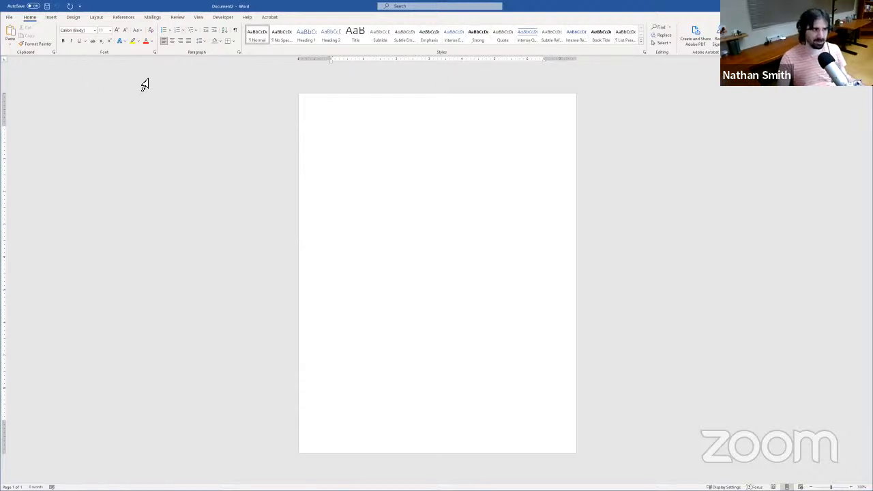
left_click(51, 18)
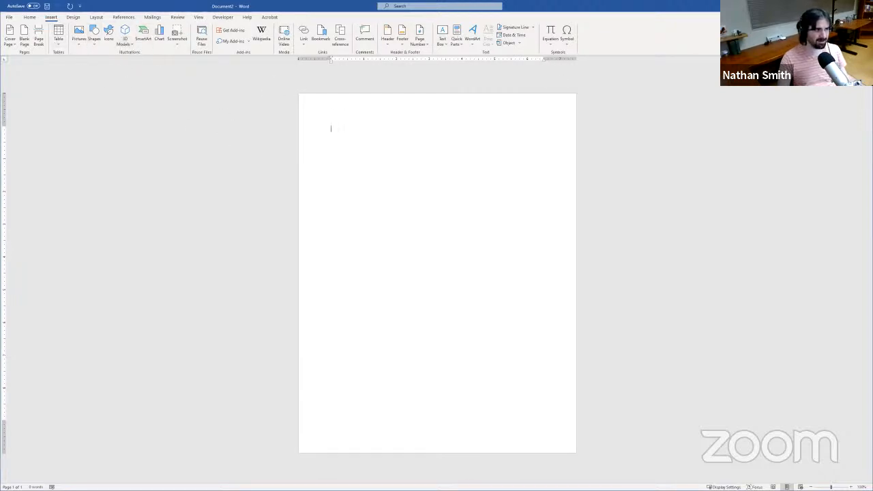
left_click(77, 18)
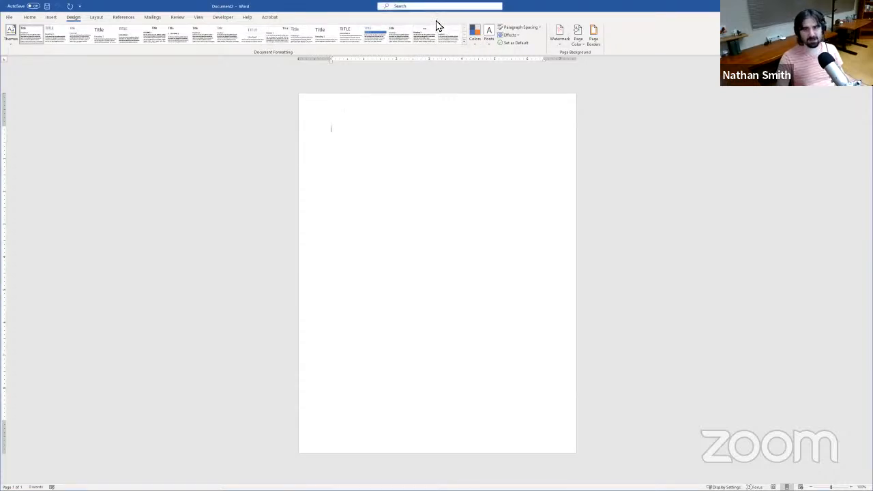
Step: Try landscape orientation on the blank page and return it to portrait
left_click(104, 18)
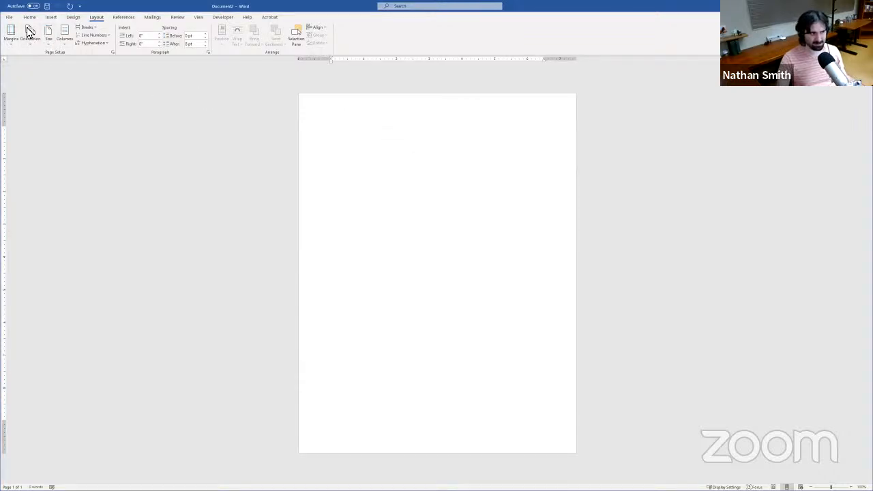
left_click(42, 74)
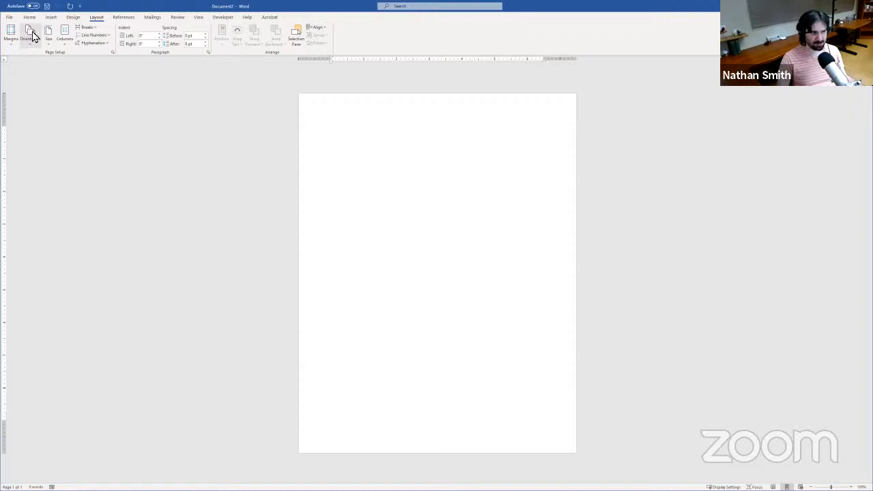
left_click(31, 32)
left_click(34, 56)
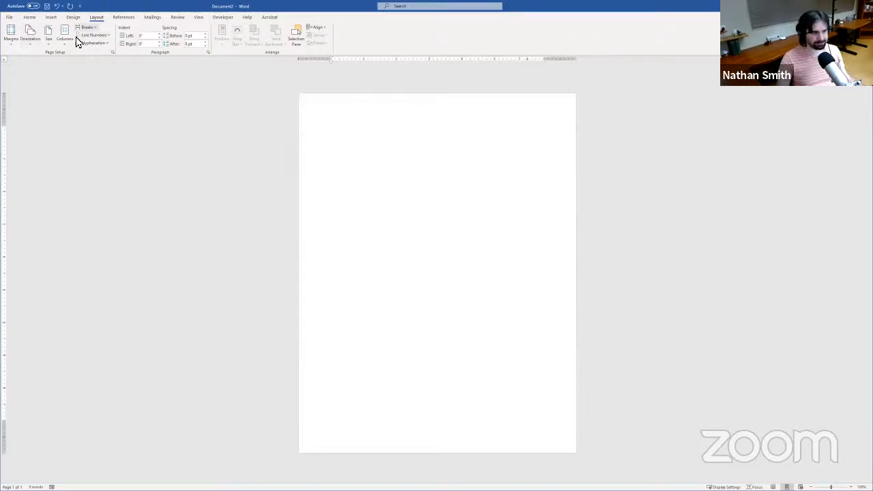
Step: Examine the commands available for references, mailings and document review
left_click(124, 17)
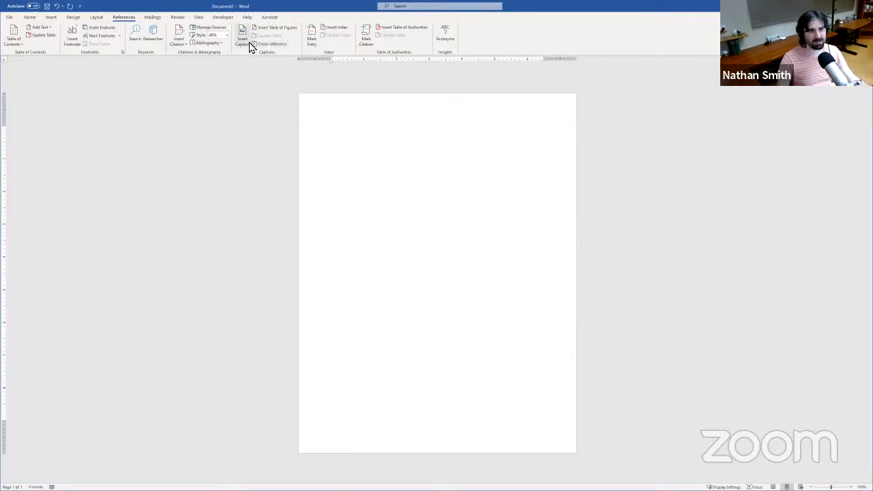
left_click(155, 18)
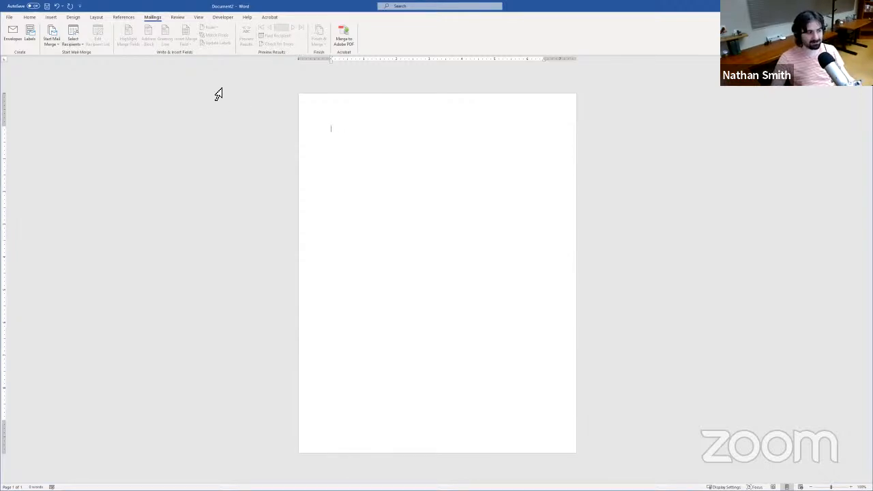
left_click(181, 20)
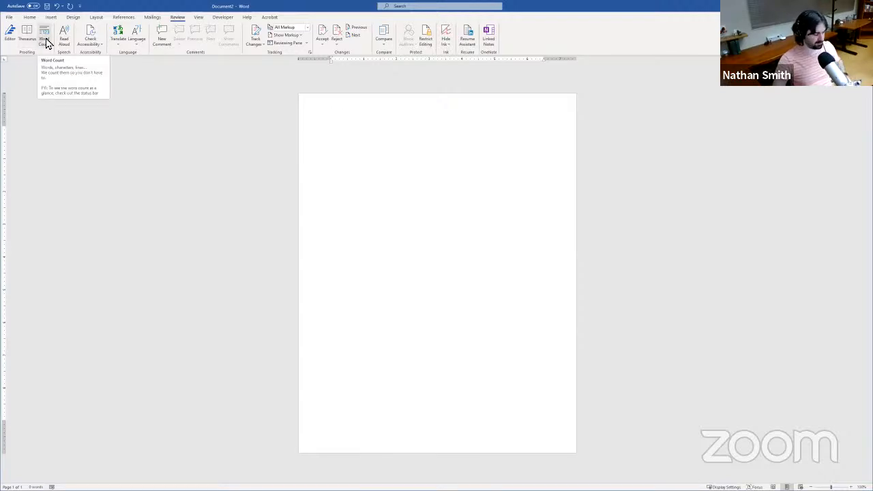
Step: Try displaying gridlines on the page and hide them again
left_click(198, 18)
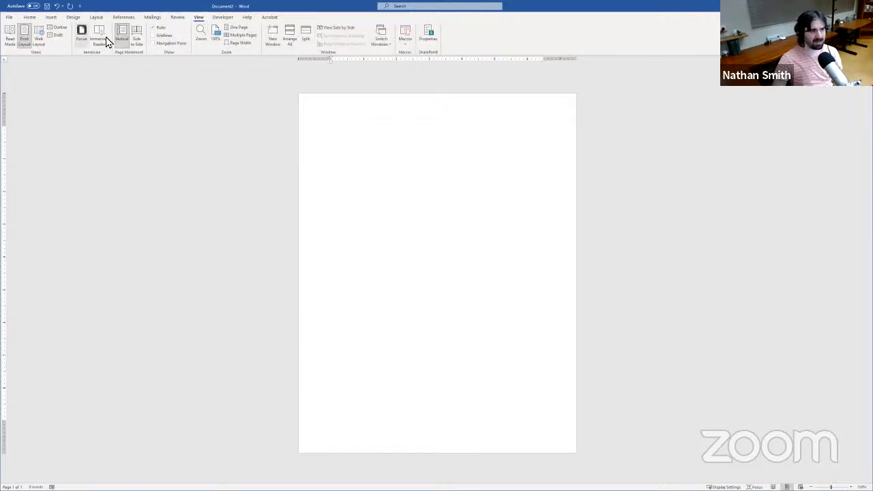
left_click(165, 36)
left_click(165, 36)
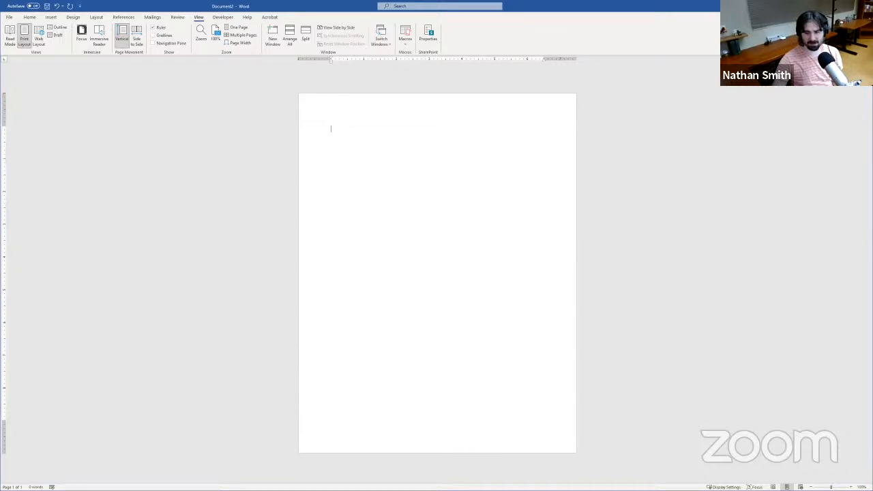
Step: Enlarge the document view to nearly 200% and show the beginning of the page
left_click_drag(831, 487, 833, 487)
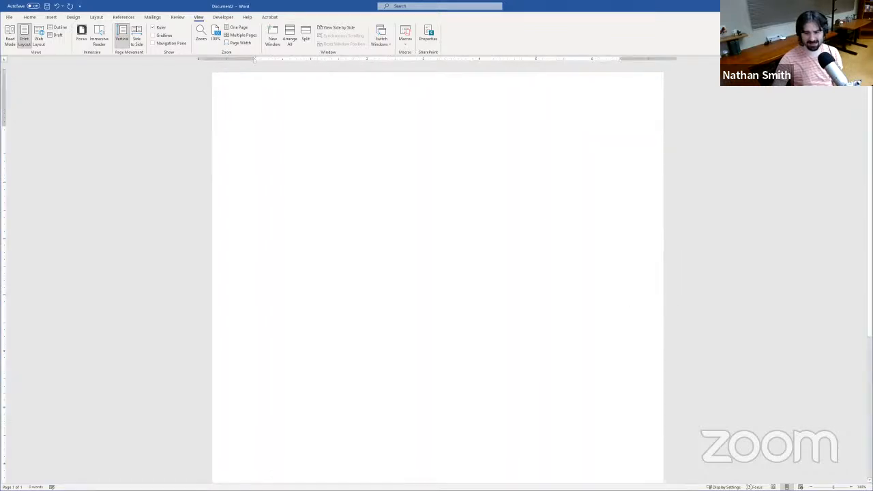
scroll(437, 273, "down", 2)
scroll(437, 273, "up", 4)
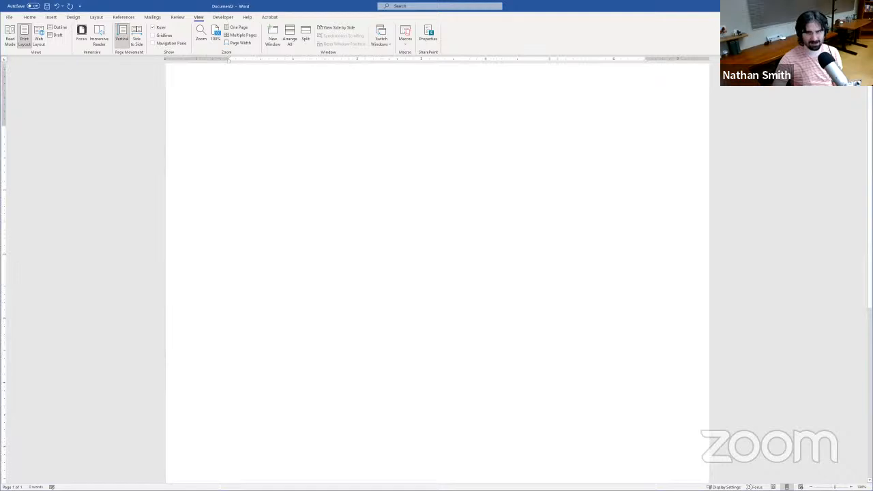
scroll(814, 416, "up", 1)
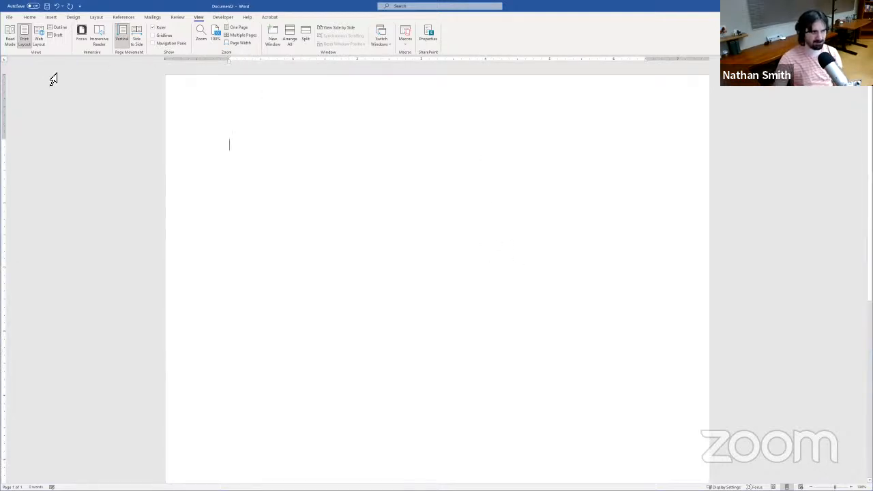
Step: Examine the developer, help and Acrobat commands, ending on the basic text formatting commands
left_click(222, 18)
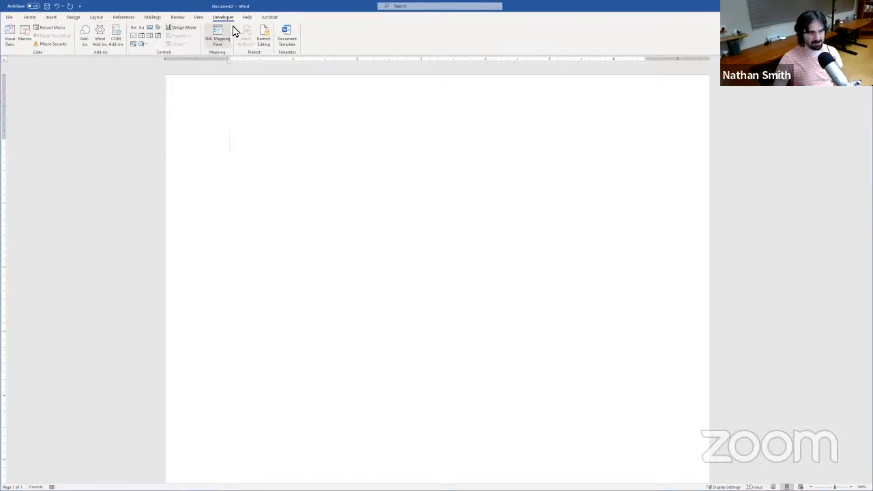
left_click(247, 18)
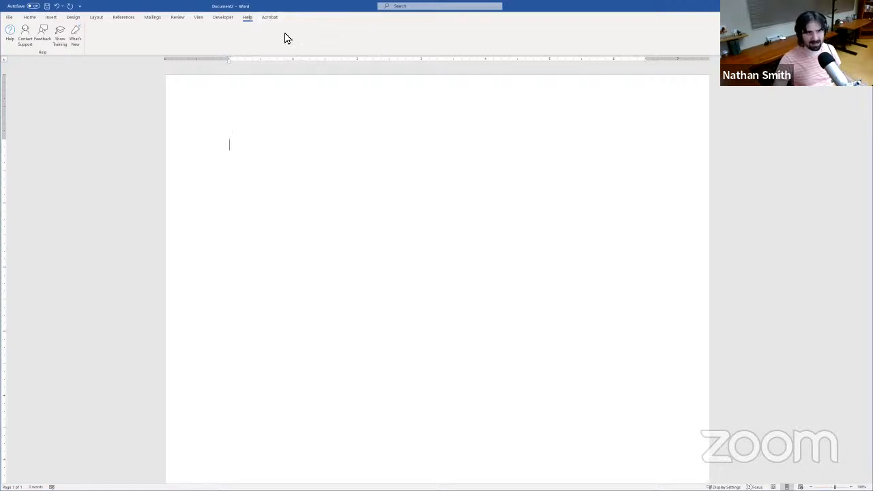
left_click(271, 19)
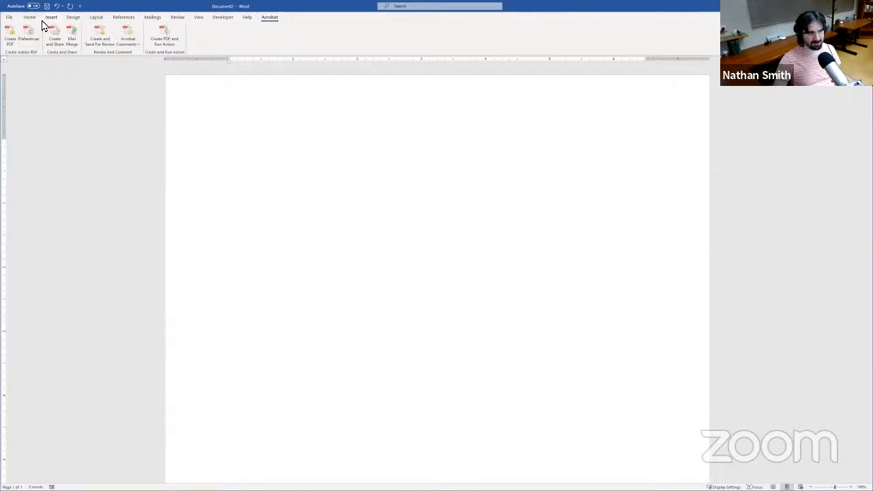
left_click(34, 20)
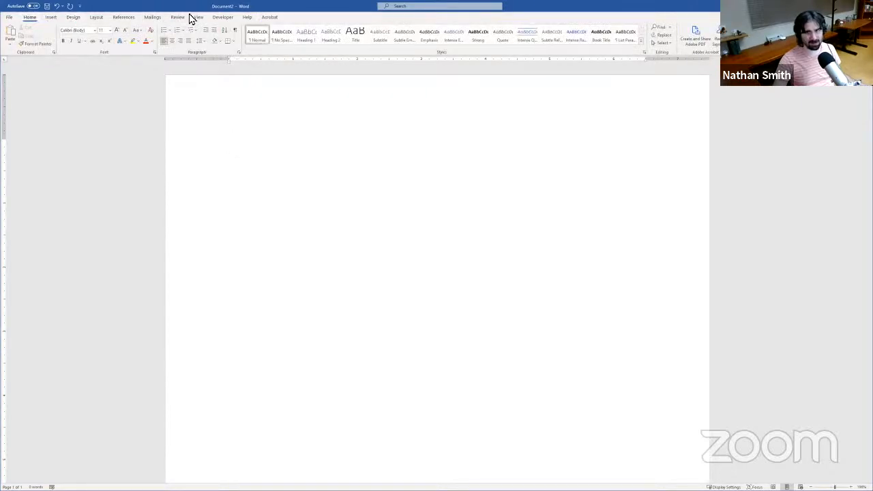
Step: Review the start page, new-document templates, recent files and storage locations, and the document's information and properties
left_click(9, 18)
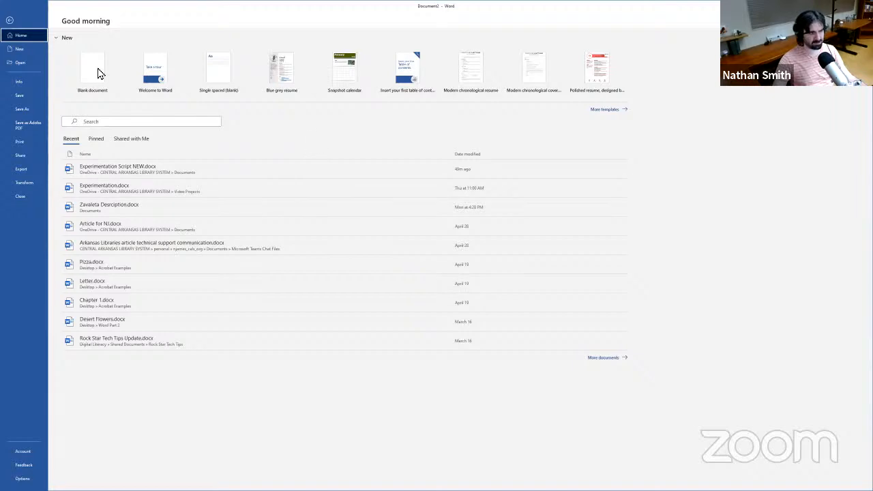
left_click(15, 48)
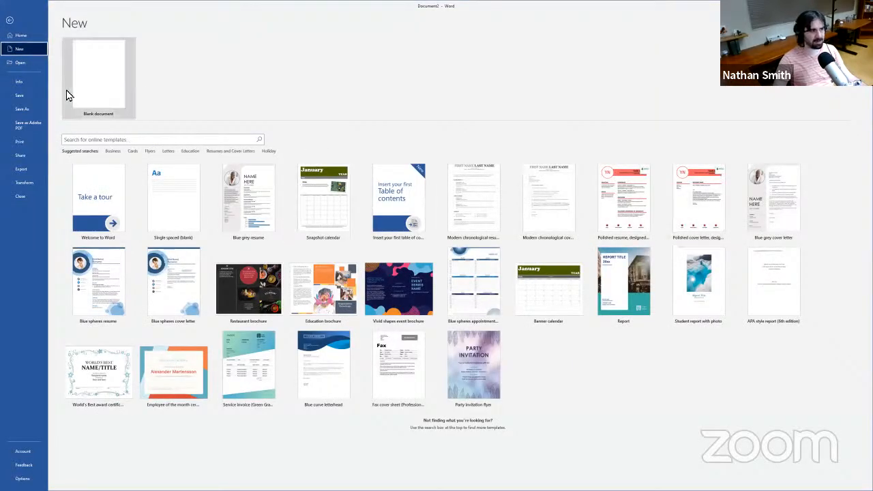
left_click(17, 65)
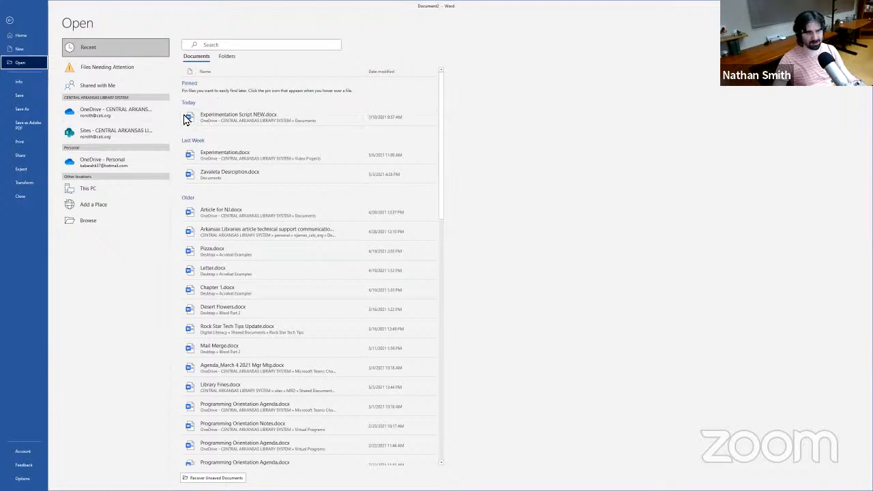
left_click(32, 83)
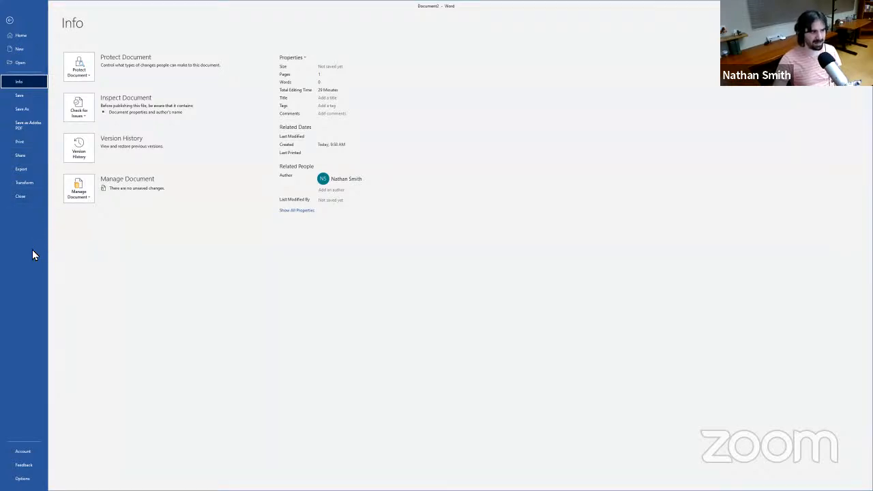
left_click(40, 37)
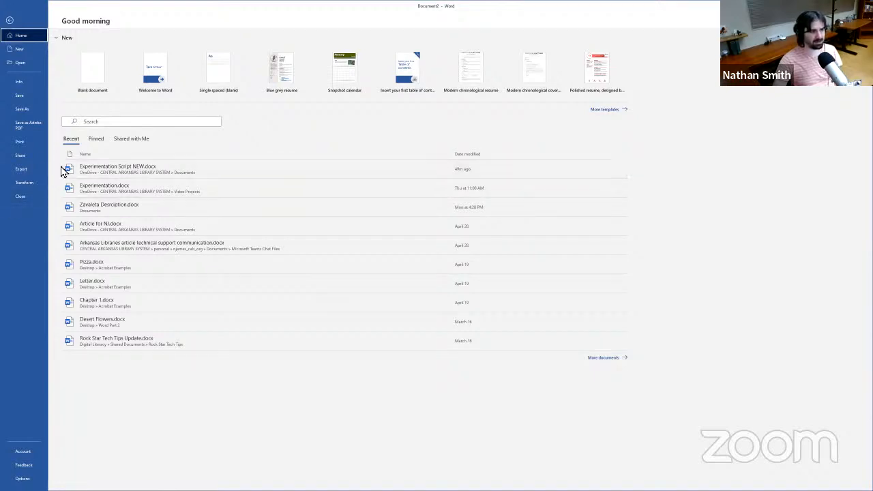
Step: Examine the Adobe PDF and PDF/XPS export options and return to the document
left_click(23, 169)
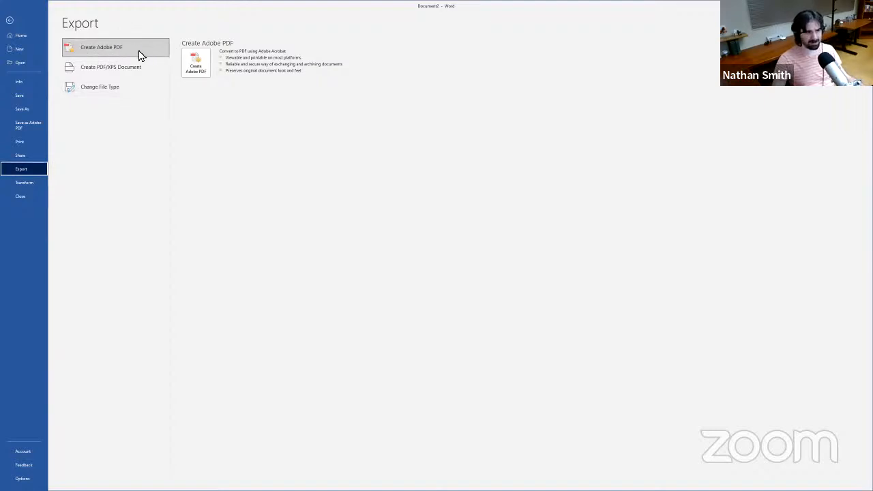
left_click(124, 71)
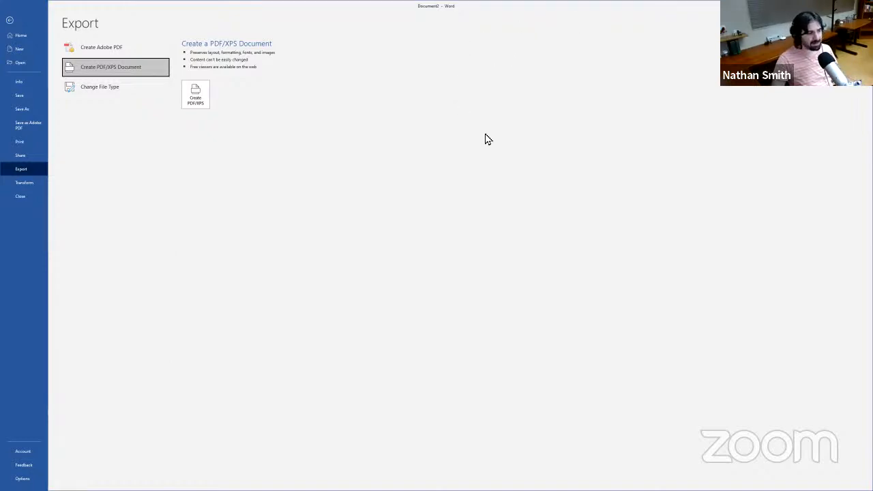
left_click(462, 116)
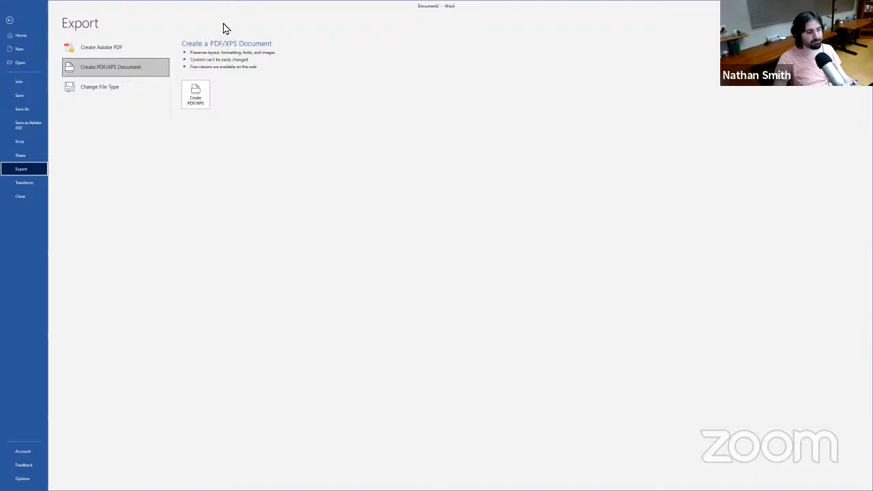
left_click(10, 21)
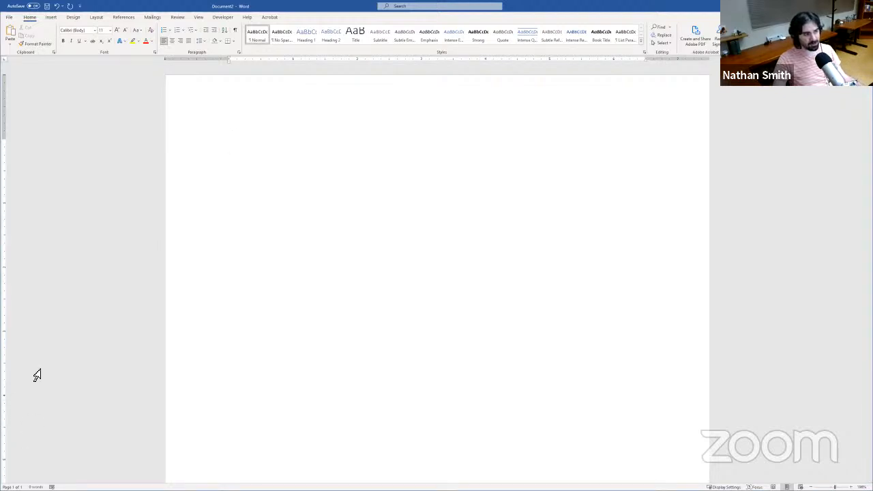
Step: Review the blank document and template choices for starting a new file, returning to the open blank document
left_click(11, 18)
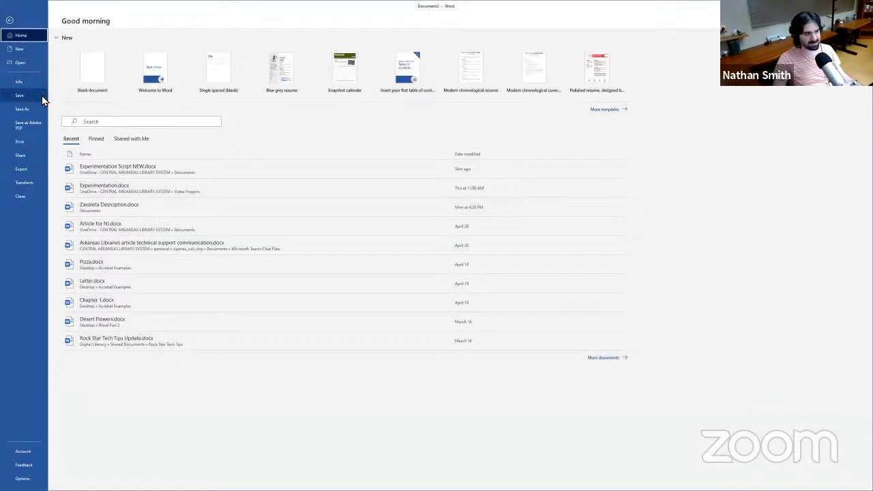
left_click(35, 52)
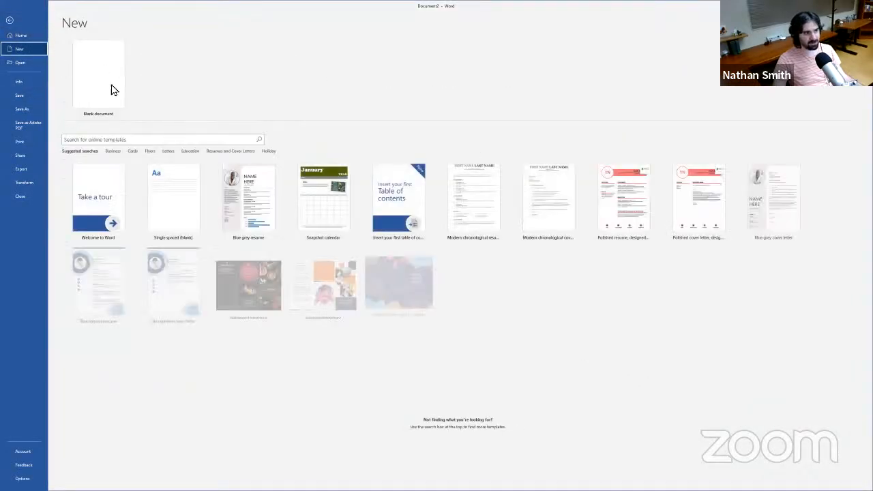
left_click(154, 174)
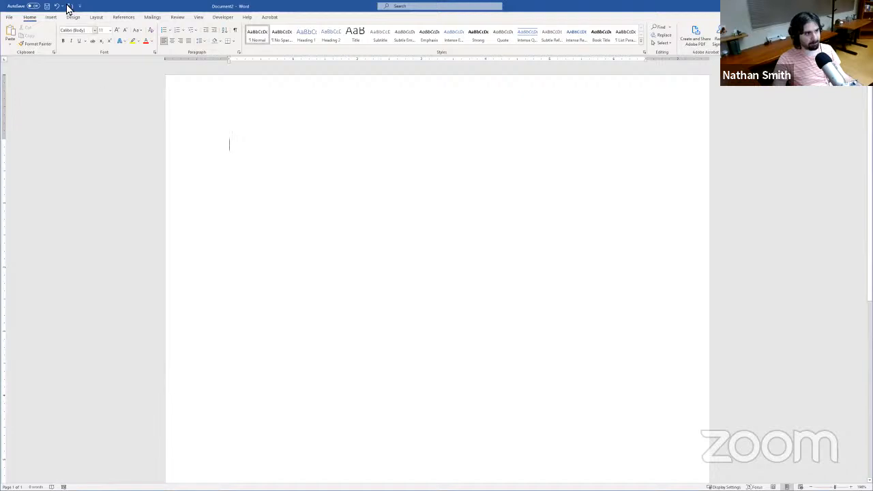
left_click(7, 18)
left_click(34, 51)
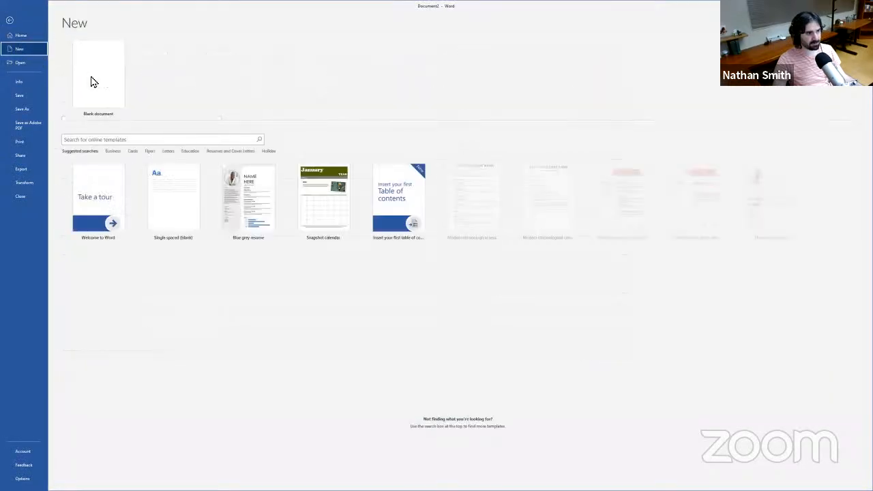
left_click(93, 82)
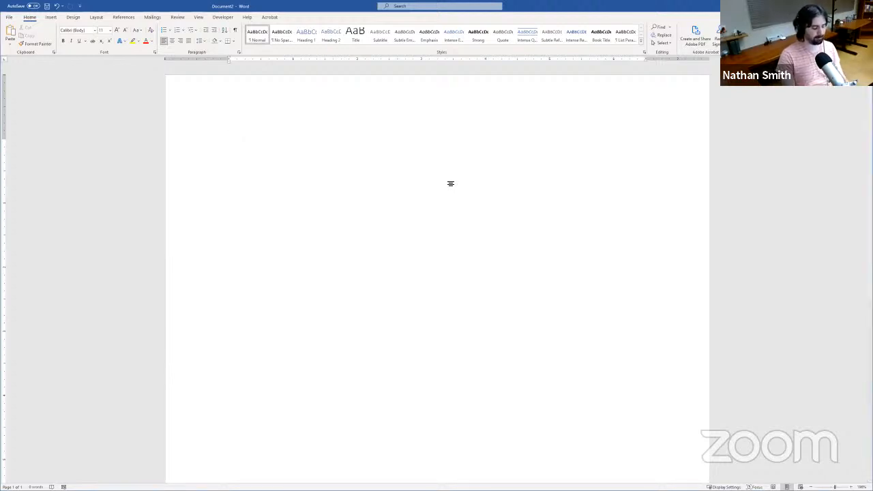
Step: Begin the document with "It was a dark and stormy night. Well, I guess it wasn't all that dark. It was noon, after all!"
type("It")
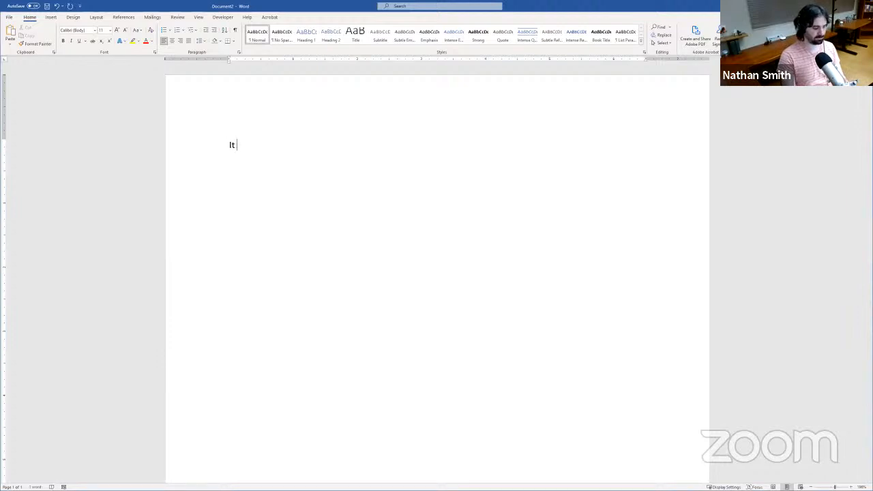
type(" was a dar")
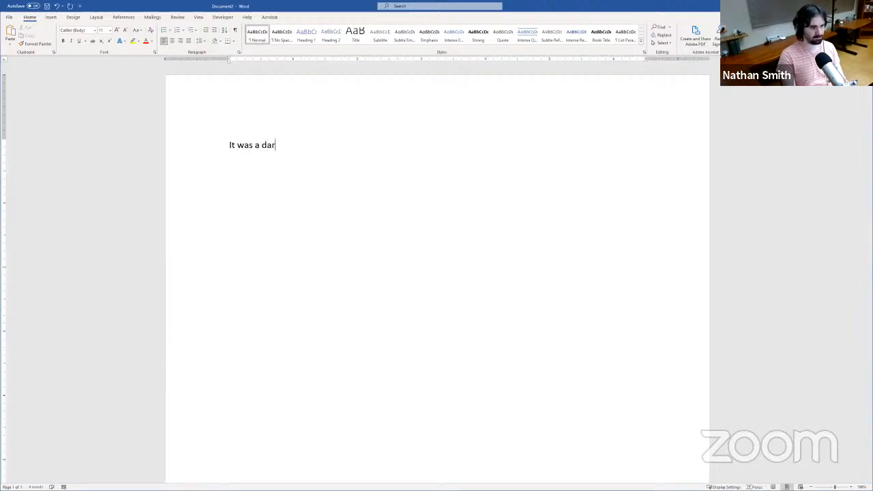
type("k and stormy")
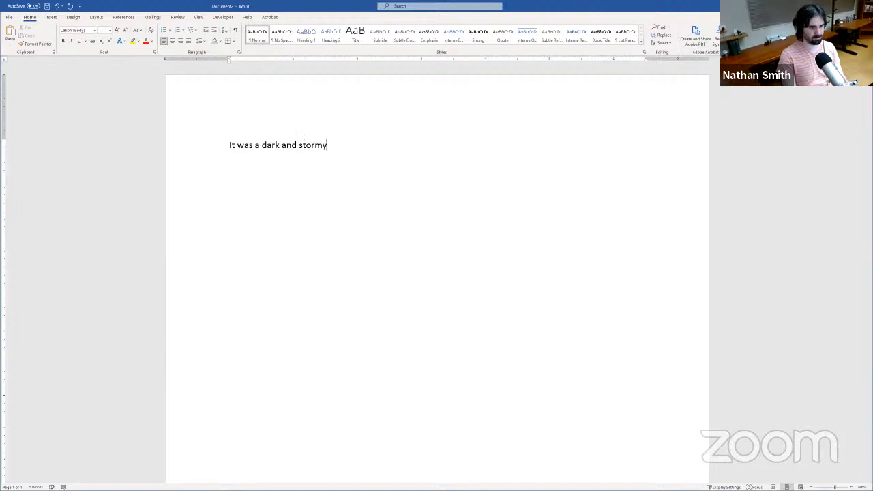
type(" night. Wel")
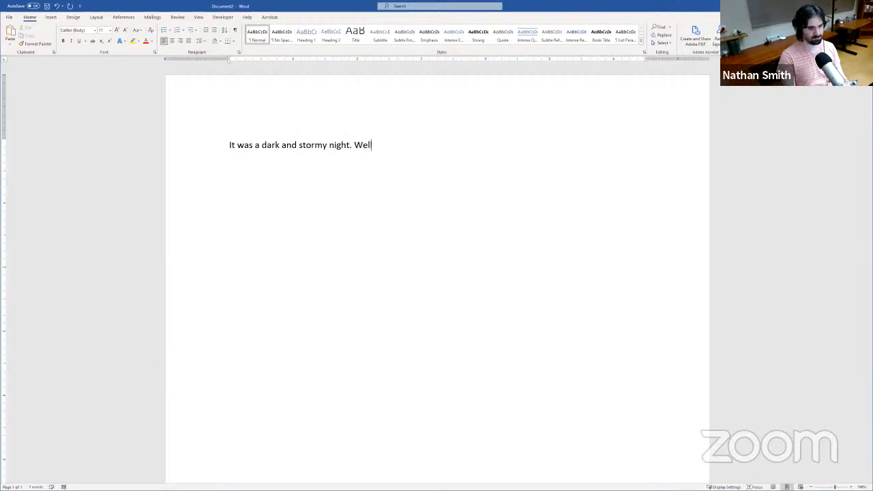
type("l, I guess")
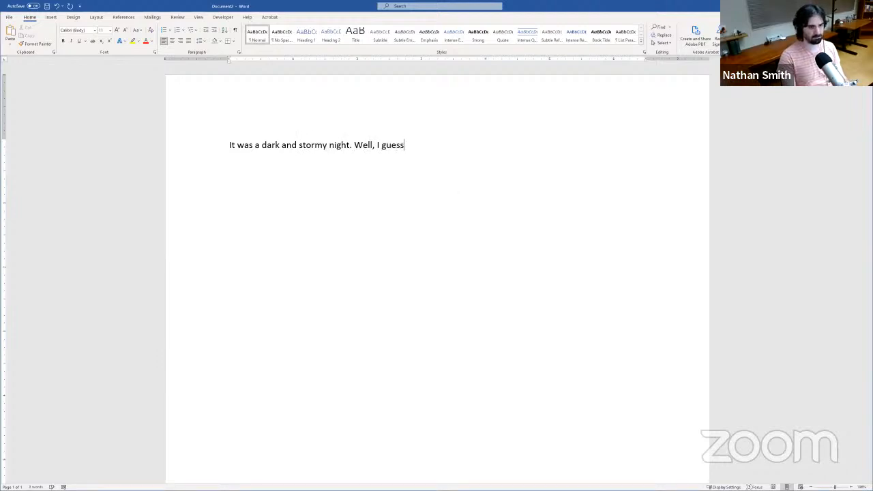
type(" it wasn't all that d")
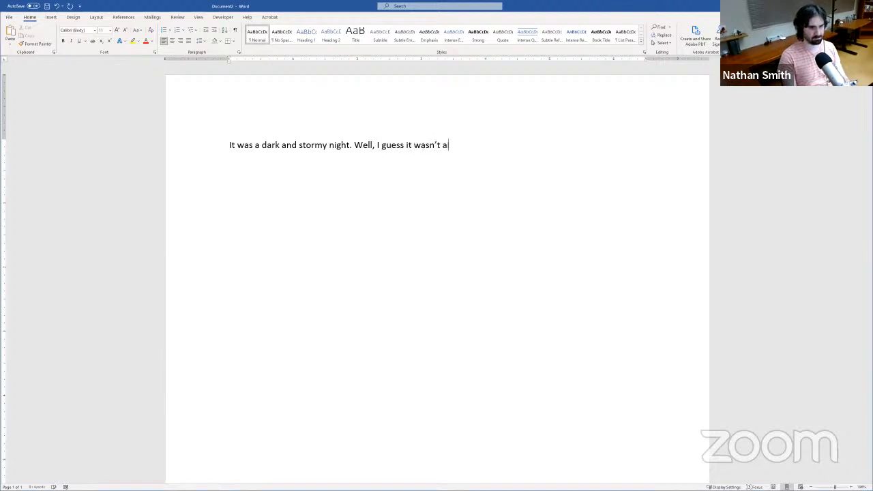
type("ark")
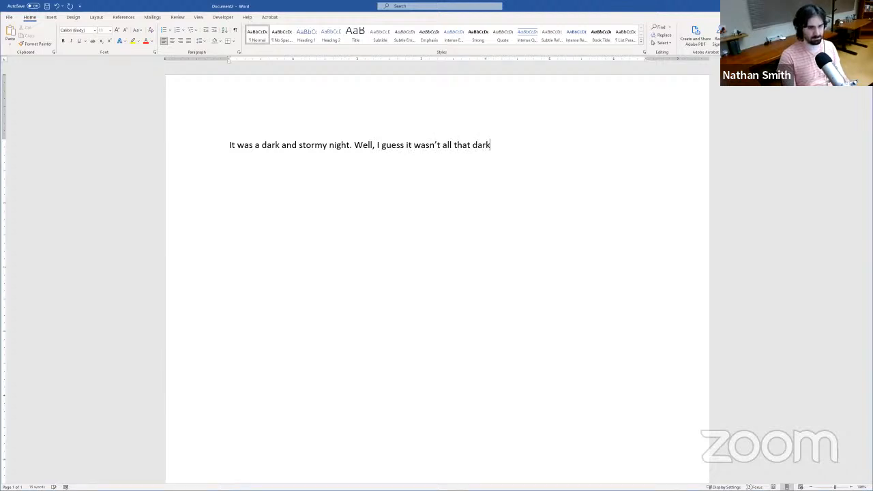
type(". It was n")
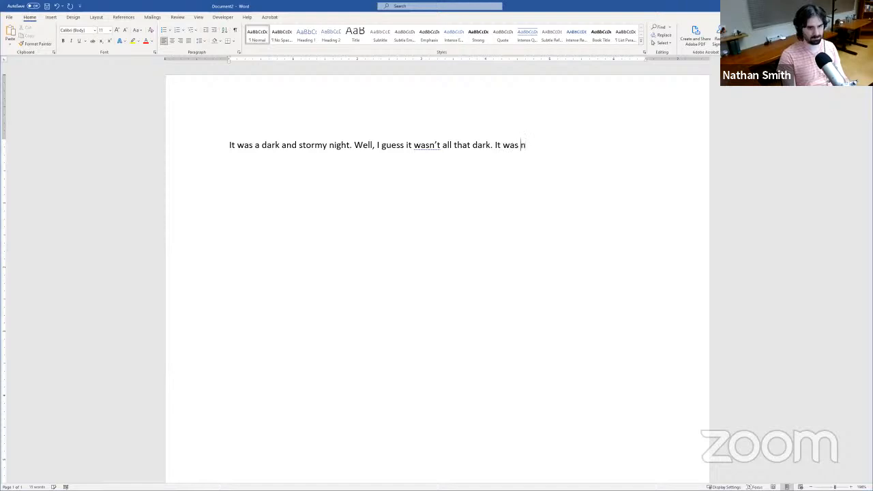
type("oon, after all")
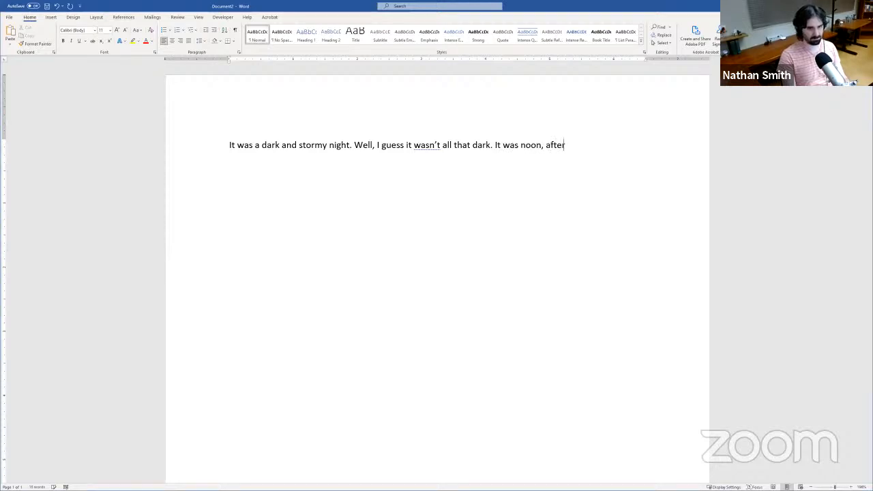
type("!")
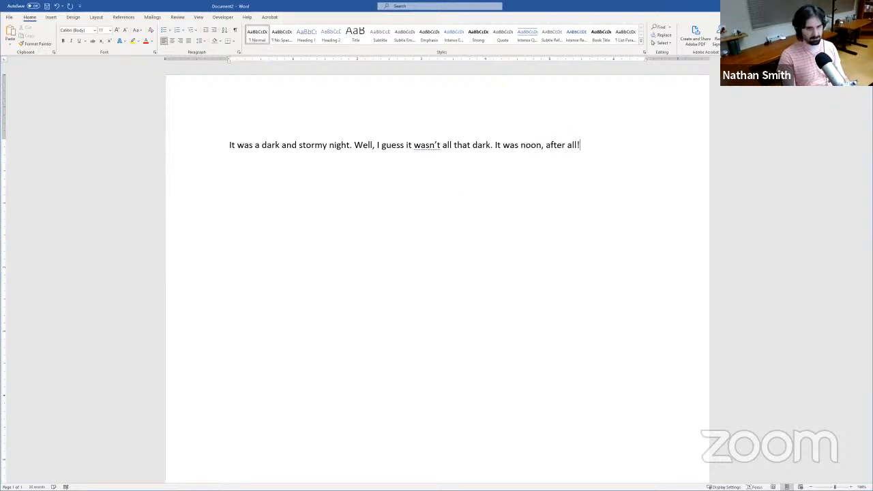
Step: Continue the paragraph with "Which… I guess means it wasn't night, either." and start the following sentence with "It was a"
type(" Wh")
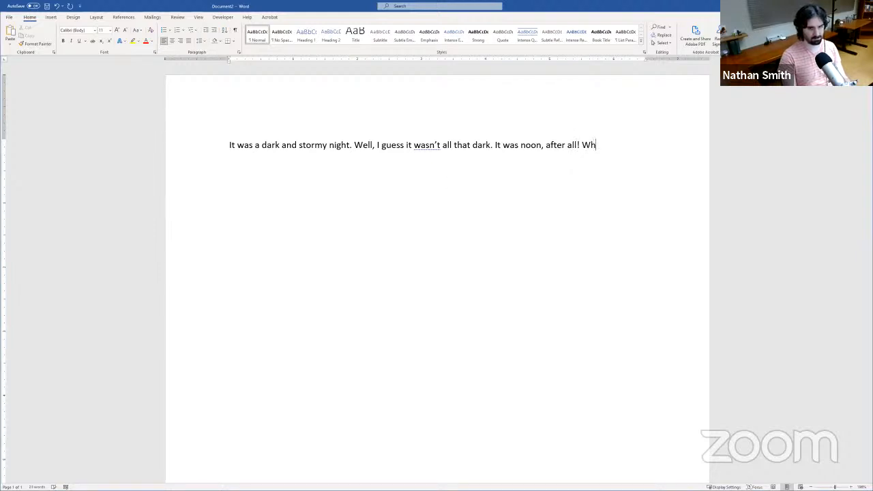
type("ich")
type("... I g")
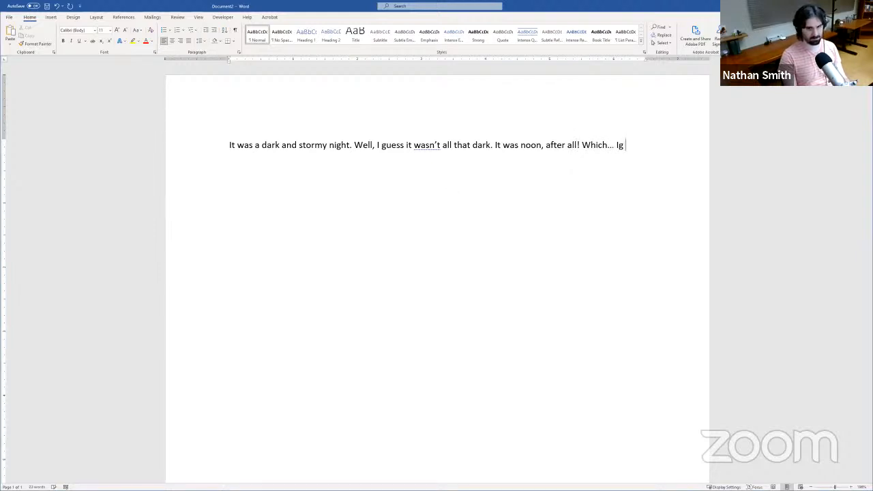
type("uess mea")
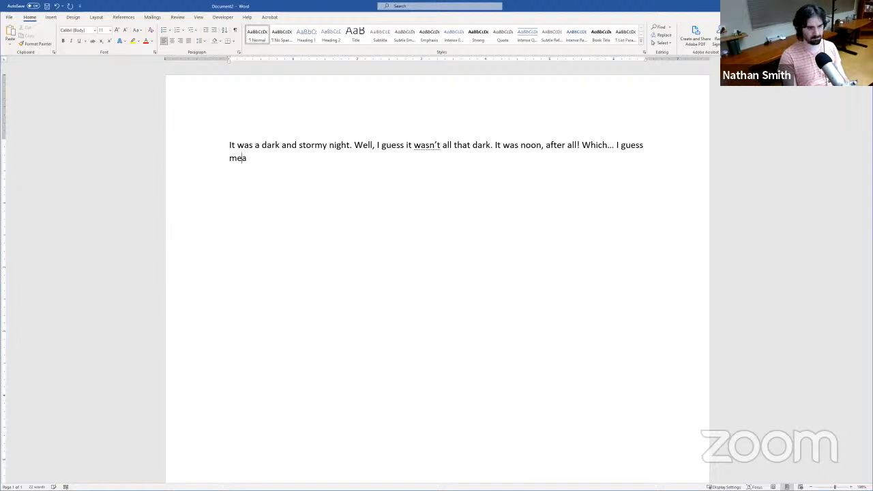
type("ns it wasn't night")
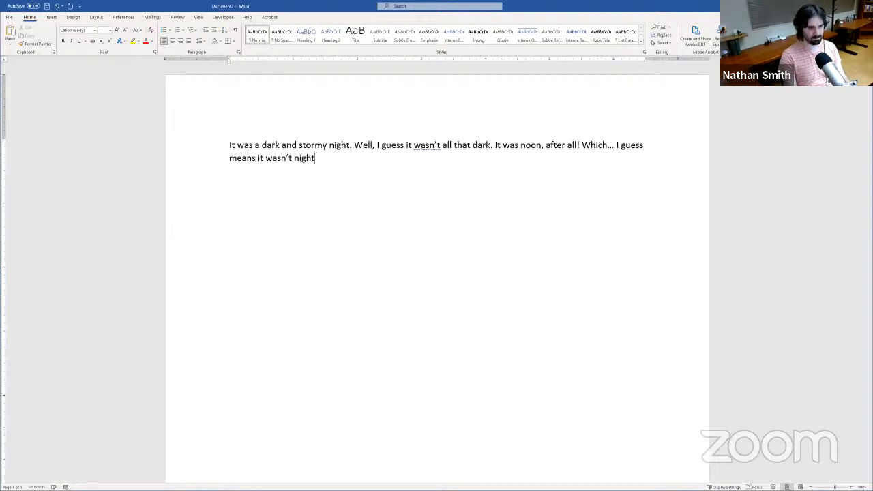
type(", eti")
key("BackSpace")
key("BackSpace")
type("ither. It was a b")
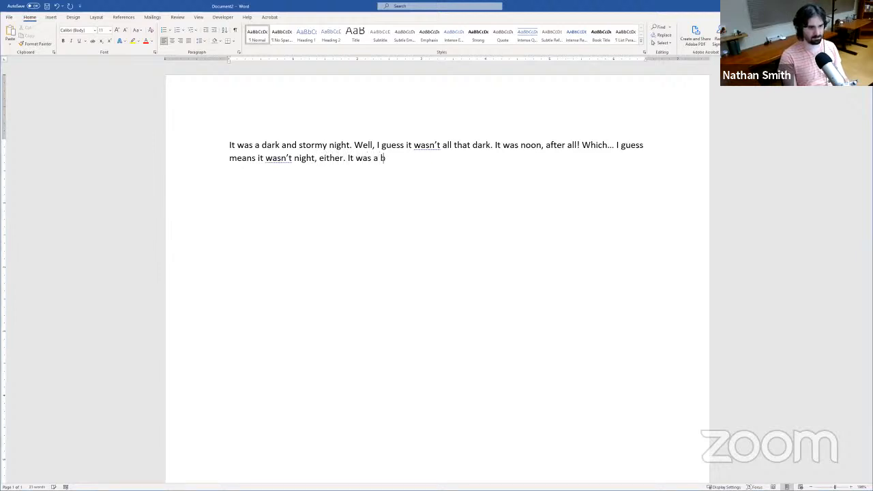
Step: Complete the sentence about the weather with "beautiful, cloudless day… okay; I guess it wasn't stormy, either."
type("eatu")
type("ut")
type("iful, clou")
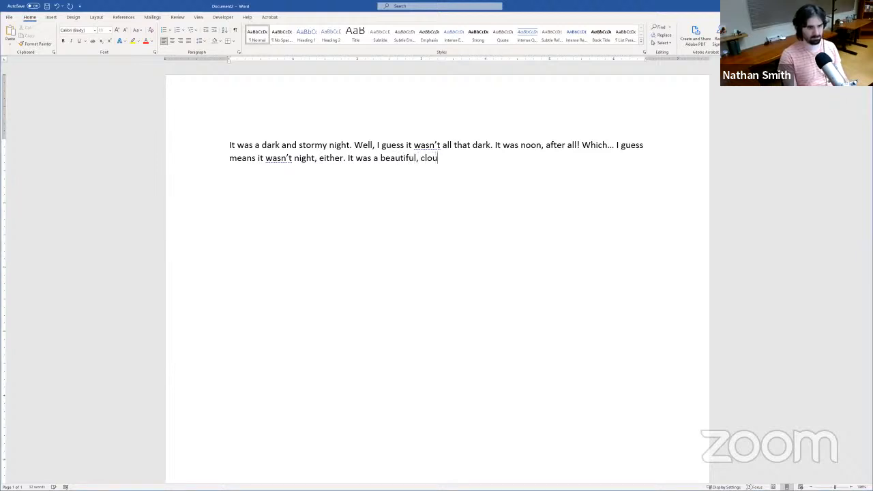
type("sl")
key("BackSpace")
key("BackSpace")
type("dless ")
type("day")
type("...")
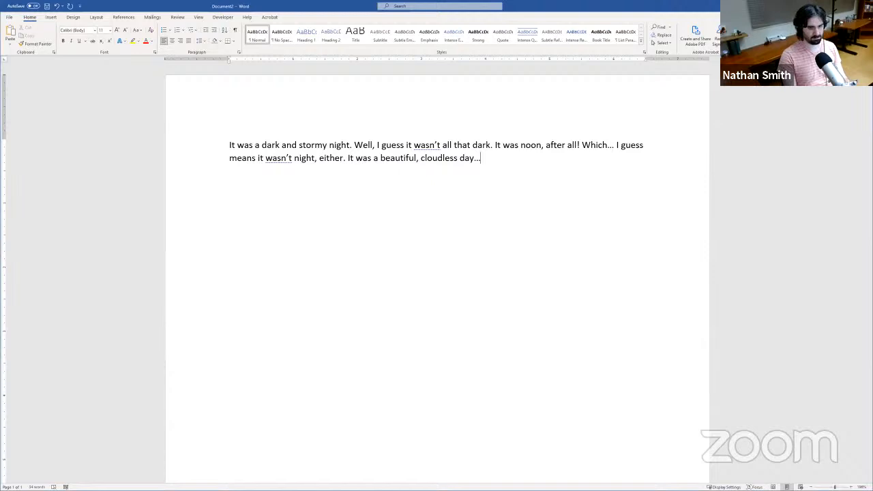
type(" okay; I gu")
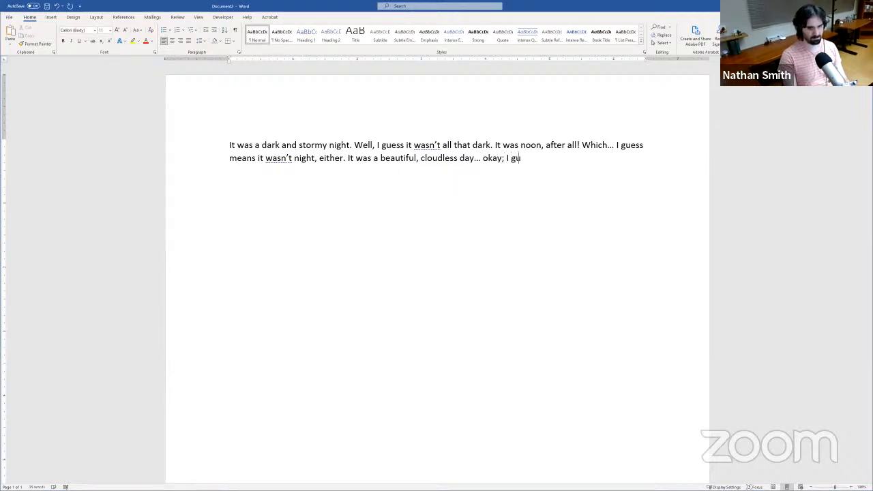
type("ess it wasn't stor")
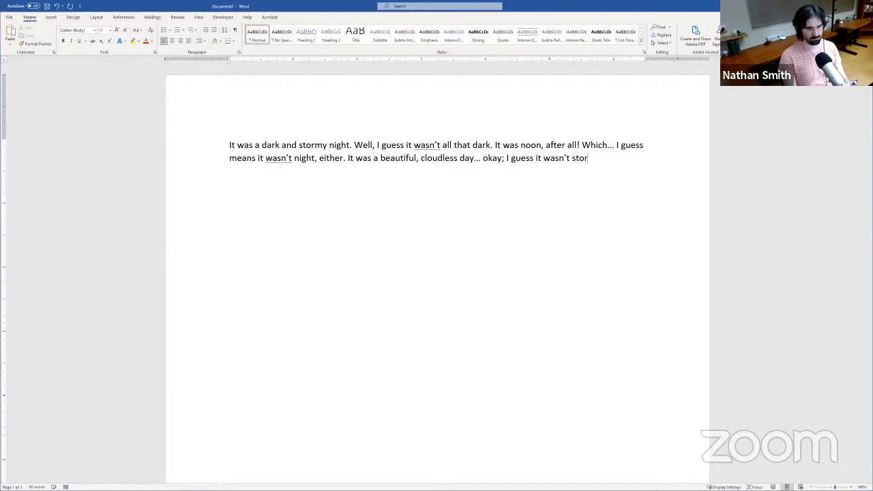
type("my, eithe")
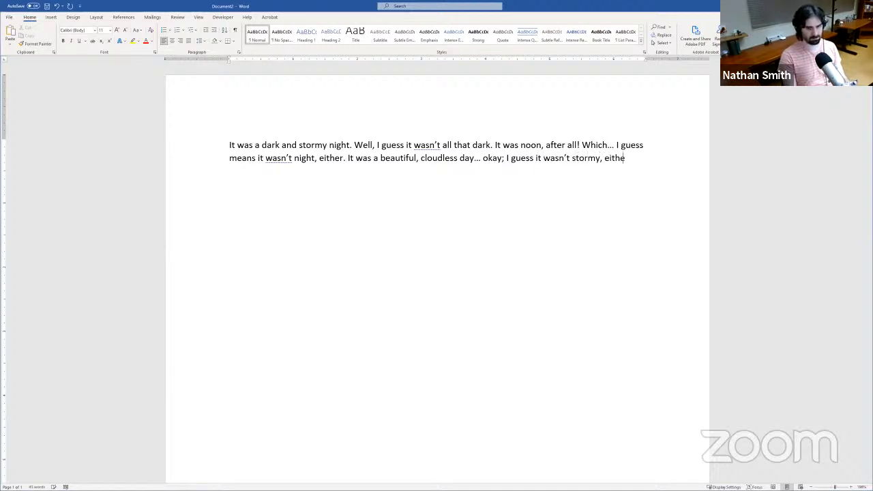
type("r. ")
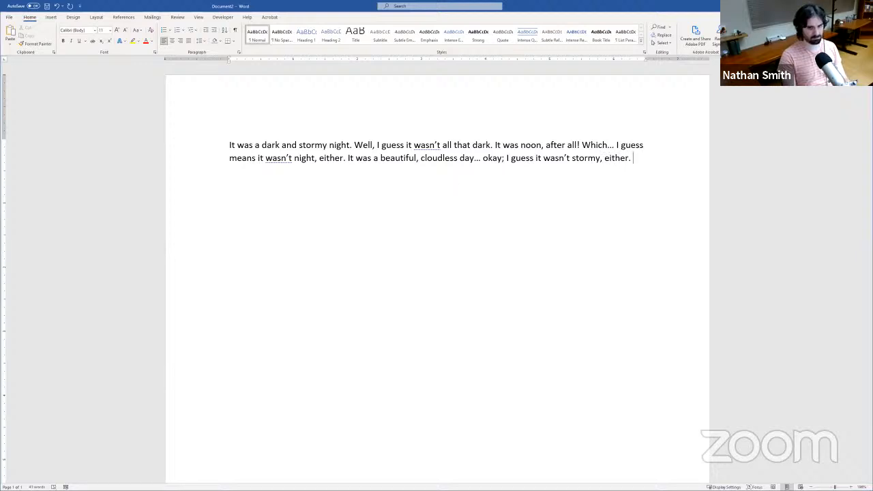
Step: Continue the paragraph with "Anyway, we had a lovely picnic, with a whole", including the comma after "picnic"
type("Anyway, we")
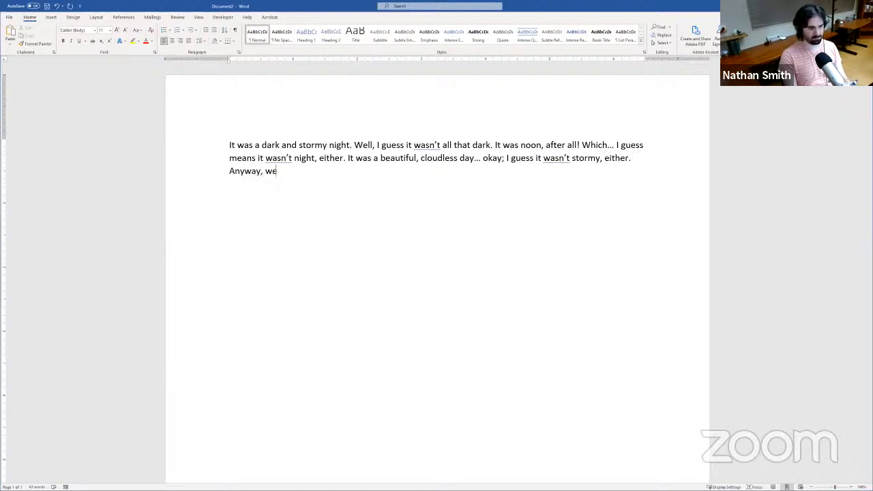
type(" had a loveli")
type(" picnic with")
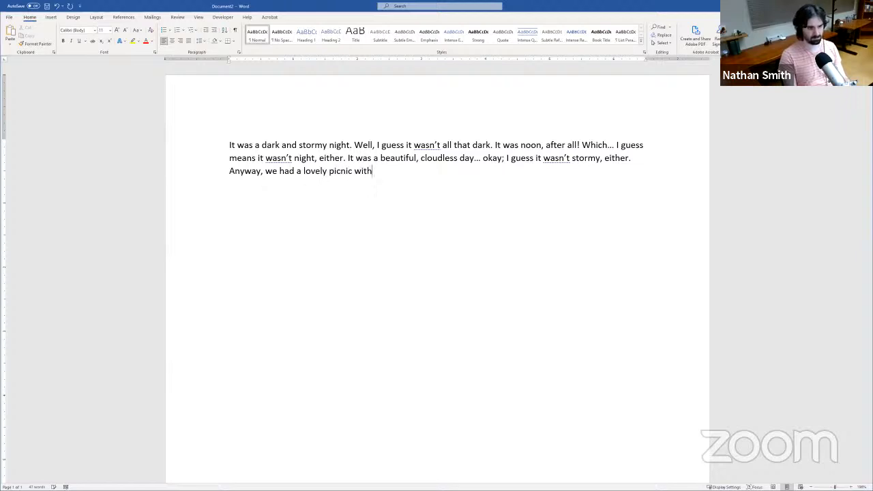
key("BackSpace")
key("BackSpace")
key("BackSpace")
key("BackSpace")
type("with a whold")
key("BackSpace")
key("BackSpace")
type("e ")
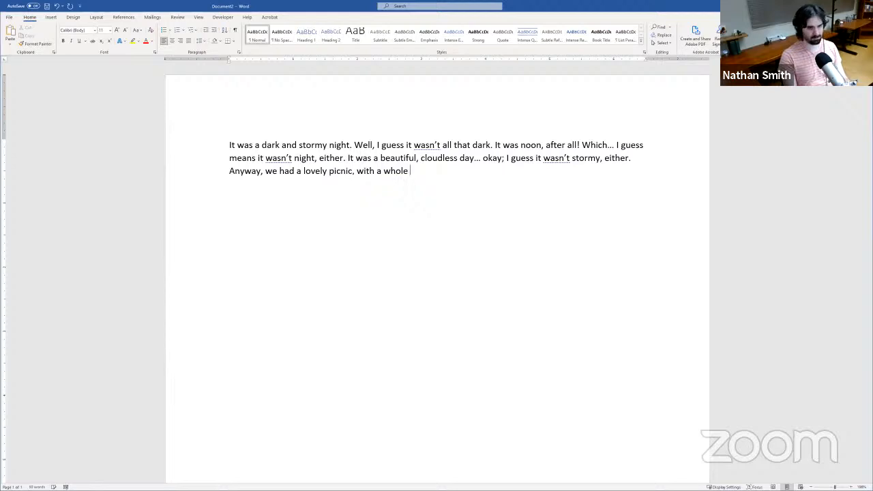
Step: Finish the paragraph with "bunch of wonderful food and nine different kinds of pie for dessert. So I'm stuffed."
type("bunch of ")
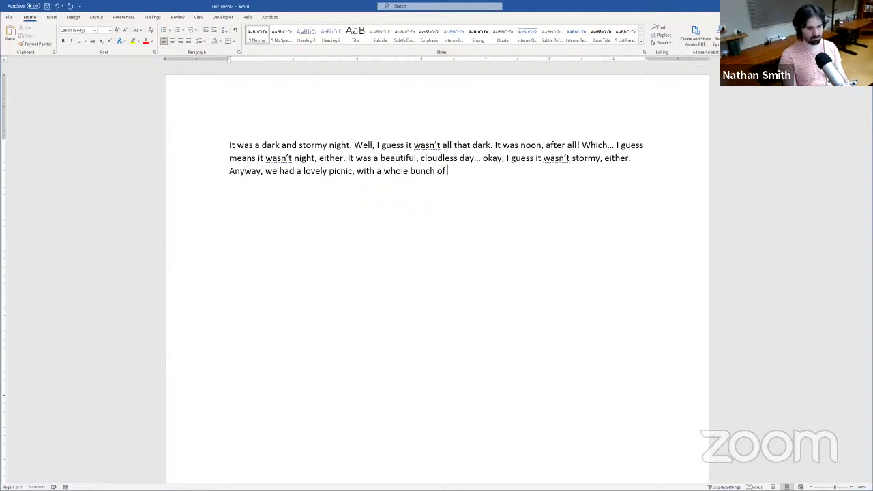
type("wonder f")
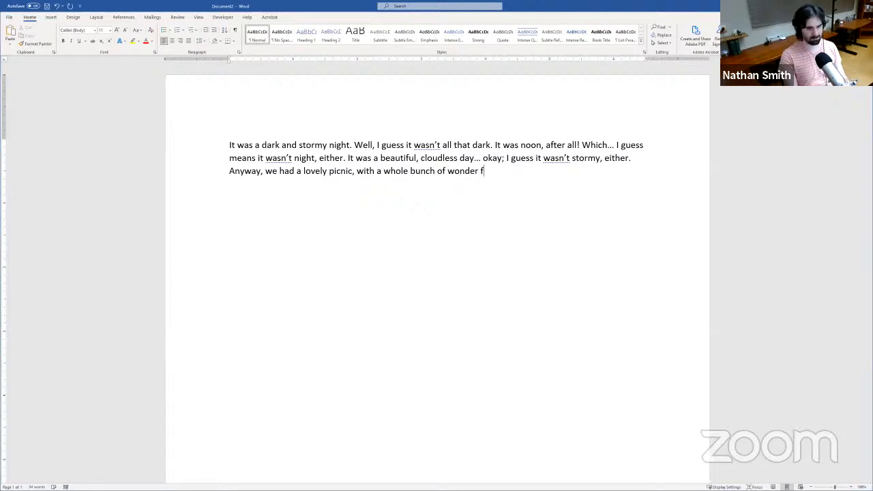
type("ul food ")
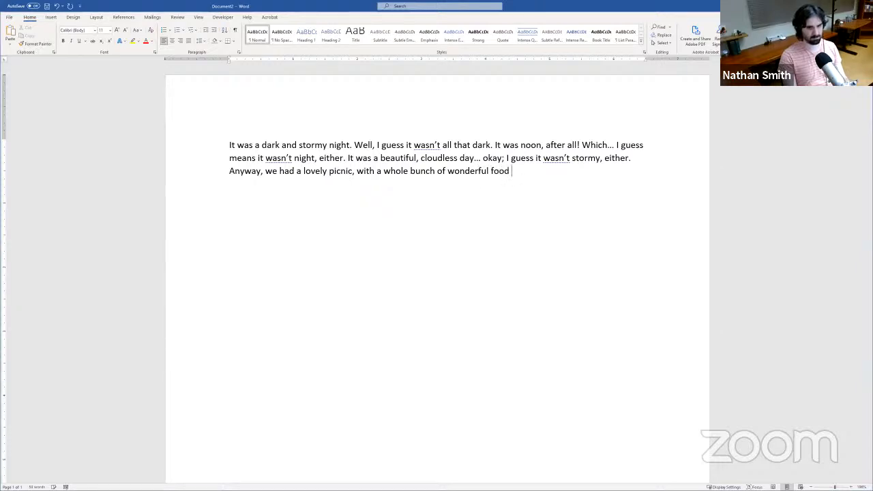
type("and nine")
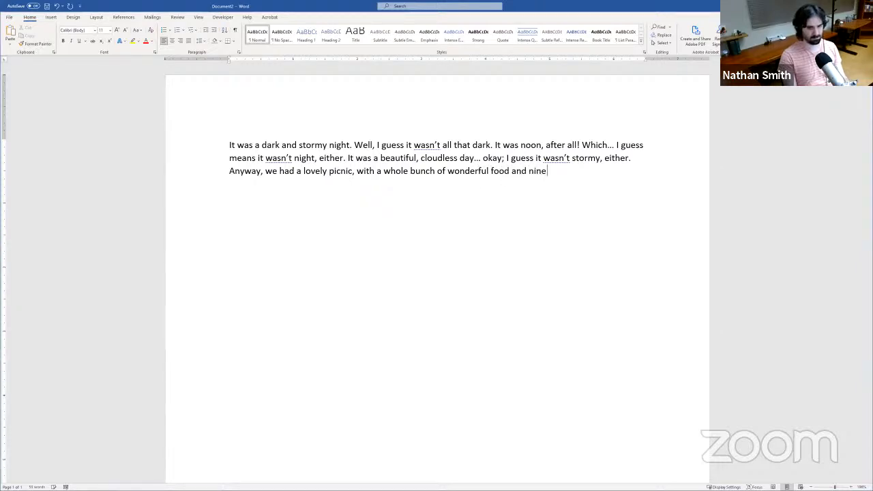
type(" differ")
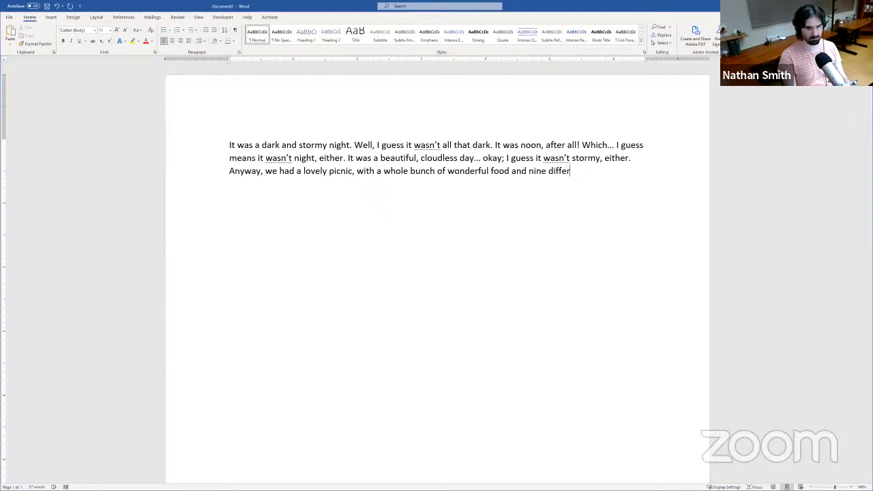
type("ent kings")
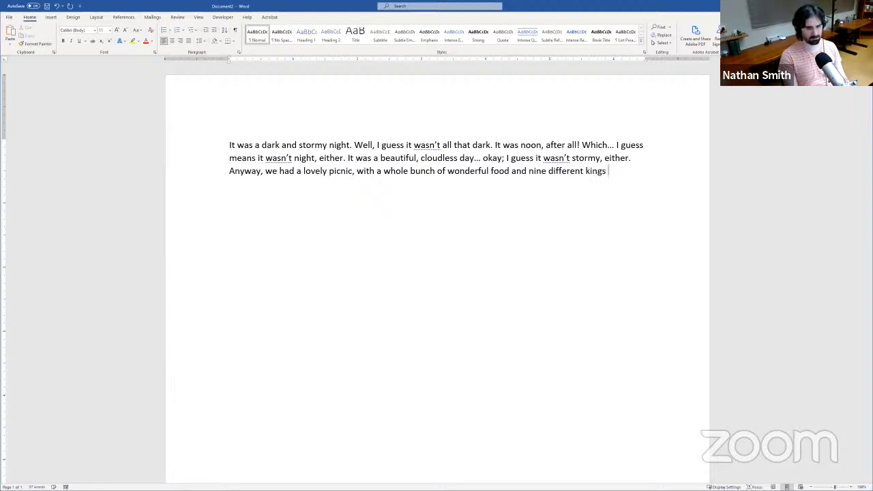
key("BackSpace")
key("BackSpace")
key("BackSpace")
type("de")
type(" of")
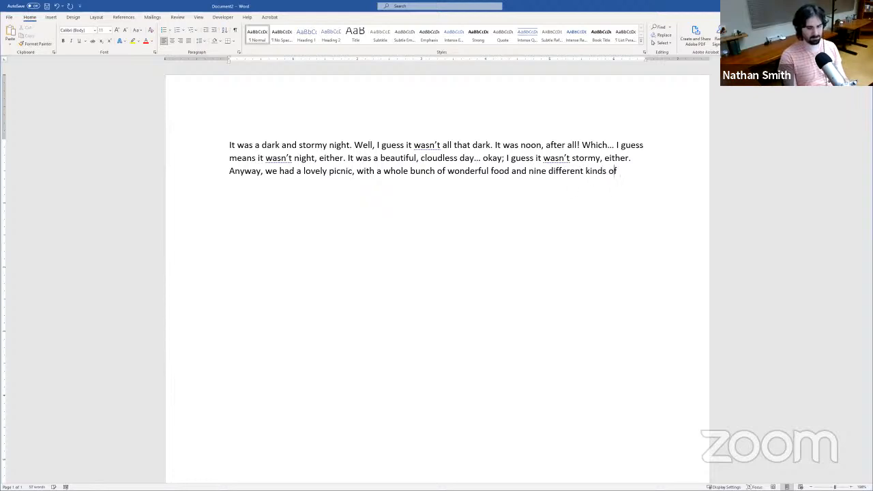
type(" pie coor dessert")
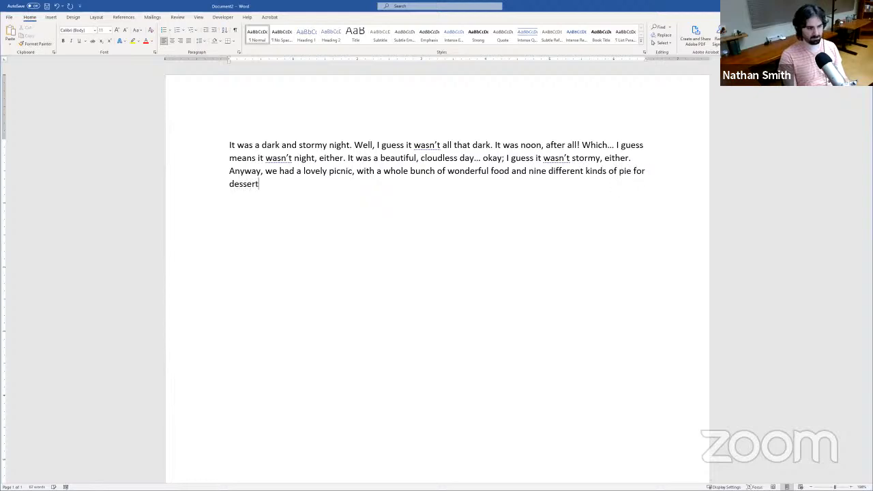
type(". So ")
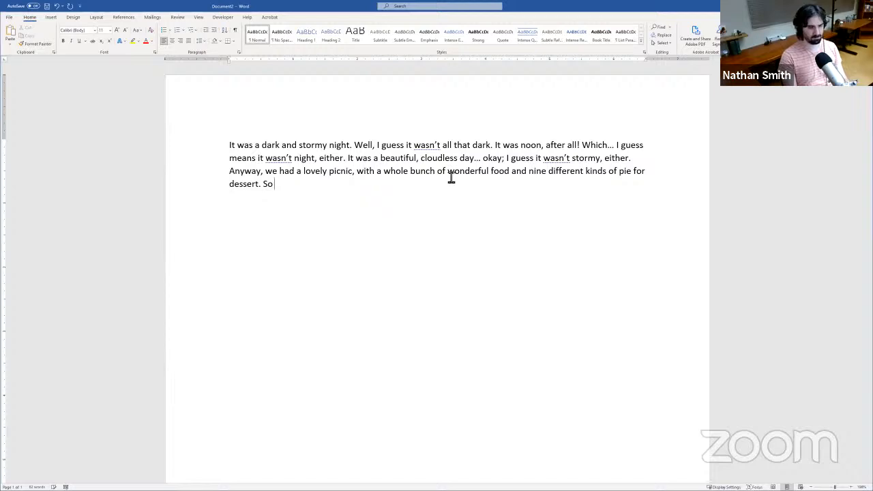
type("I'm stuffed.")
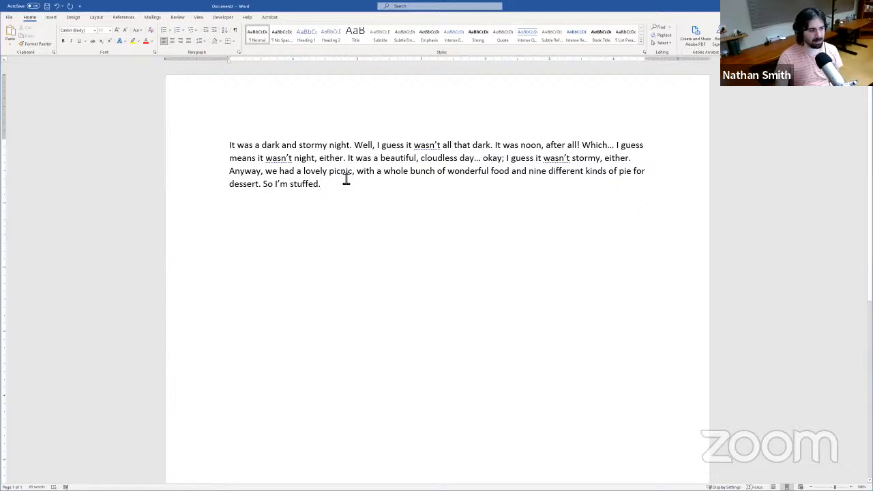
Step: Insert a backtick character directly before the paragraph's opening word "It"
left_click(232, 149)
type("`")
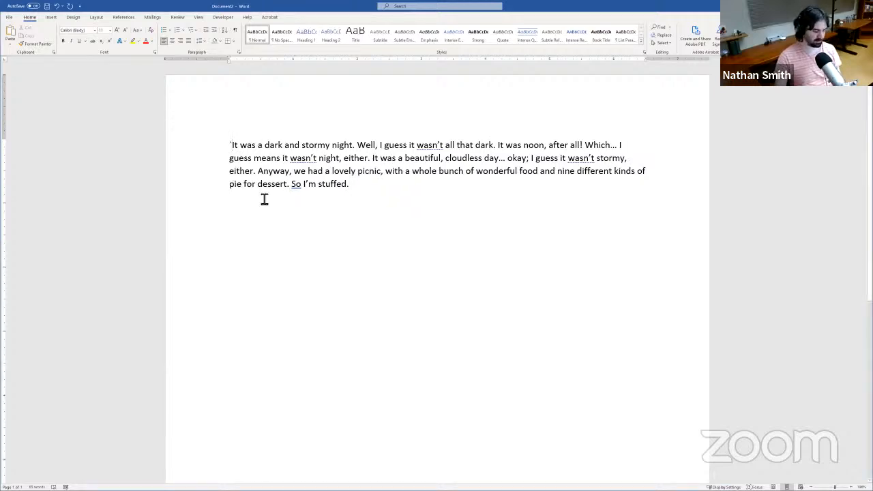
Step: Undo the deletion of the "I" and the backtick insertion at the start of the first paragraph
key("Delete")
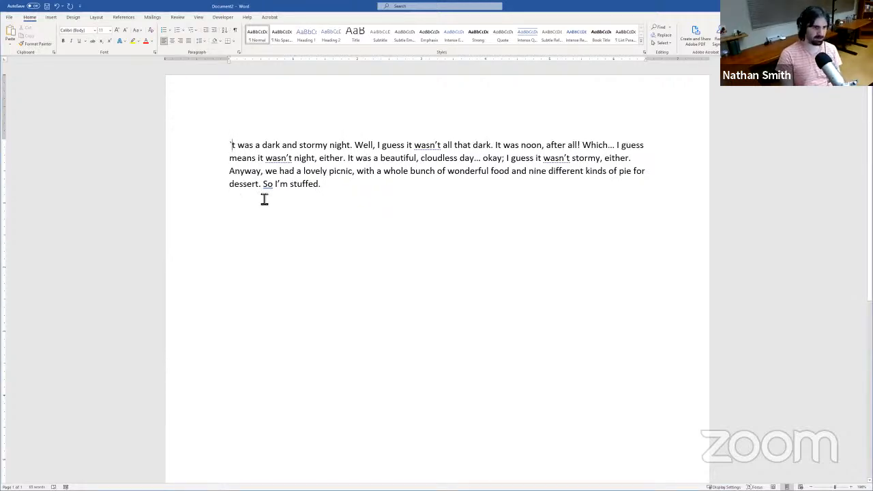
key("ctrl+z")
key("ctrl+z")
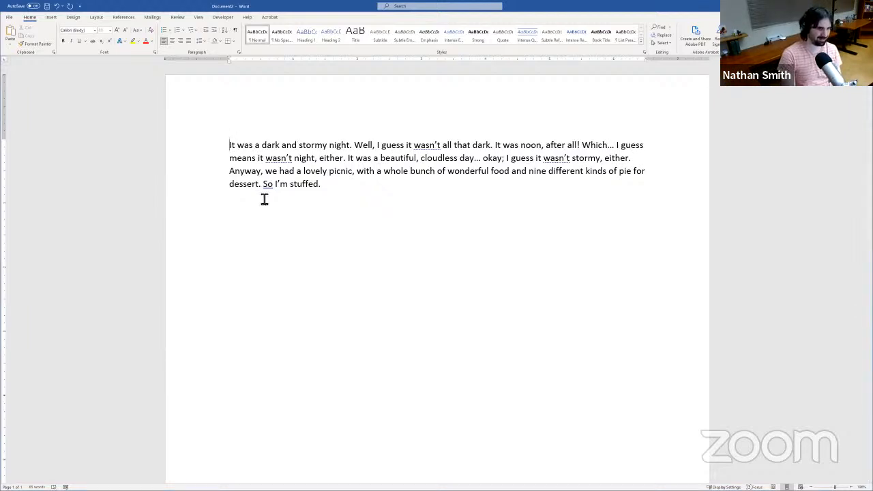
Step: Try a tab indent on the first line of the opening paragraph and undo it
key("Tab")
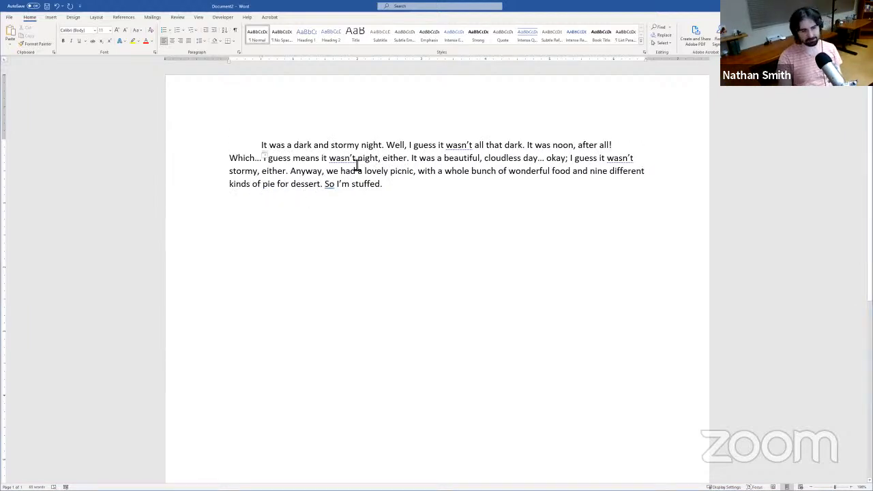
left_click(57, 10)
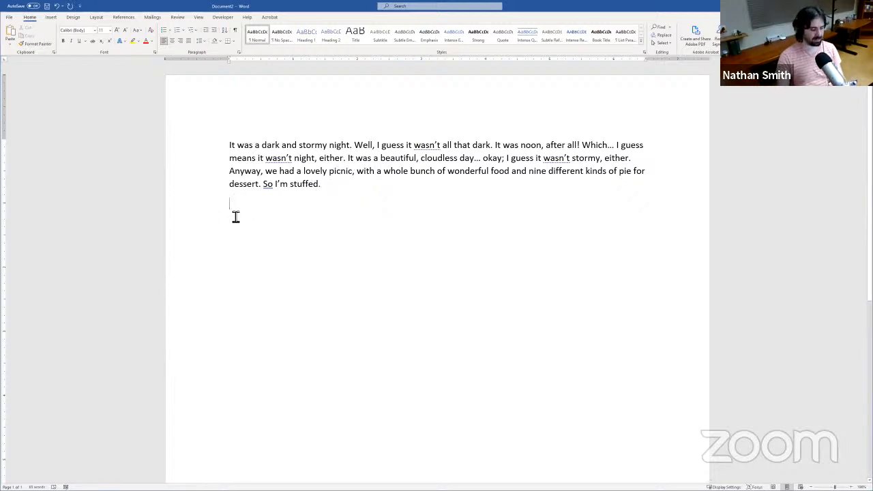
Step: Write a second paragraph below the first: "This is a new paragraph. It’s short."
type("This is a")
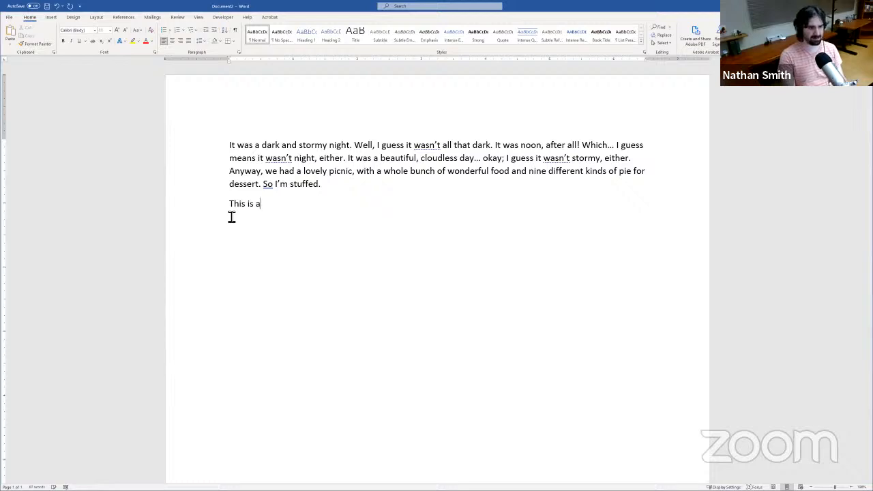
type(" new para")
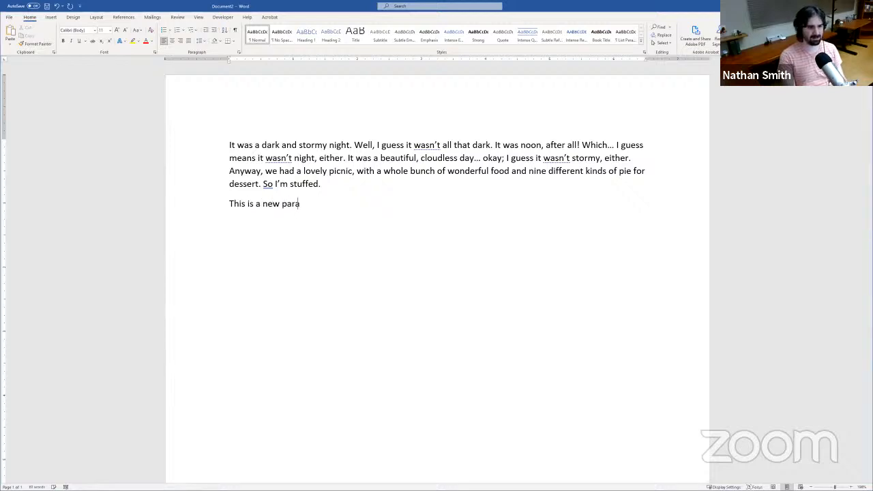
type("graph. It’s short.")
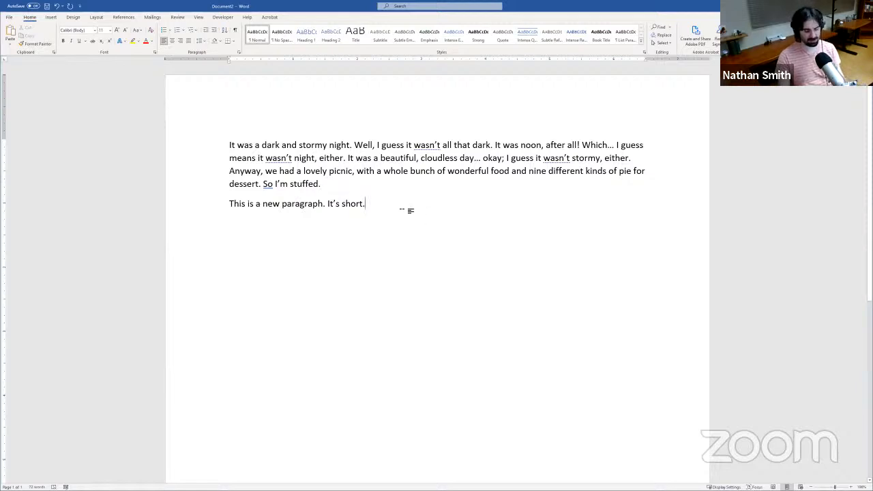
Step: Add a third paragraph containing only "47" and delete it along with its line break
key("Return")
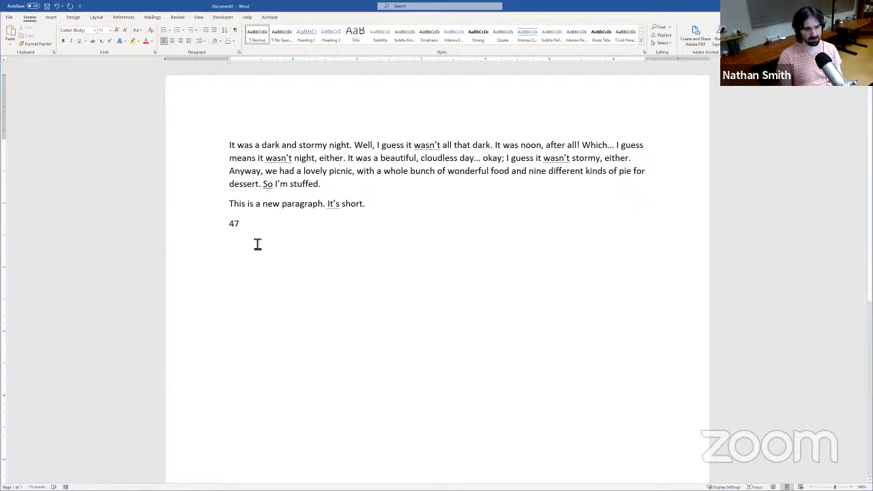
left_click(198, 223)
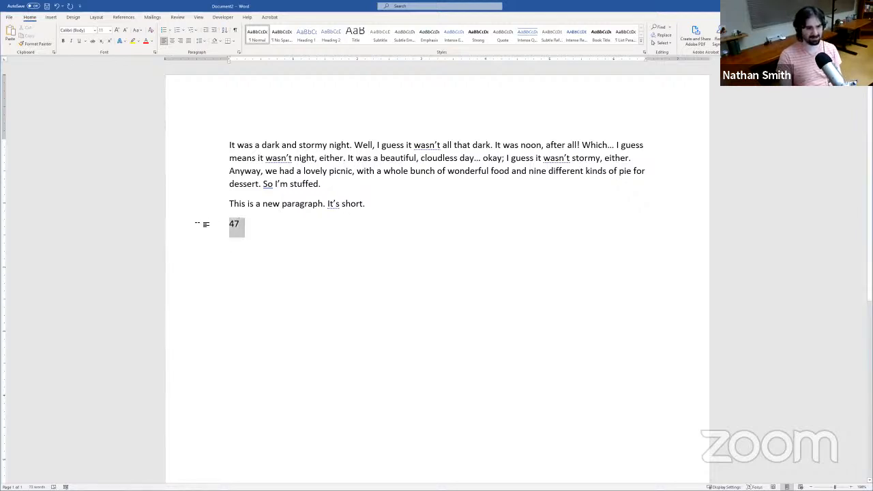
left_click(331, 224)
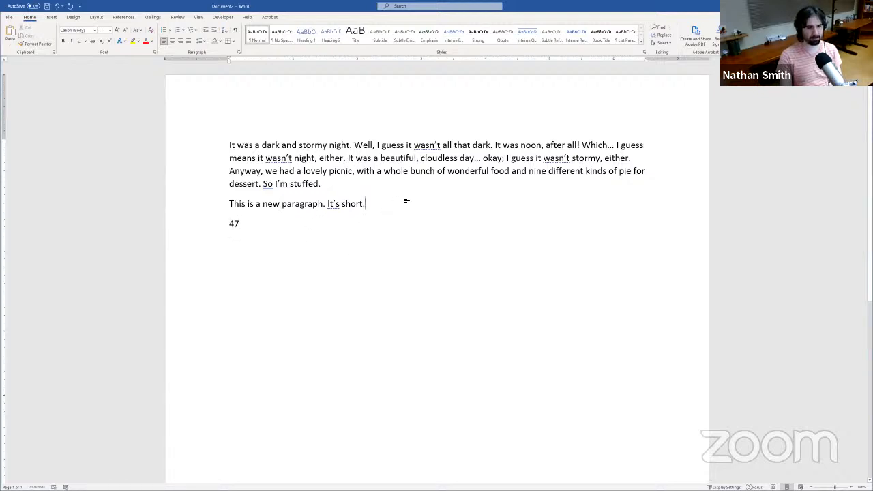
key("shift+ctrl+End")
key("Delete")
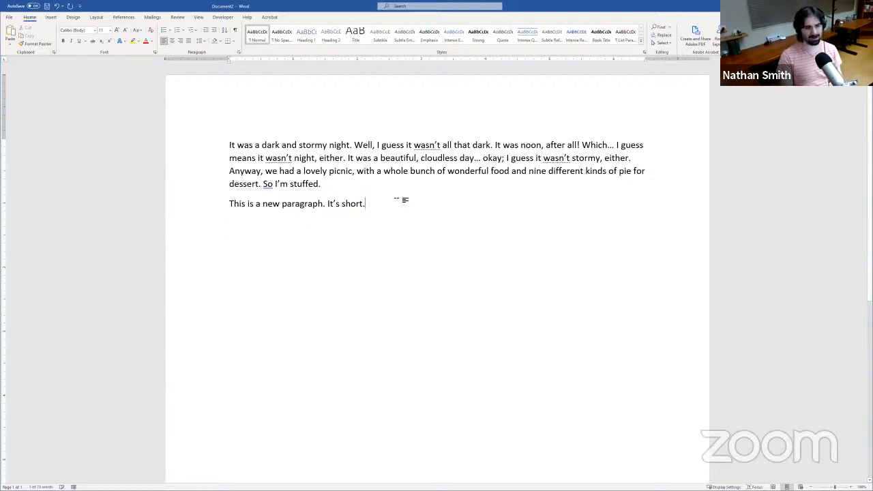
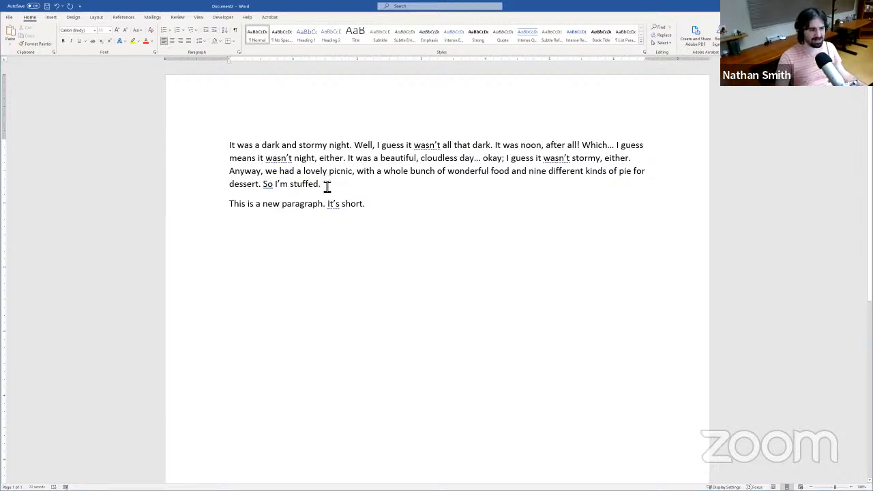
Step: Apply the Harlow Solid Italic font to the sentence "So I’m stuffed." at the end of the first paragraph
left_click_drag(314, 188, 272, 189)
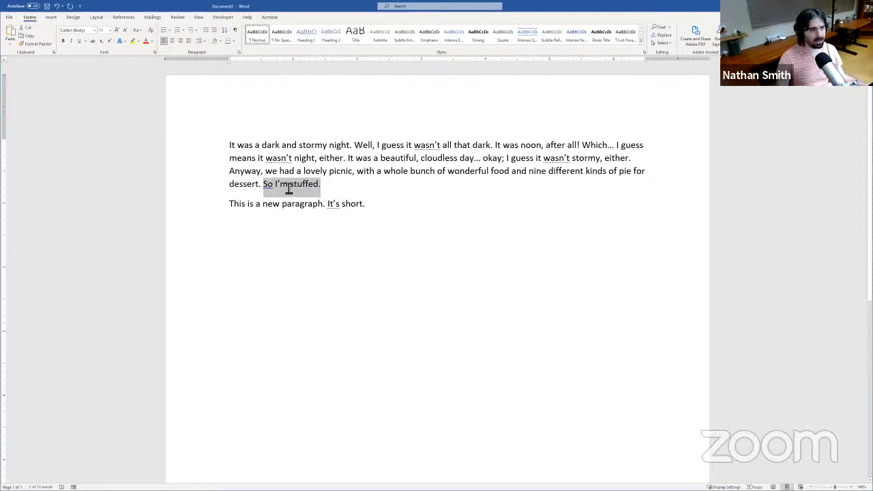
left_click(93, 32)
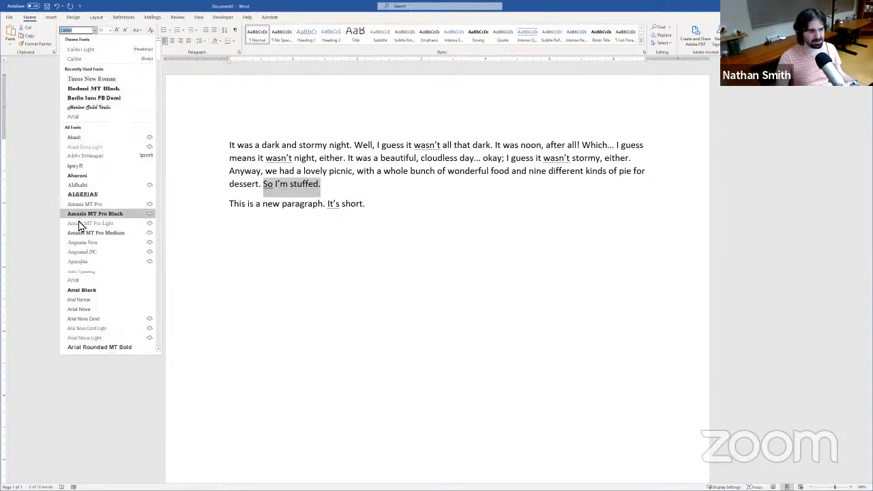
scroll(79, 248, "down", 1)
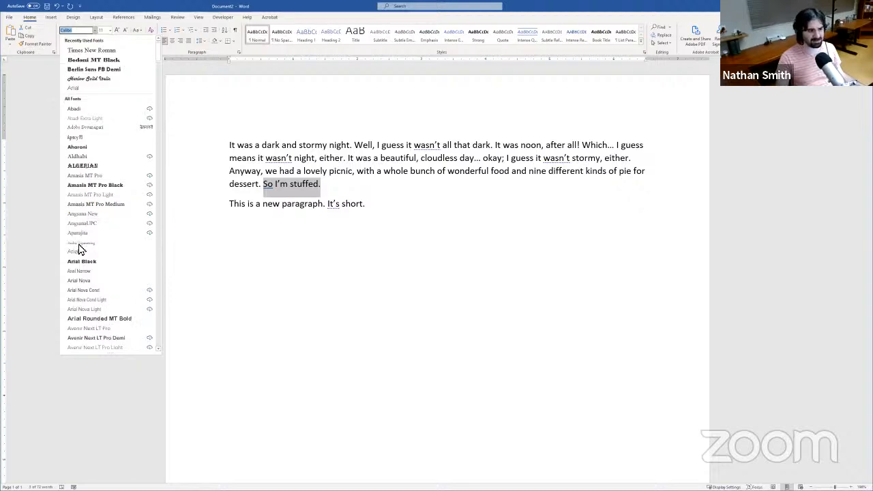
scroll(79, 248, "down", 3)
scroll(82, 245, "up", 4)
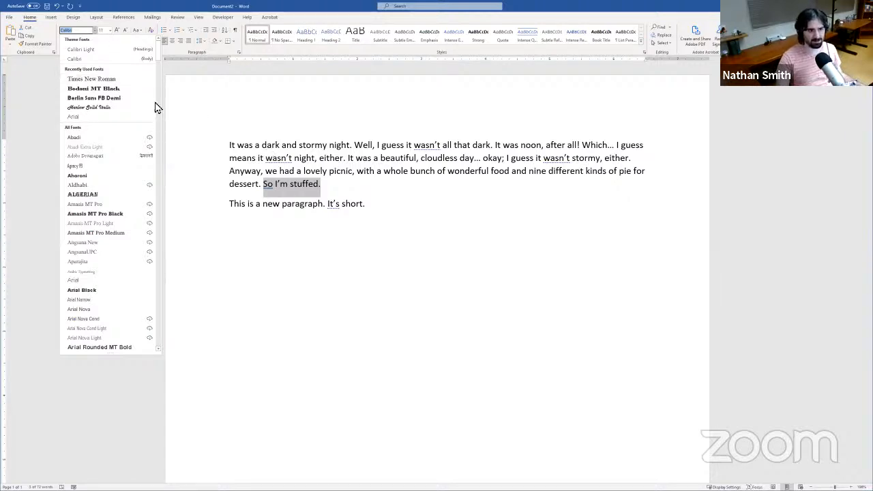
scroll(130, 221, "down", 5)
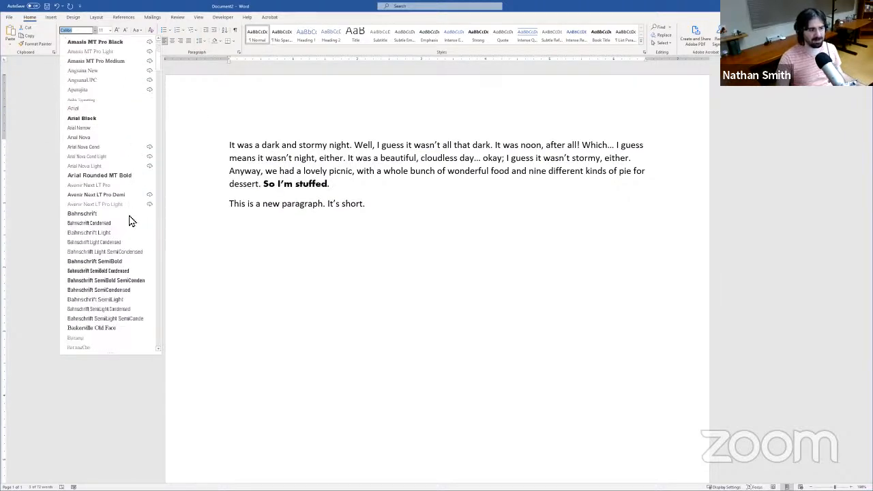
scroll(130, 220, "up", 5)
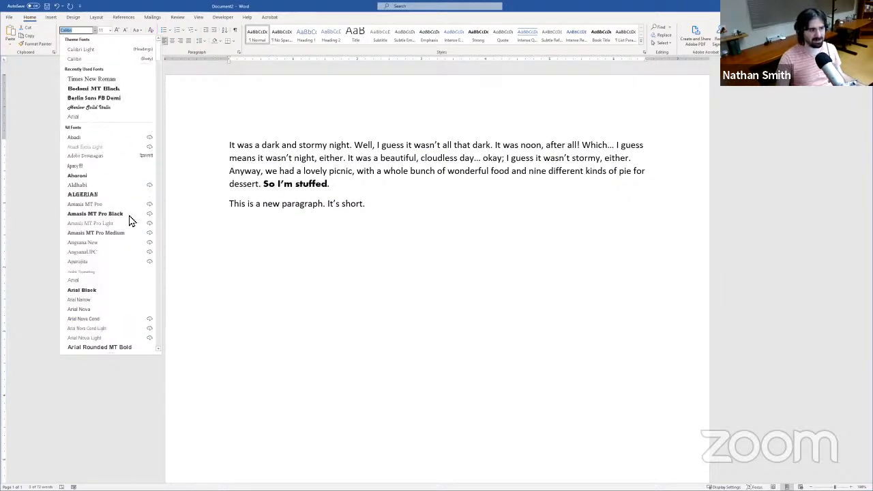
left_click(95, 114)
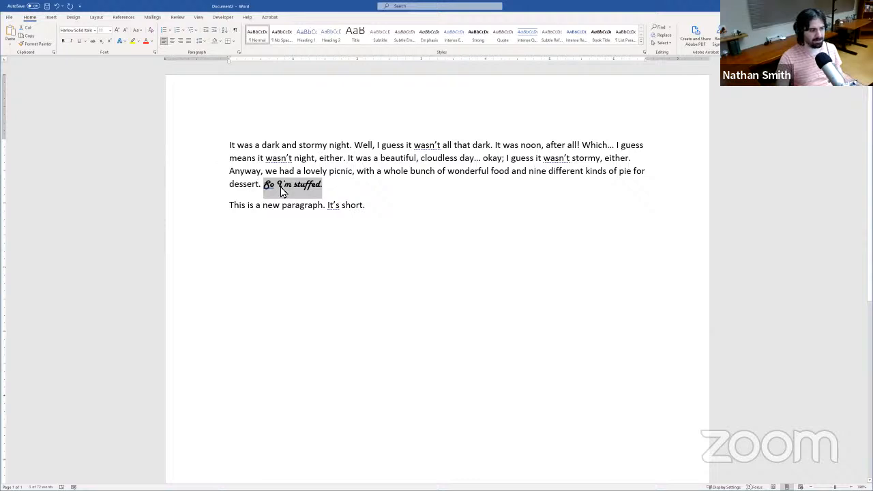
left_click(351, 186)
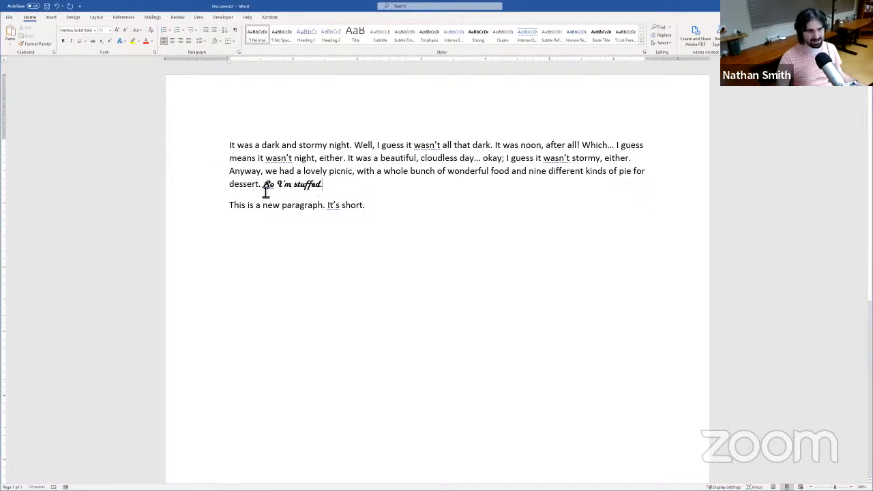
Step: Change the font of the sentence "So I’m stuffed." to Playbill
left_click_drag(348, 190, 278, 196)
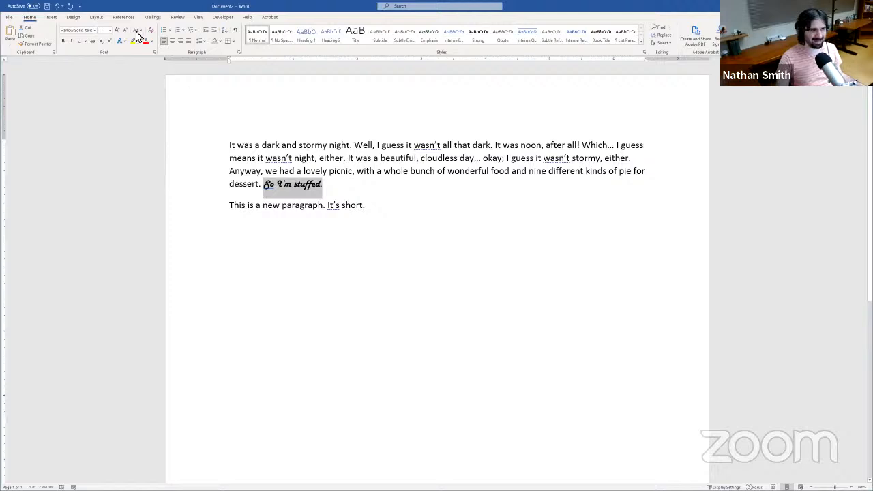
left_click(96, 31)
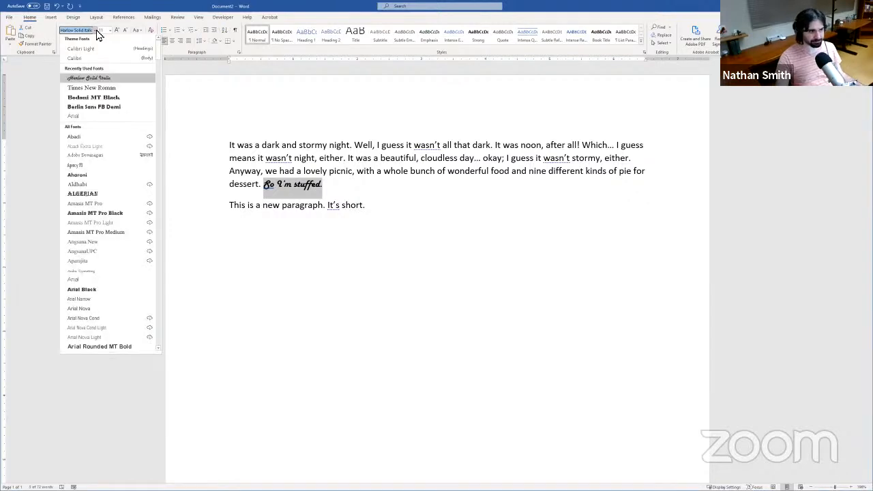
left_click_drag(161, 65, 150, 146)
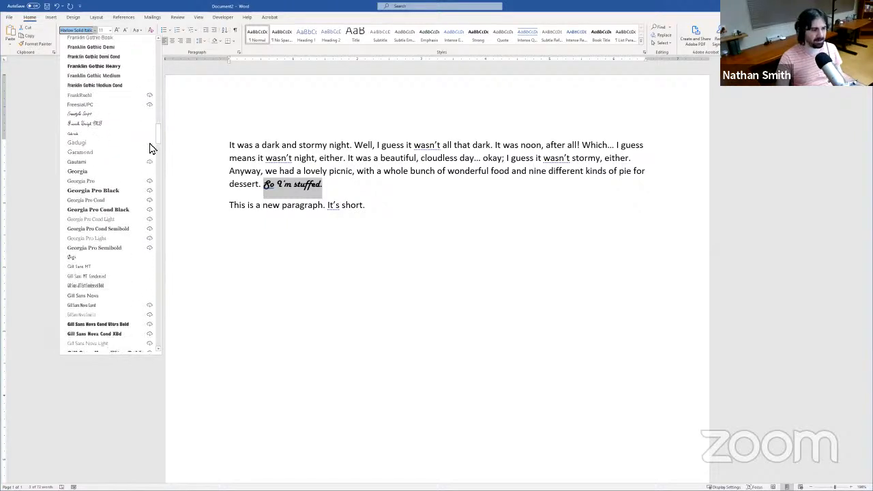
scroll(128, 176, "down", 7)
scroll(130, 178, "down", 15)
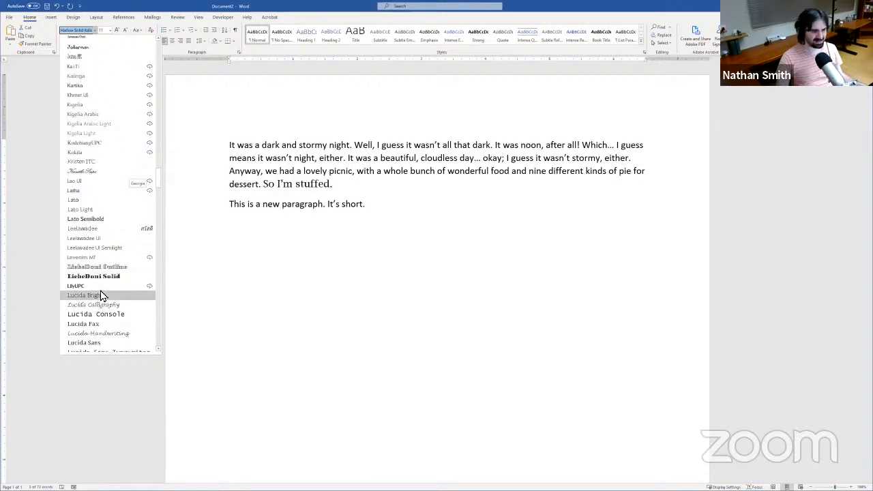
scroll(106, 315, "down", 5)
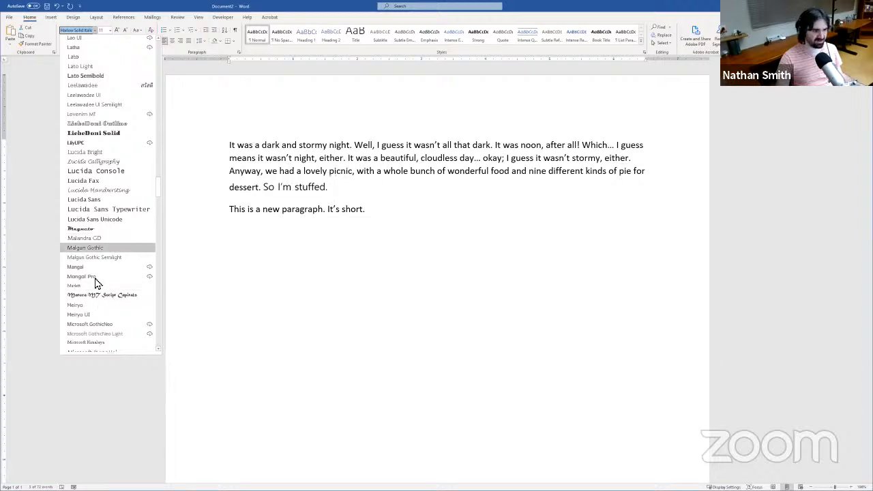
scroll(97, 286, "down", 12)
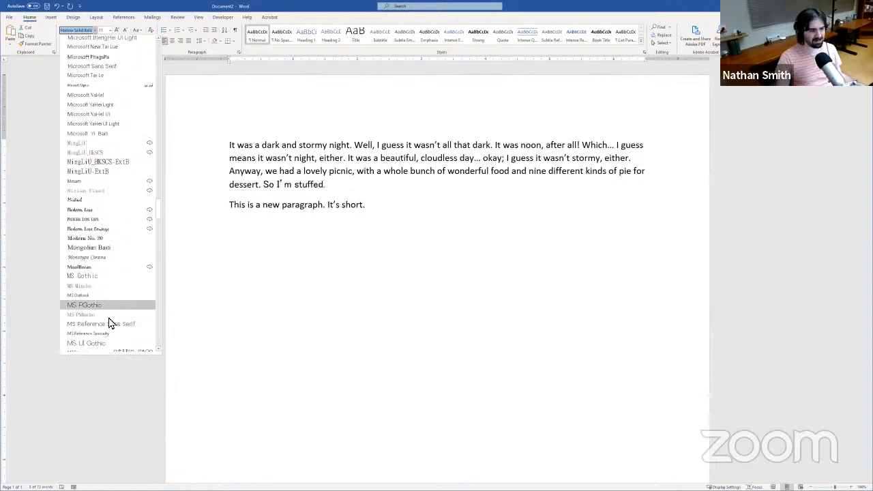
scroll(106, 293, "down", 8)
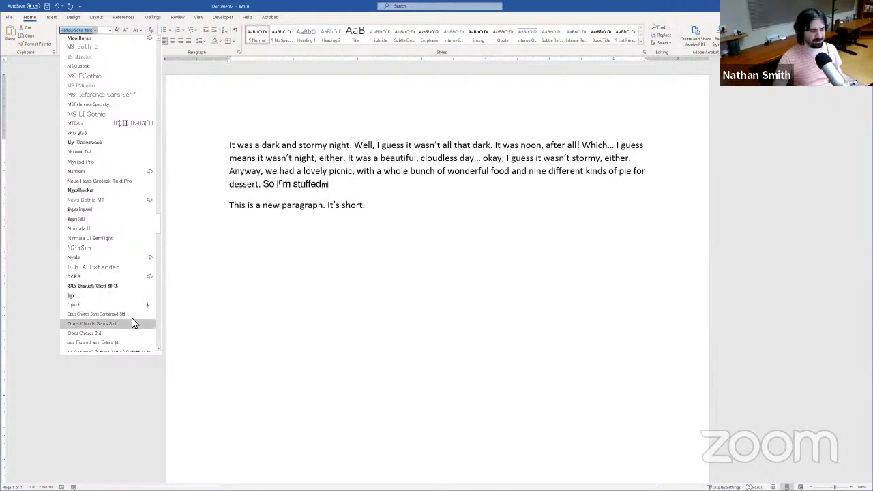
scroll(123, 290, "down", 5)
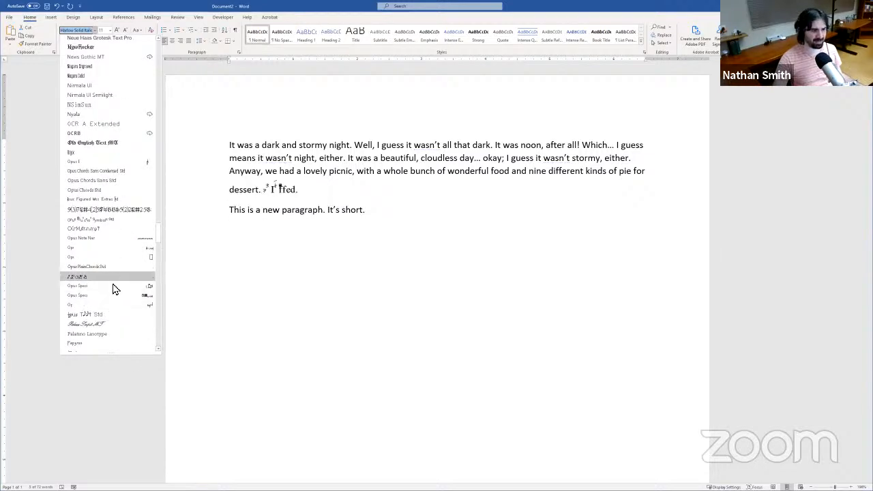
scroll(111, 300, "down", 5)
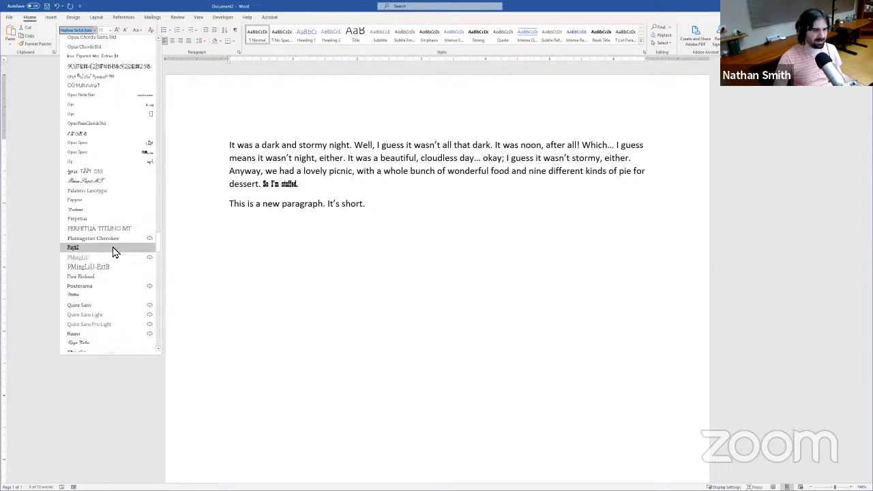
left_click(113, 248)
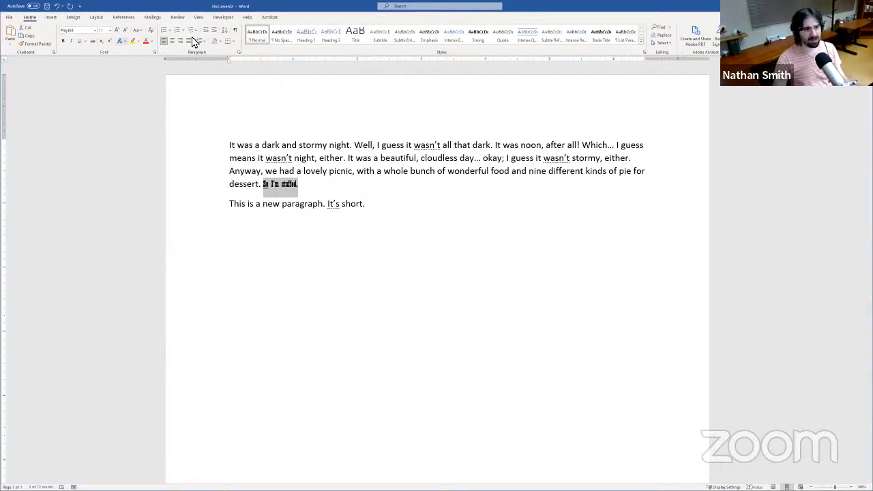
Step: Enlarge the sentence "So I’m stuffed." to font size 48, and reduce it to size 42
left_click(110, 30)
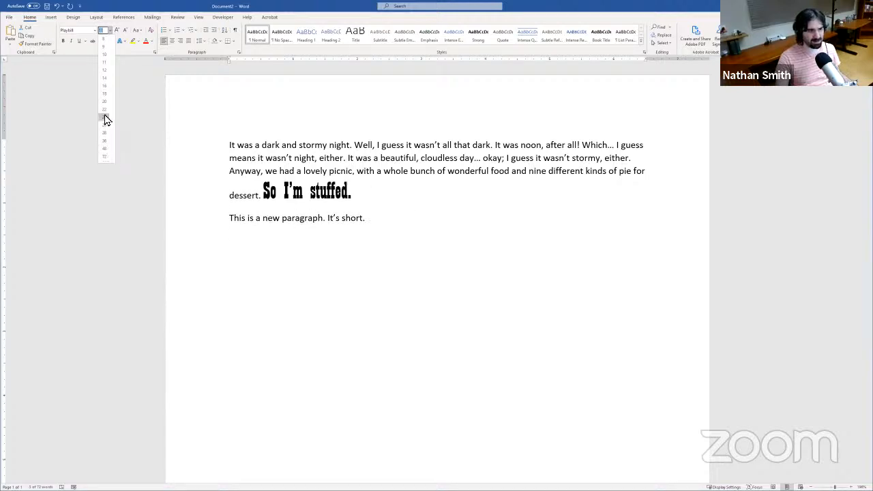
left_click(111, 156)
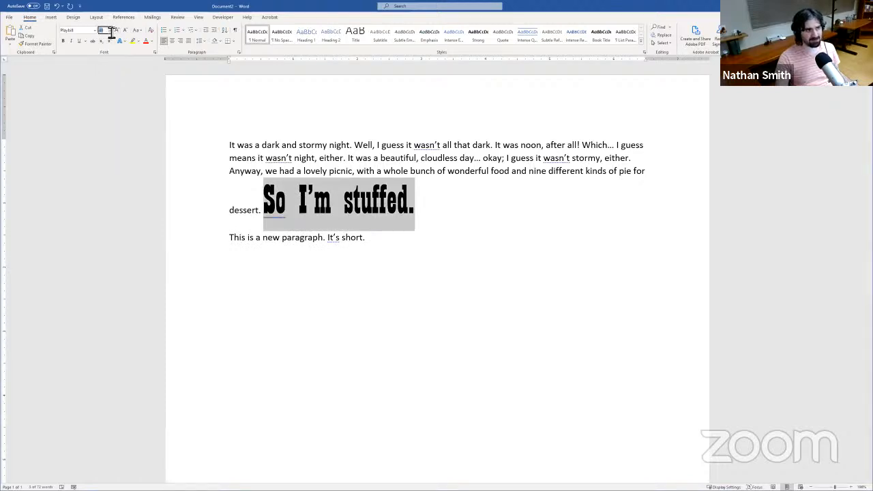
left_click(108, 30)
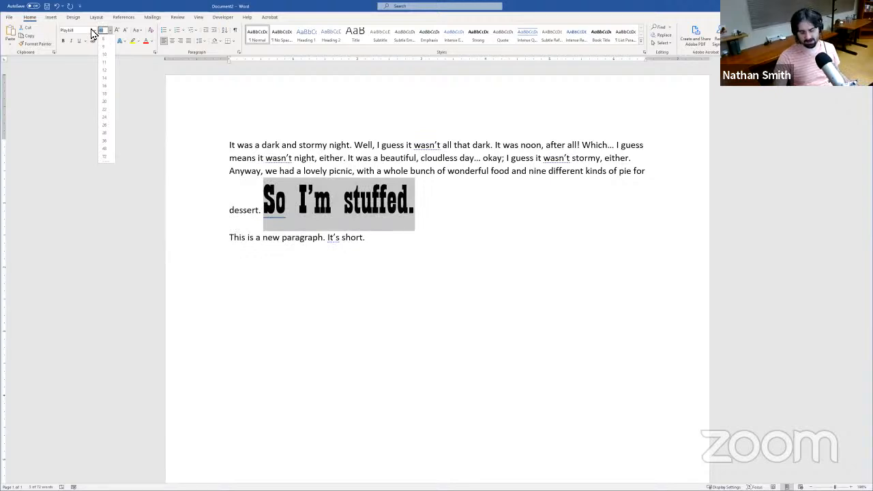
left_click(132, 31)
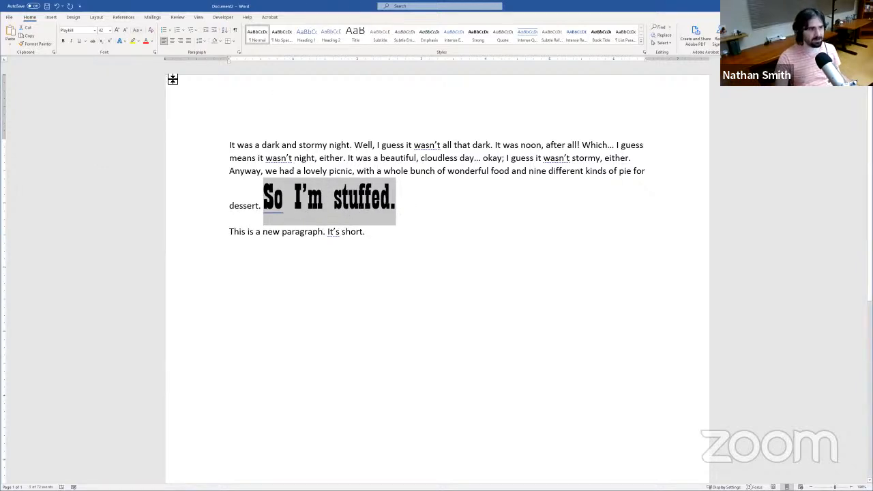
Step: Change the font of the sentence "So I’m stuffed." to NewRocker
left_click(90, 32)
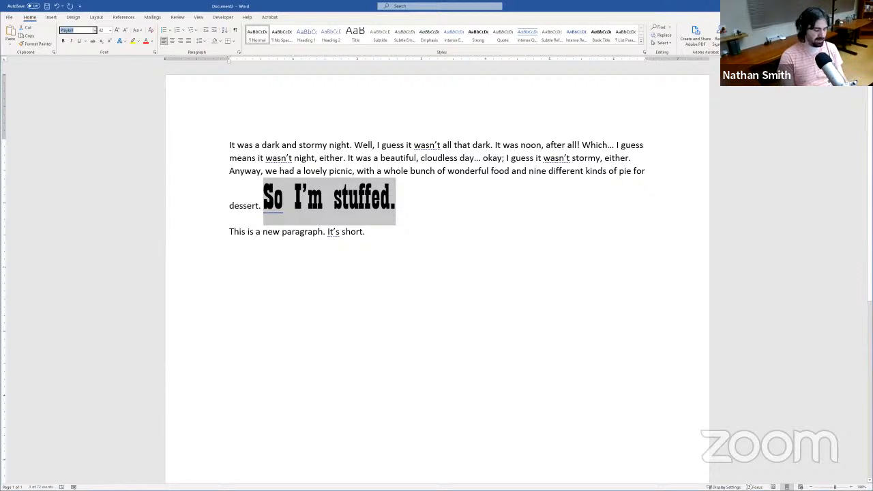
type("New Rocker")
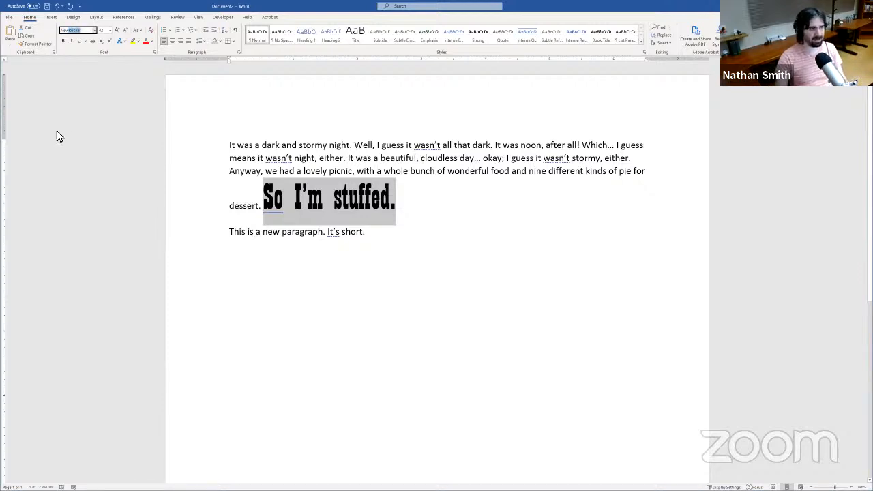
left_click(91, 32)
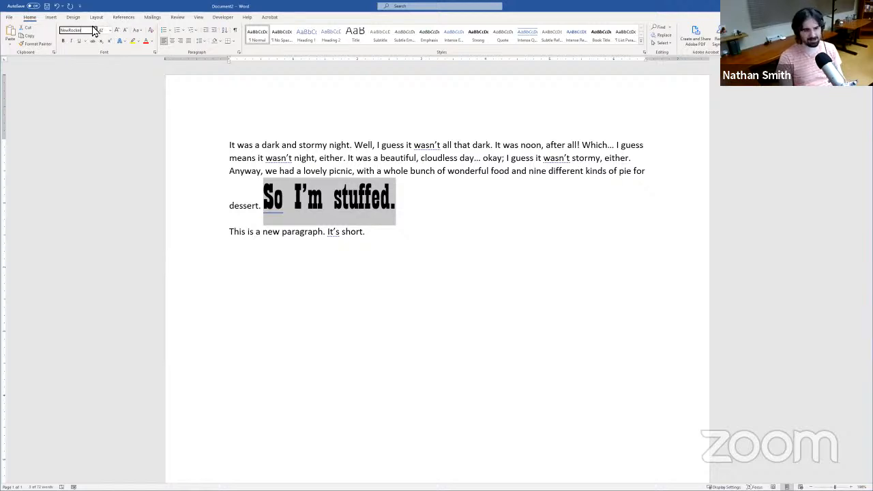
key("Return")
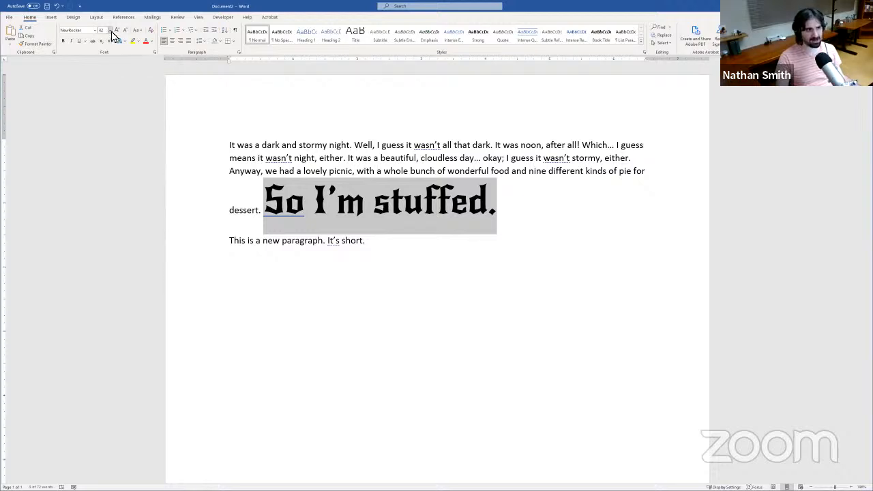
Step: Shrink the sentence "So I’m stuffed." to font size 28, and enlarge it to size 48
left_click(110, 31)
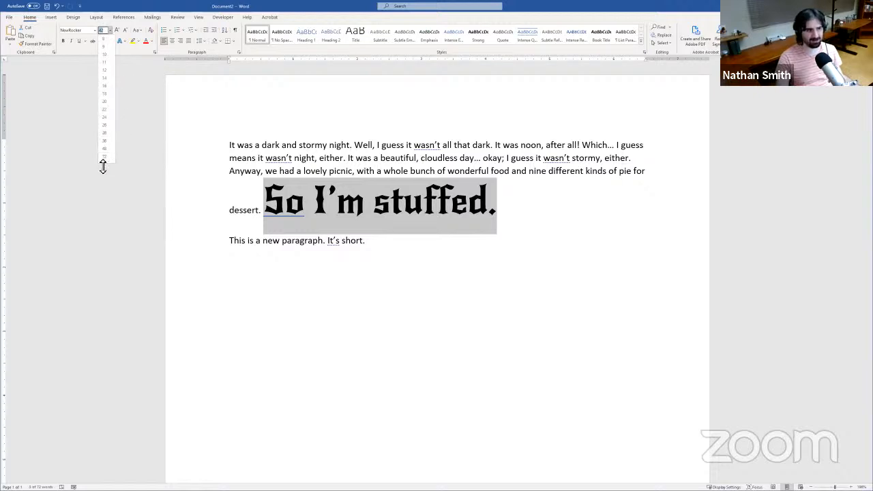
left_click(118, 4)
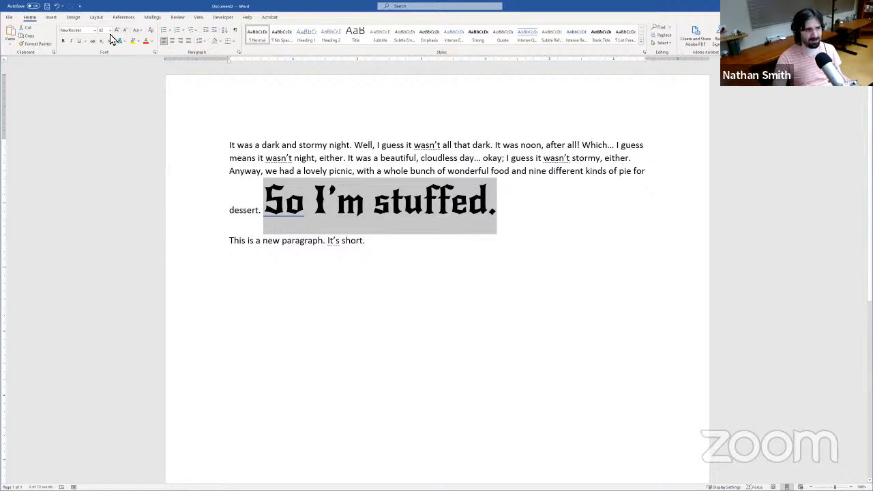
left_click(123, 34)
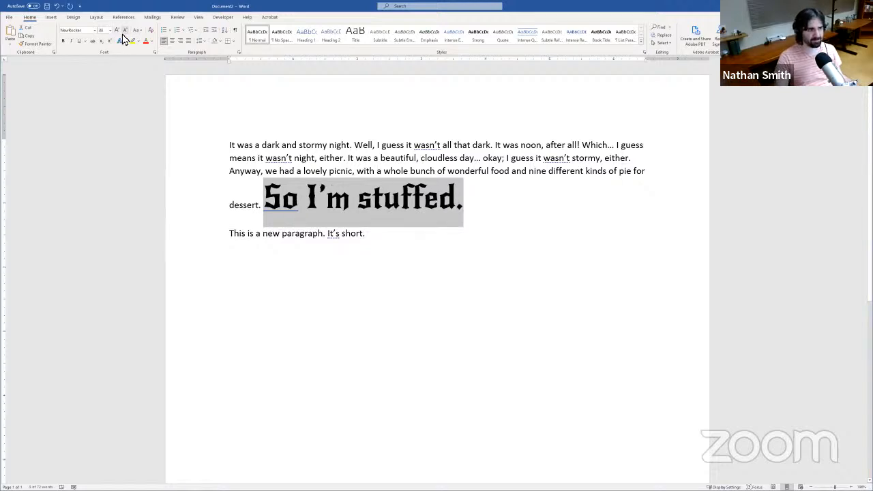
left_click(126, 34)
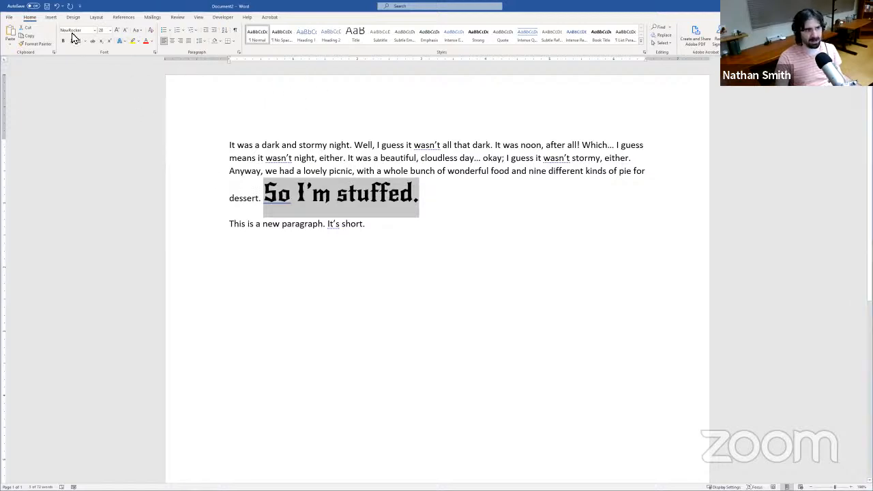
left_click(117, 31)
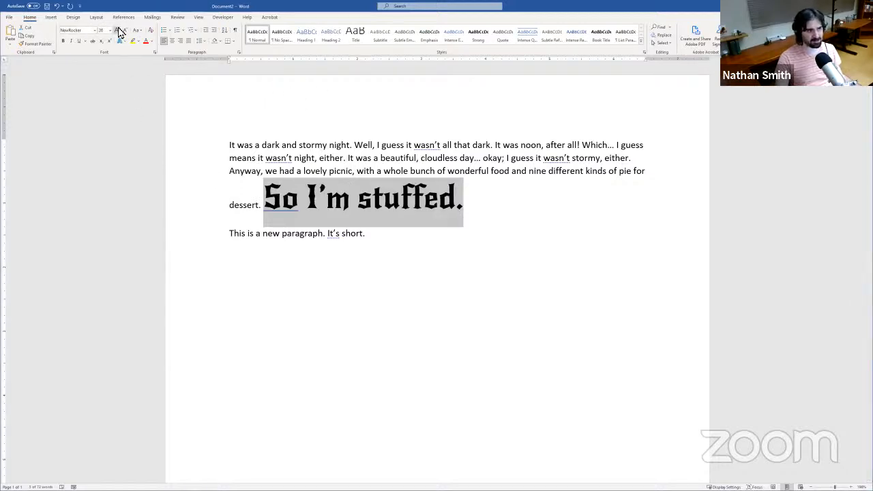
left_click(117, 31)
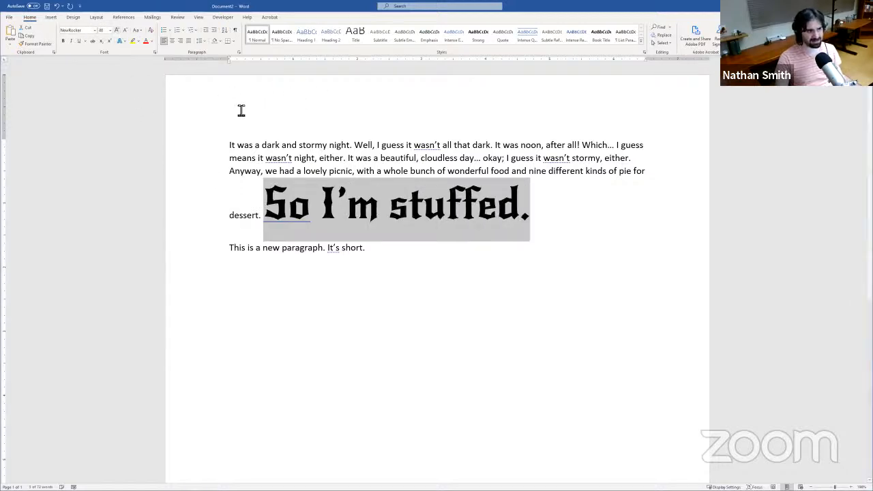
Step: Set the font size of the sentence "So I’m stuffed." to 42
left_click(106, 31)
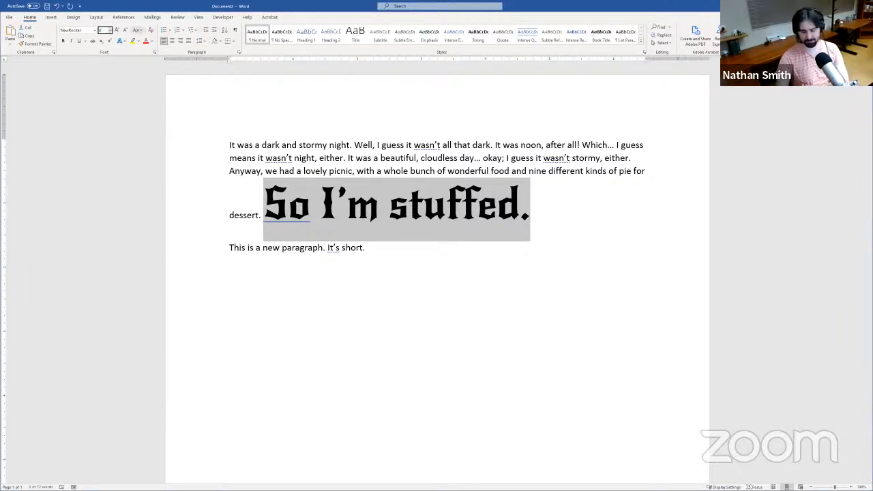
type("42")
key("Return")
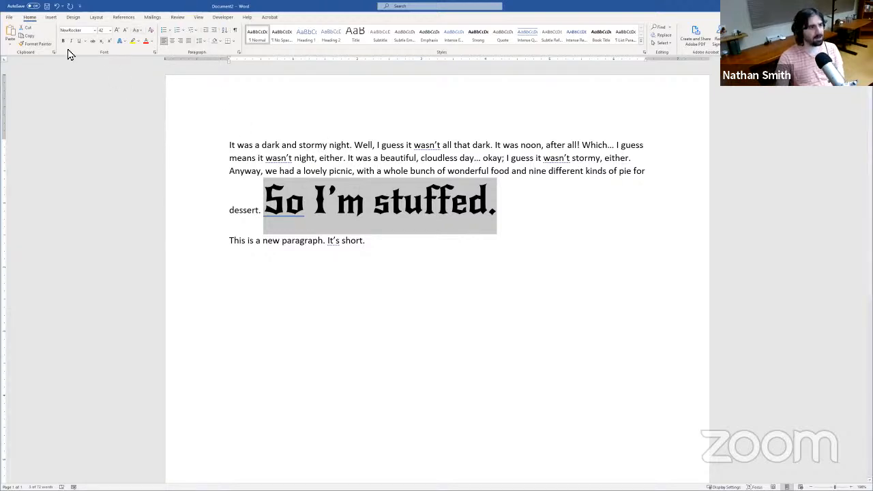
Step: Apply sentence case to "So I’m stuffed." and convert it to lowercase
left_click(138, 32)
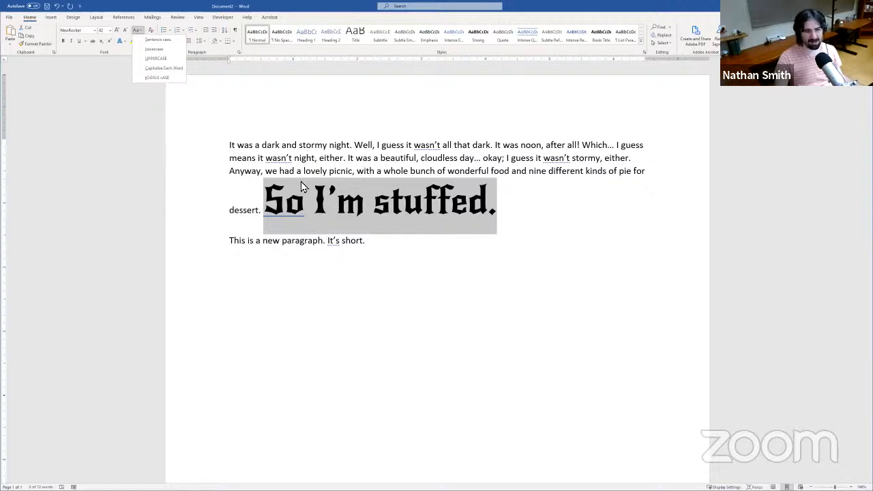
left_click(167, 41)
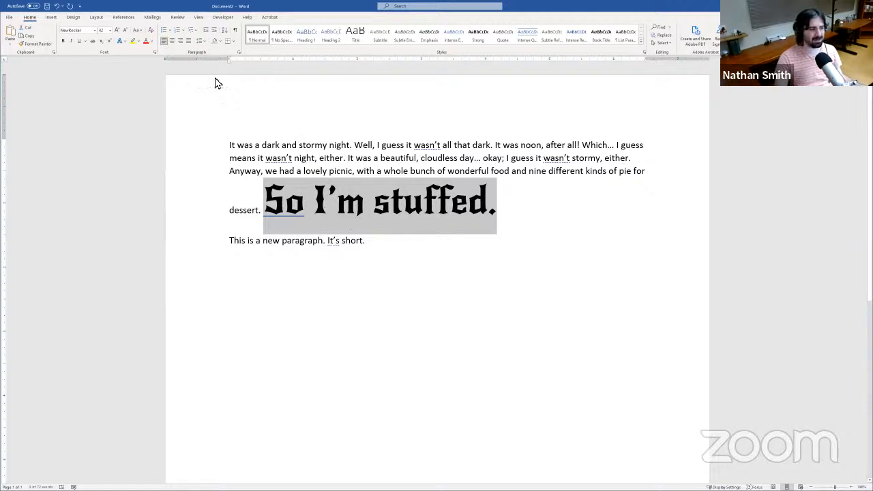
left_click(139, 30)
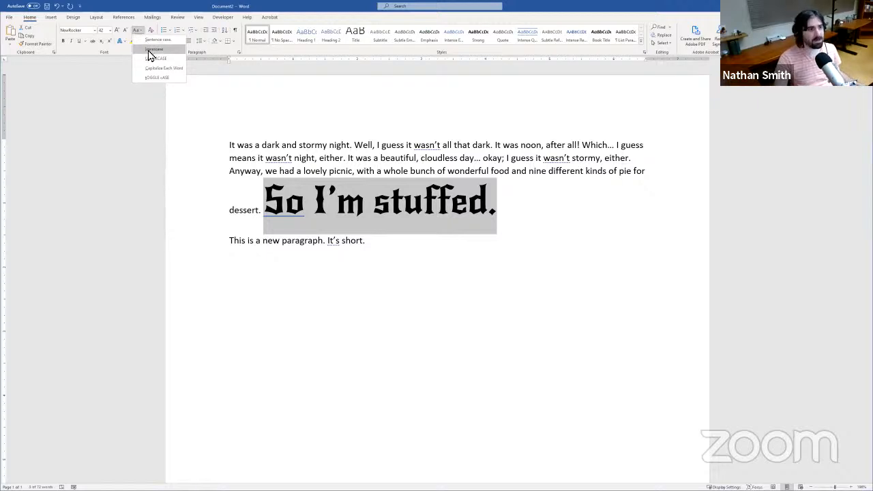
left_click(151, 50)
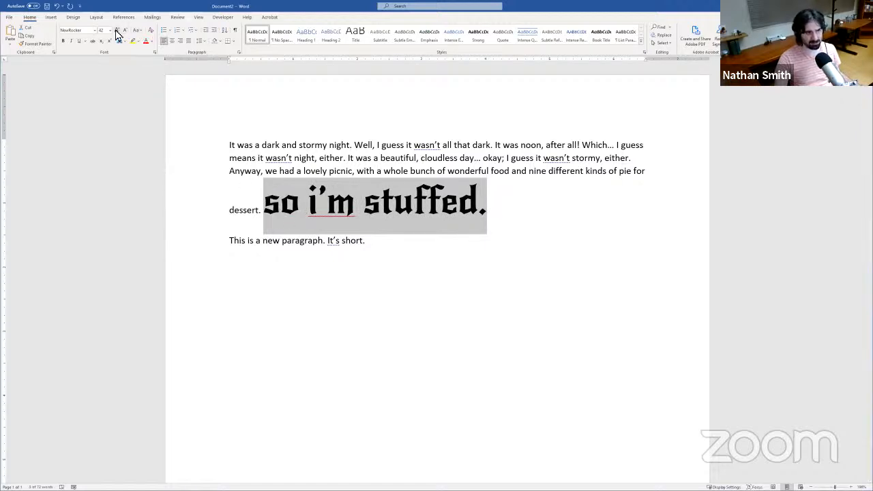
Step: Convert the large sentence at the end of the first paragraph to uppercase, and capitalize each of its words
left_click(137, 31)
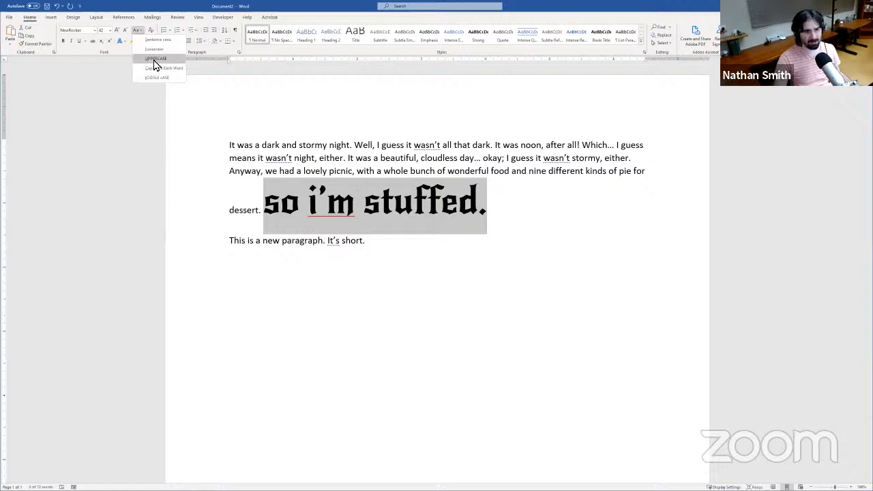
left_click(157, 65)
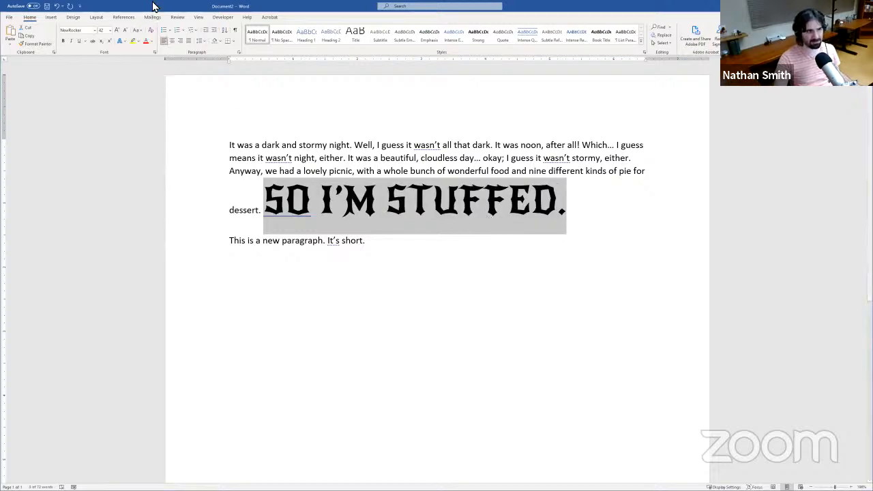
left_click(137, 31)
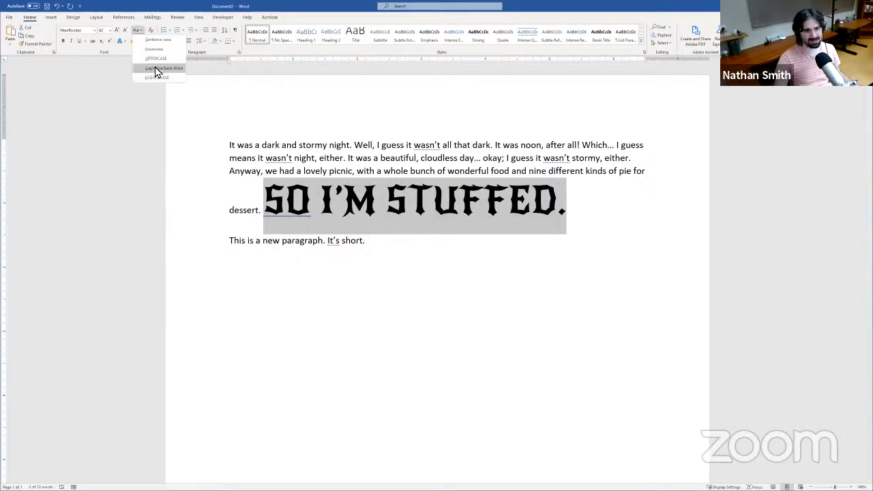
left_click(156, 73)
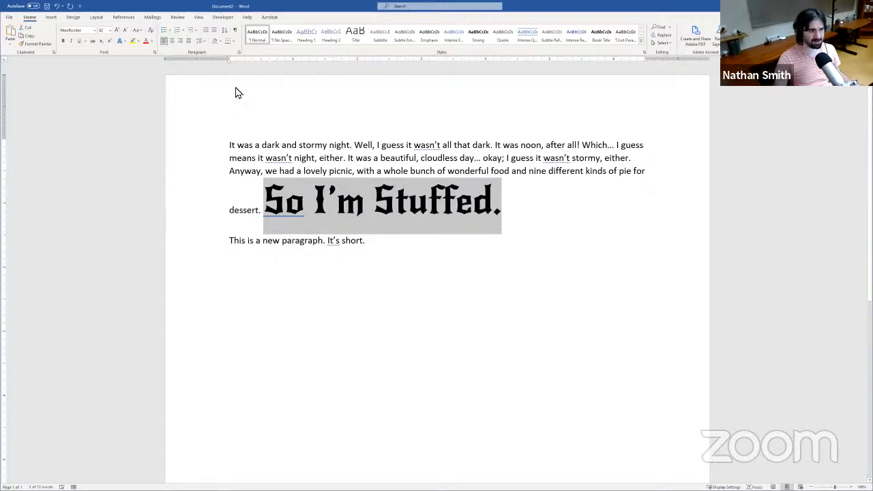
Step: Apply toggle case to the large sentence, and change it to sentence case
left_click(136, 33)
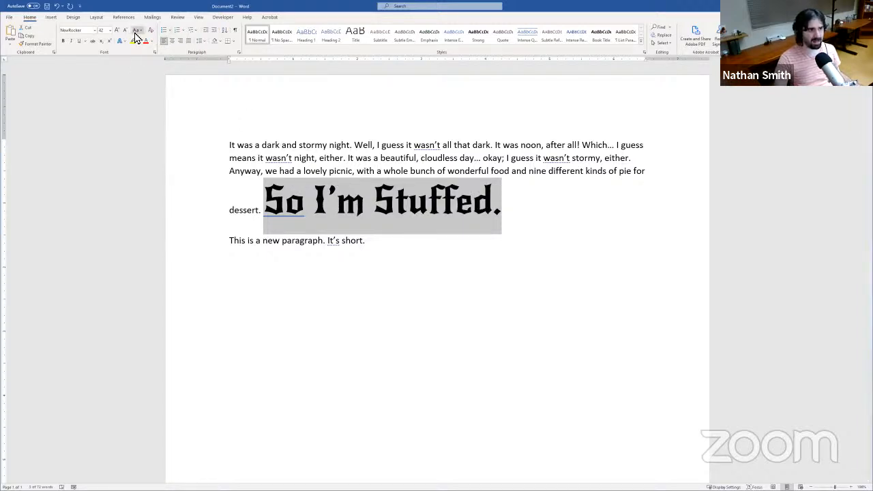
left_click(156, 77)
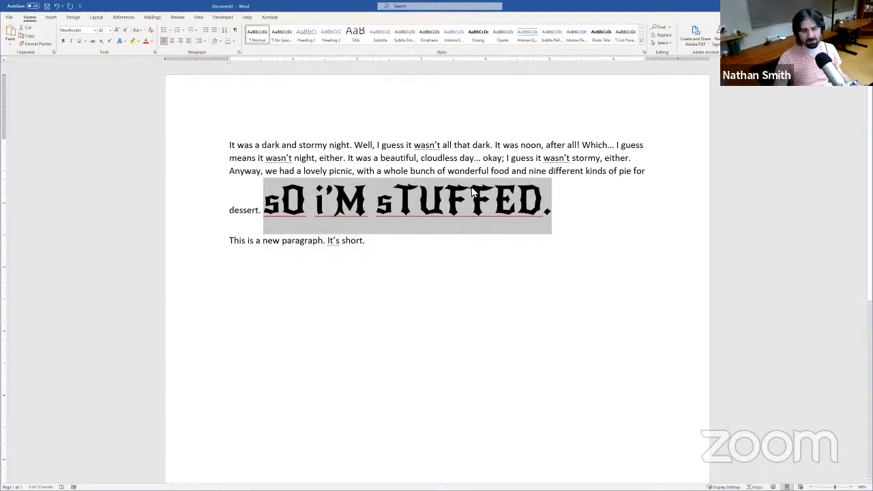
left_click(135, 29)
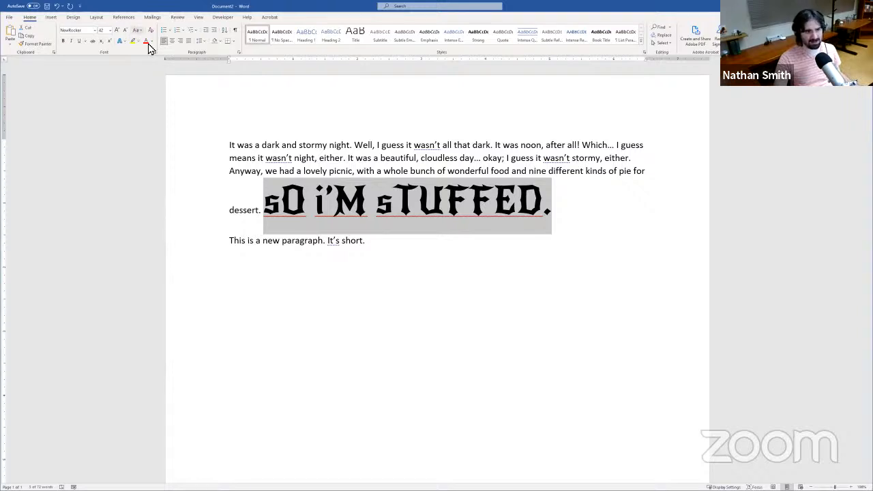
left_click(152, 43)
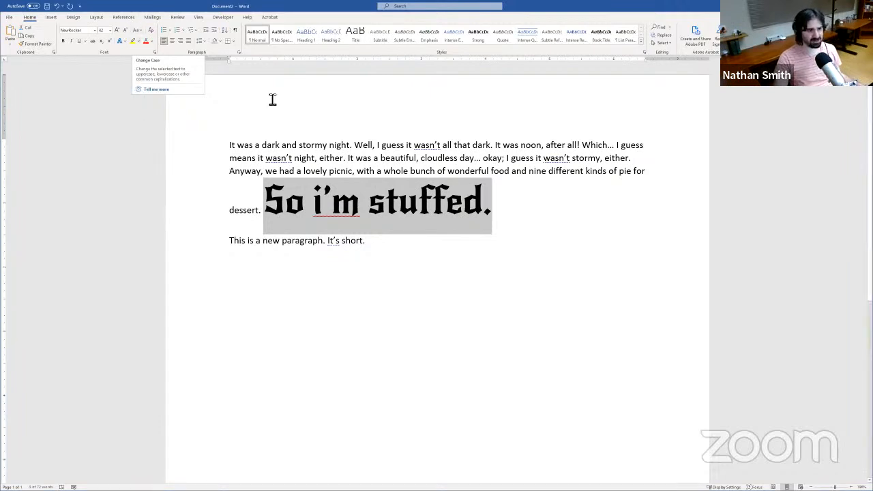
Step: Insert "here" directly after the word "So" in the large sentence and delete it again
left_click(315, 210)
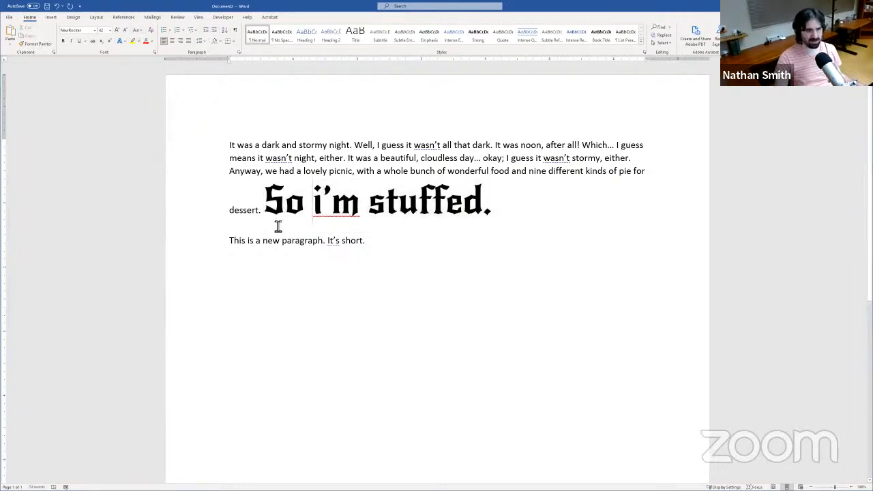
left_click(326, 200)
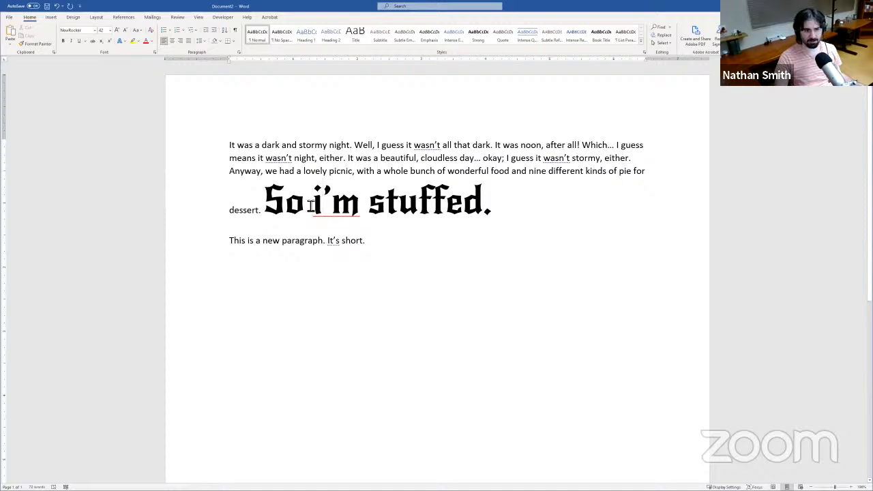
left_click(310, 204)
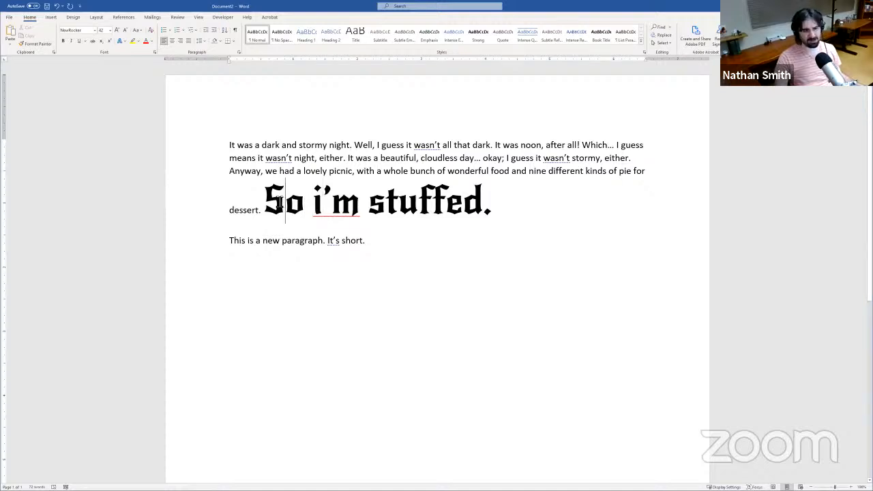
left_click(274, 201)
left_click(311, 199)
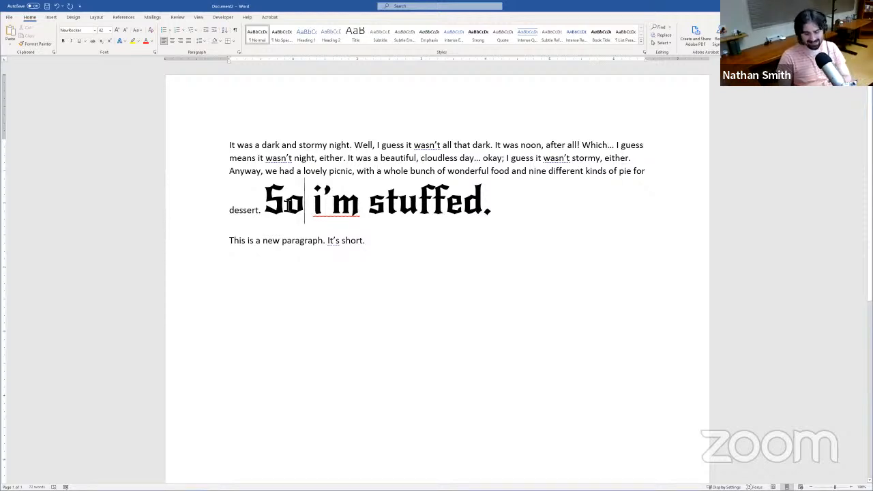
type("here")
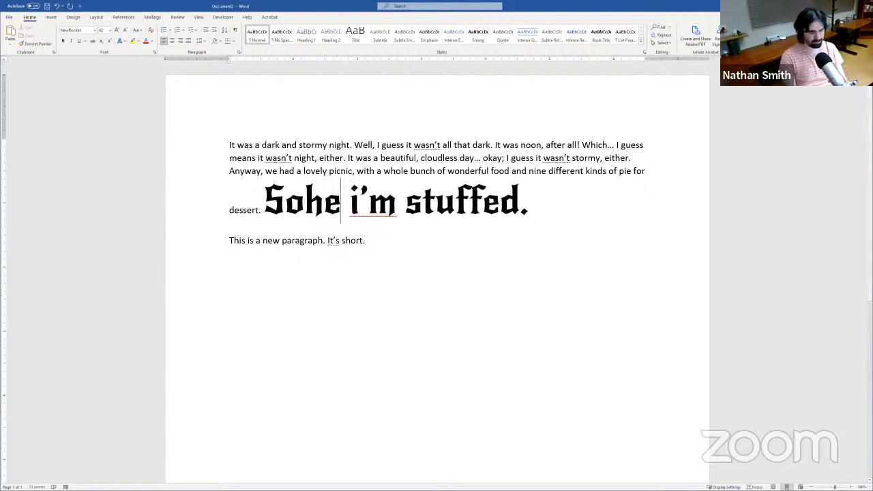
key("BackSpace")
key("BackSpace")
key("BackSpace")
key("BackSpace")
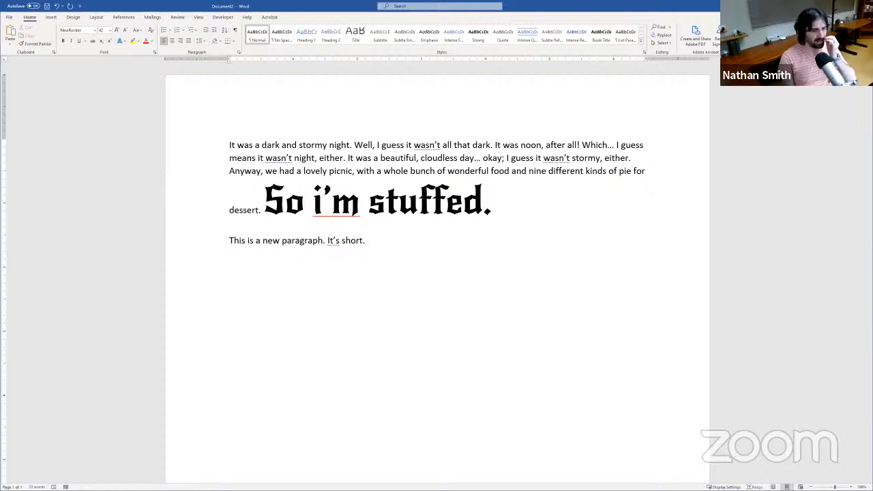
Step: Move the insertion point back and forth, character by character, through the words "So i’m" in the large sentence
key("Right")
key("Left")
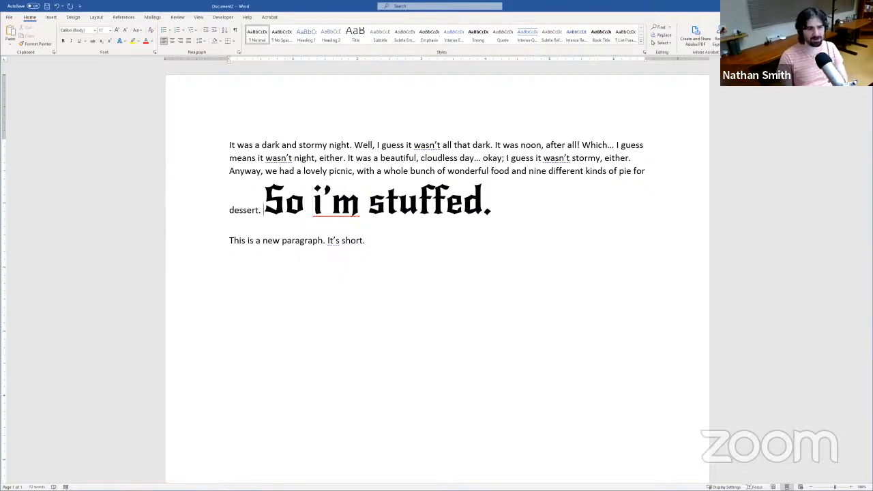
key("Right")
key("Right")
key("Right")
key("Right")
key("Right")
key("Right")
key("Left")
key("Left")
key("Left")
key("Left")
key("Left")
key("Left")
key("Left")
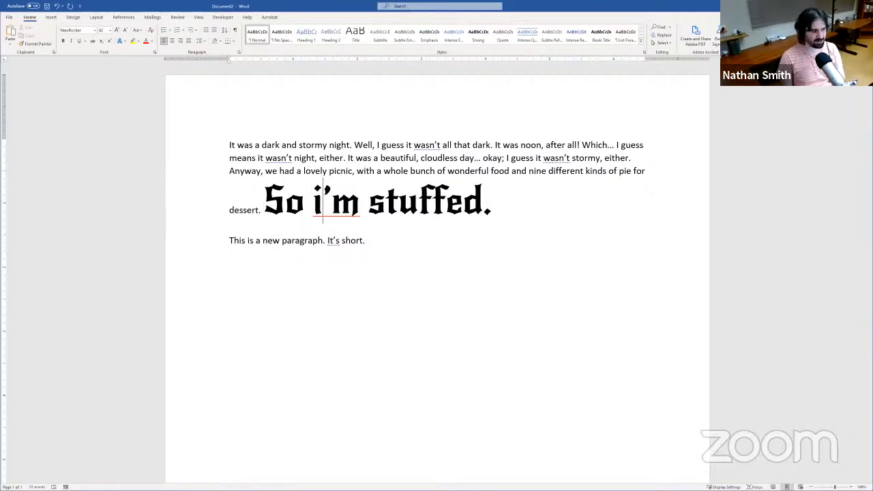
key("Right")
key("Right")
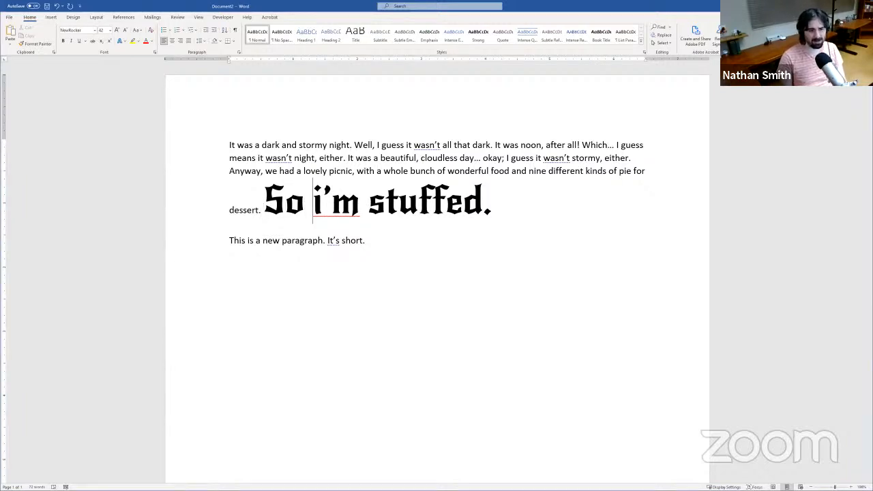
key("Left")
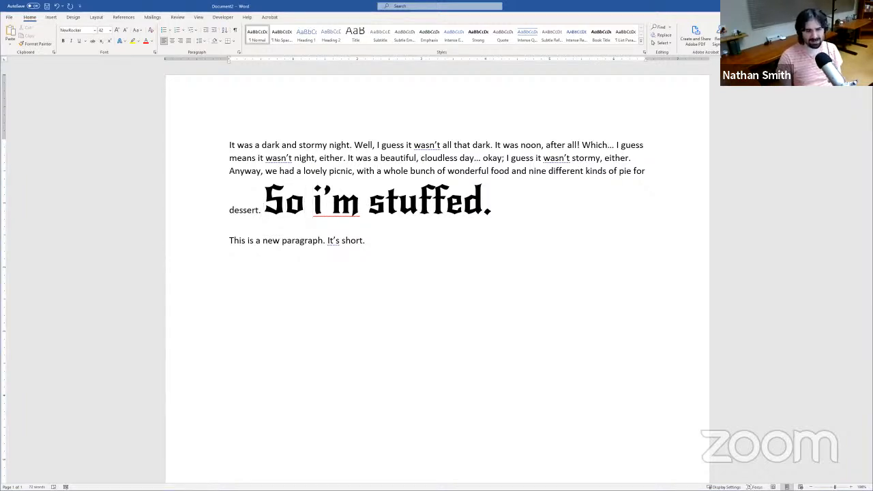
key("Right")
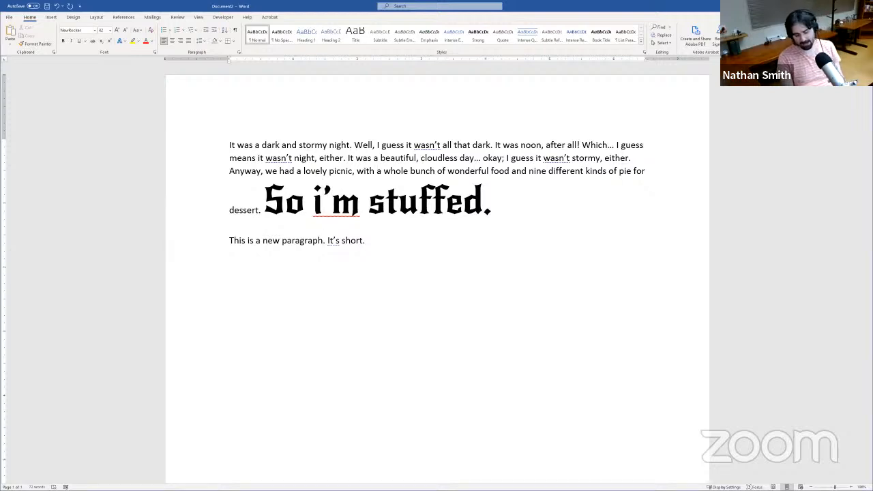
Step: Capitalize the "i" in "i’m" in the large sentence so it reads "So I’m stuffed."
key("BackSpace")
type("I")
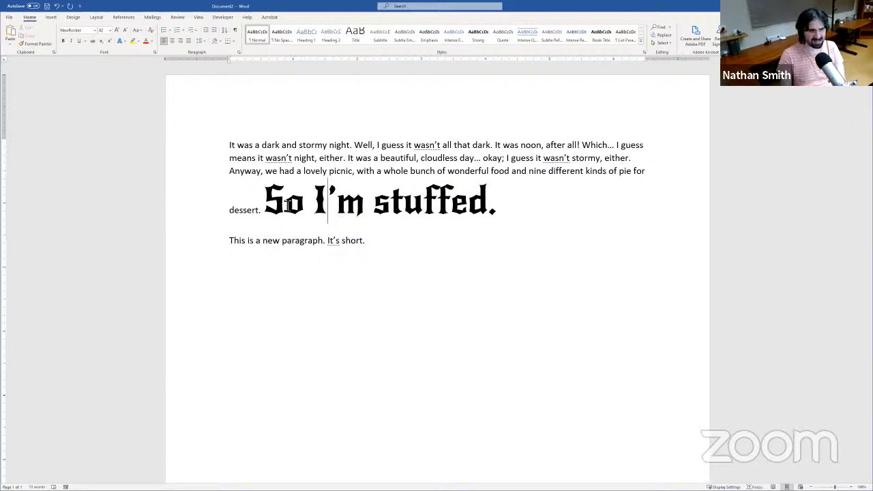
left_click(351, 162)
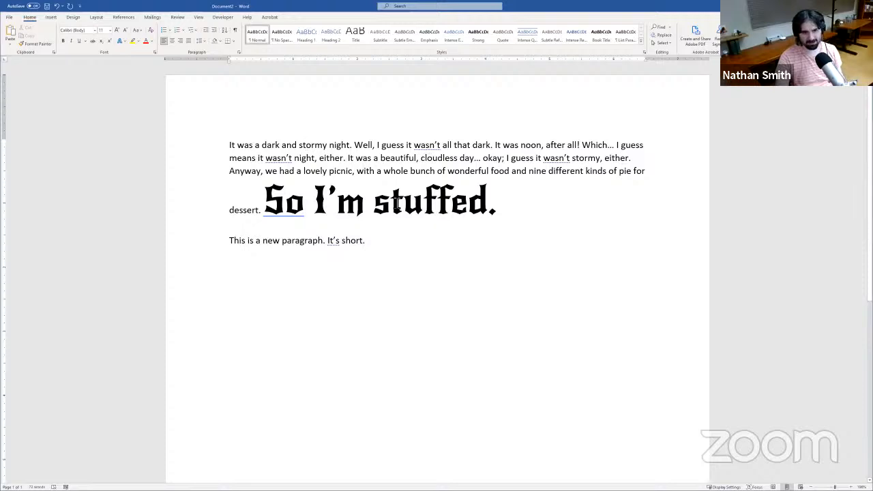
left_click(506, 206)
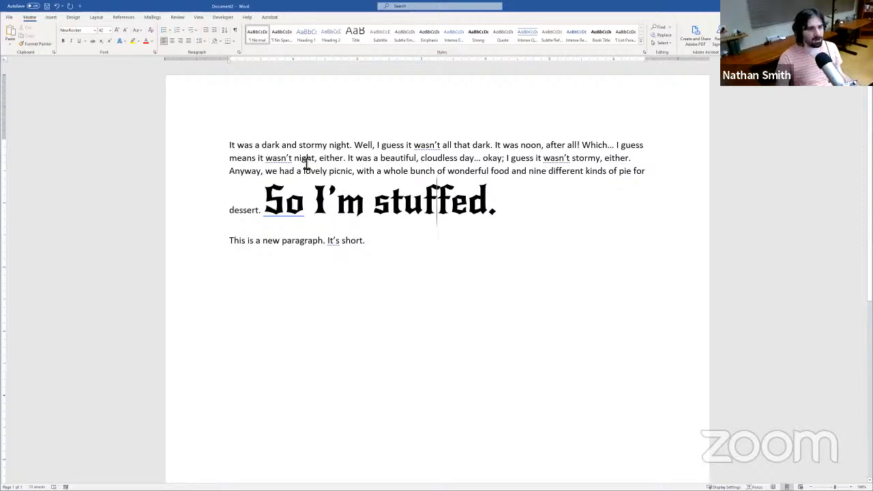
Step: Select the whole large sentence and toggle bold on and off several times, leaving it off
left_click_drag(506, 204, 270, 208)
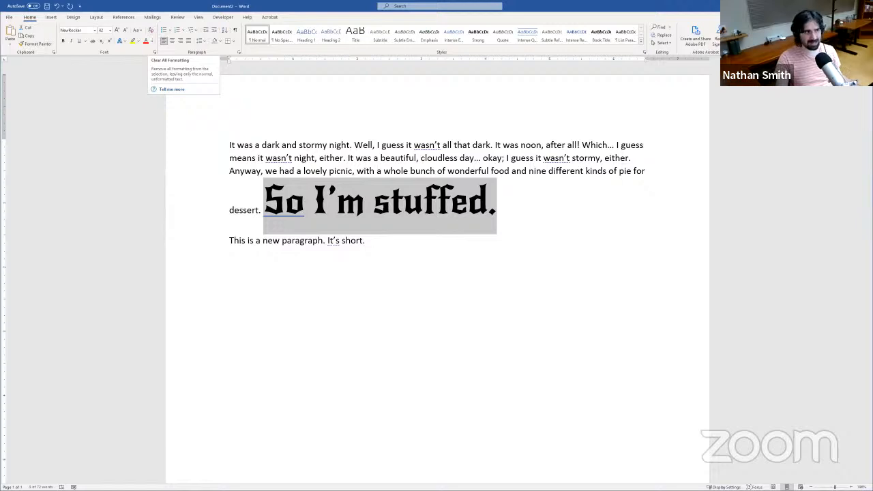
left_click(64, 42)
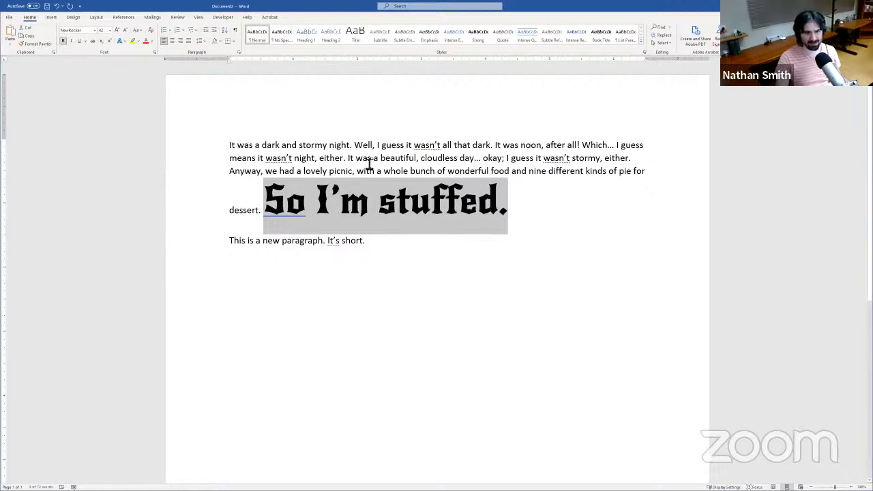
left_click(64, 41)
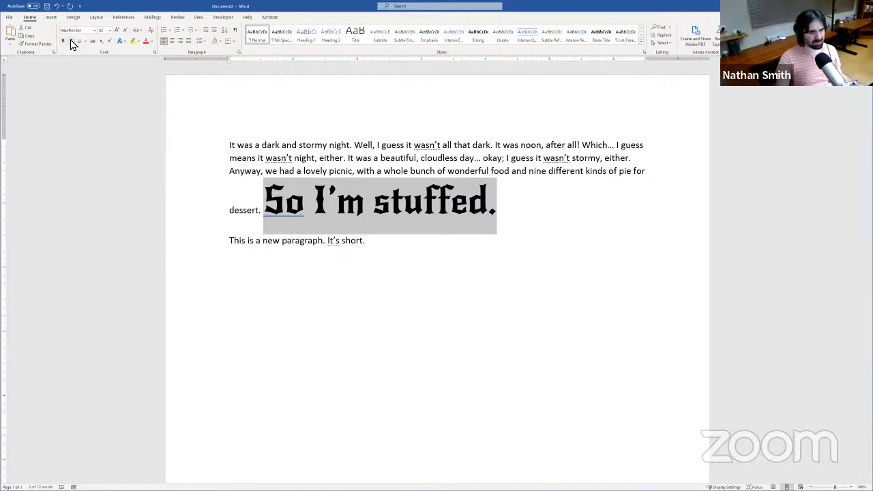
left_click(64, 42)
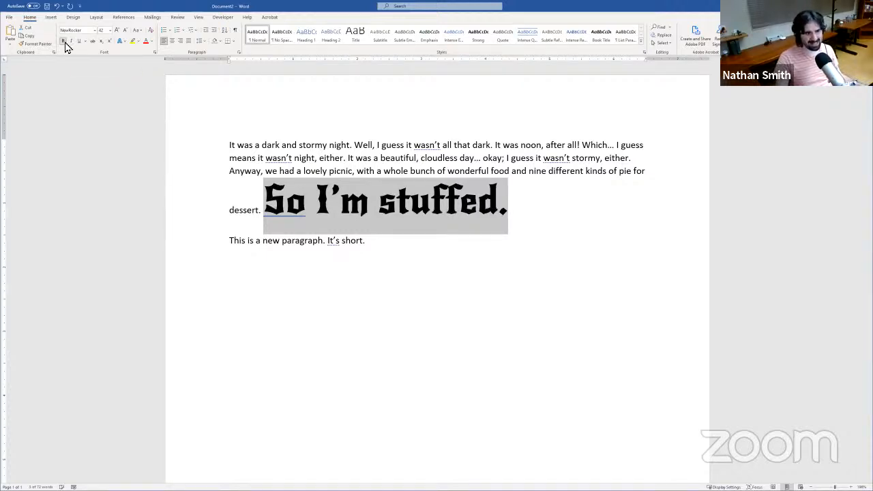
left_click(64, 42)
left_click(64, 42)
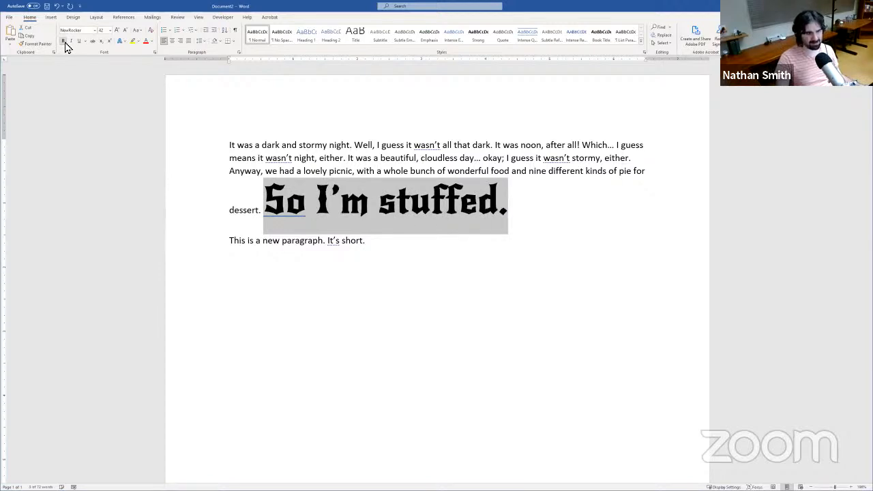
left_click(64, 41)
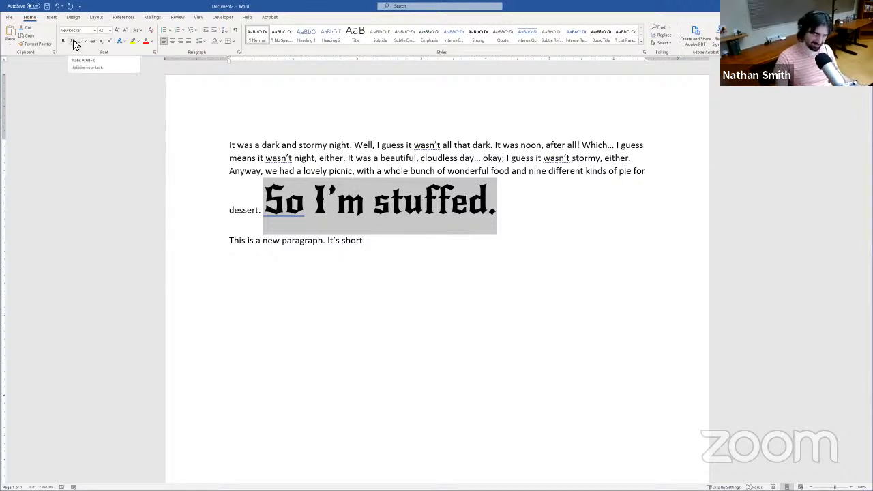
Step: Try italic and a single underline on the large sentence, removing each format again
left_click(73, 42)
left_click(72, 42)
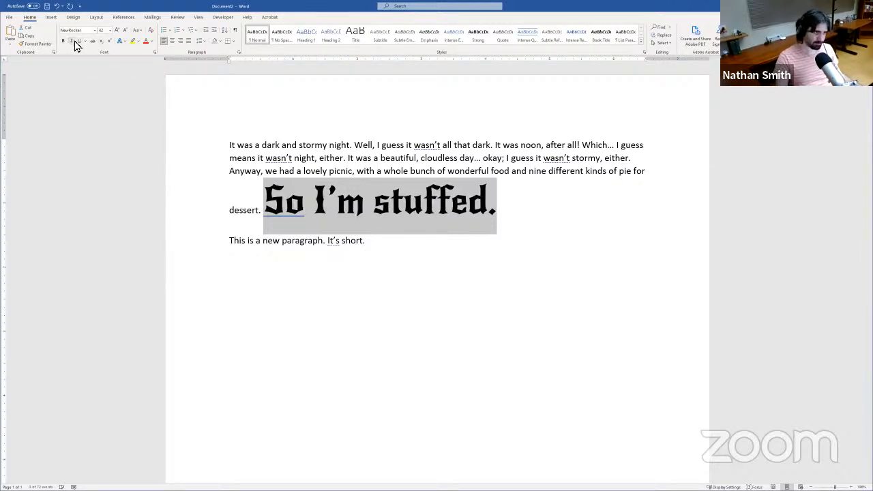
left_click(81, 41)
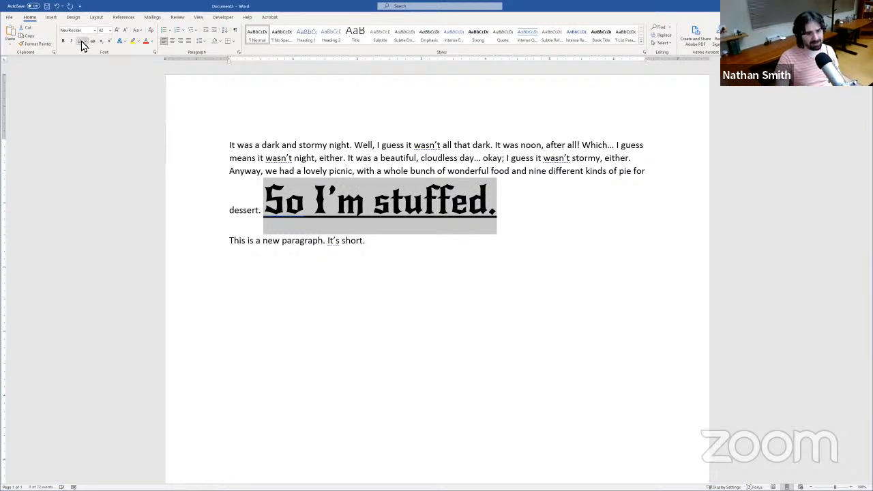
left_click(79, 42)
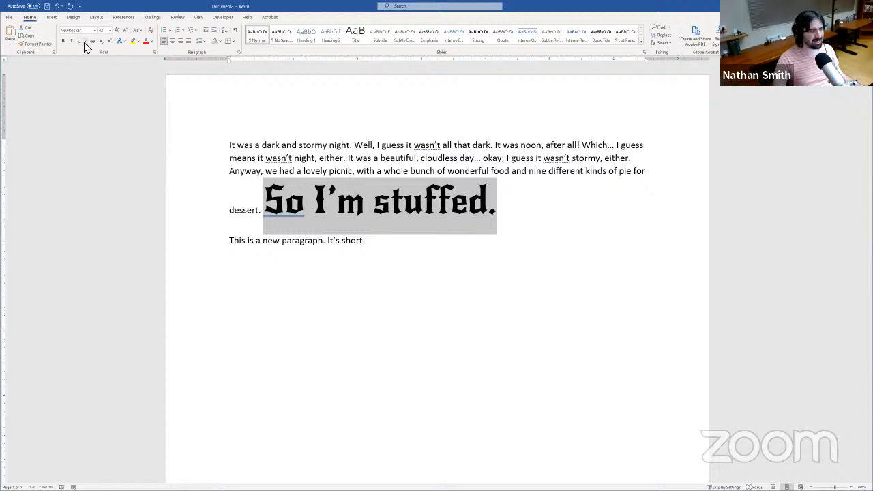
Step: Give the large sentence a dashed underline, and try the same underline on "It was a dark and stormy night." before removing it there
left_click(85, 42)
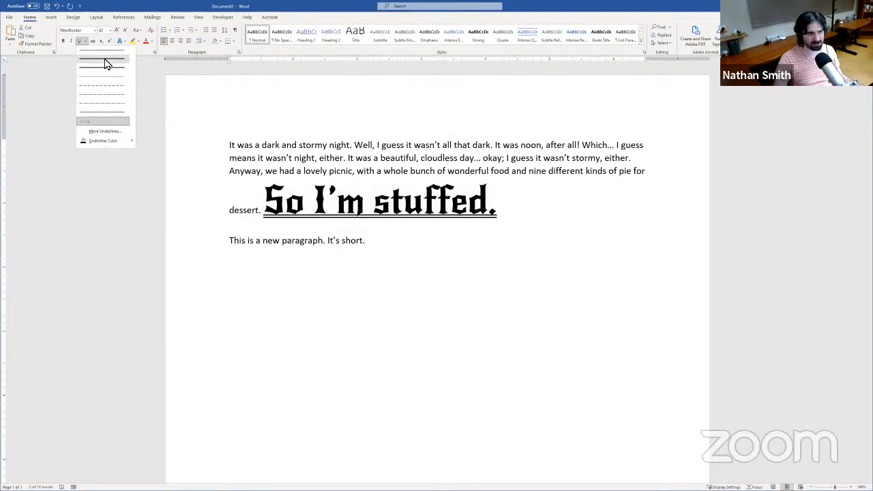
left_click(113, 93)
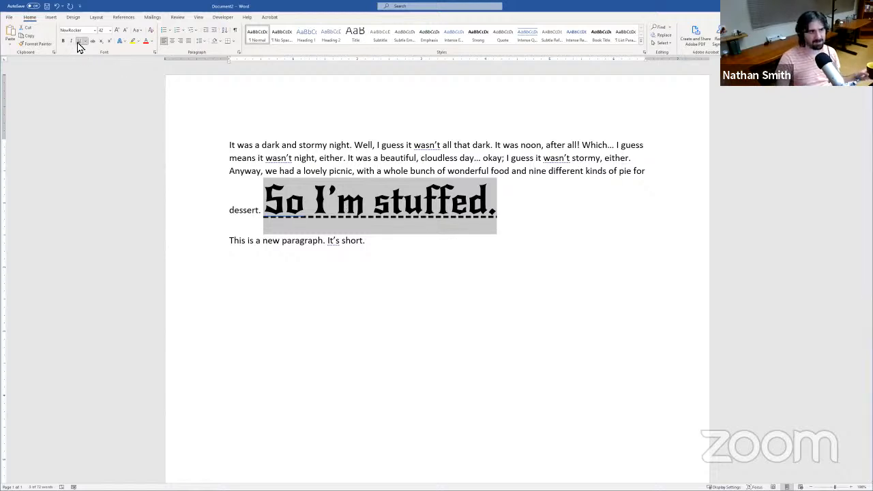
left_click(300, 145)
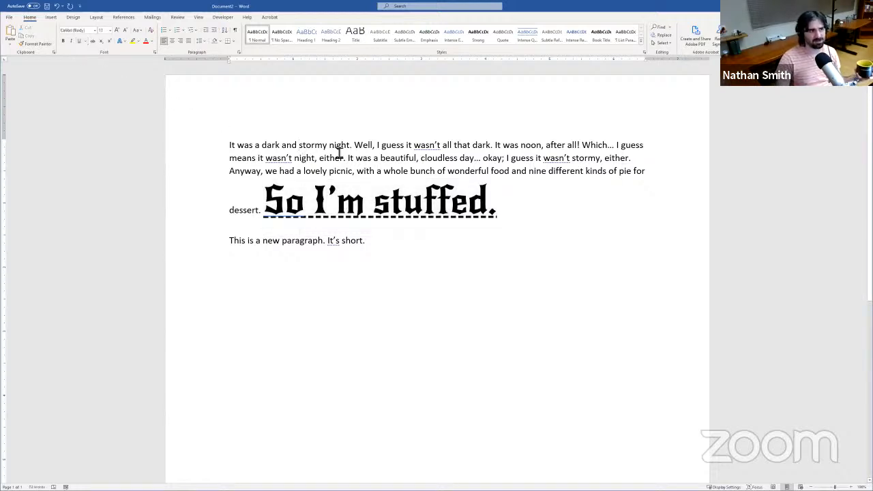
left_click_drag(230, 145, 356, 148)
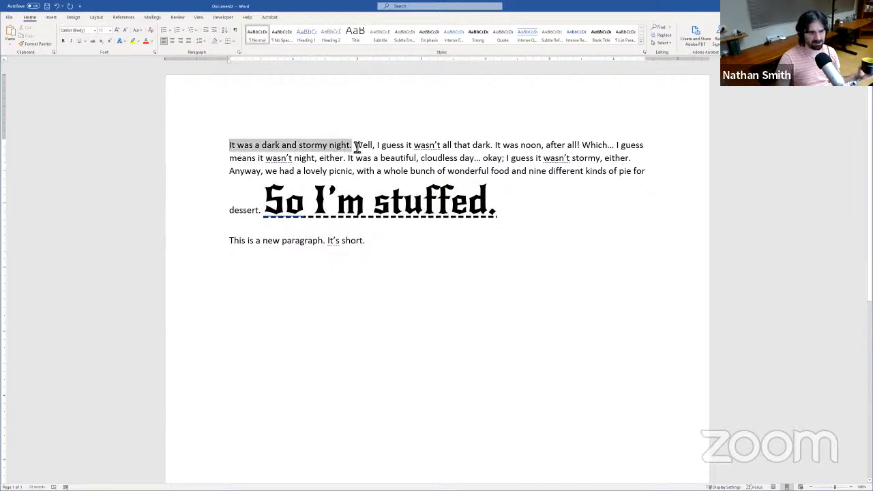
left_click(79, 41)
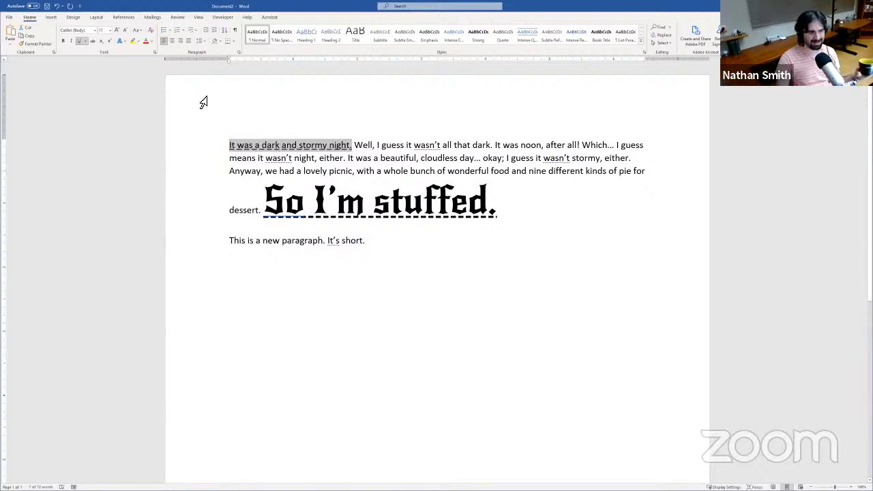
left_click(79, 43)
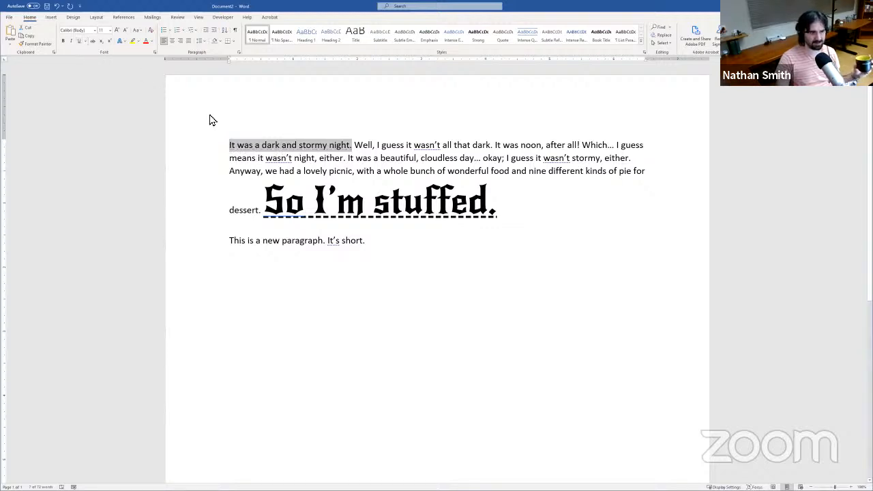
Step: Remove the dashed underline from the large sentence
left_click(509, 209)
left_click_drag(371, 220, 305, 214)
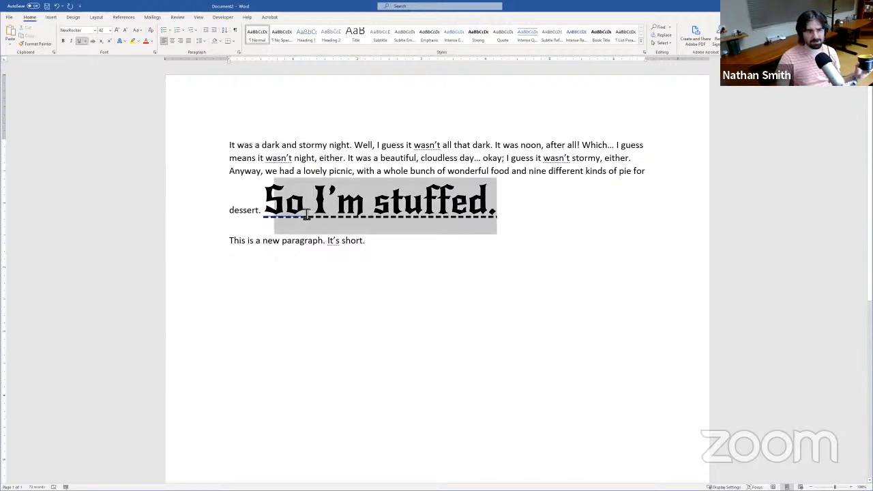
left_click(80, 42)
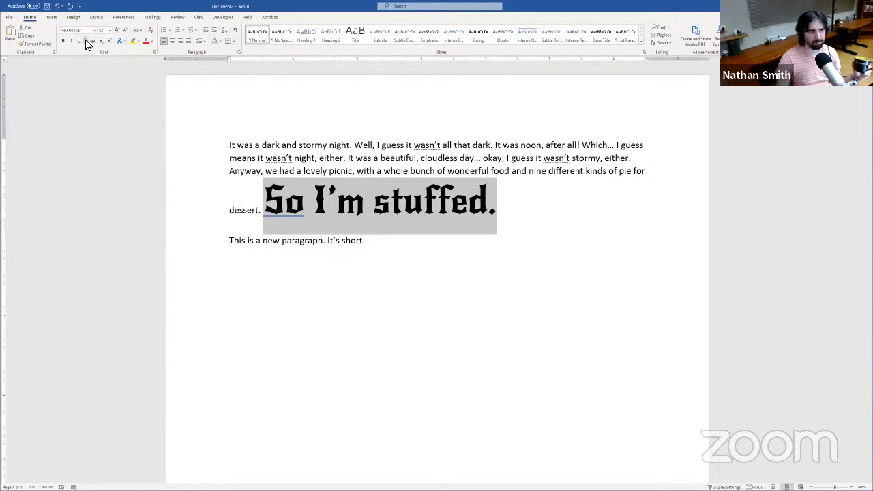
Step: Try a single underline and strikethrough on the large sentence, leaving both off
left_click(86, 43)
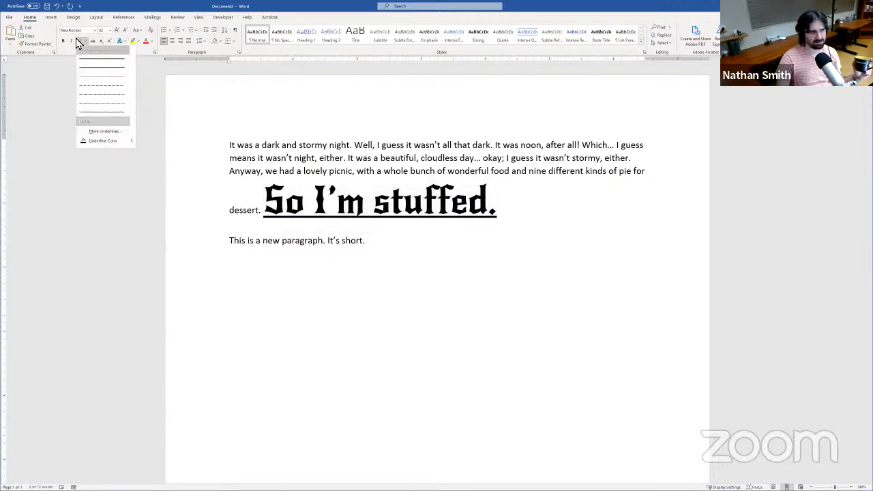
left_click(78, 42)
left_click(80, 42)
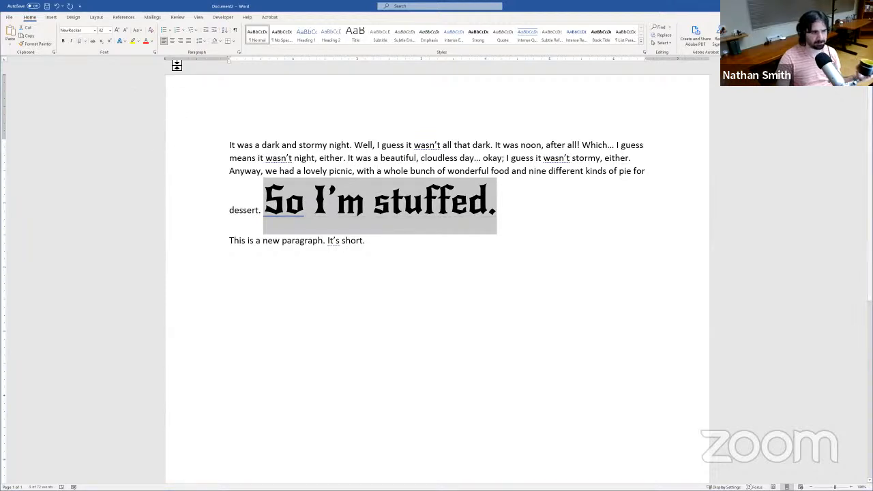
left_click(93, 42)
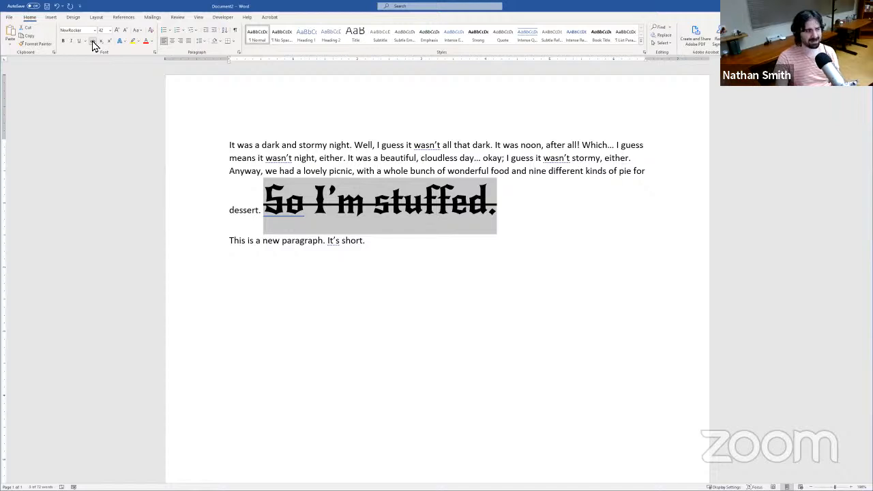
left_click(92, 41)
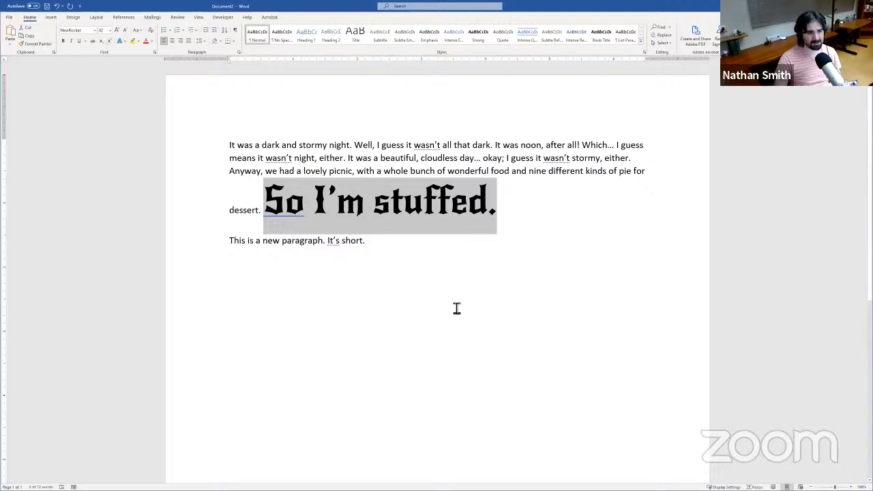
Step: Add a new paragraph after "It’s short." and enter "July 4th" with the "th" automatically superscripted
left_click(498, 245)
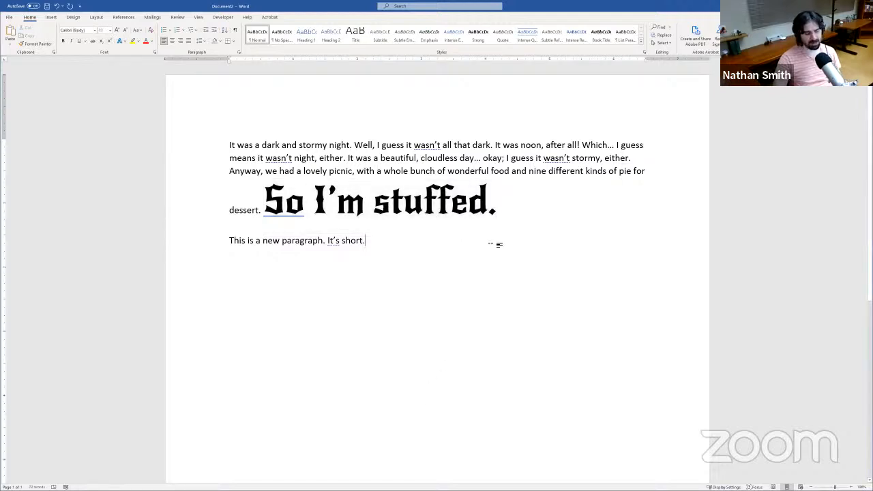
key("Return")
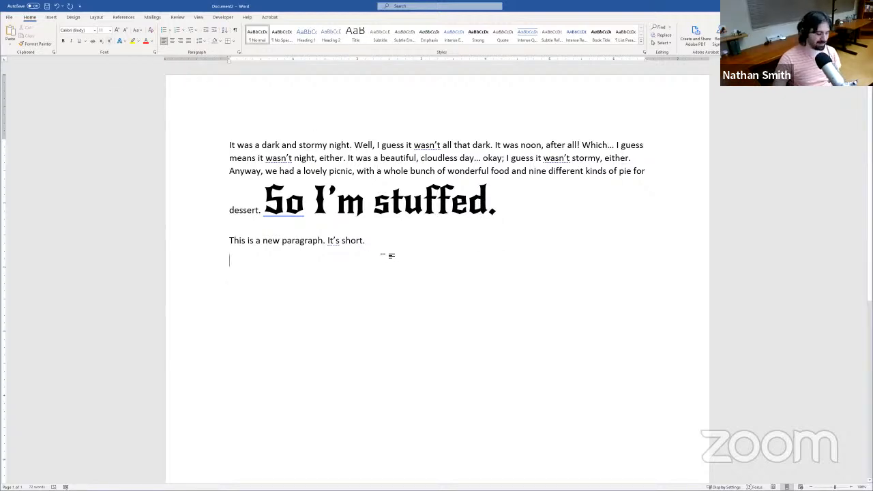
type("July 4th")
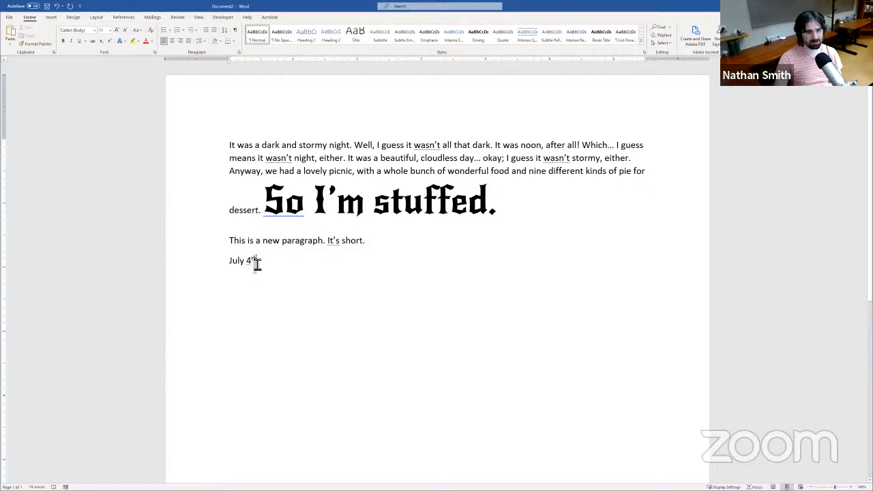
Step: Select the superscript "th" to examine its formatting, and undo both the automatic superscript and the entry of "July 4th"
left_click_drag(251, 265, 256, 265)
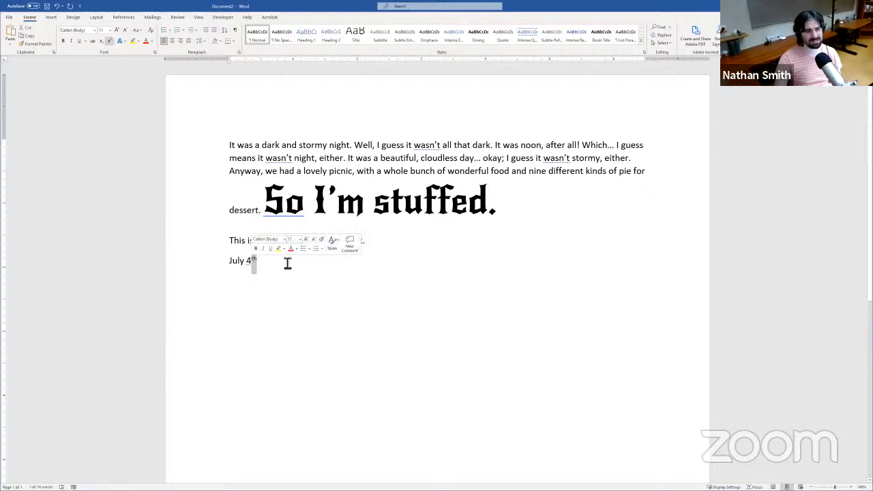
left_click(309, 272)
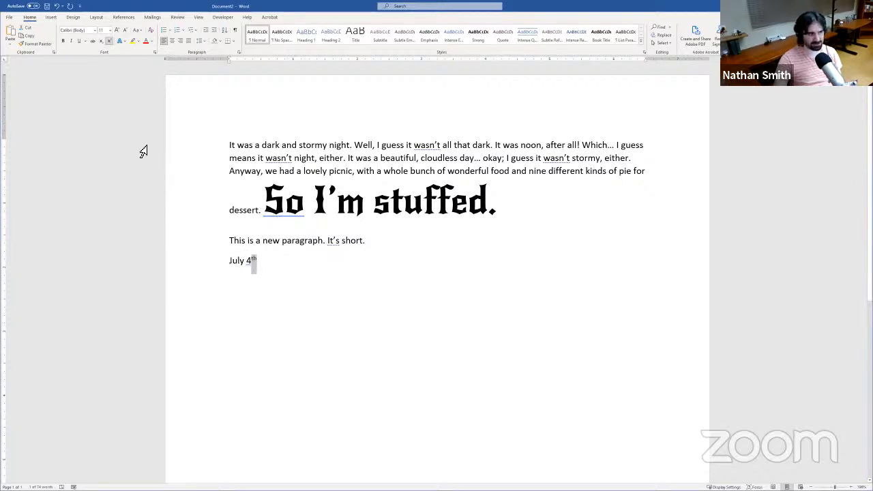
left_click(263, 261)
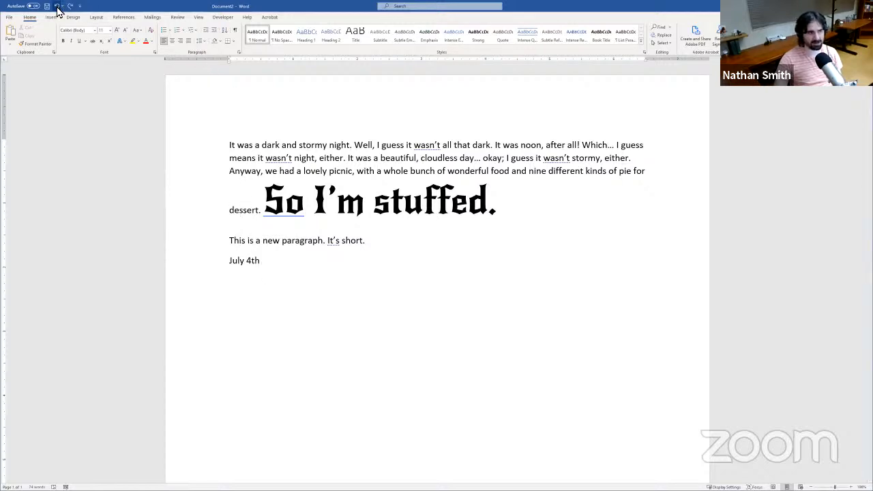
left_click(58, 6)
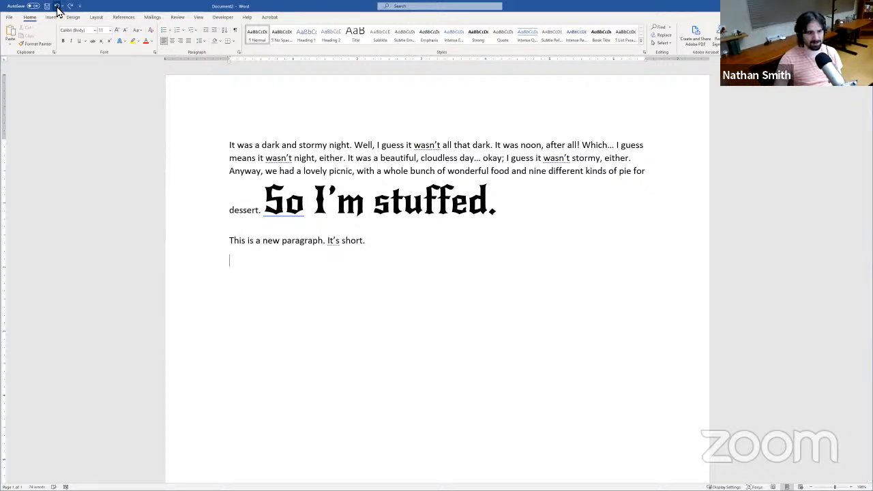
Step: Enter "July 4th an em dash—like this" in the last paragraph, with "th" superscripted and an automatic em dash
type("July 4th")
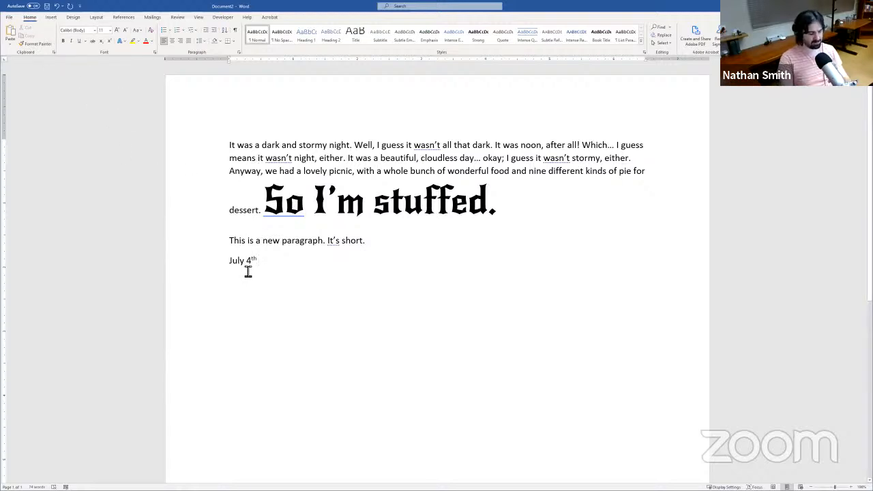
type("an ")
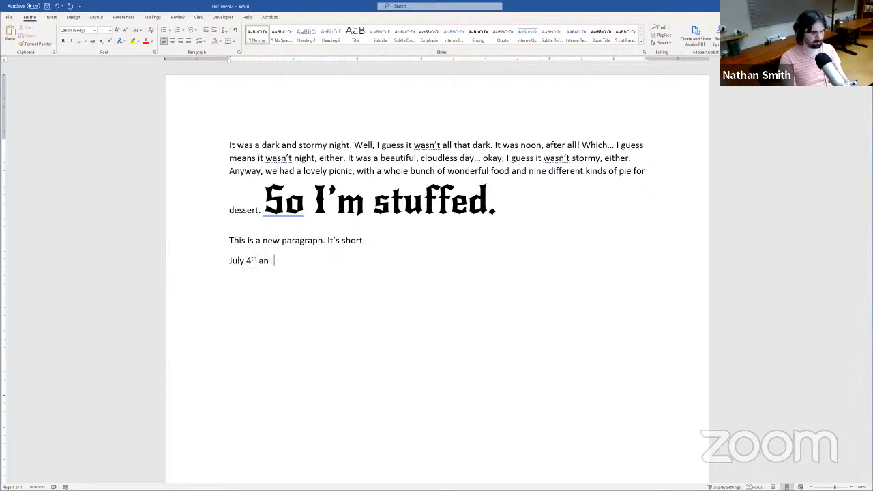
type("em dash--")
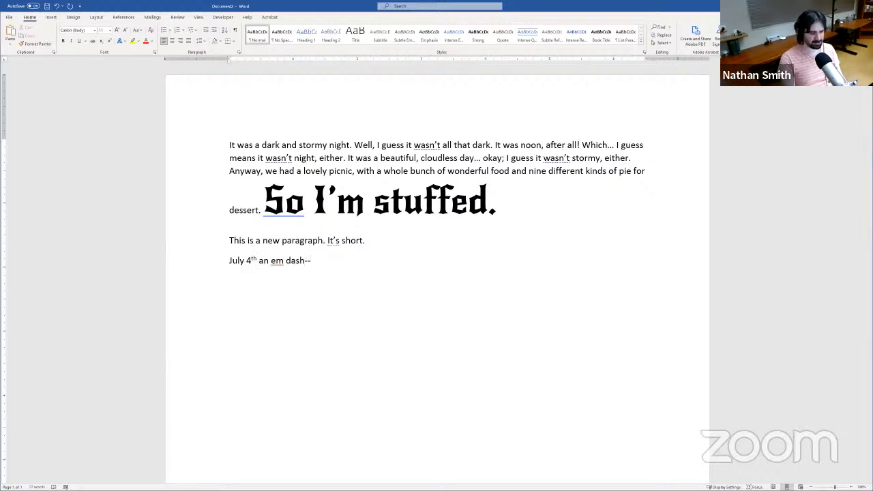
type("like")
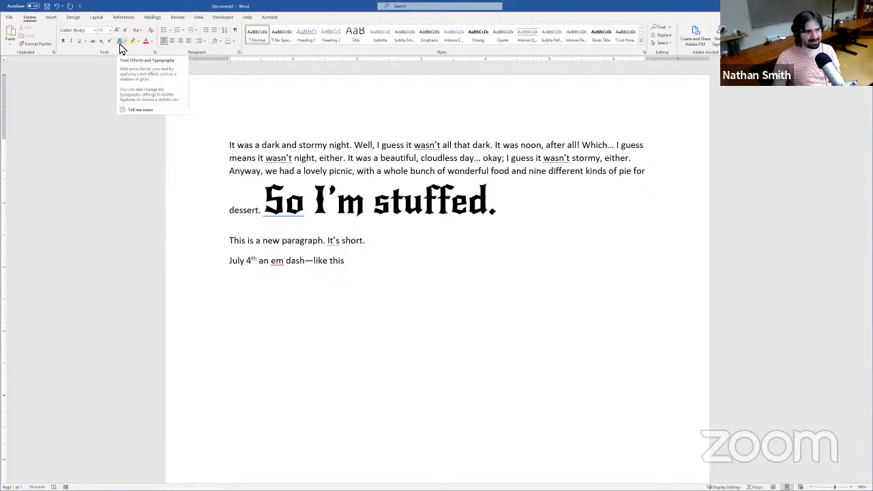
Step: Examine the text effects available for the large sentence "So I’m stuffed.", including the ligature options, without applying any
left_click_drag(518, 199, 268, 210)
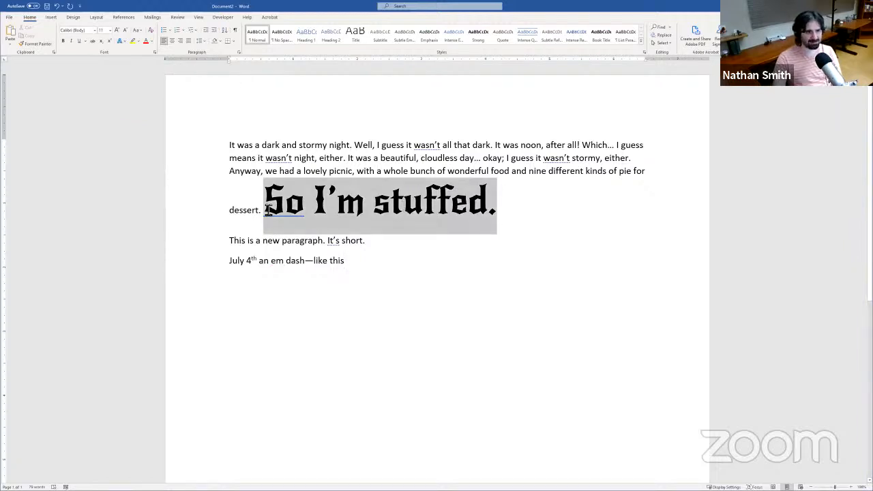
left_click(120, 42)
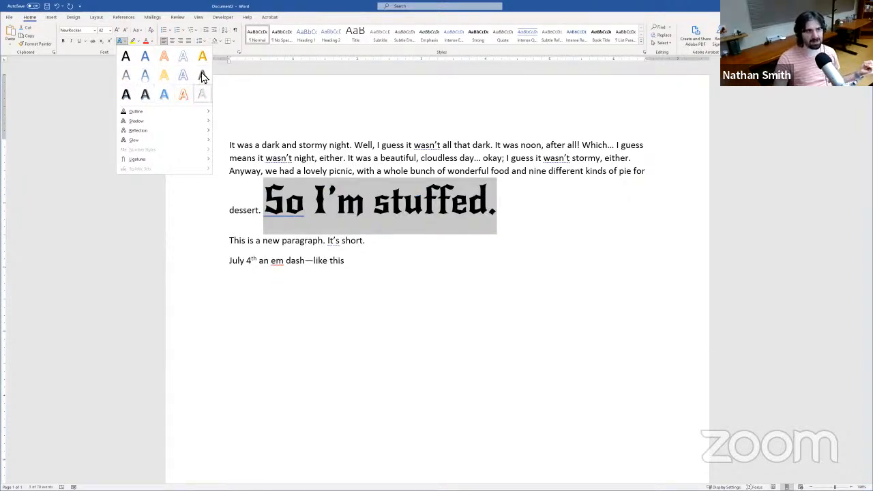
left_click(158, 121)
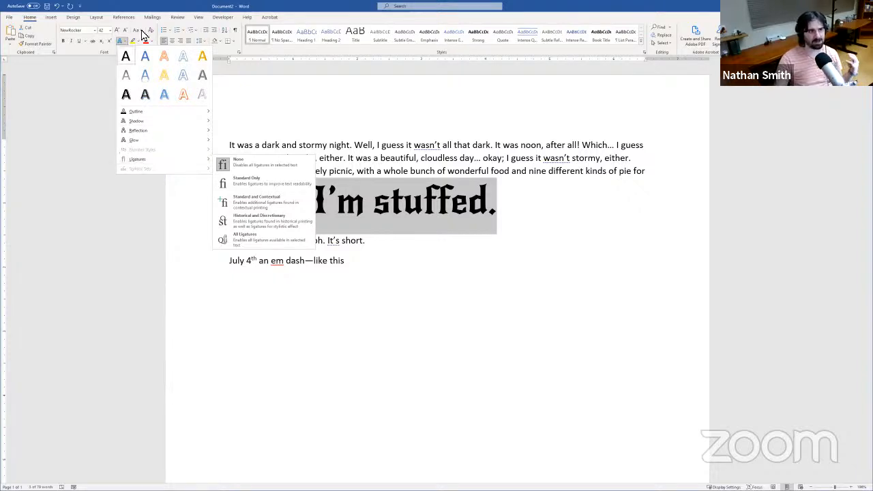
key("Escape")
key("Escape")
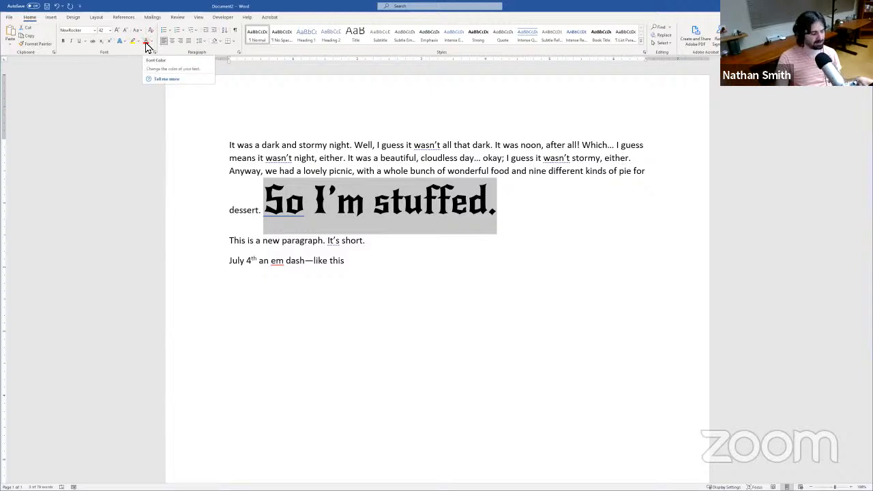
Step: Color the large sentence "So I’m stuffed." red, and change its font color to the standard blue
left_click(146, 44)
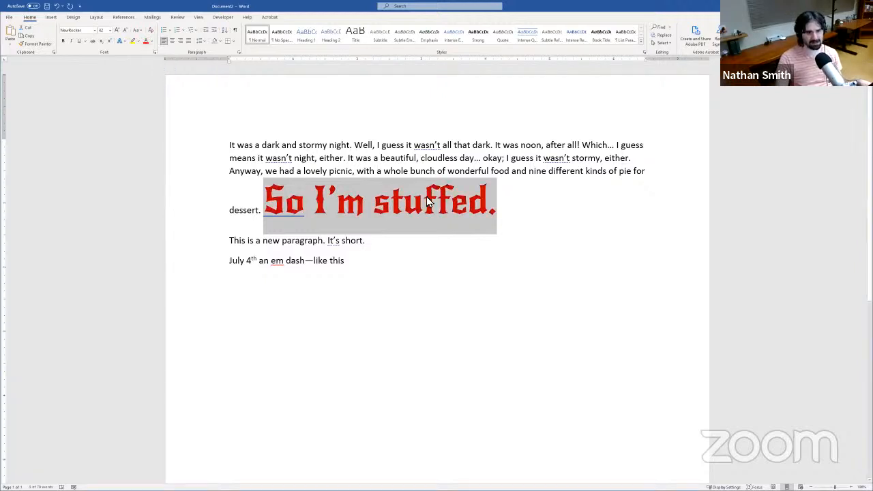
left_click(447, 208)
left_click_drag(531, 209, 263, 214)
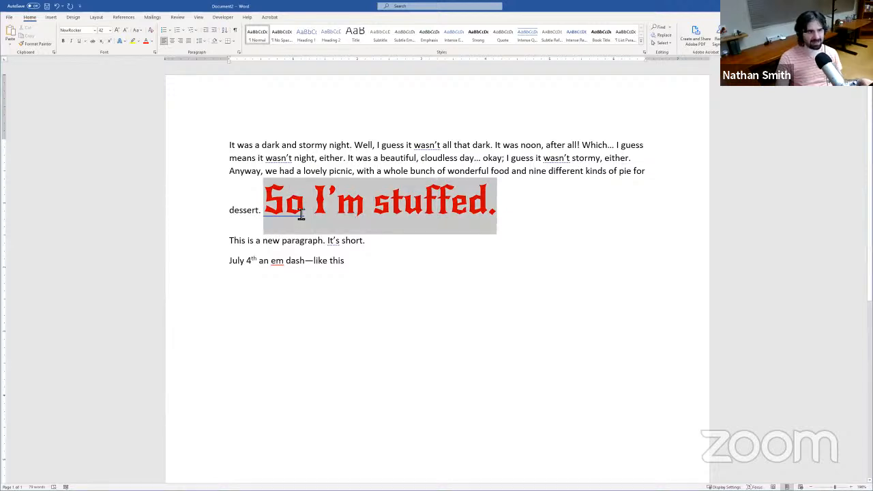
left_click(152, 42)
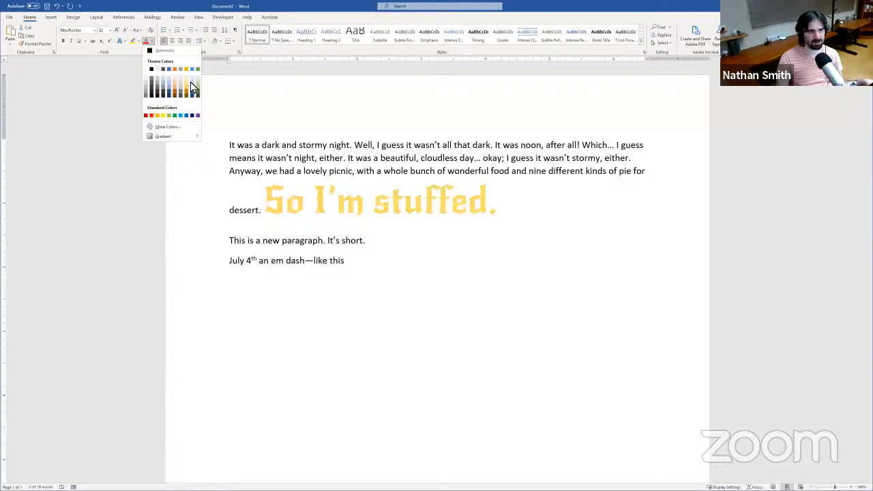
left_click(166, 137)
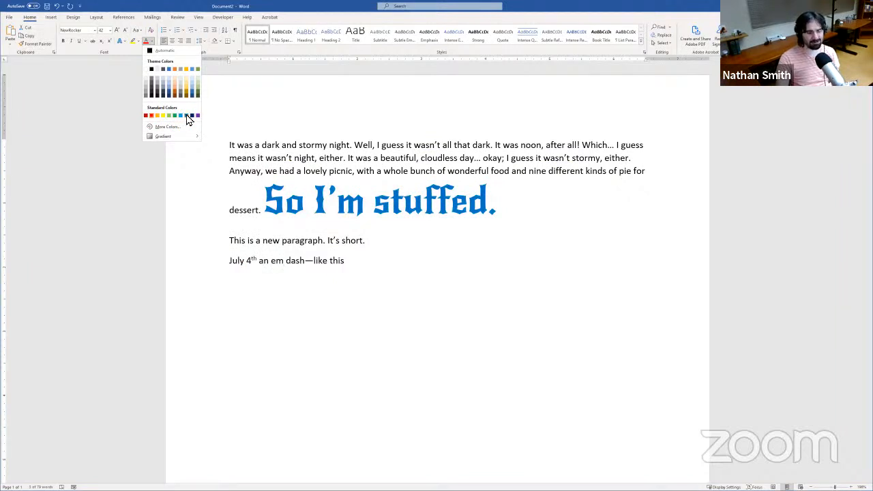
left_click(187, 116)
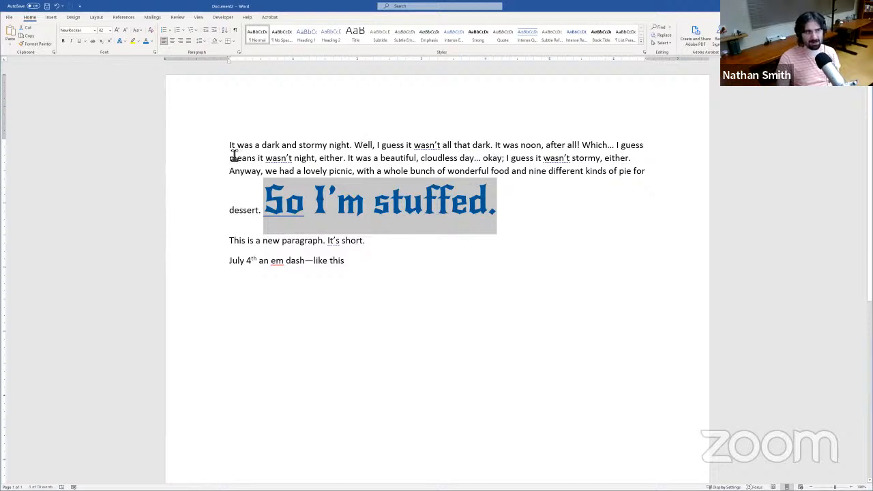
Step: Try clearing all formatting from the large blue sentence, and undo it
left_click(150, 32)
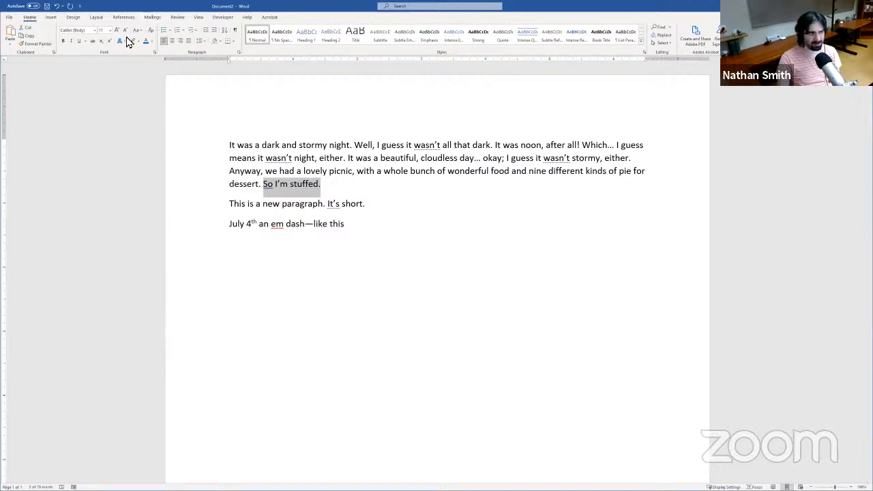
left_click(56, 9)
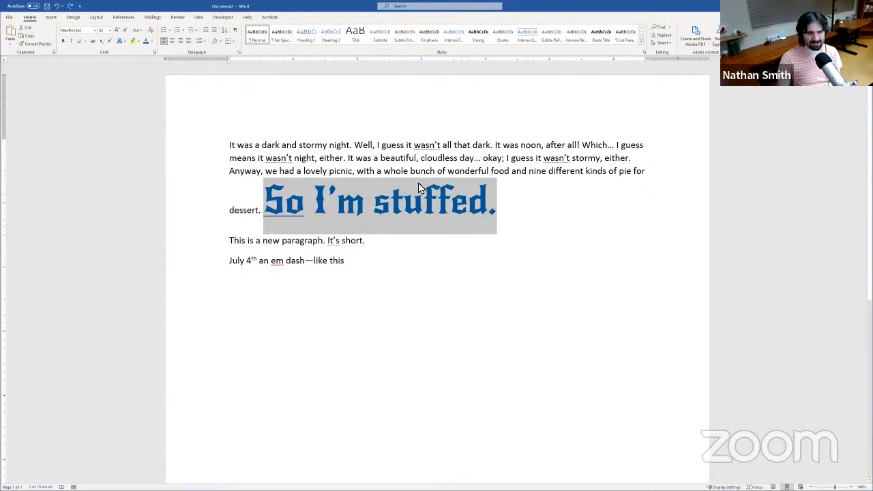
Step: Highlight the large blue sentence in yellow and remove the highlight again
left_click(134, 42)
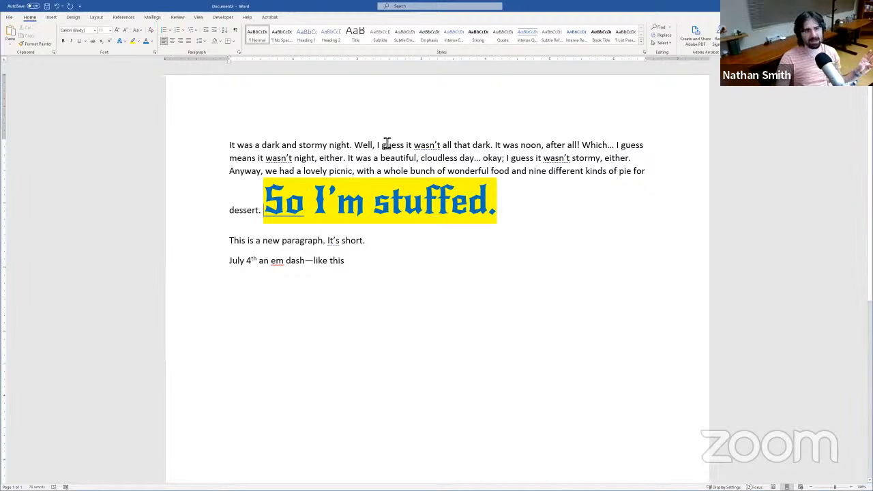
left_click_drag(501, 212, 270, 205)
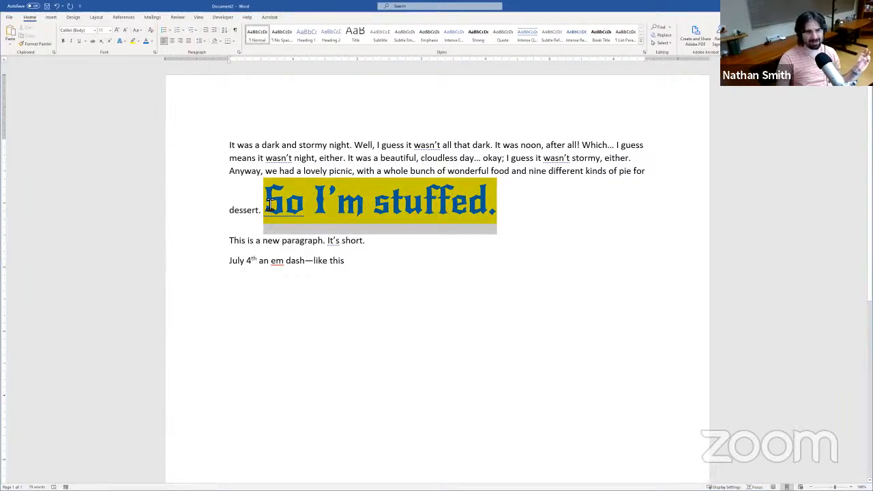
left_click(135, 42)
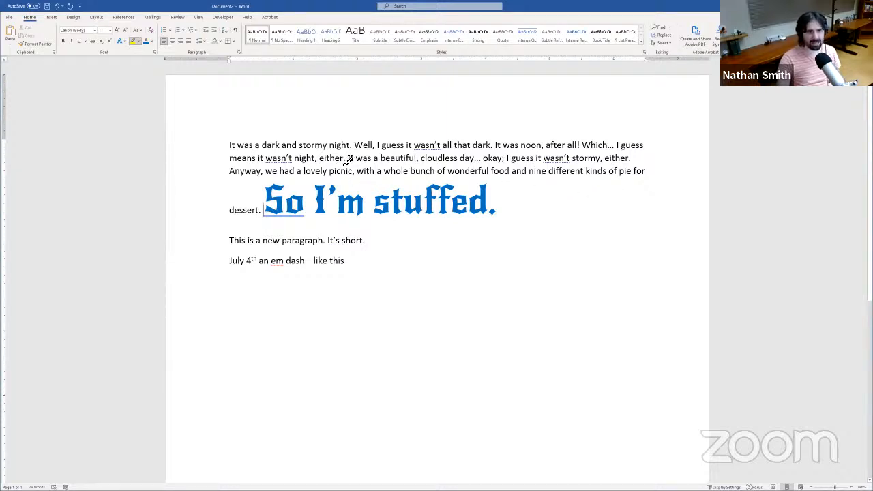
Step: Highlight "It was a beautiful, cloudless day… okay; I guess it wasn’t stormy, either." in yellow, and remove the highlight from the whole sentence
mouse_move(348, 158)
left_mouse_down()
mouse_move(382, 158)
mouse_move(409, 171)
mouse_move(503, 158)
left_mouse_up()
mouse_move(555, 157)
left_mouse_down()
mouse_move(594, 148)
mouse_move(633, 159)
left_mouse_up()
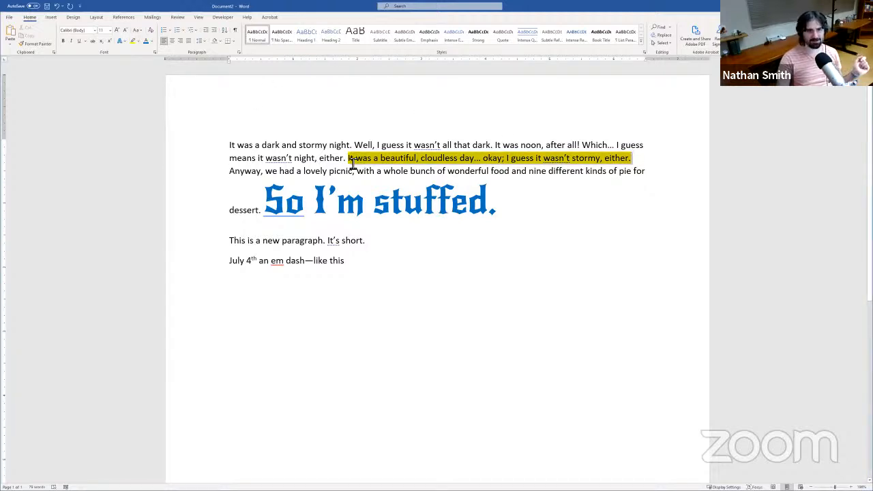
left_click(350, 163, "ctrl")
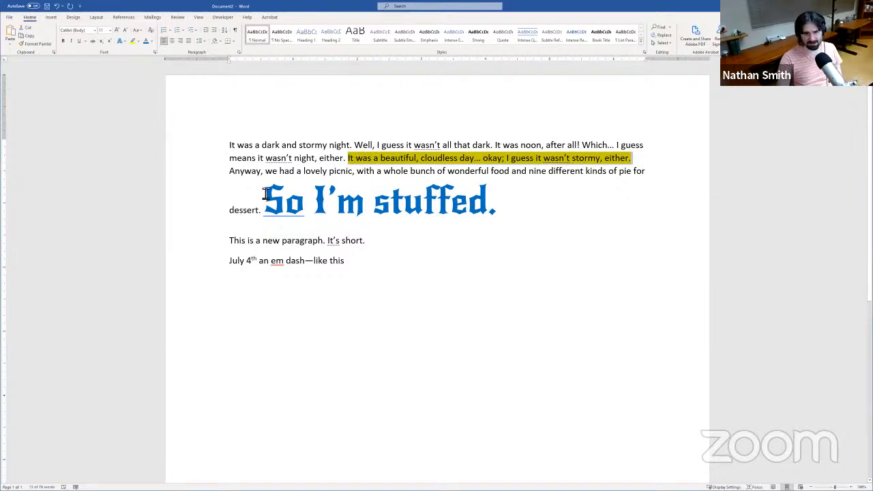
left_click(134, 43)
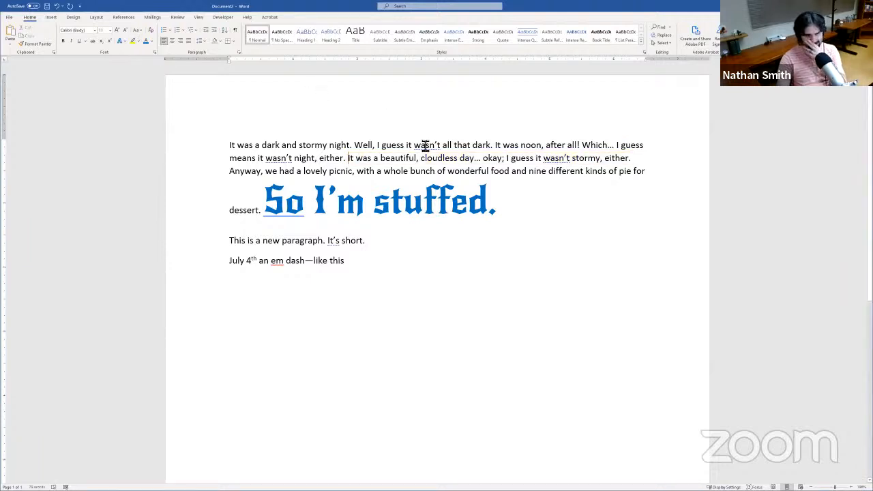
Step: Use the highlighter on "It was a" in the first paragraph, remove that highlight with it, and stop highlighting
left_click(132, 42)
left_click_drag(345, 158, 379, 159)
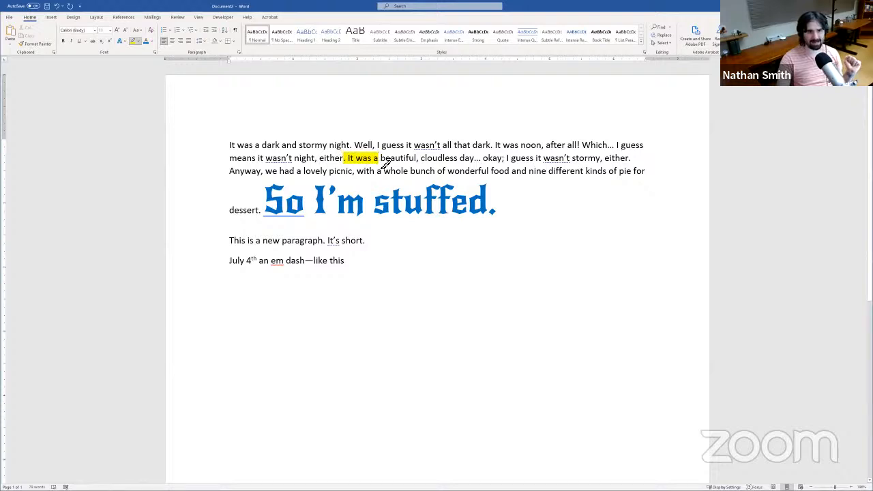
left_click_drag(380, 159, 344, 160)
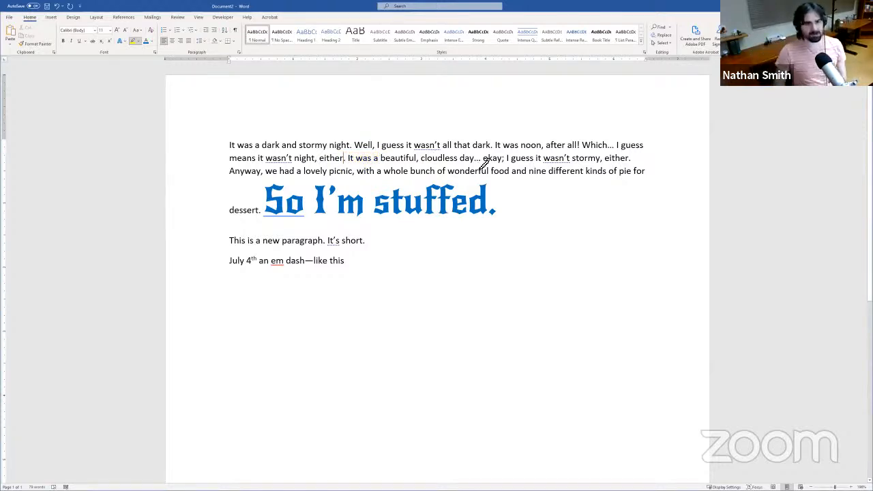
left_click(140, 41)
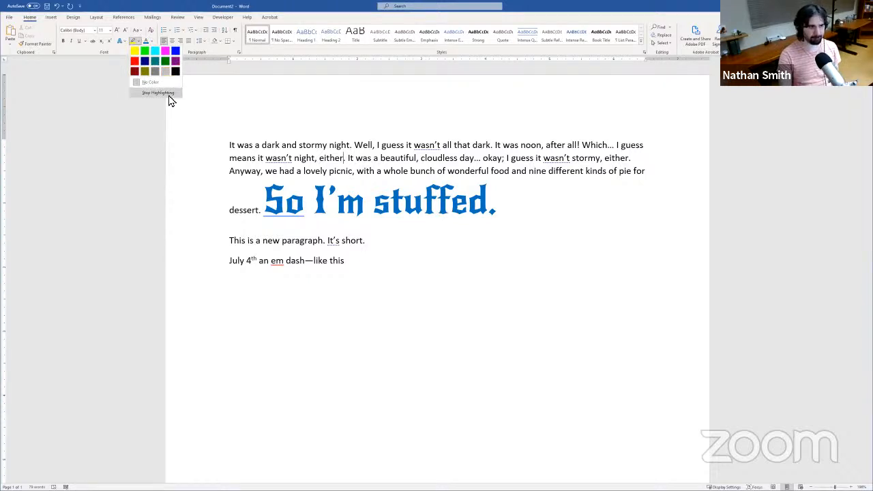
left_click(265, 97)
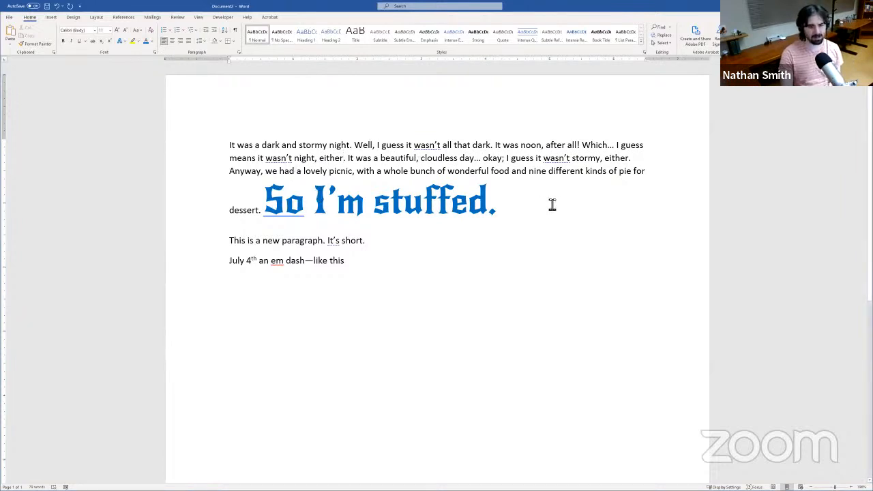
Step: Clear all formatting from the large blue sentence "So I’m stuffed."
left_click_drag(495, 205, 268, 203)
left_click(151, 30)
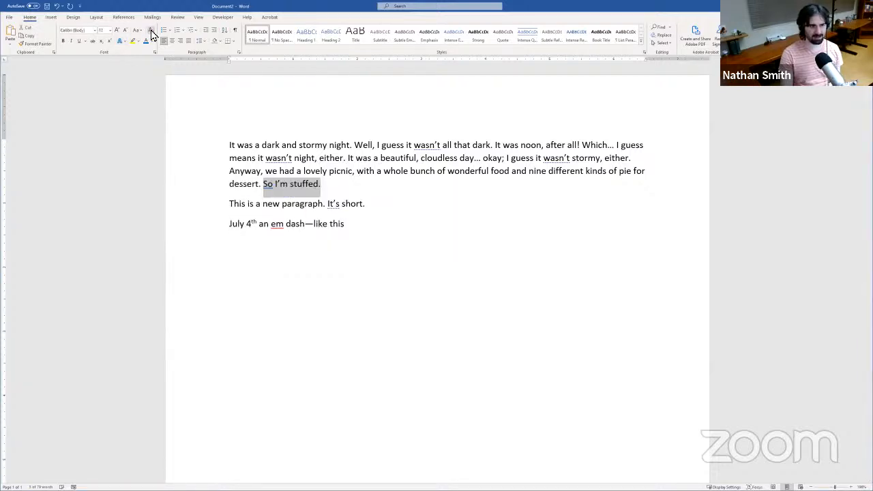
left_click(360, 185)
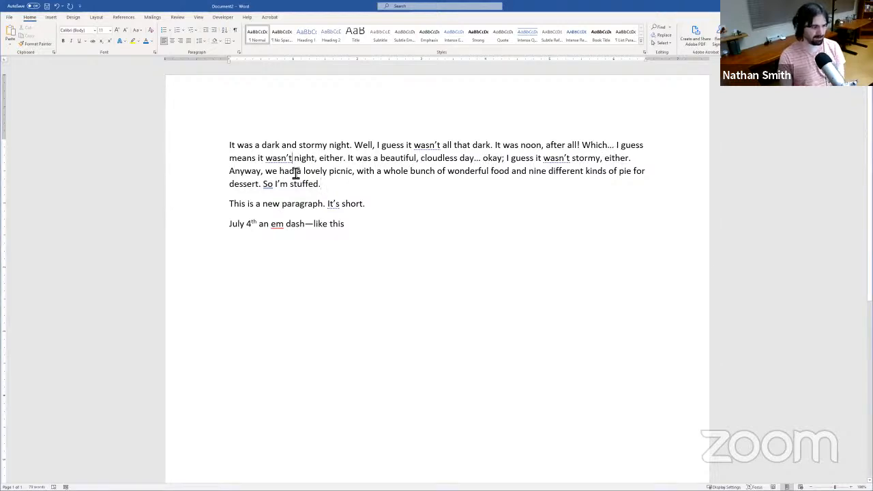
left_click(419, 160)
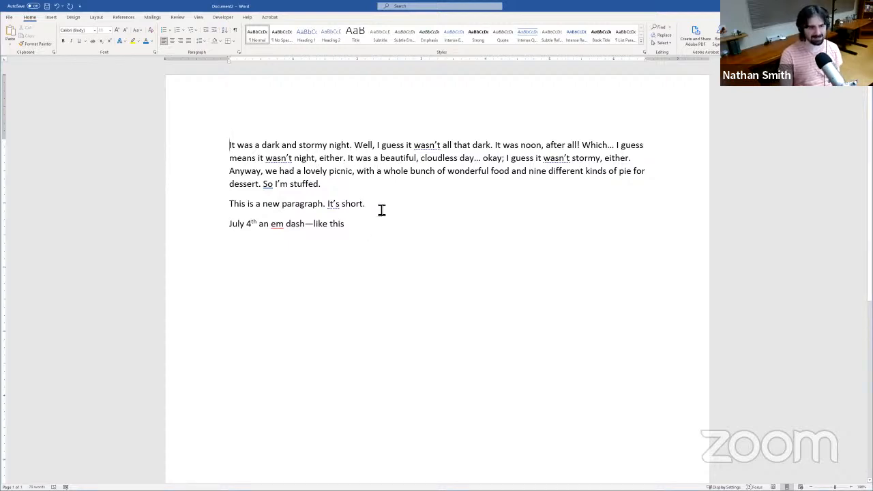
left_click_drag(384, 210, 206, 123)
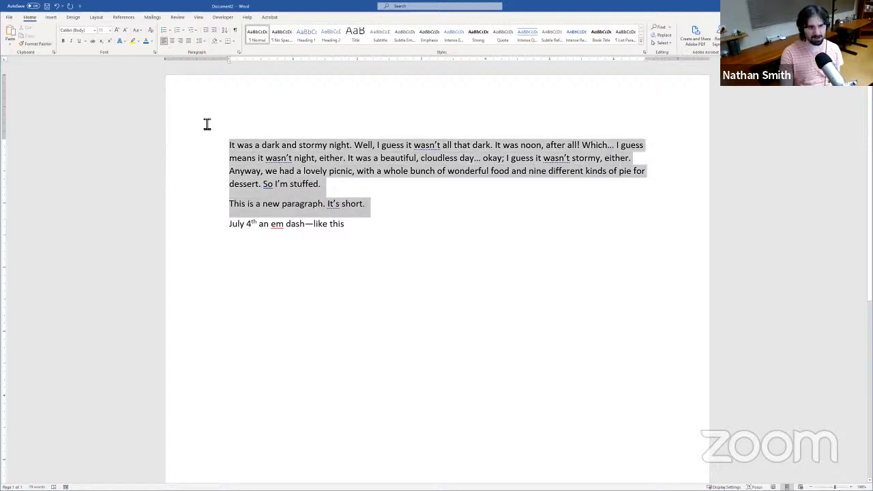
key("Right")
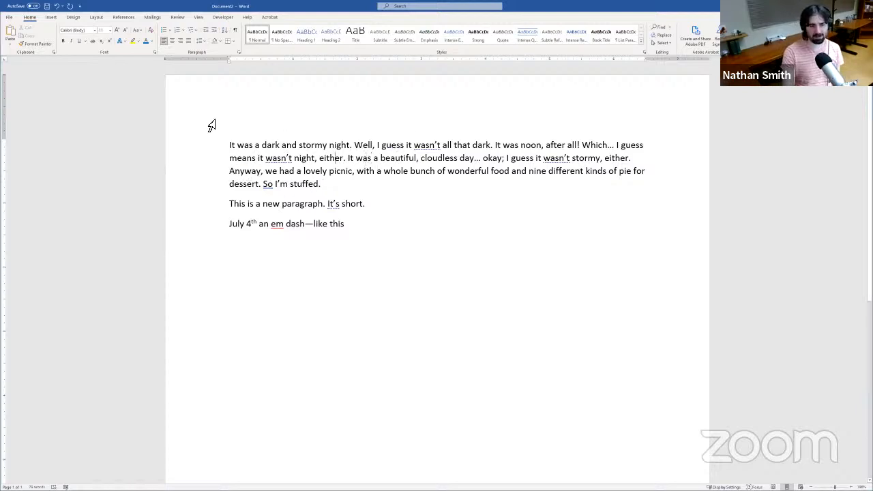
Step: Try centered, right-aligned and justified text on the first paragraph, returning it to left alignment
left_click(176, 43)
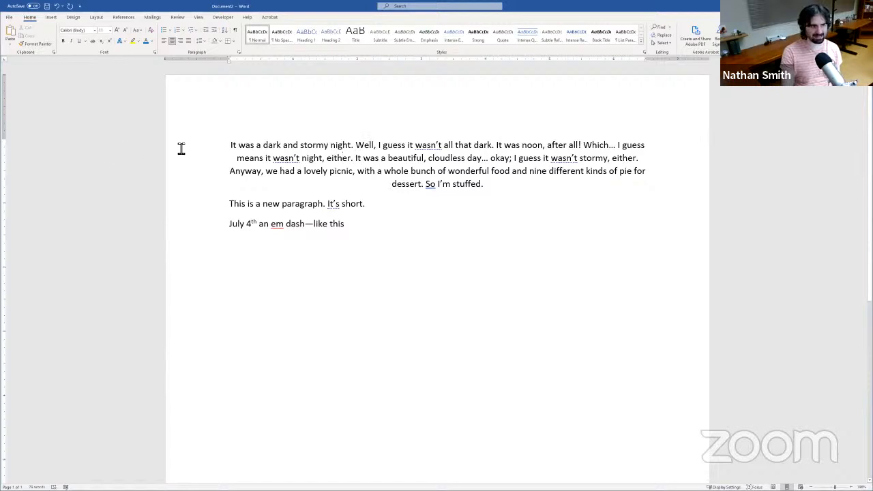
left_click(181, 43)
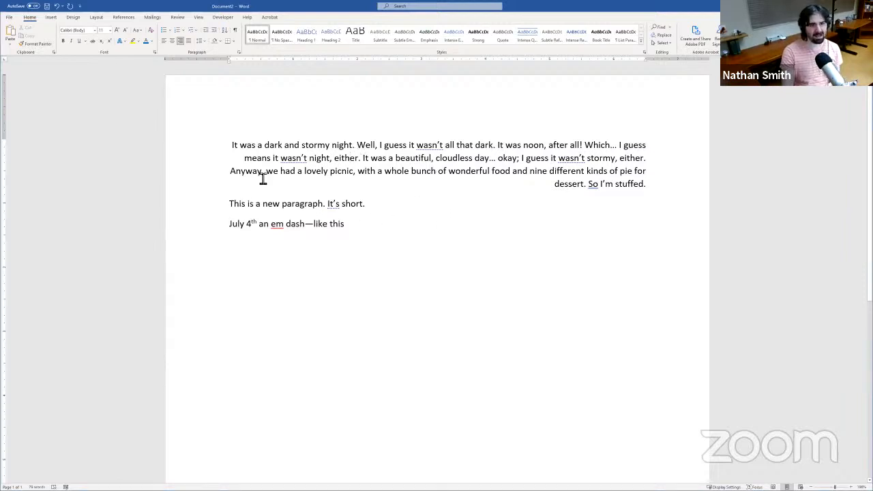
left_click(187, 43)
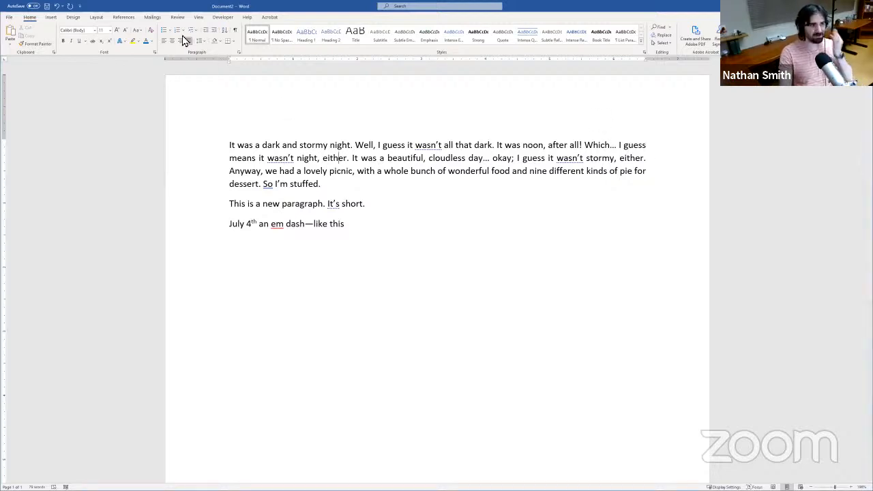
left_click(162, 41)
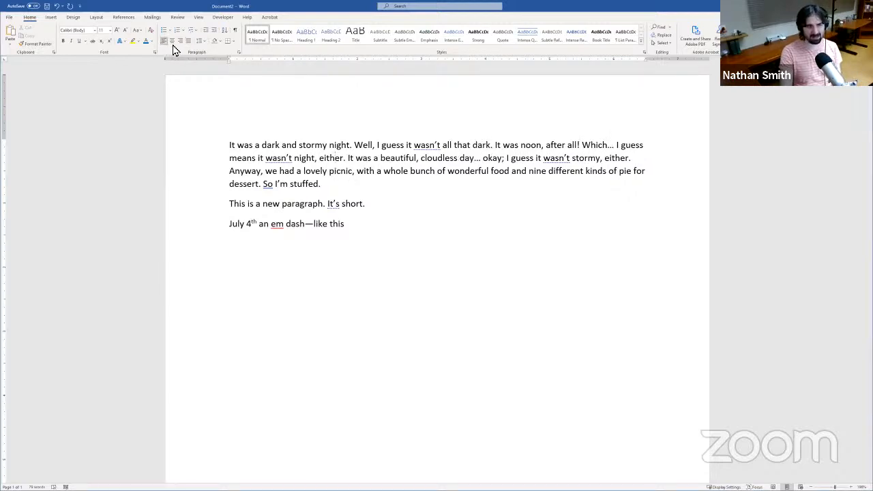
Step: Compare justified with left-aligned text on the first paragraph and leave it justified
left_click(187, 42)
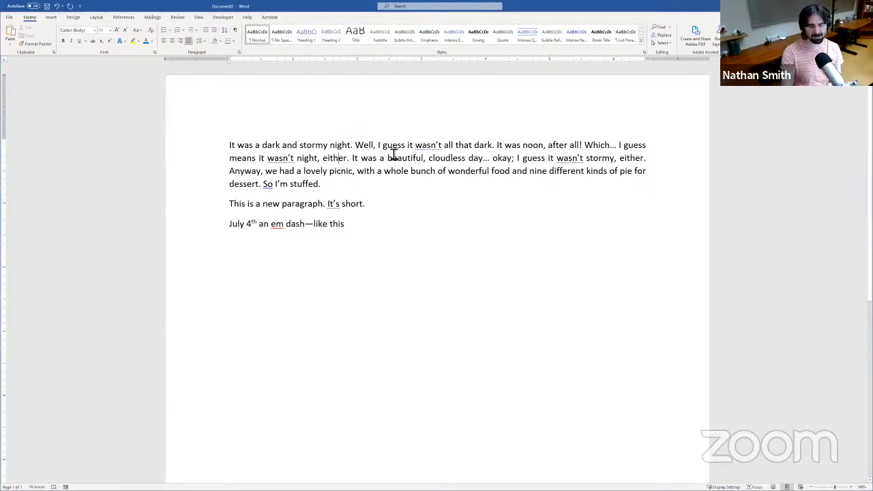
left_click(164, 40)
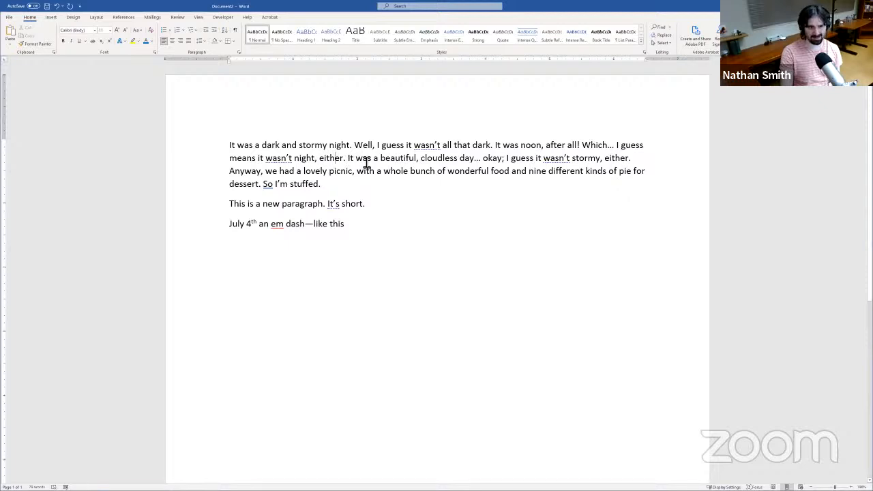
left_click(187, 42)
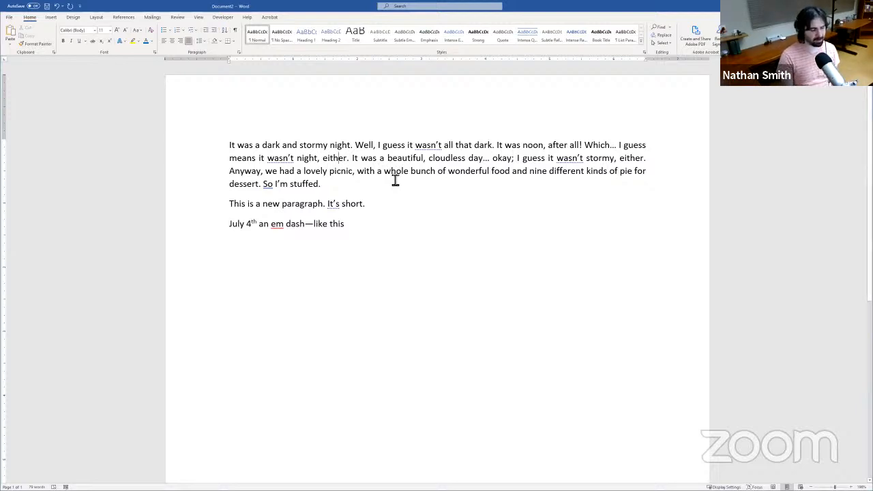
Step: Set the line spacing of the first paragraph to 1.15
left_click(201, 41)
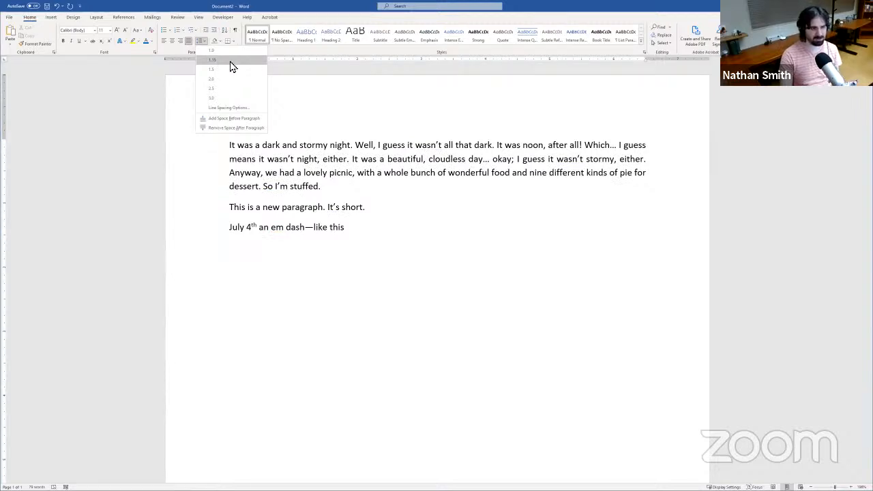
left_click(230, 66)
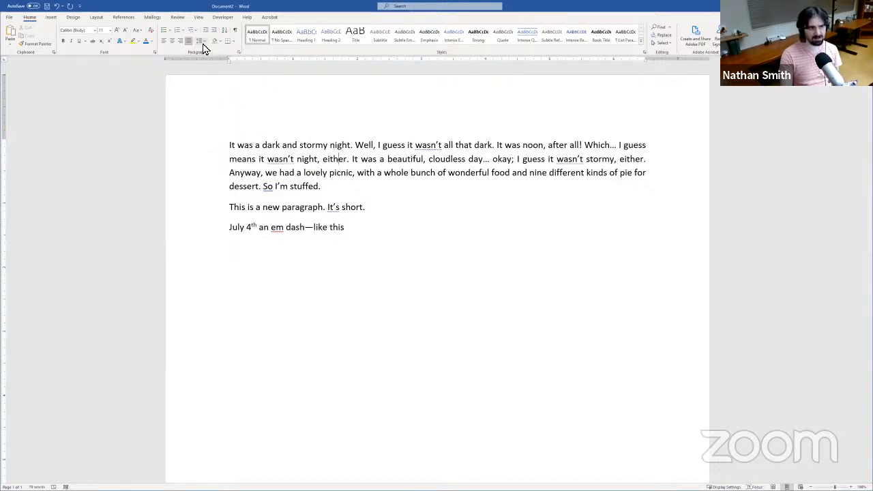
Step: Remove the space after the first paragraph
left_click(202, 42)
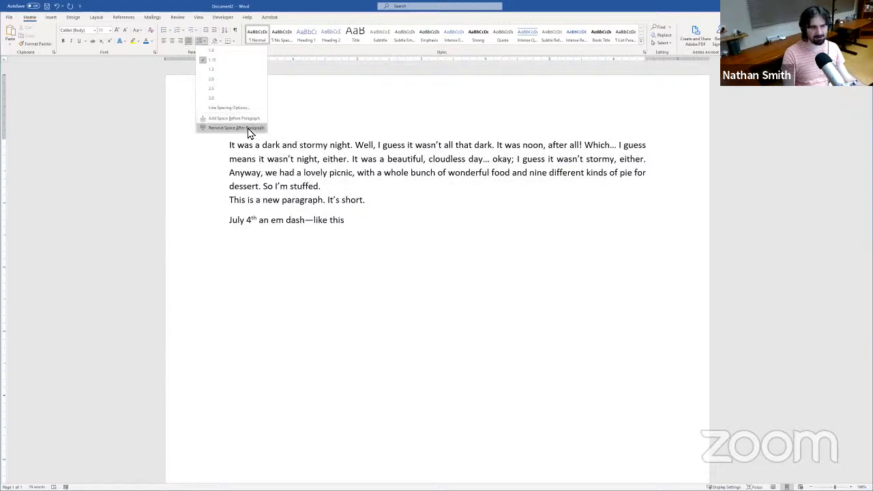
left_click(341, 159)
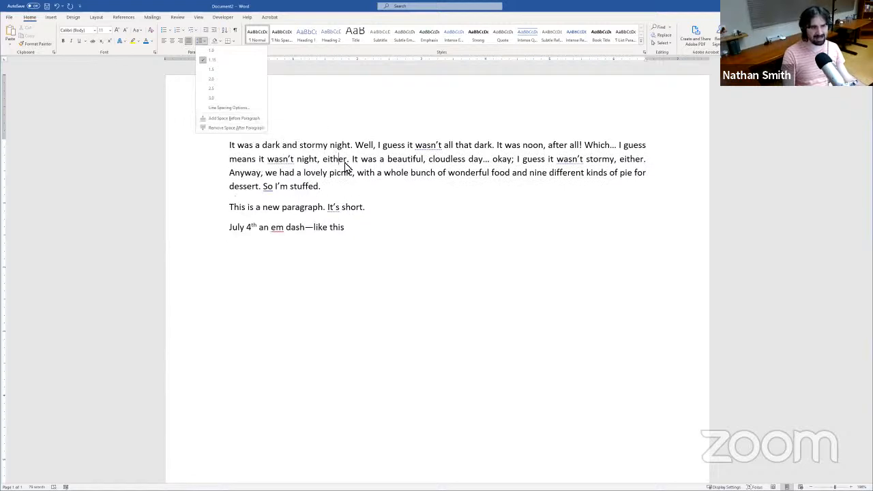
left_click(236, 144)
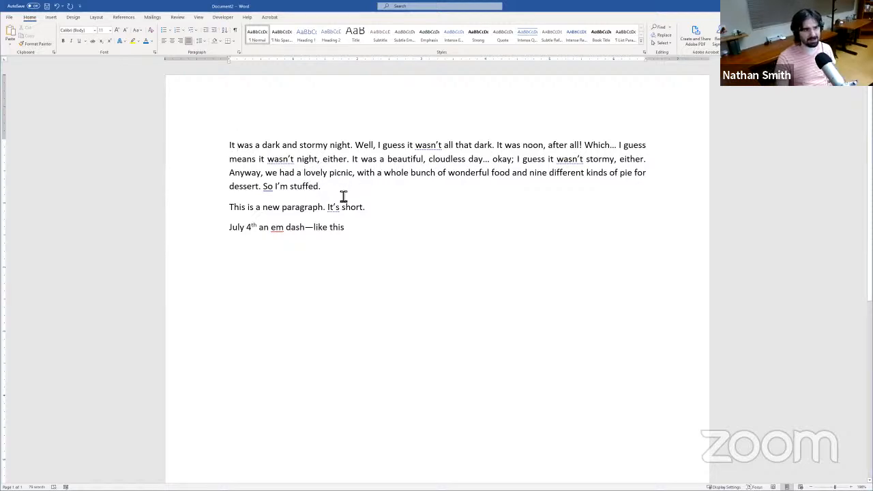
left_click(342, 194)
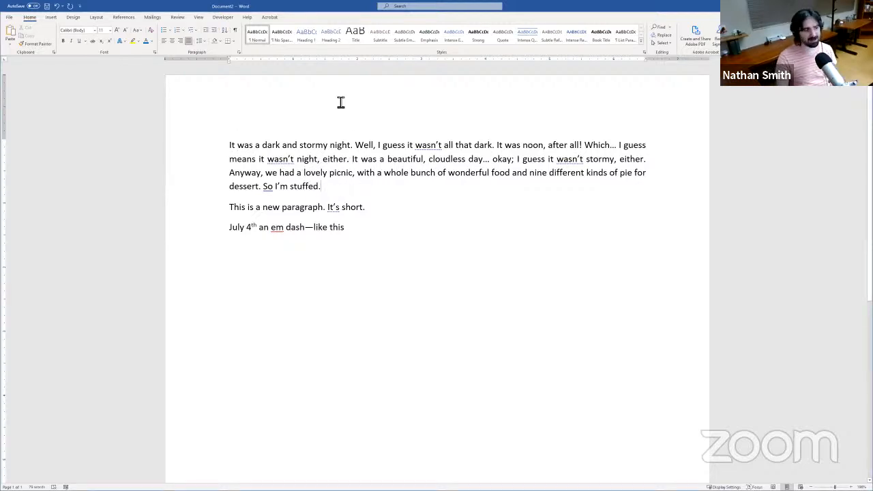
left_click(199, 43)
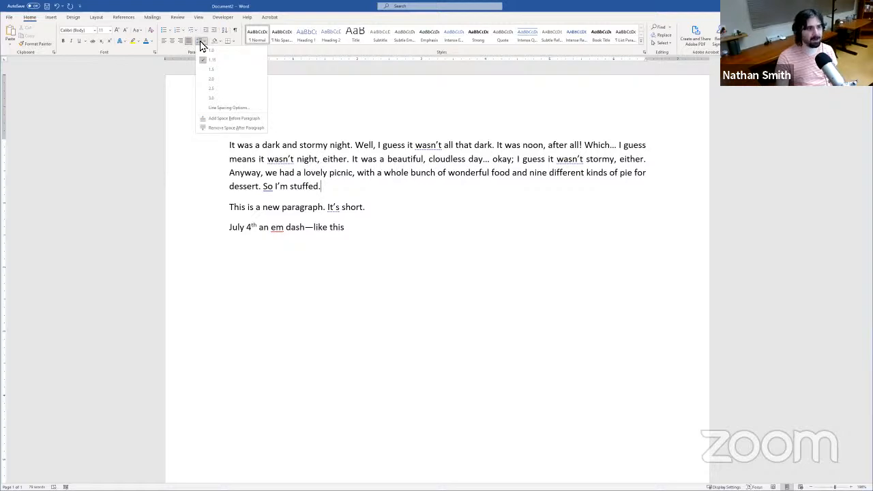
left_click(220, 129)
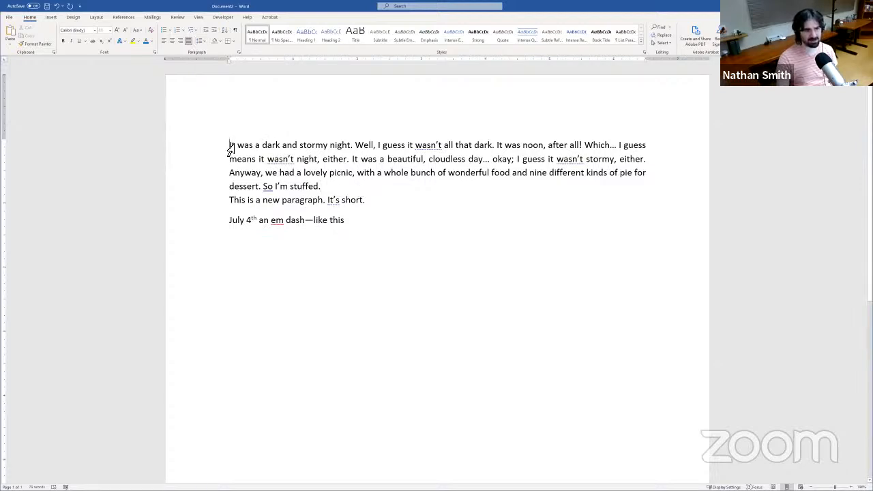
Step: Try adding space after every paragraph in the document and take that space away again
key("ctrl+a")
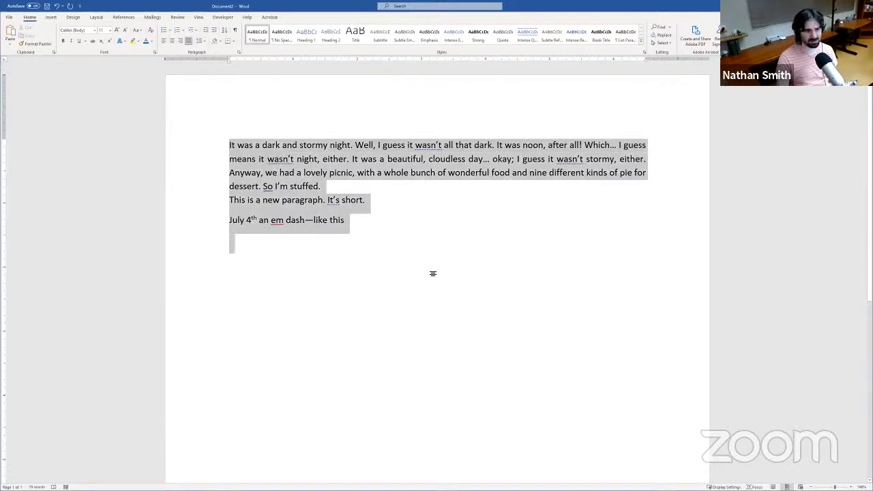
left_click(202, 43)
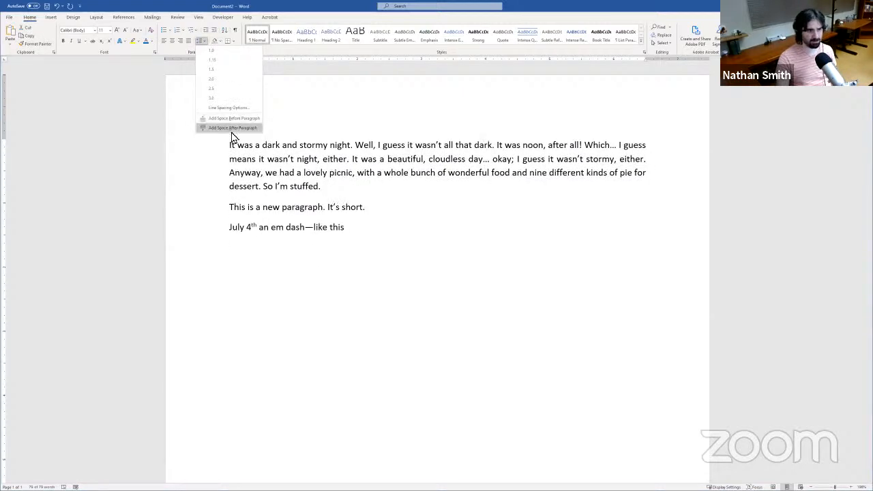
left_click(234, 128)
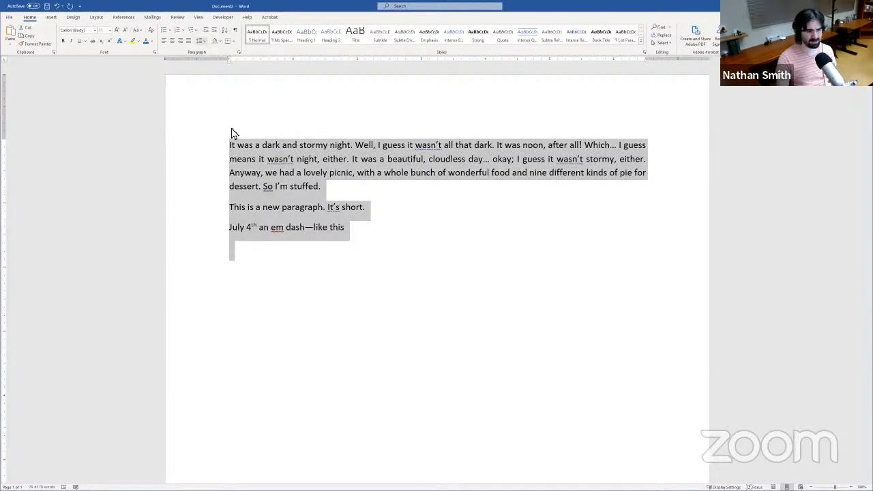
key("ctrl+z")
left_click(320, 240)
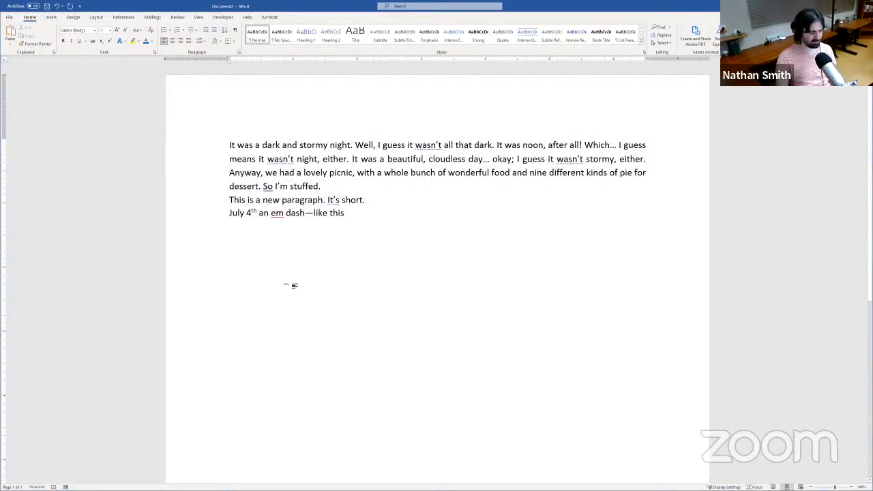
Step: Select all the text in the document and add space after every paragraph
key("ctrl+a")
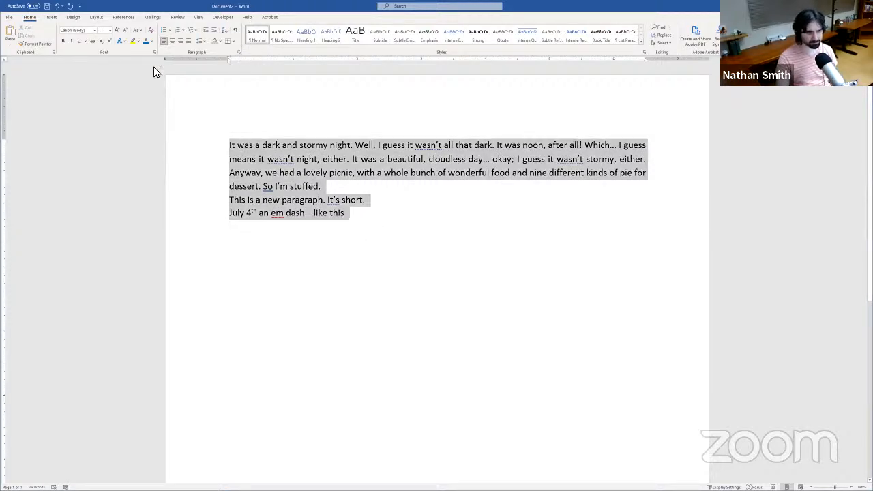
left_click(231, 150)
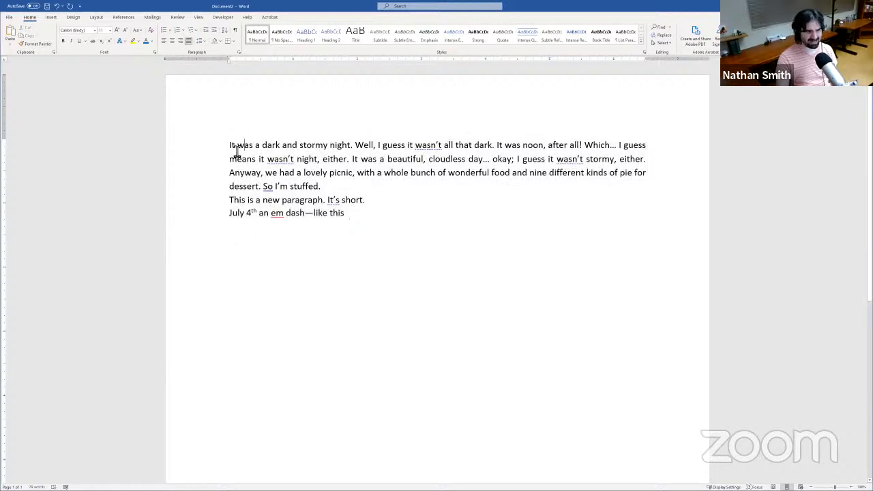
left_click_drag(271, 159, 391, 275)
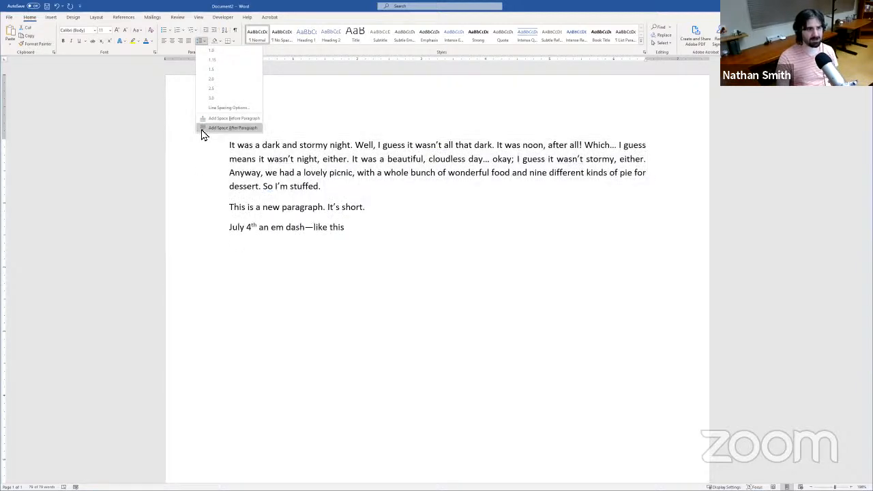
left_click(202, 129)
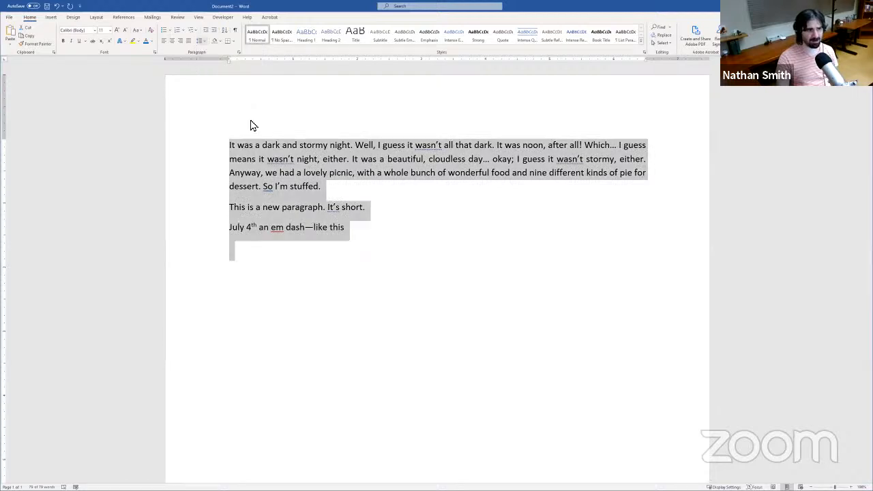
Step: Add space before the second paragraph, "This is a new paragraph.", and remove it again
left_click(293, 207)
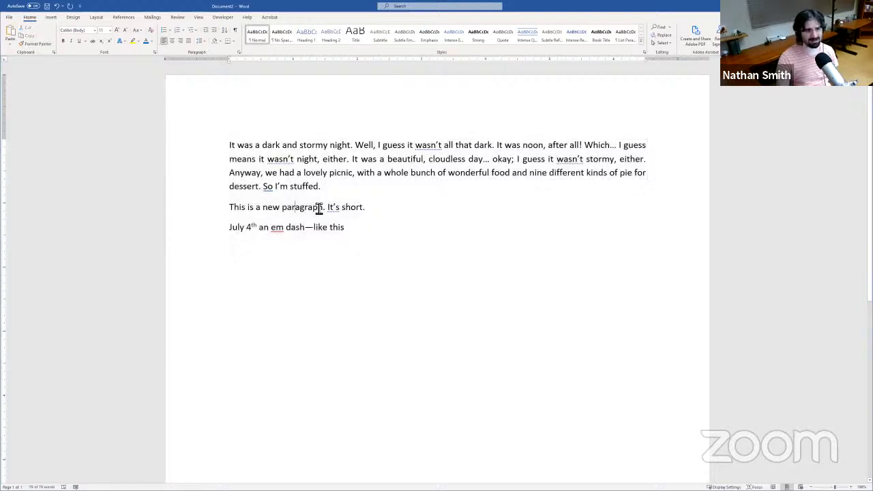
left_click(202, 41)
left_click(242, 120)
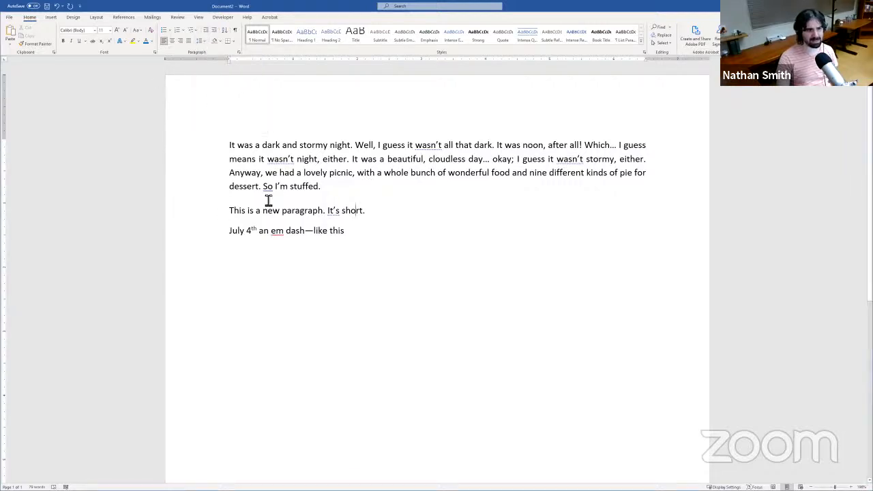
left_click(201, 44)
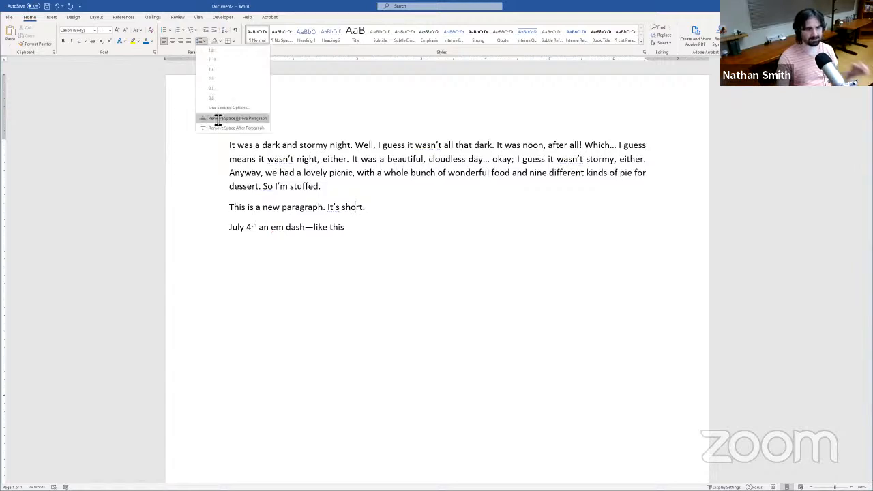
left_click(214, 119)
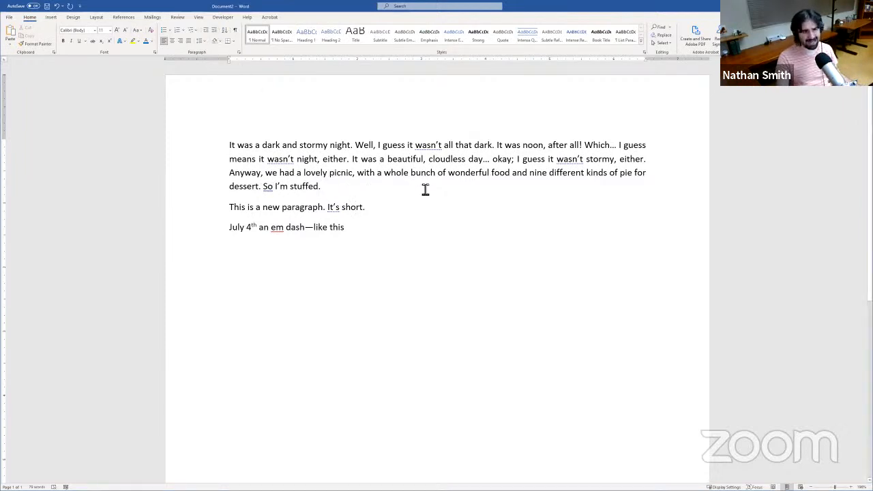
Step: Try adding space before the first paragraph and remove that space again
left_click(296, 165)
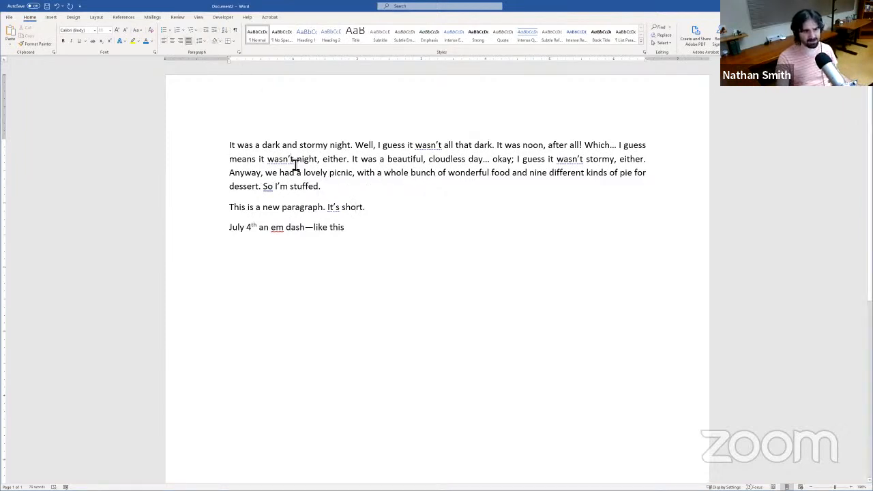
left_click(199, 43)
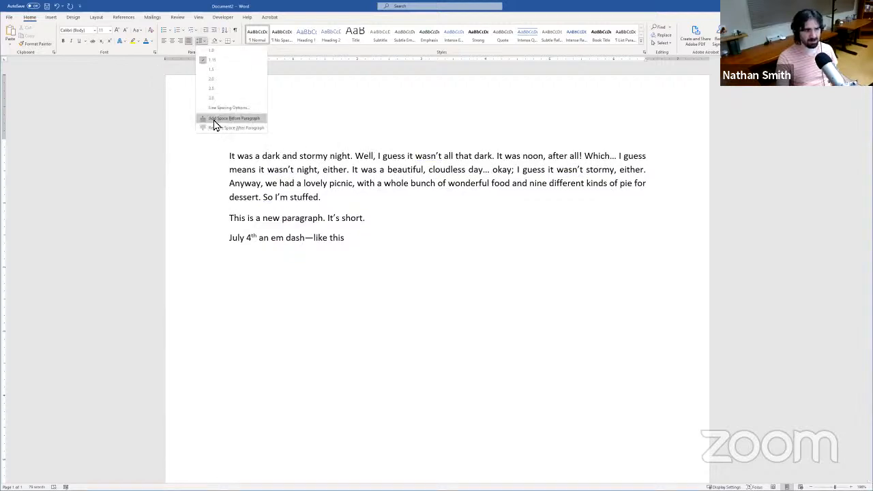
left_click(214, 119)
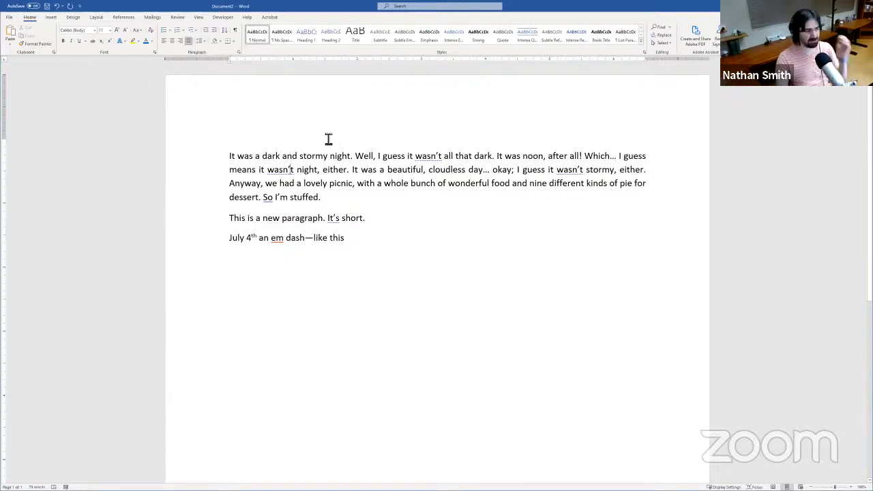
left_click(199, 43)
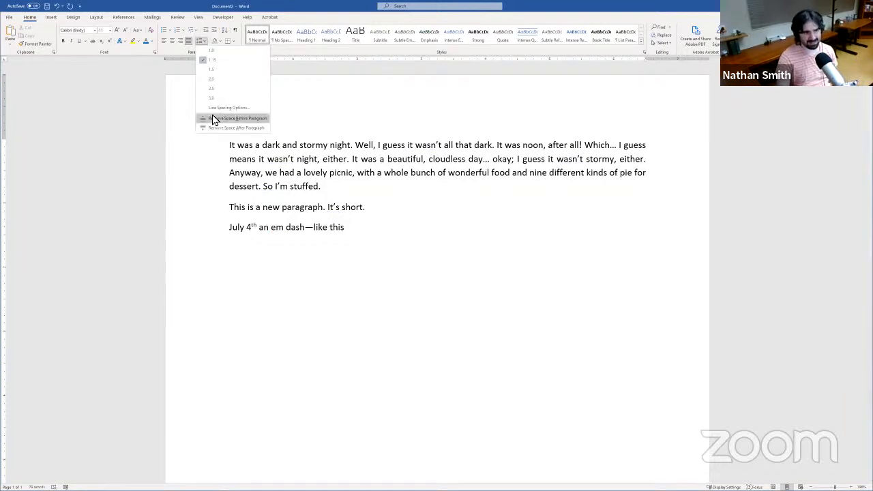
left_click(214, 121)
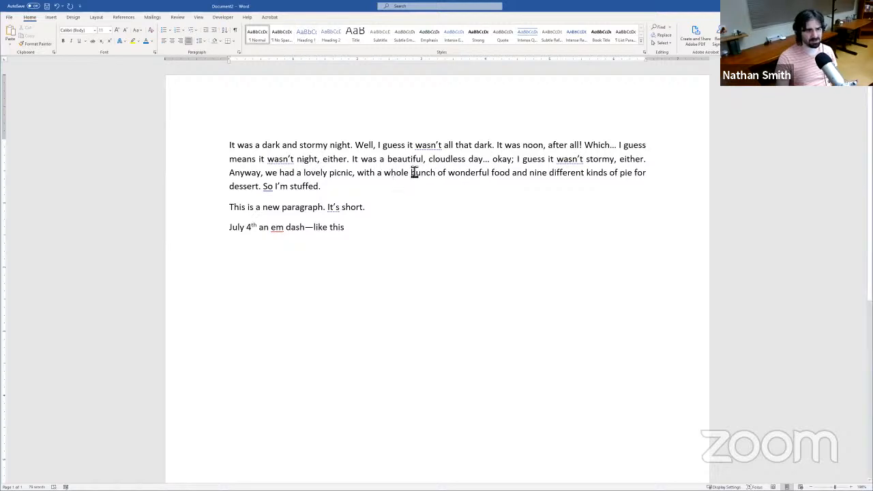
Step: Below the em dash line, enter C-3PO, R2-D2, Darth Vader, Princess Leia, Luke Skywalker and Obi-Wan Kenobi, each as its own paragraph
left_click(403, 225)
key("Return")
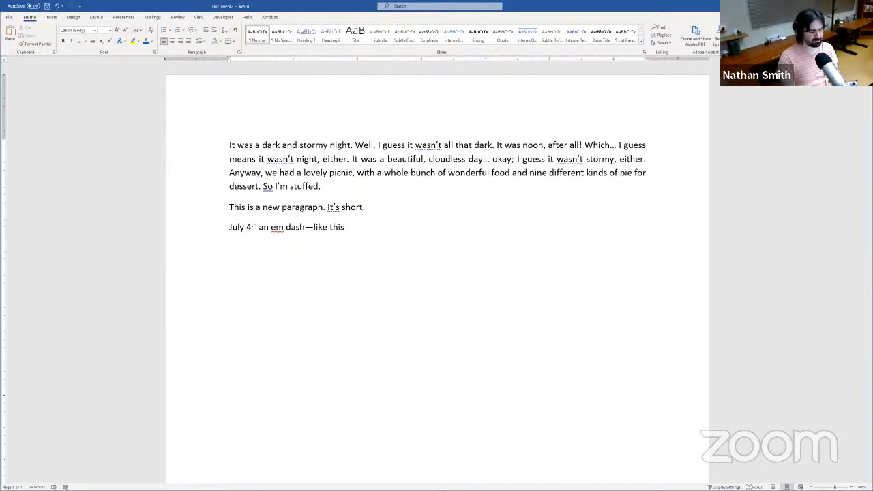
type("c")
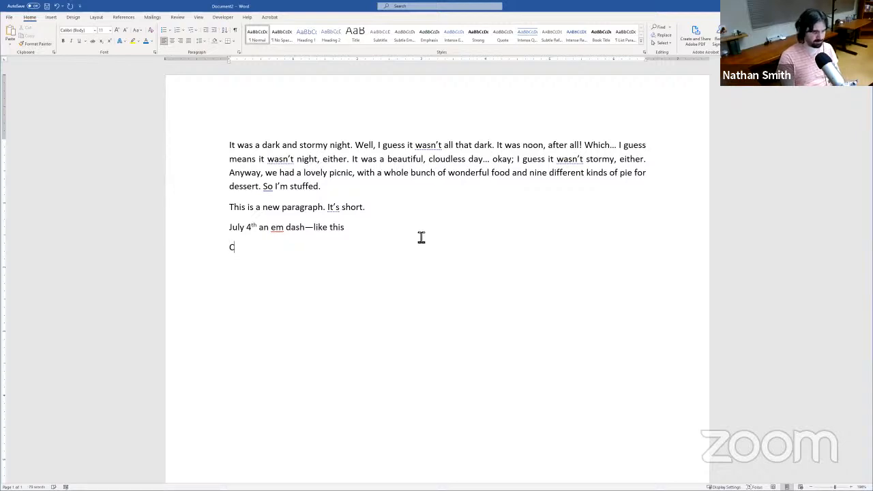
type("-3P")
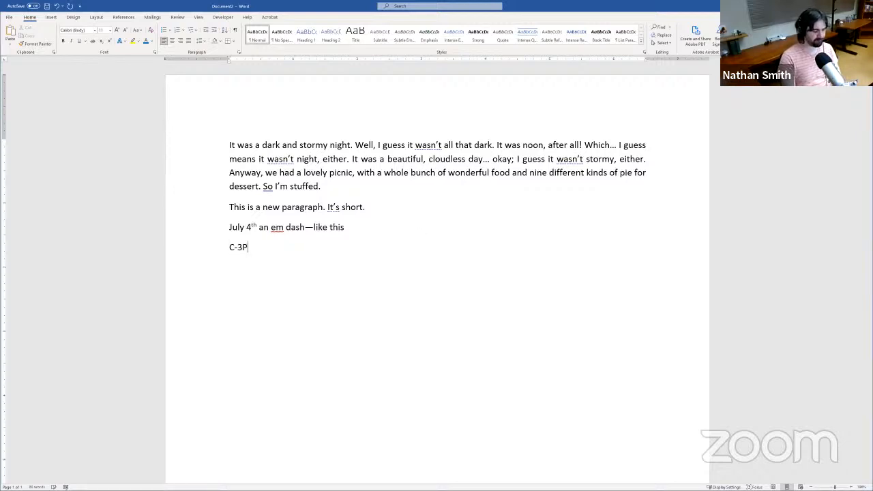
type("O")
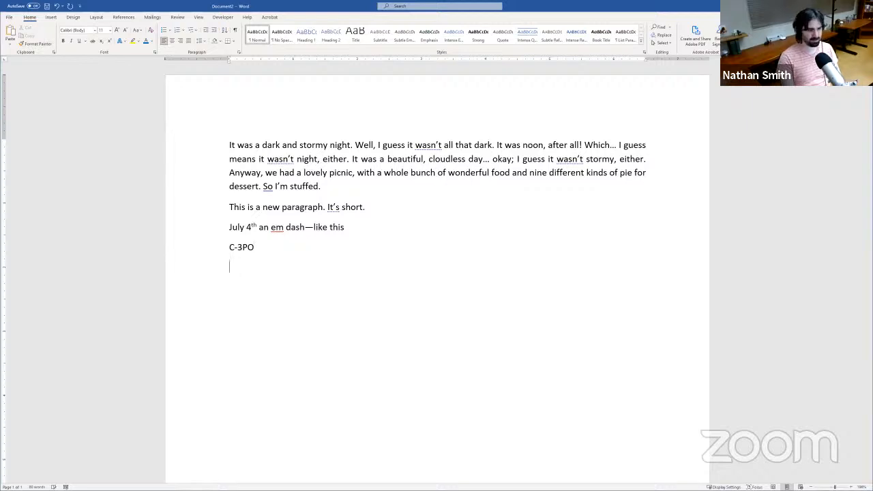
type("R2")
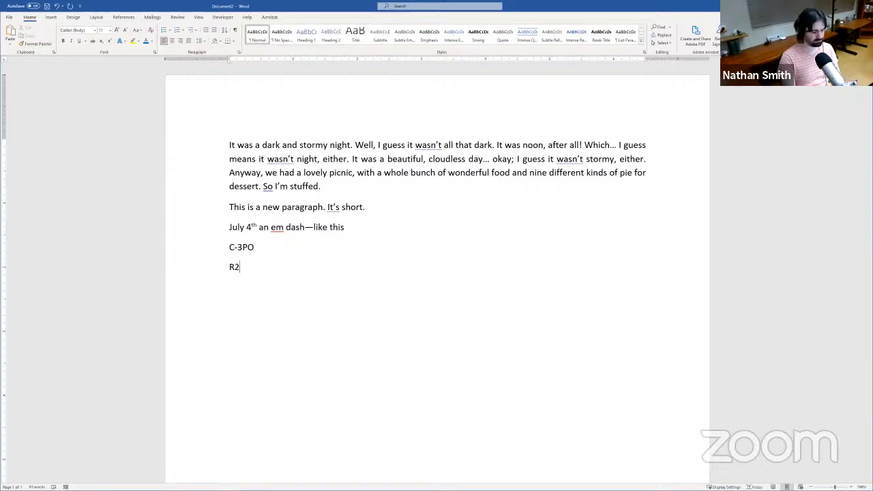
type("-D2")
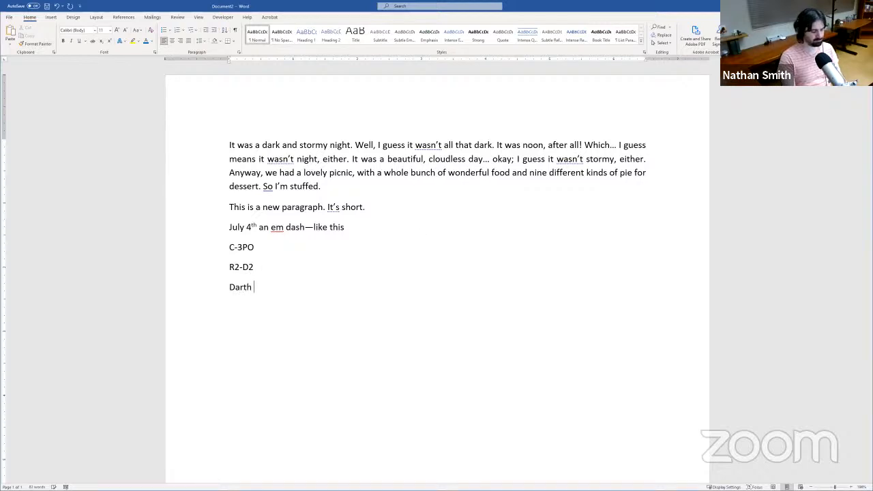
type("Vader")
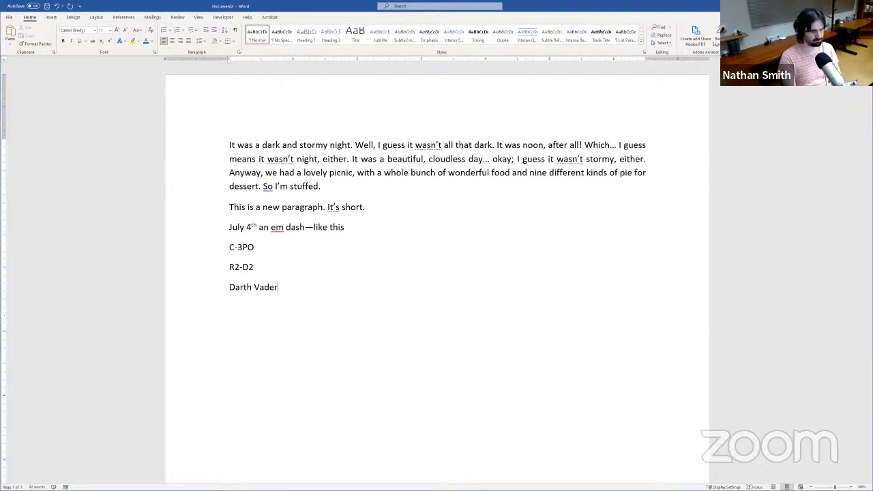
key("Return")
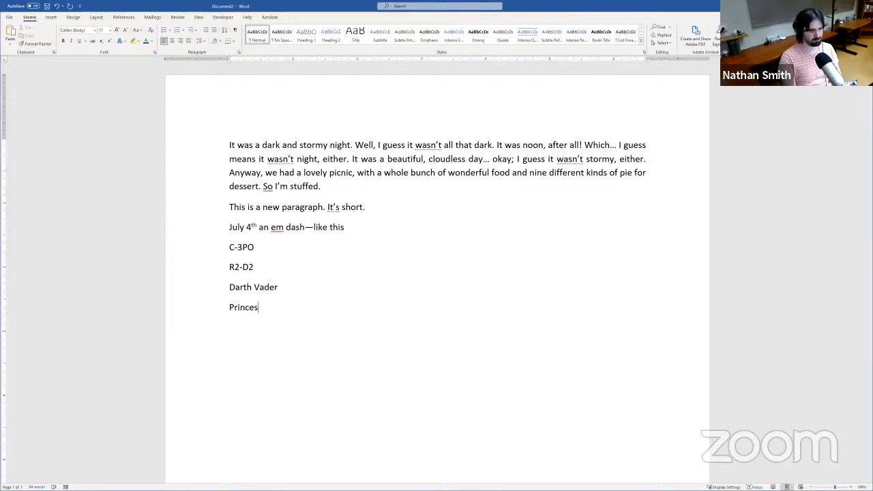
type("eia")
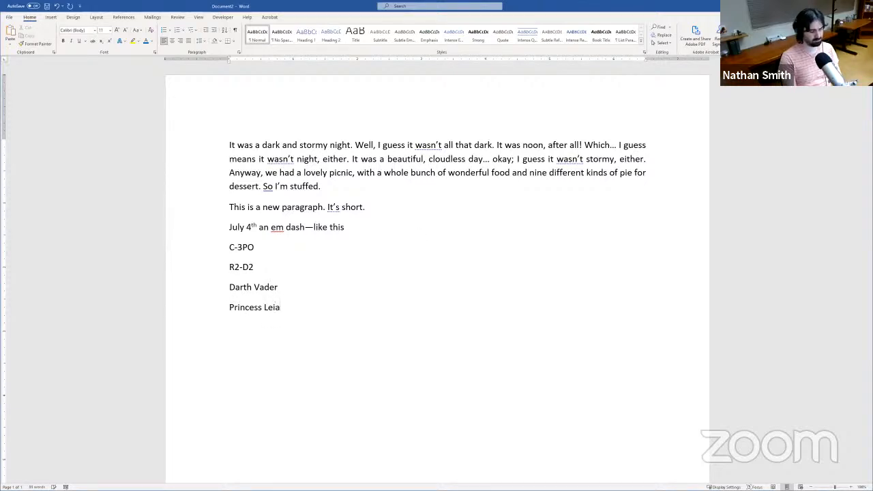
type("uke")
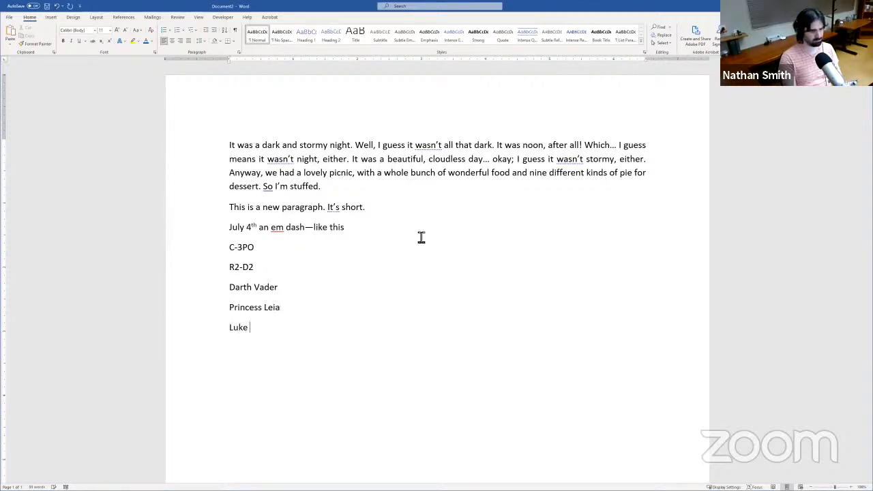
type(" Skywalker")
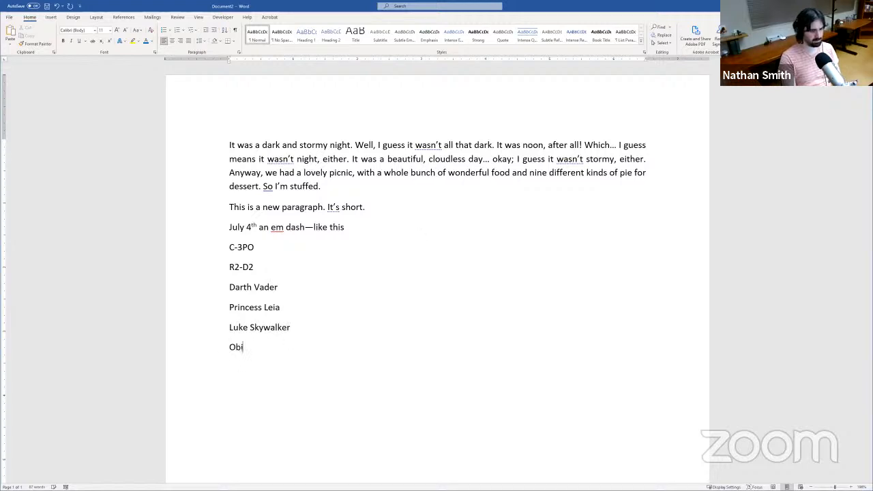
type("-Wan Kenobi")
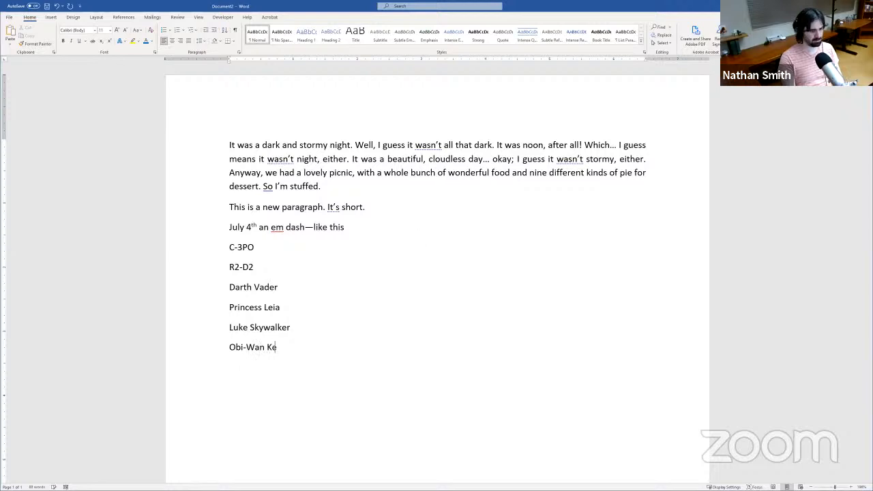
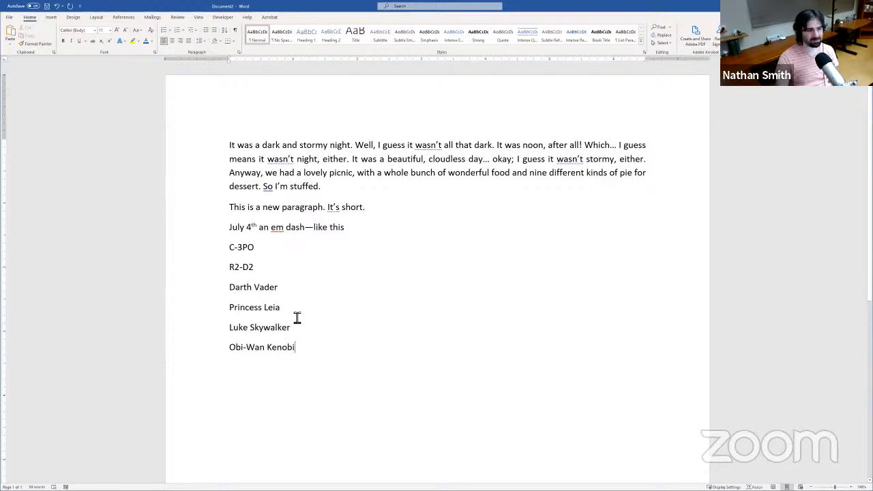
Step: Turn the six character names from C-3PO to Obi-Wan Kenobi into a bulleted list
left_click_drag(307, 349, 198, 257)
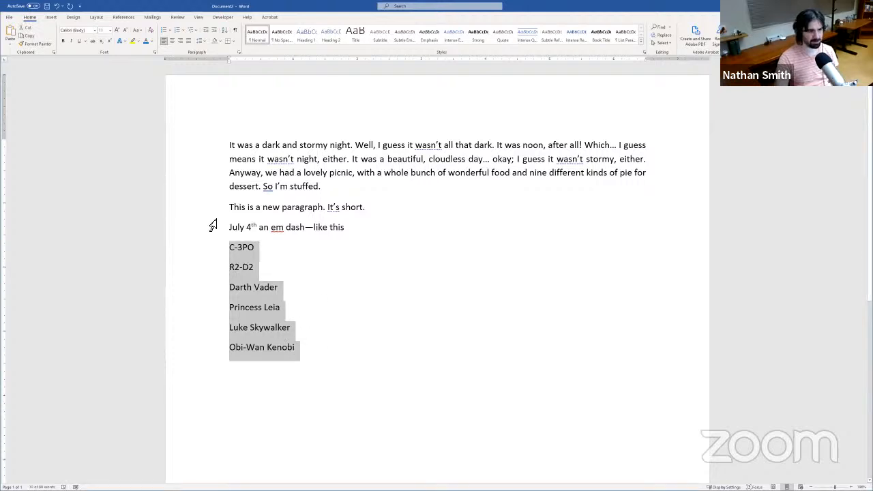
left_click(163, 32)
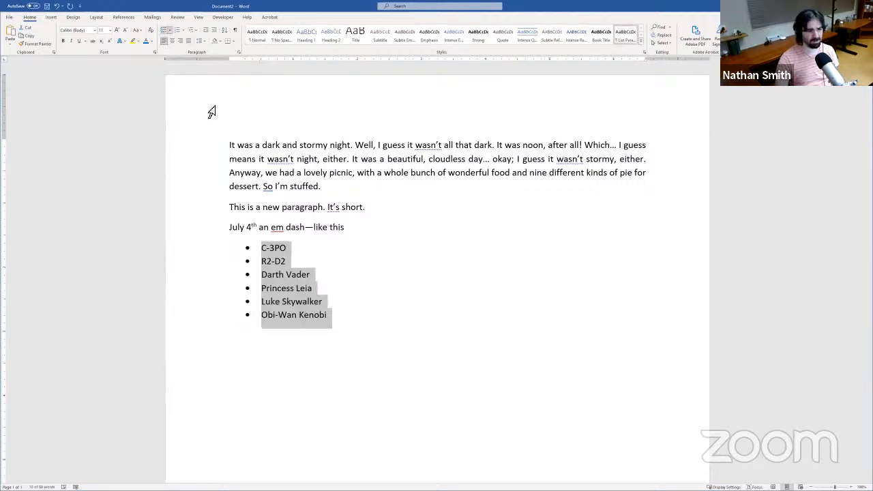
left_click(279, 256)
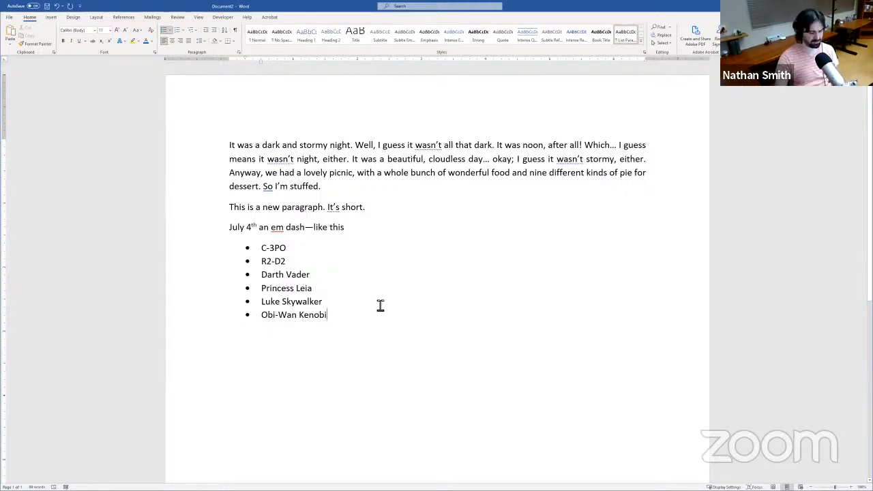
Step: Add Han Solo and Chewbacca as two new bullets at the end of the list
key("Return")
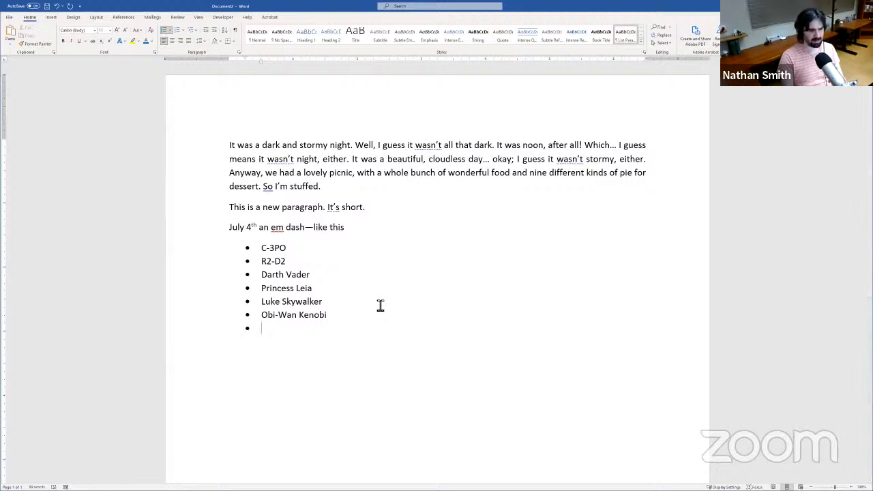
left_click(339, 318)
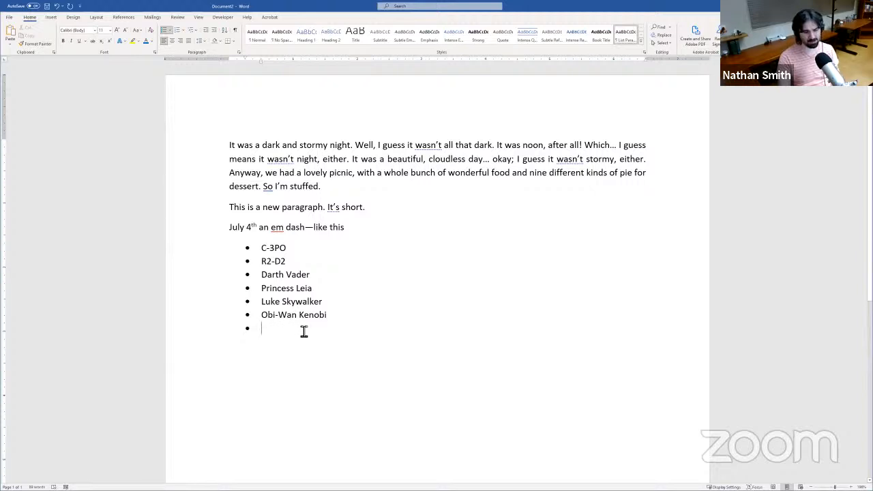
type("Han Sol")
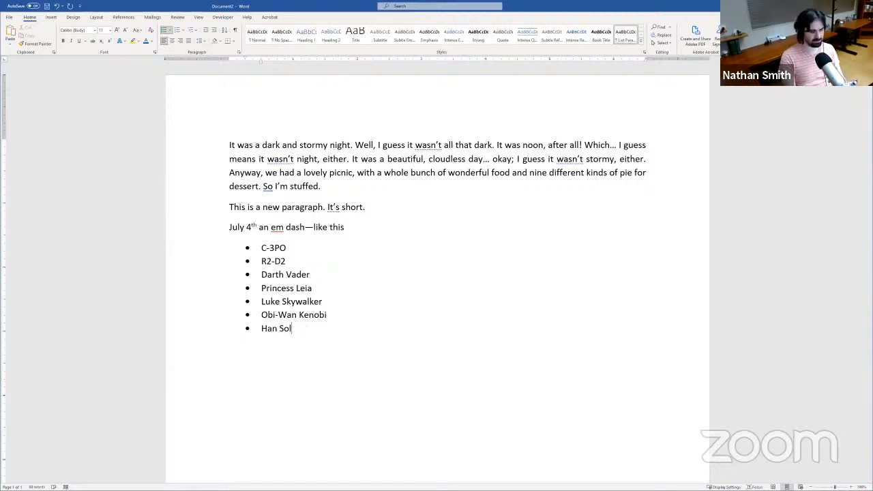
type("o Che")
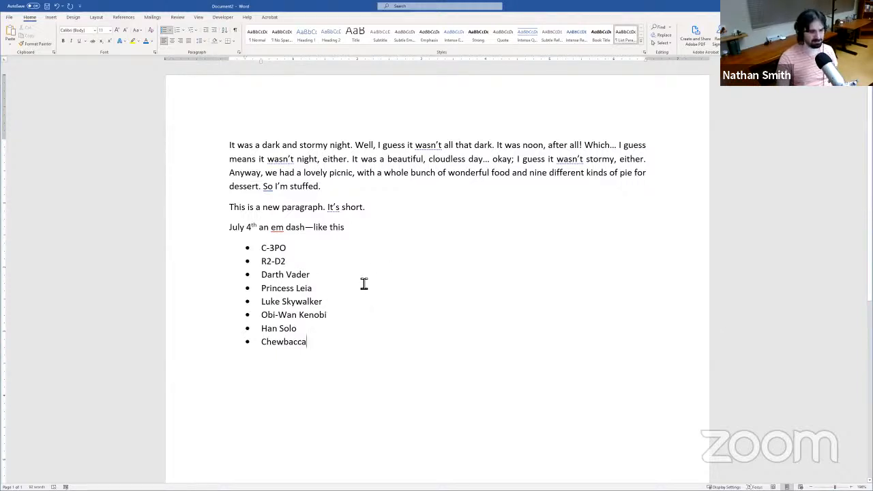
Step: Insert Uncle Owen and Aunt Beru as separate bullets directly after Luke Skywalker
left_click(345, 304)
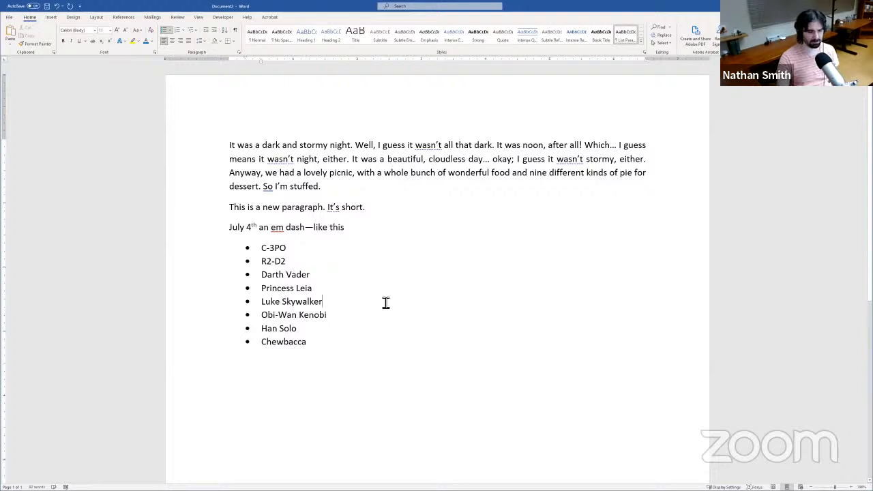
key("Return")
type("Uncle Owen")
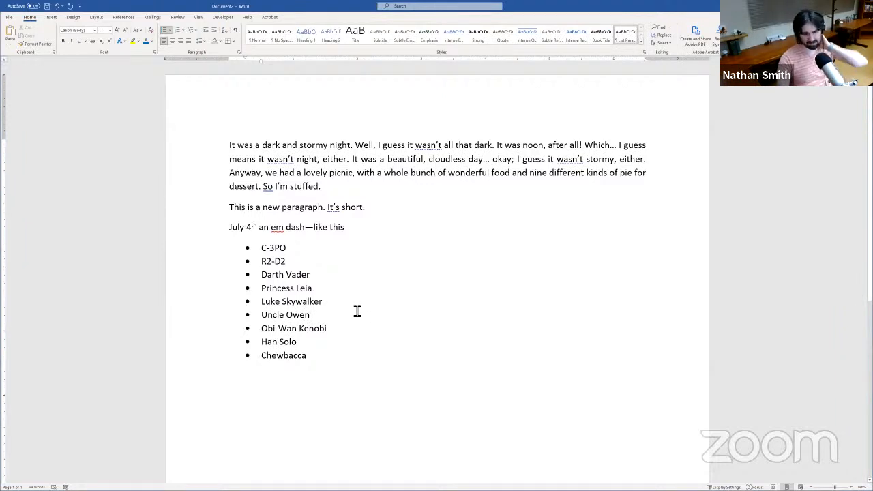
key("Return")
type("Aun")
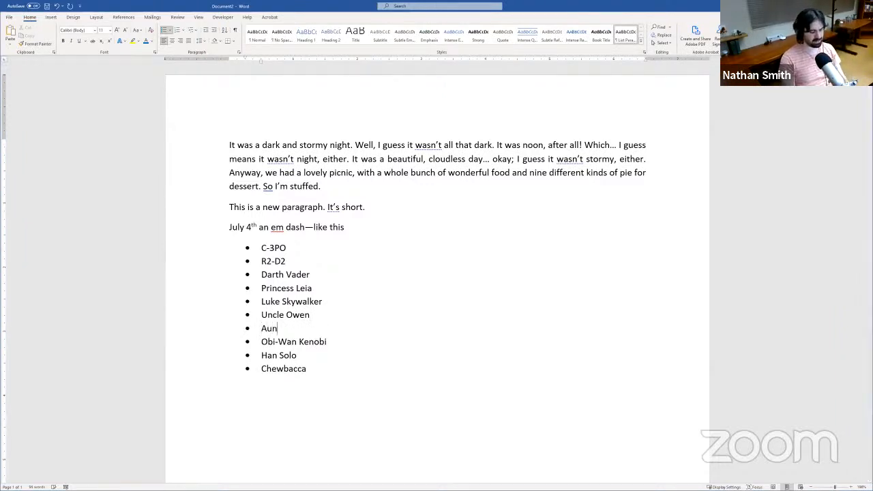
type("t Beru")
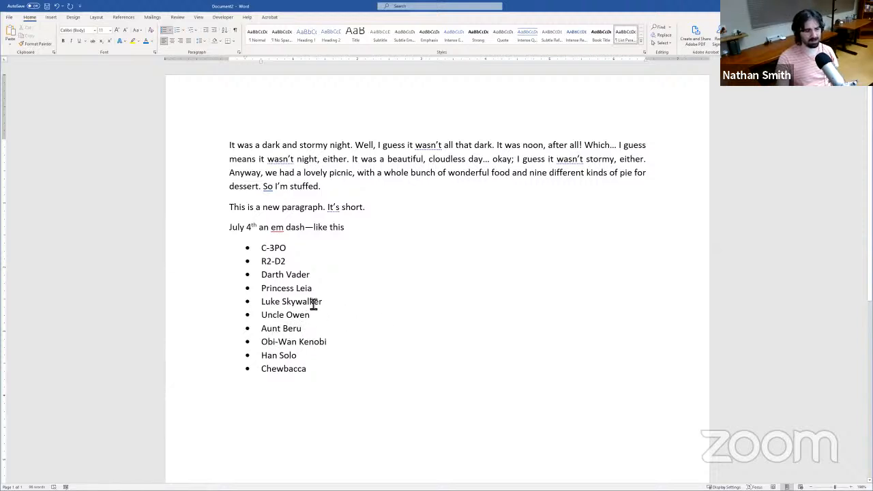
Step: Delete the Aunt Beru bullet, including its text and empty list item
scroll(331, 324, "down", 1)
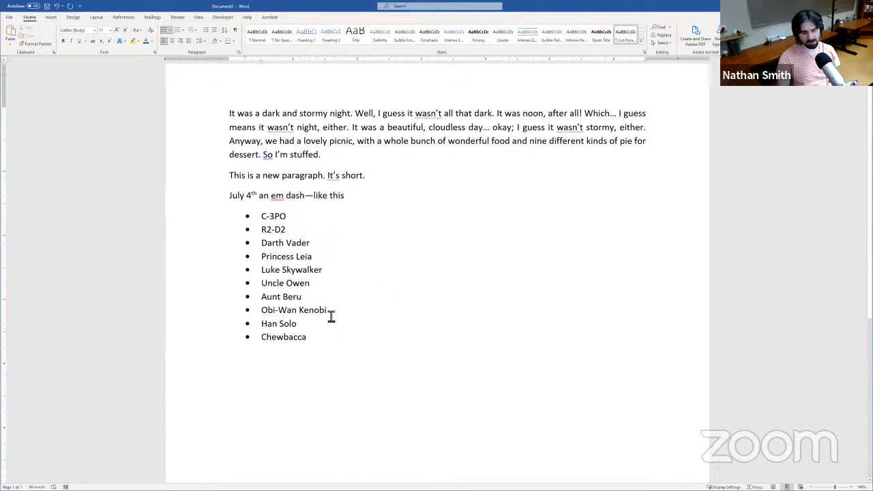
left_click(320, 298)
key("BackSpace")
key("BackSpace")
key("BackSpace")
key("BackSpace")
key("BackSpace")
key("BackSpace")
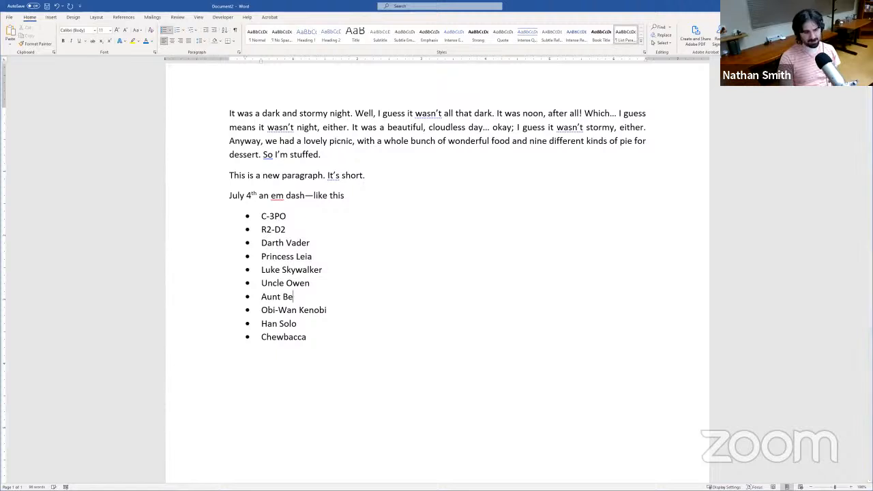
key("BackSpace")
key("BackSpace")
key("BackSpace")
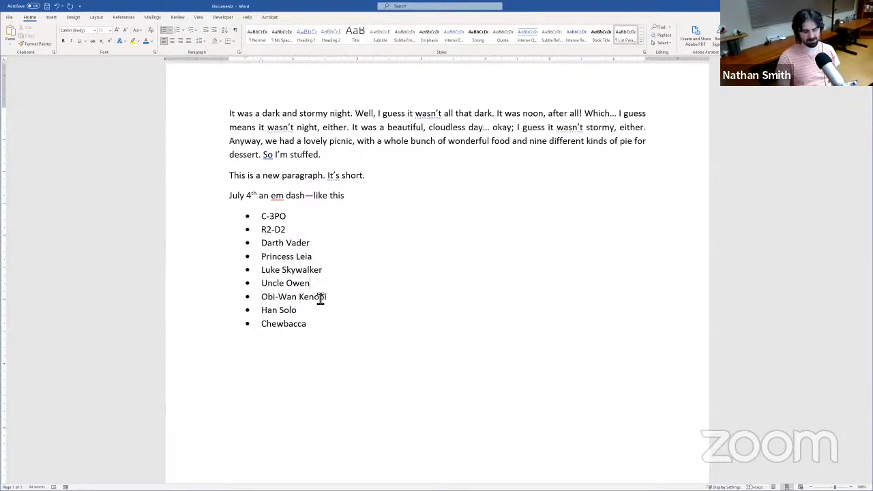
Step: Select the Uncle Owen bullet below Luke Skywalker and delete it from the list
key("shift+Left")
key("shift+Left")
key("shift+Left")
key("shift+Left")
key("shift+Left")
key("shift+Left")
key("shift+Left")
key("shift+Left")
key("shift+Left")
key("shift+Left")
key("shift+Left")
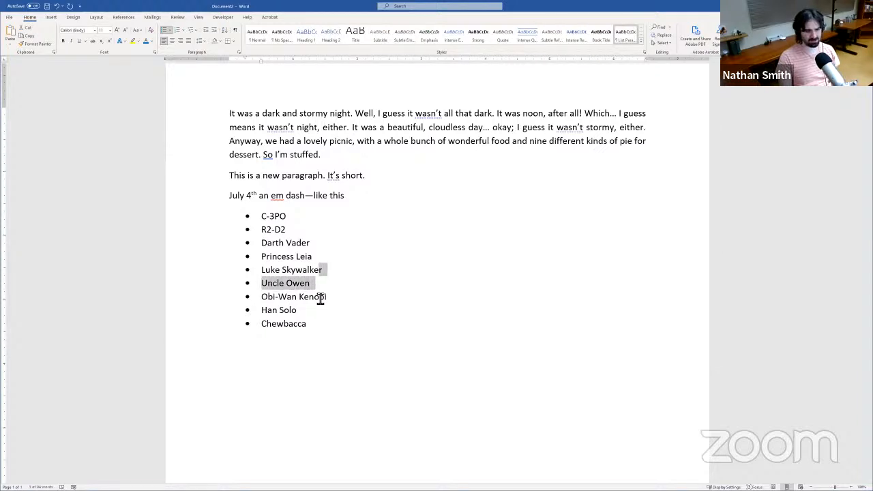
key("BackSpace")
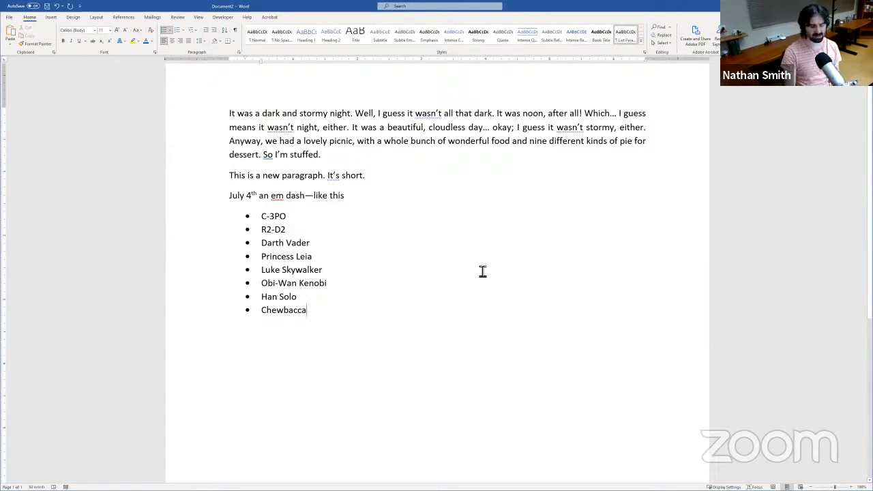
Step: End the bulleted list after Chewbacca and add the unbulleted paragraph "This is normal text." below it
key("Return")
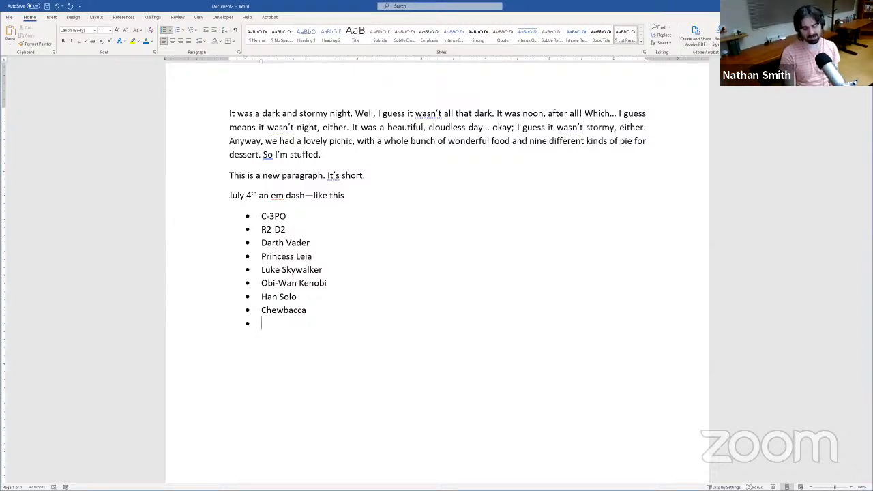
key("Return")
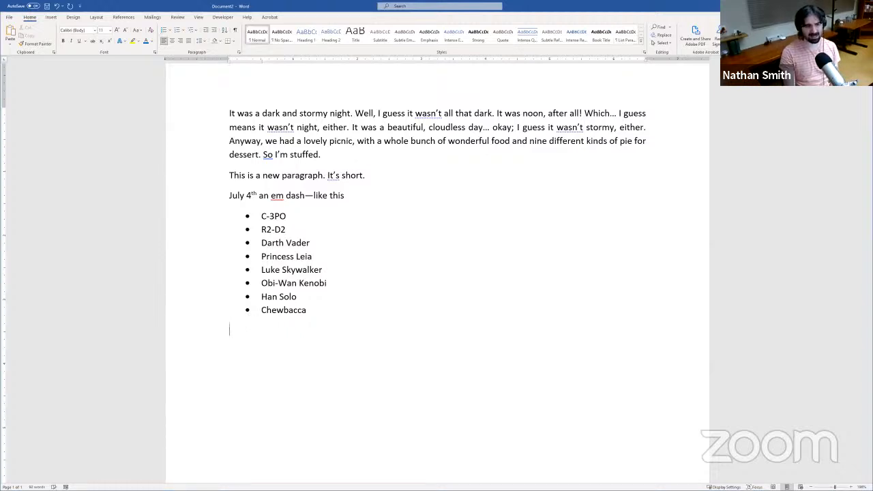
type("This is")
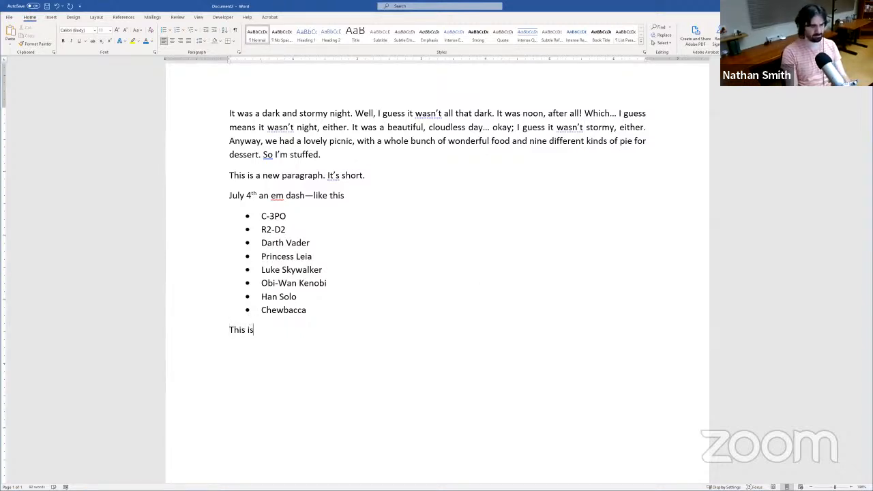
type(" normal text.")
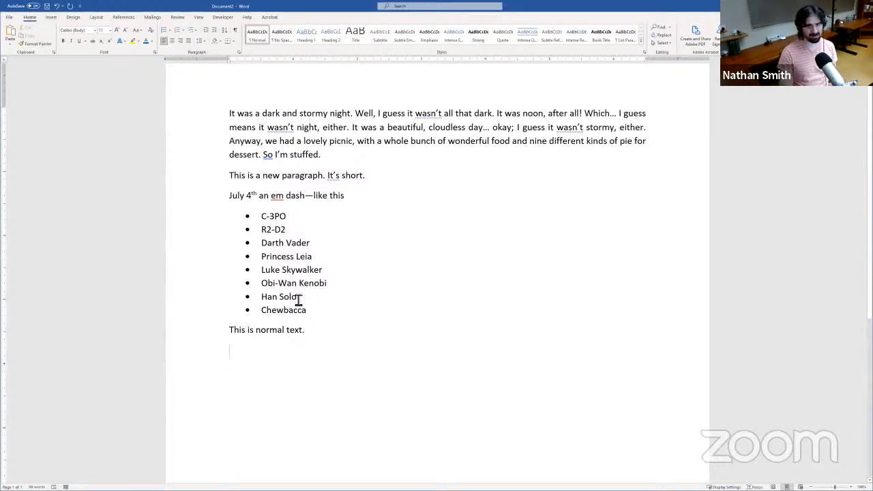
Step: Below the normal text, create a numbered list with Breakfast, Lunch and Dinner, and end the list after the third item
left_click(179, 31)
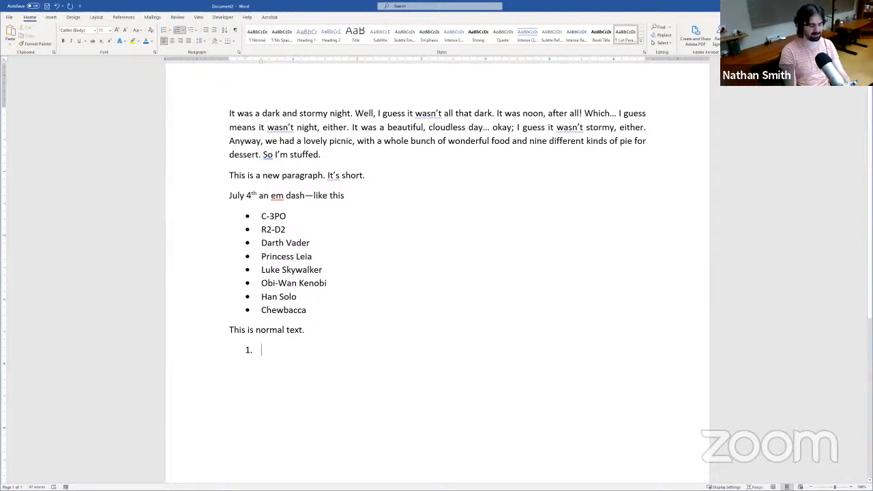
type("Breakfast")
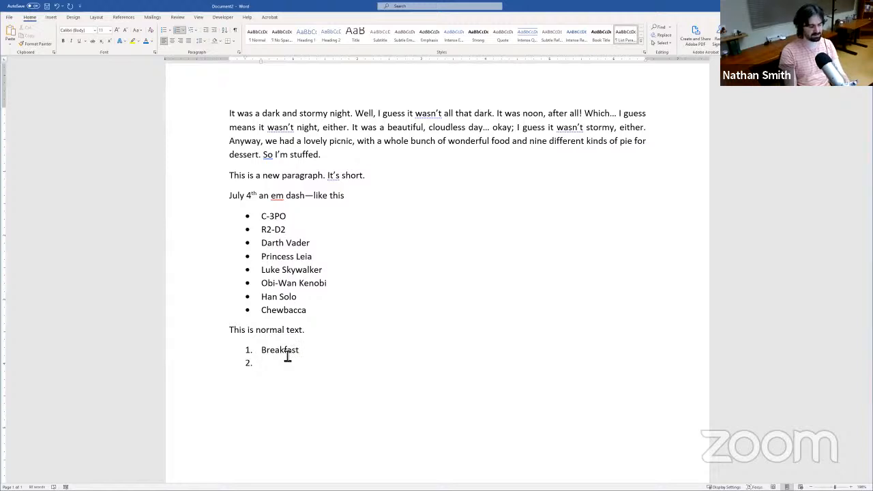
type("Lunch")
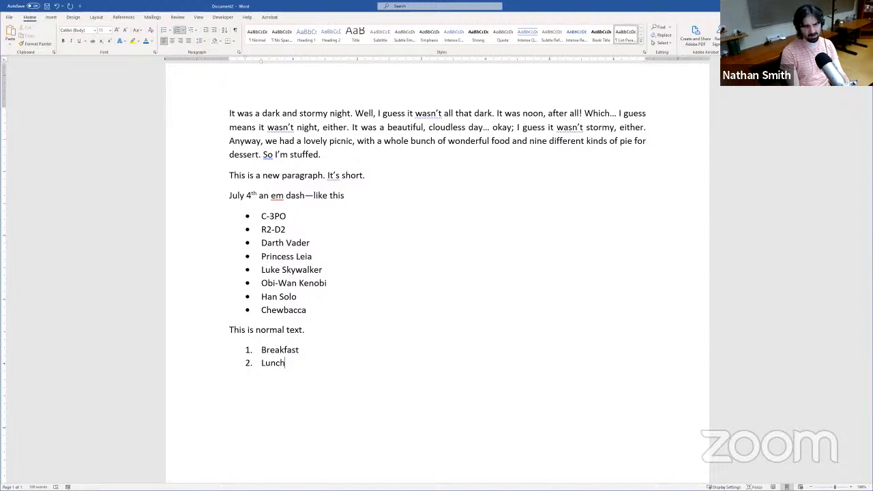
type("Dinner")
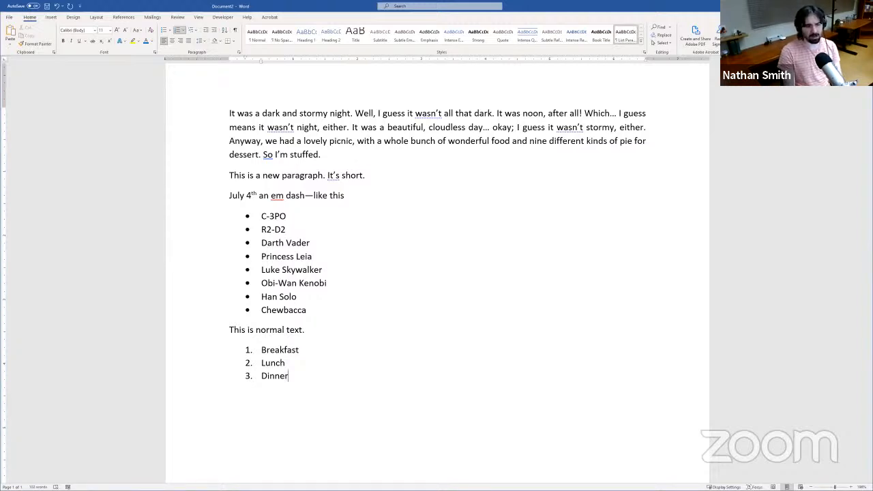
key("Return")
key("Return")
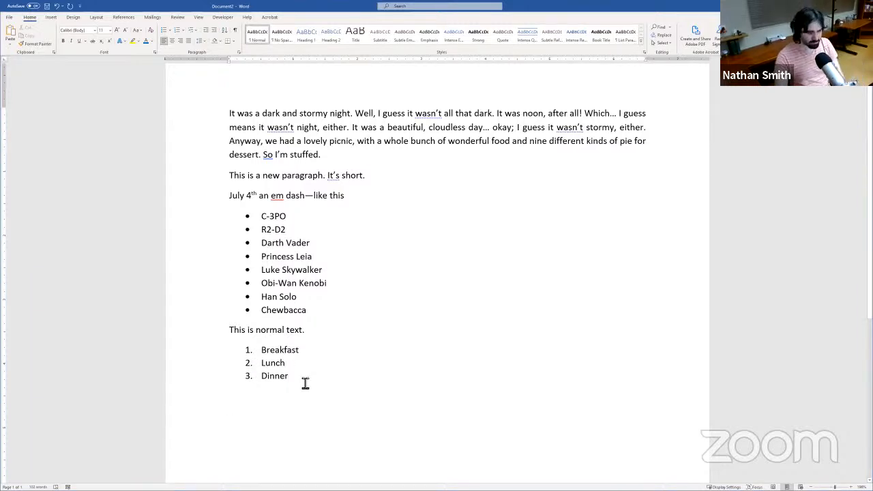
Step: Change the bullets of the Star Wars character list, from C-3PO to Chewbacca, to checkmarks
left_click_drag(320, 321, 271, 307)
left_click(323, 313)
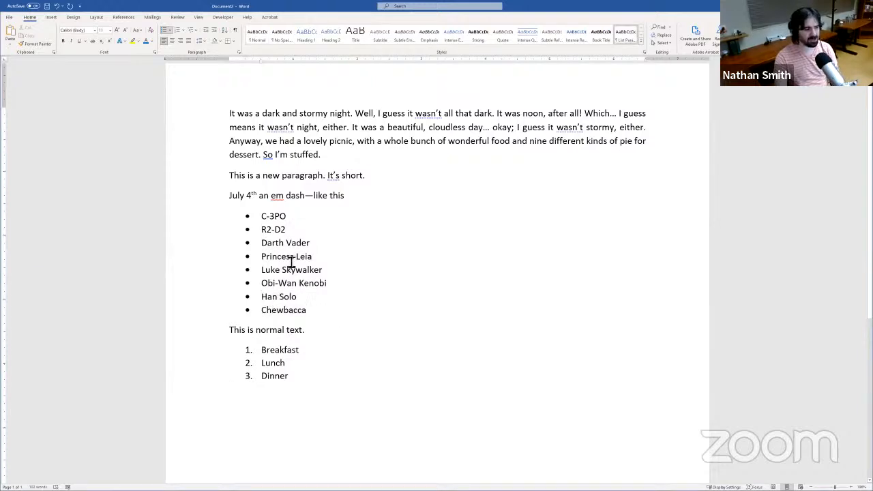
left_click_drag(318, 312, 245, 218)
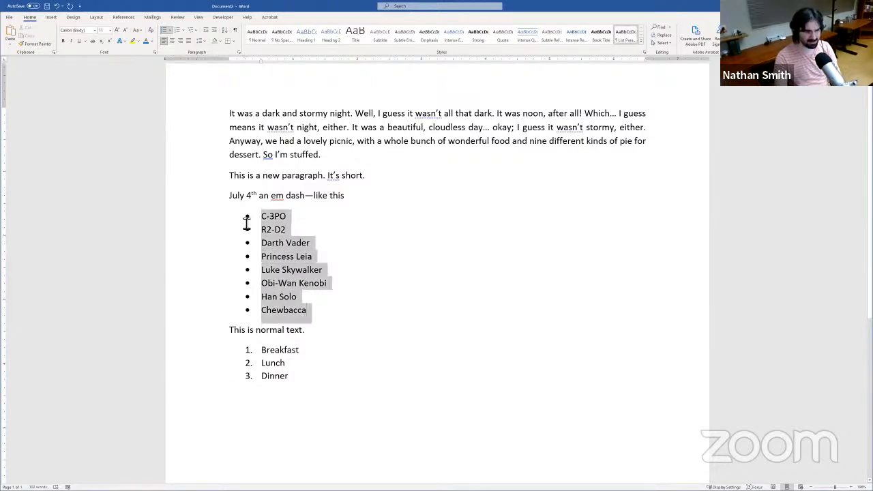
left_click(170, 34)
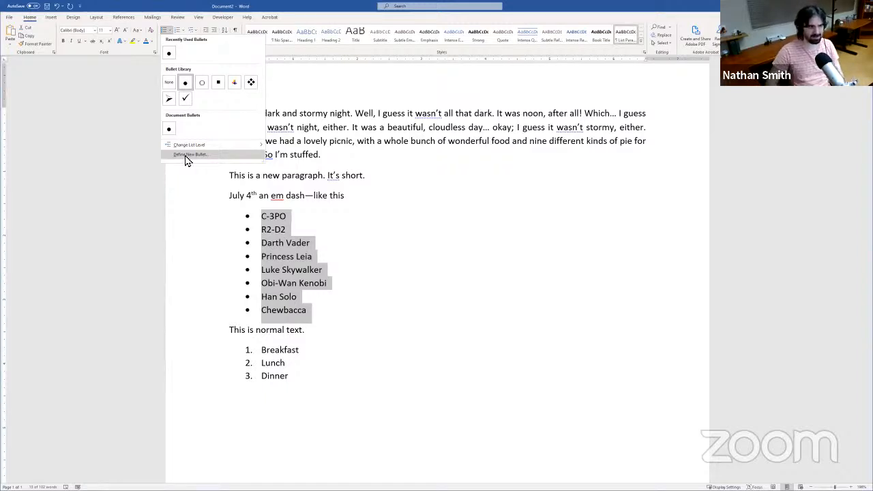
left_click(187, 100)
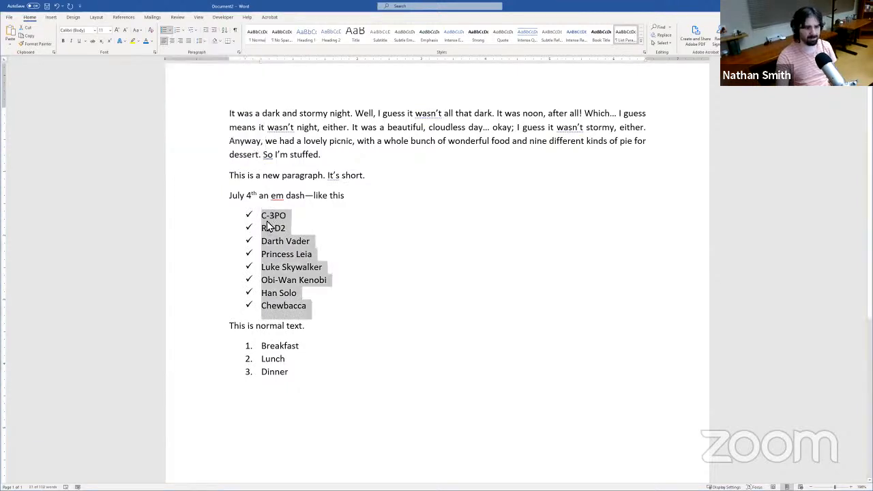
left_click(302, 277)
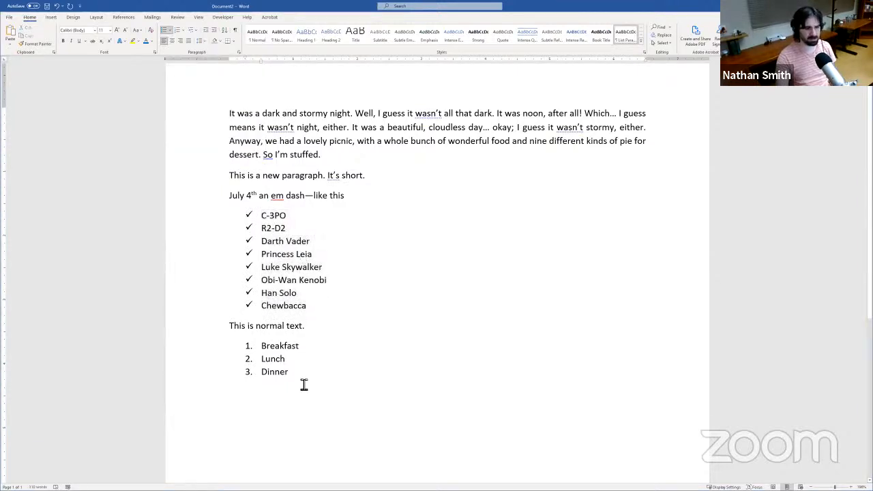
Step: Review the numbering formats and multilevel list styles available for the Breakfast, Lunch and Dinner list
left_click_drag(304, 384, 265, 359)
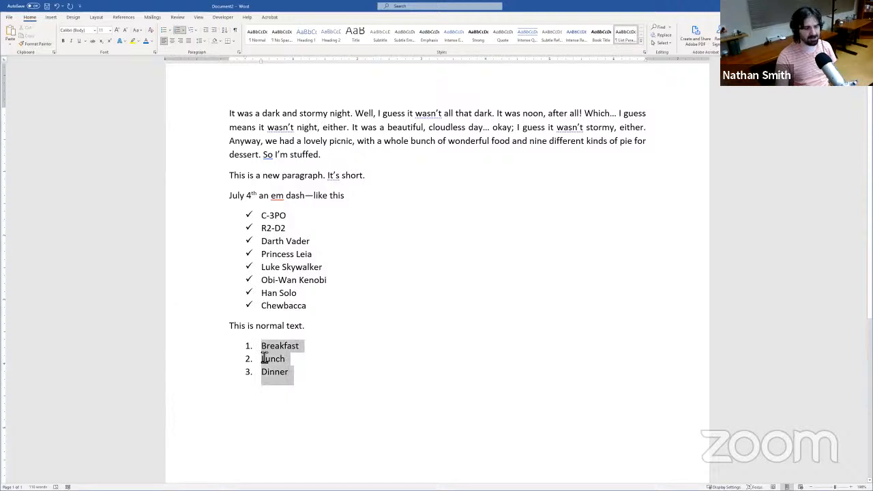
left_click(183, 31)
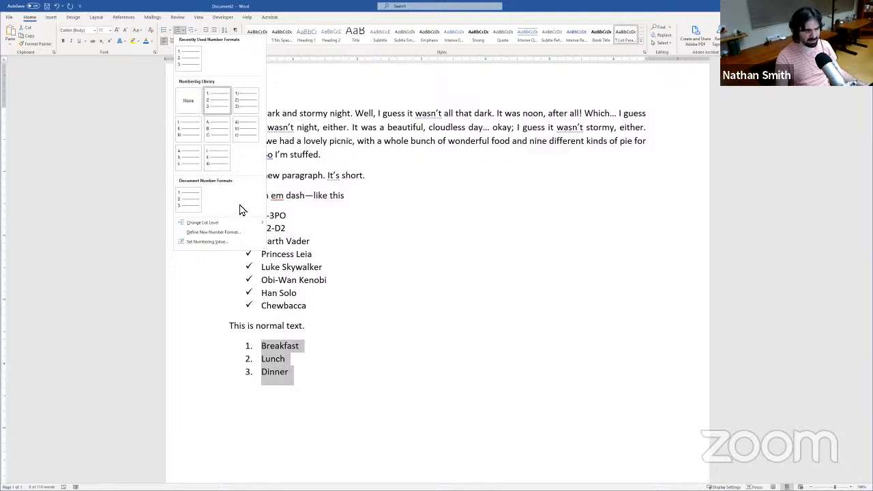
left_click(183, 32)
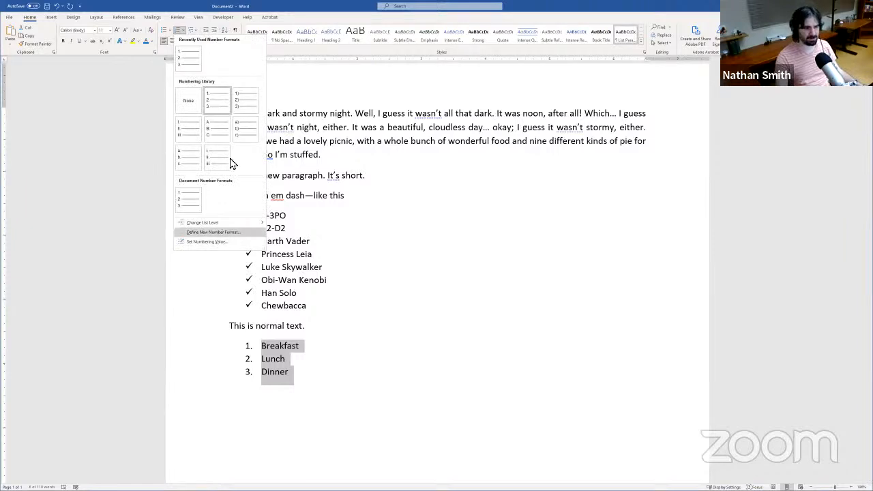
left_click(188, 32)
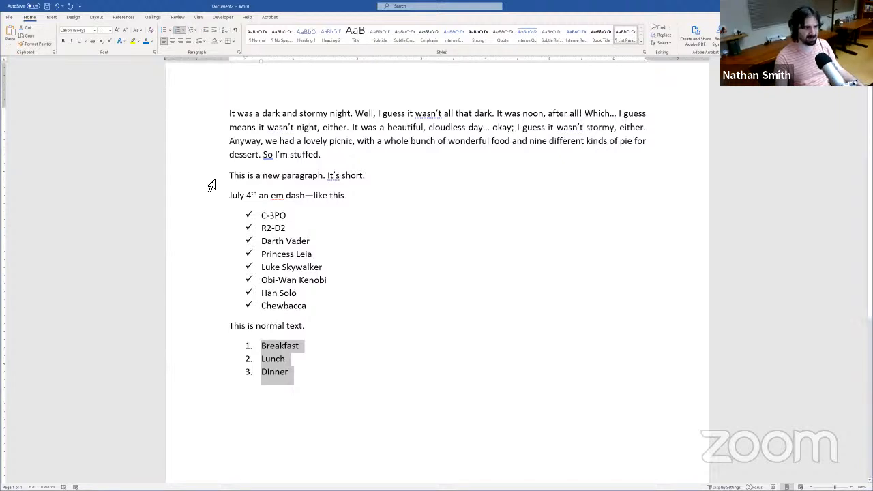
left_click(195, 32)
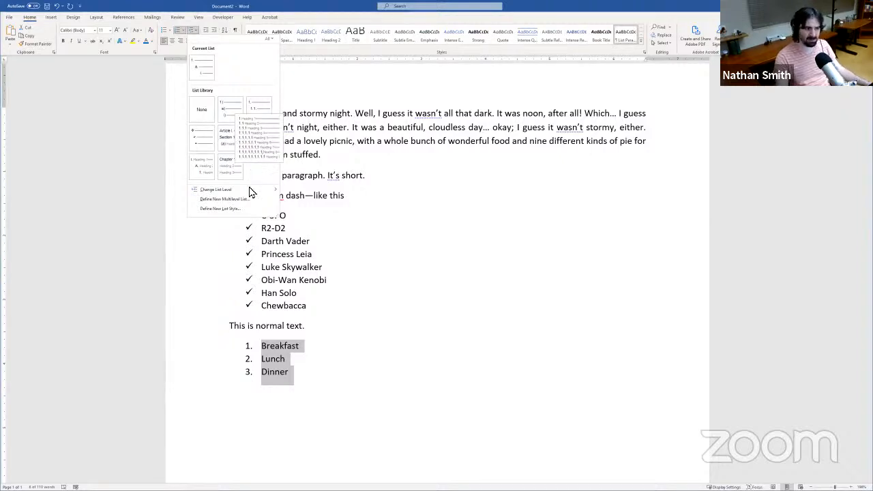
left_click(197, 35)
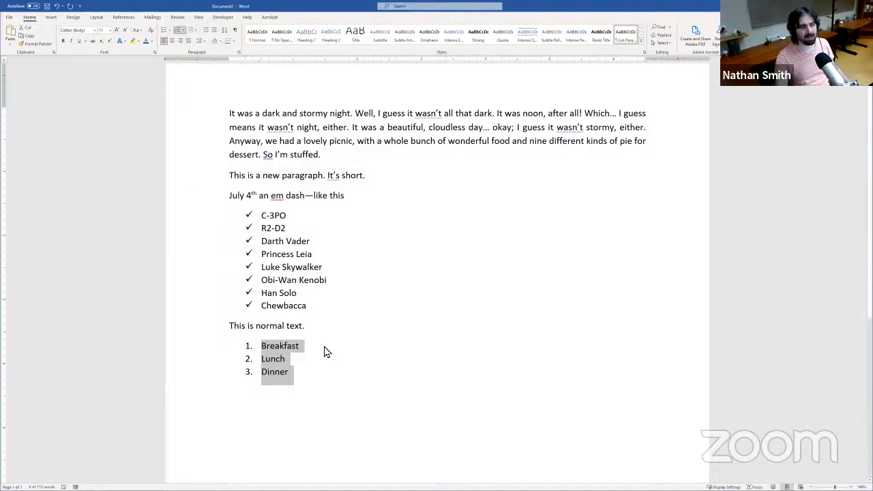
Step: Add a second-level item "Beverages" beneath Breakfast in the numbered list
left_click(311, 347)
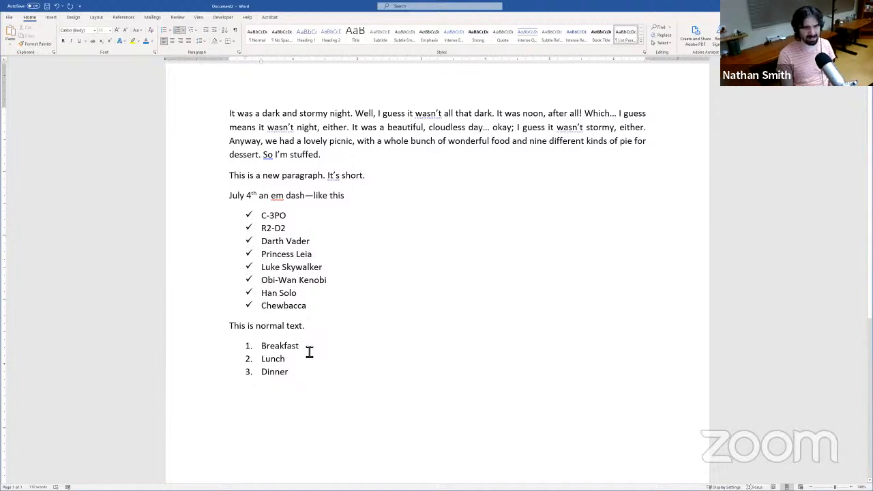
key("Return")
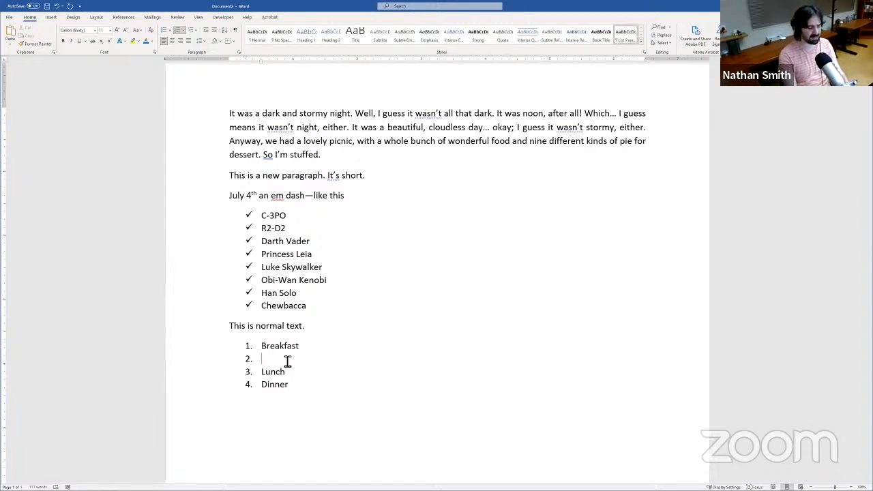
key("Tab")
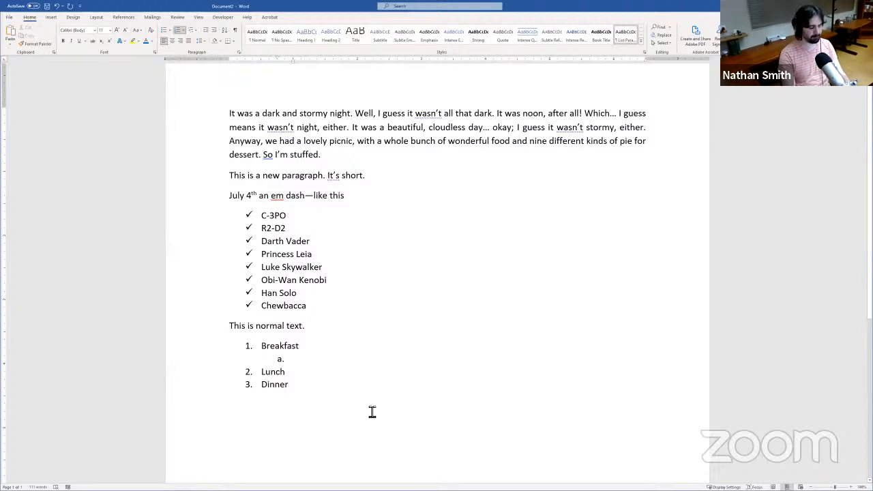
type("Beverages")
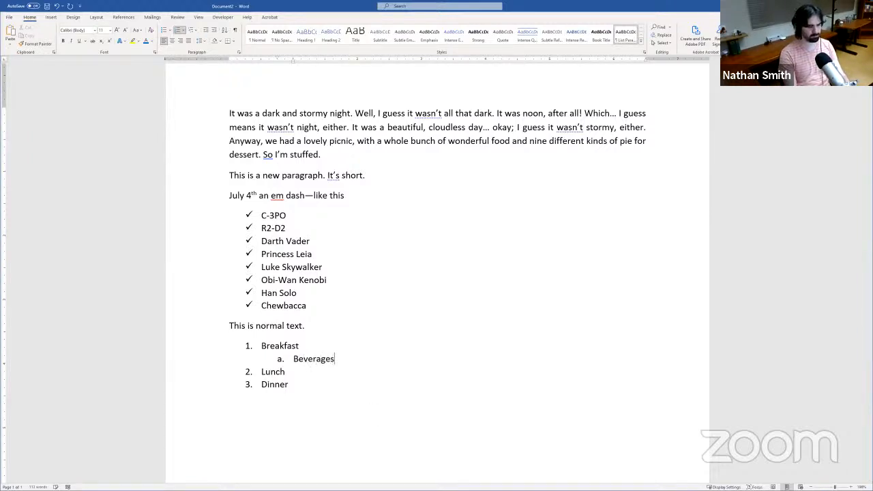
Step: Add the third-level items Milk, Juice, Coffee and Tea beneath Beverages
key("Return")
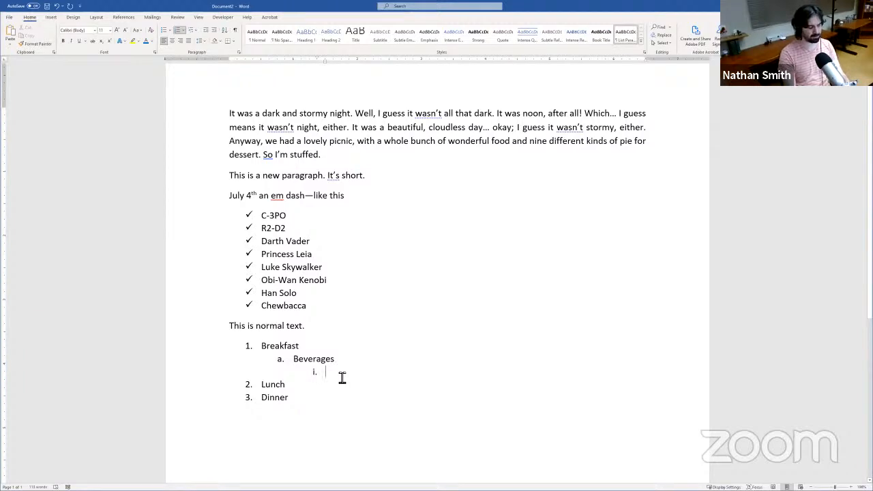
type("Milk")
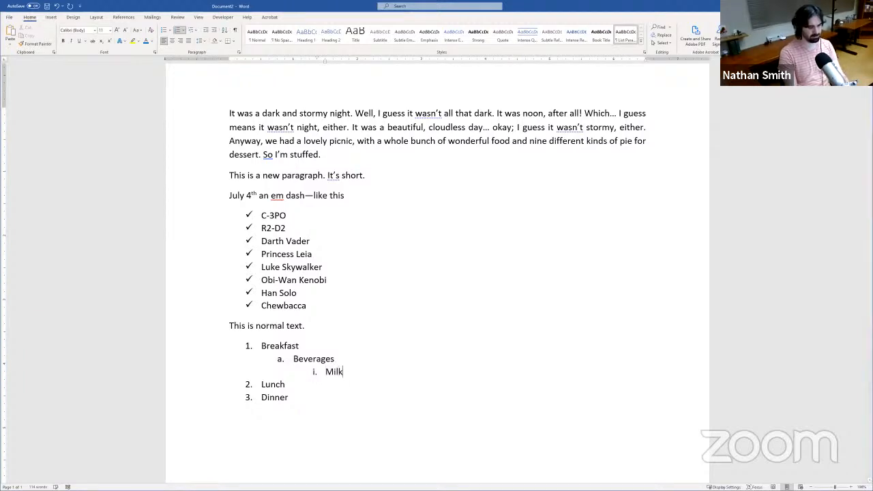
key("Return")
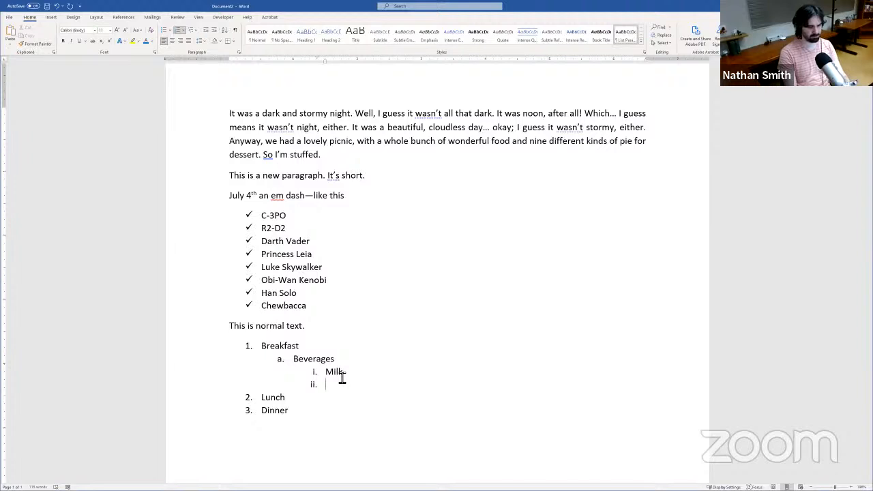
type("Juice")
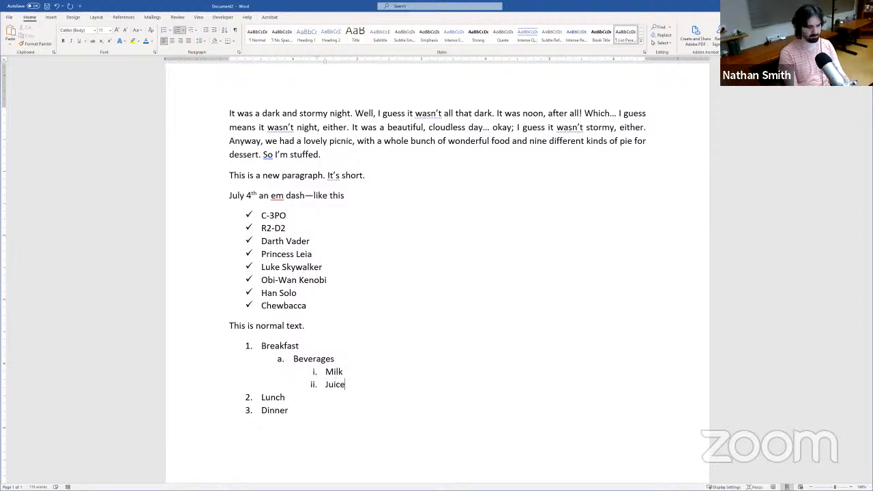
key("Return")
type("Coffee")
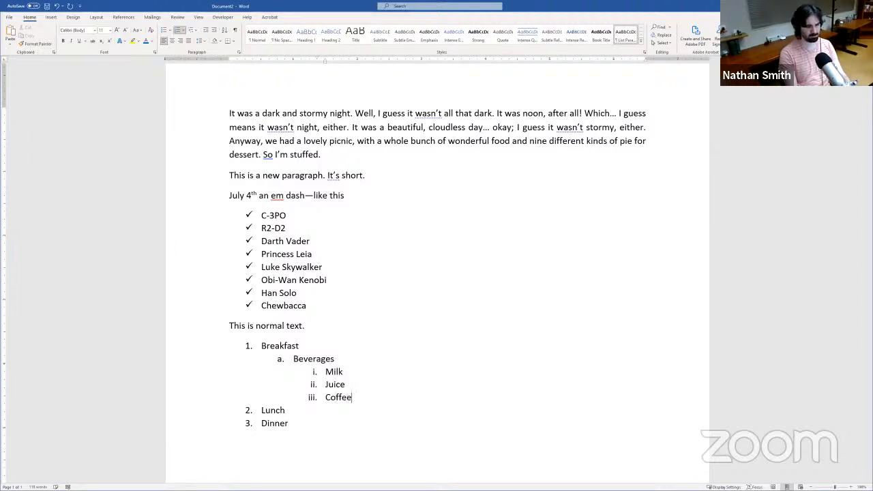
key("Return")
type("Tea")
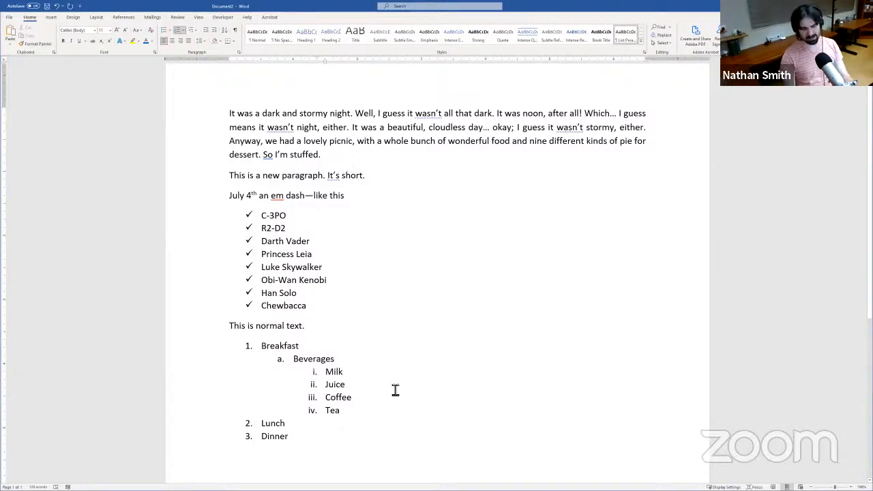
Step: Add a second-level item "Foods" after Tea, at the same level as Beverages
key("Return")
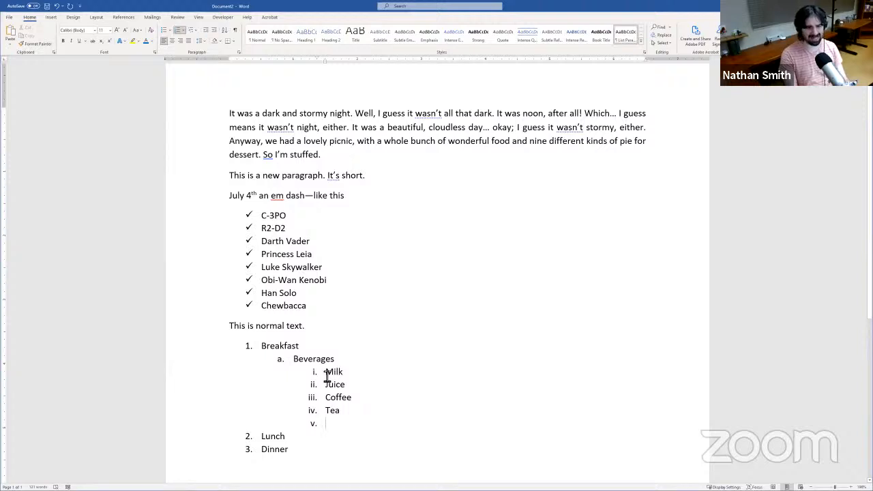
key("shift+Tab")
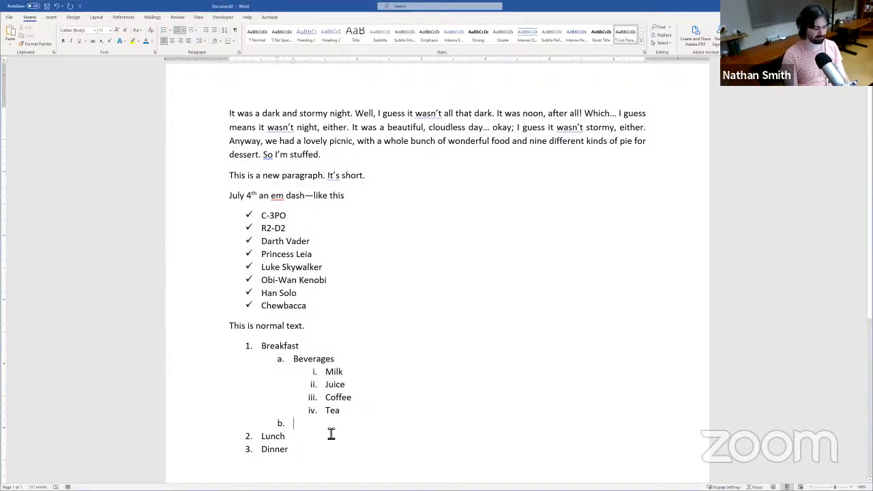
type("Foods")
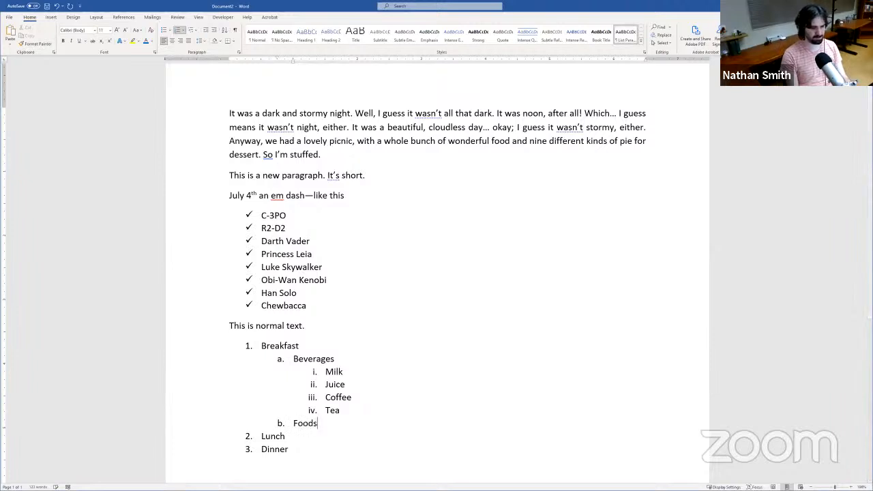
Step: Add the third-level items Cereal, Eggs, Bacon, Pancakes and Fruit beneath Foods
key("Return")
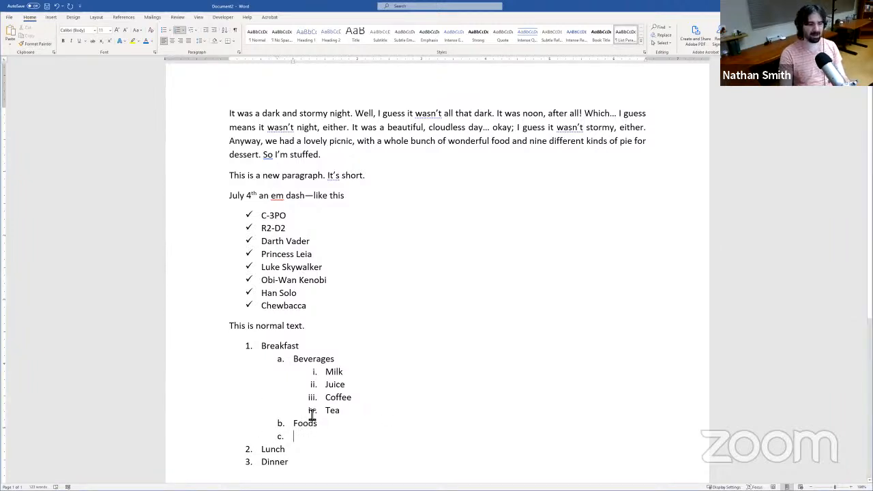
key("Tab")
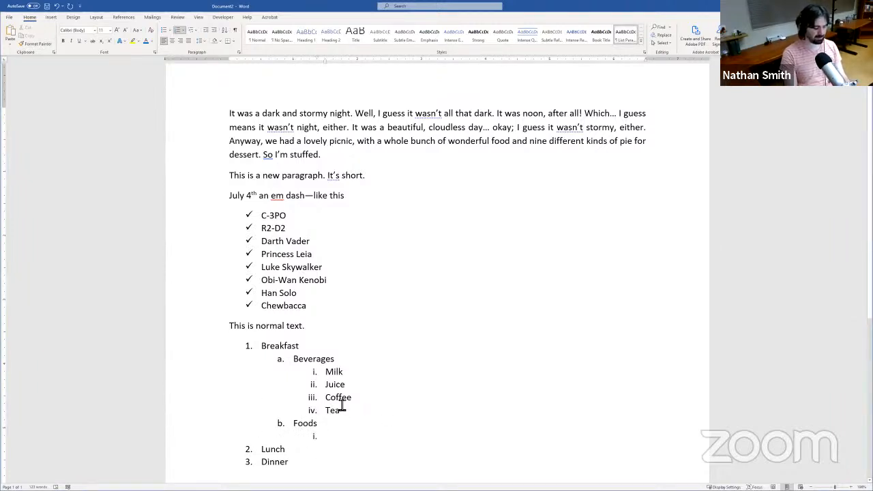
type("Cereal")
key("Return")
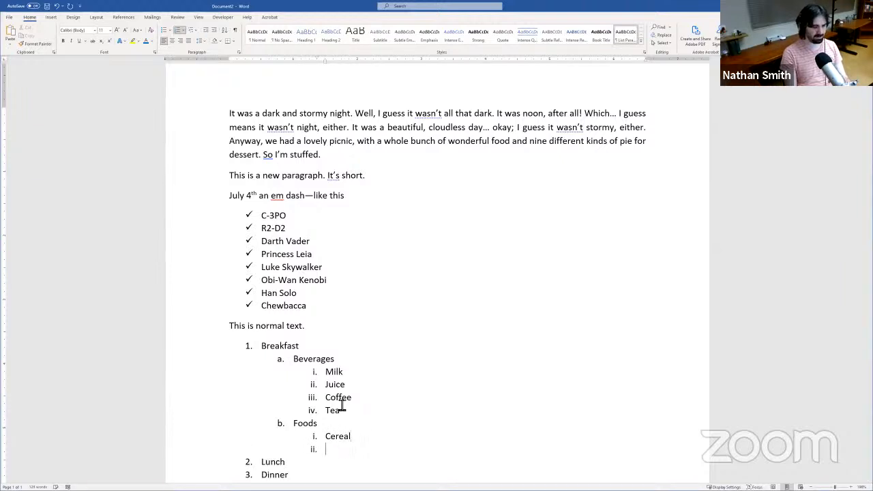
type("Eggs")
key("Return")
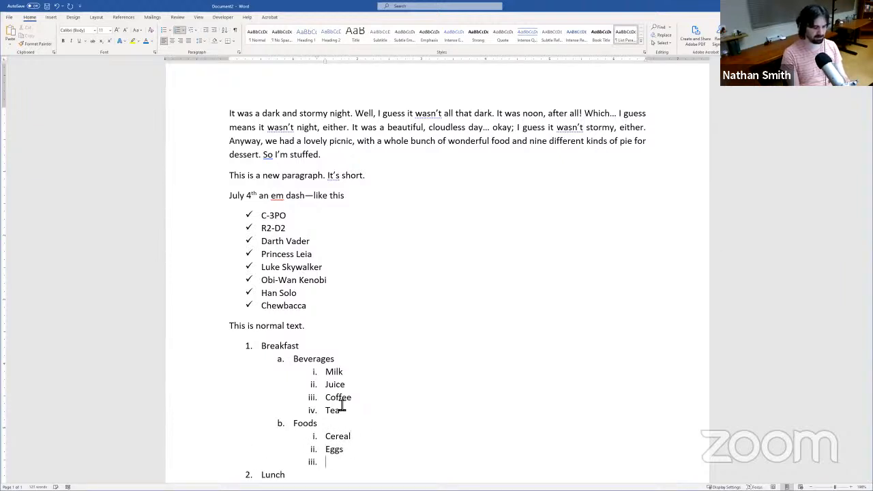
type("Bacon")
key("Return")
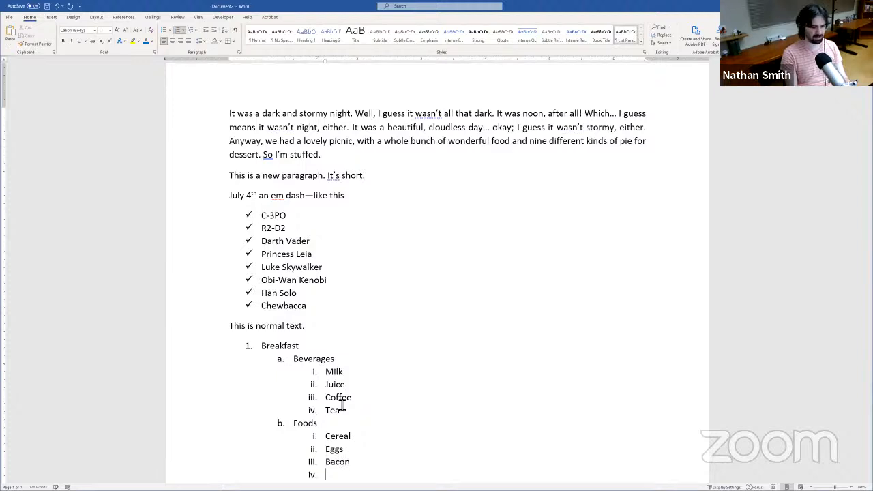
type("Pancakes")
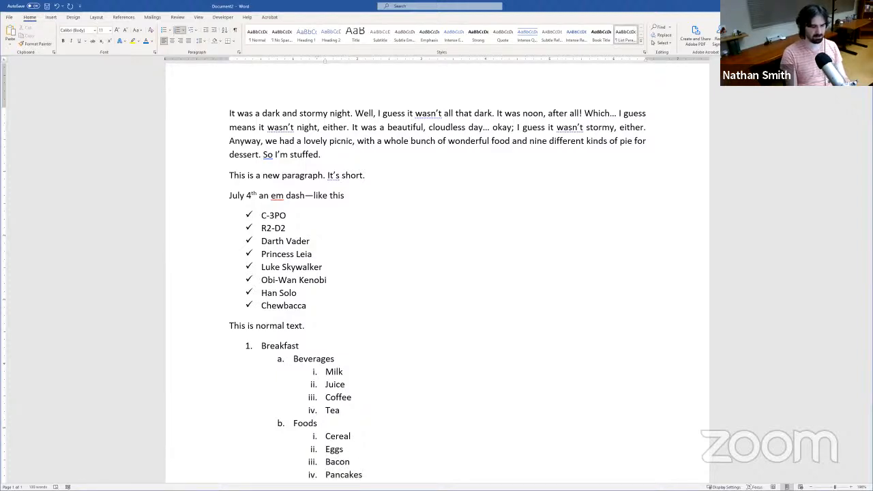
key("Return")
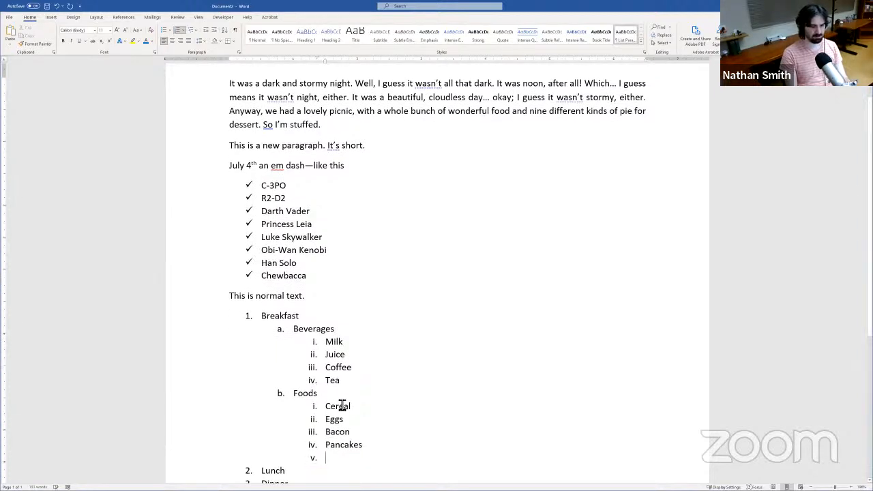
type("Fruit")
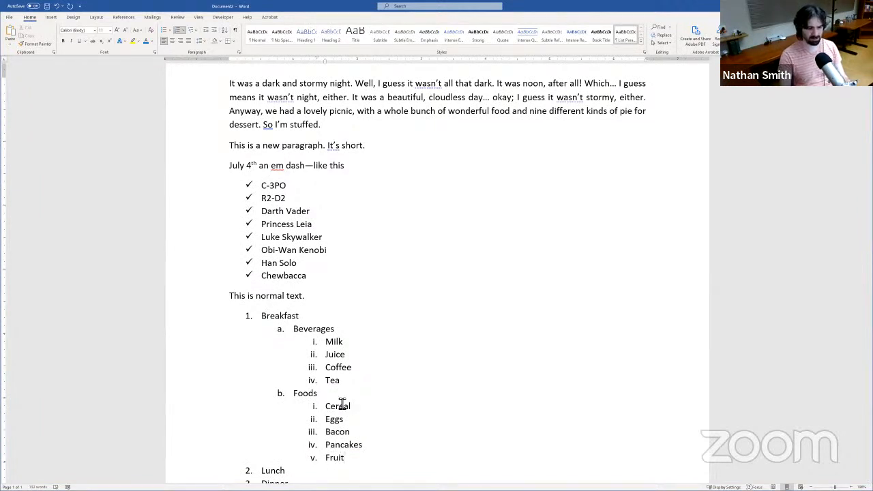
Step: Add the fourth-level items Oranges, Apples and Bananas beneath Fruit in the numbered list
key("Return")
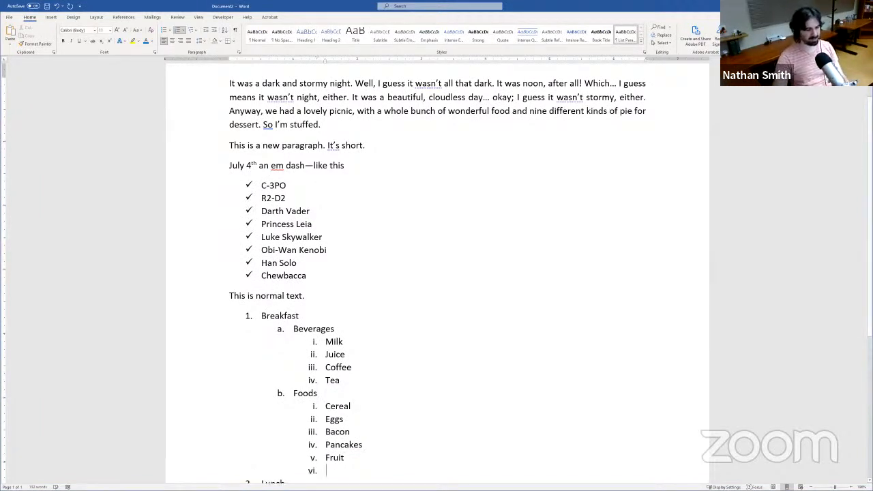
key("Tab")
type("Oranges")
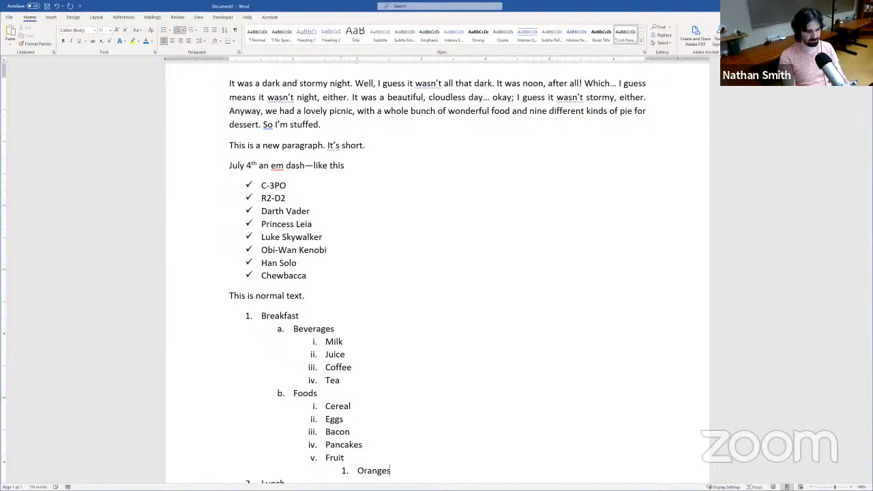
key("Return")
type("Ap")
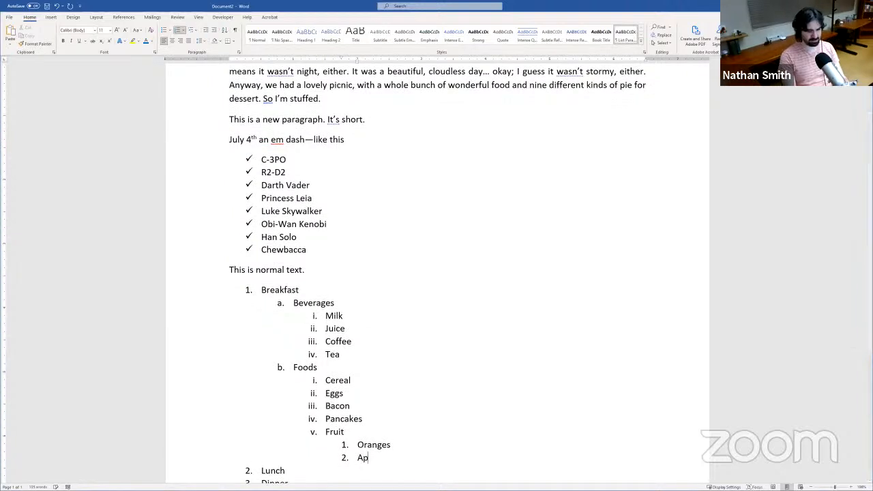
type("ples Ban")
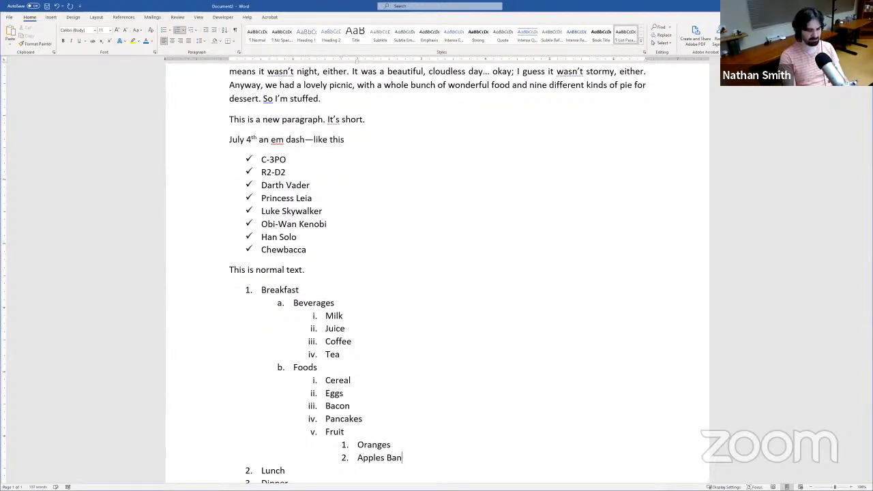
key("BackSpace")
key("BackSpace")
key("BackSpace")
key("BackSpace")
key("Return")
type("Banas")
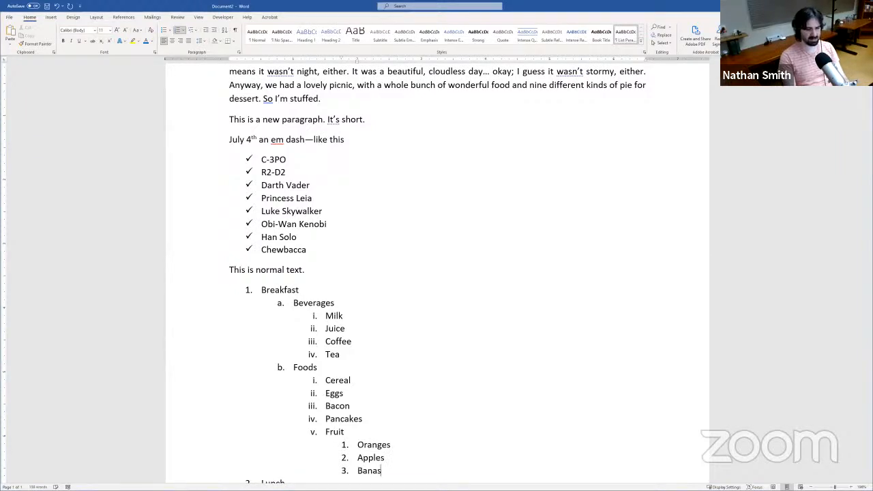
key("BackSpace")
type("nanas")
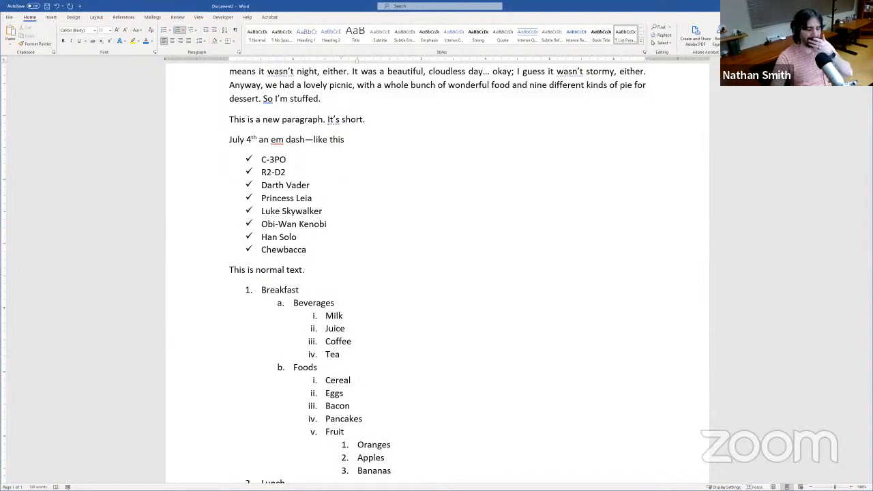
Step: End the numbered list after Dinner and add the normal paragraph "This is not on the list." followed by an empty line
scroll(345, 320, "down", 3)
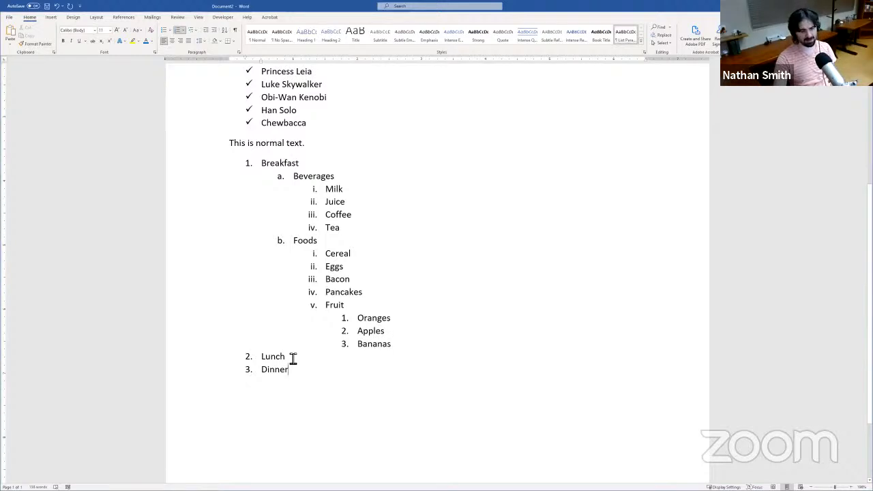
key("Return")
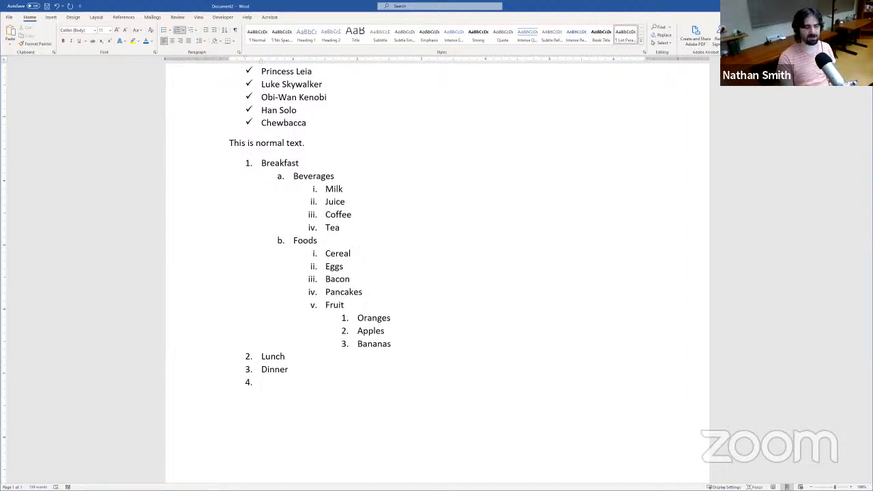
key("BackSpace")
key("BackSpace")
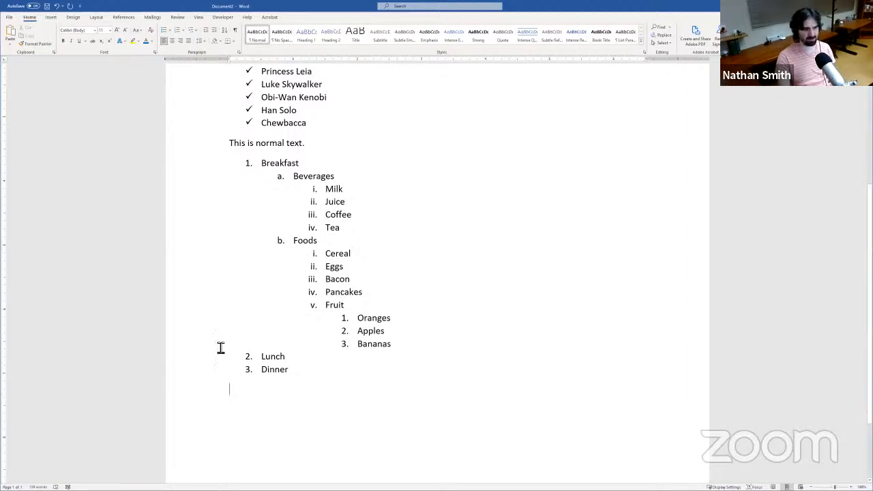
type("This i")
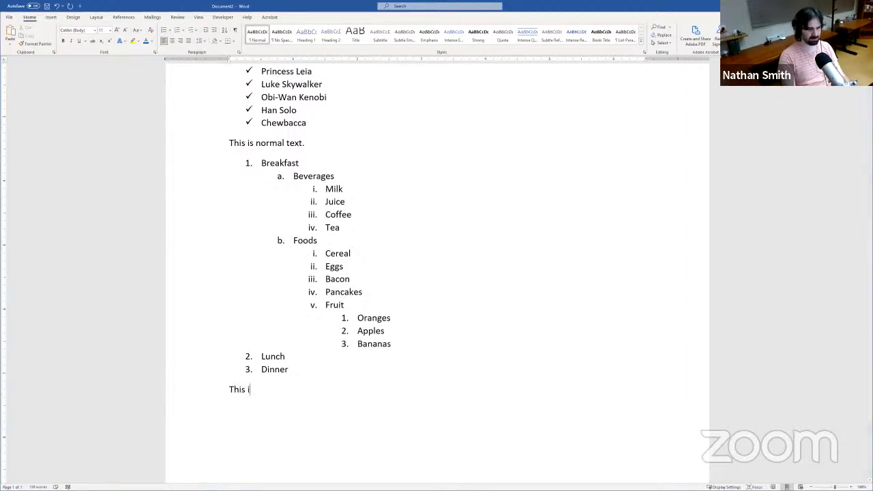
type("s not on the list.")
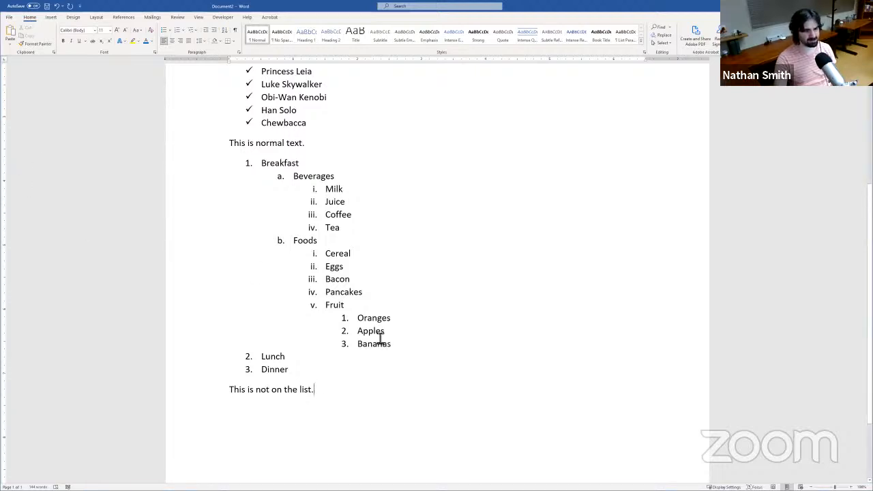
key("Return")
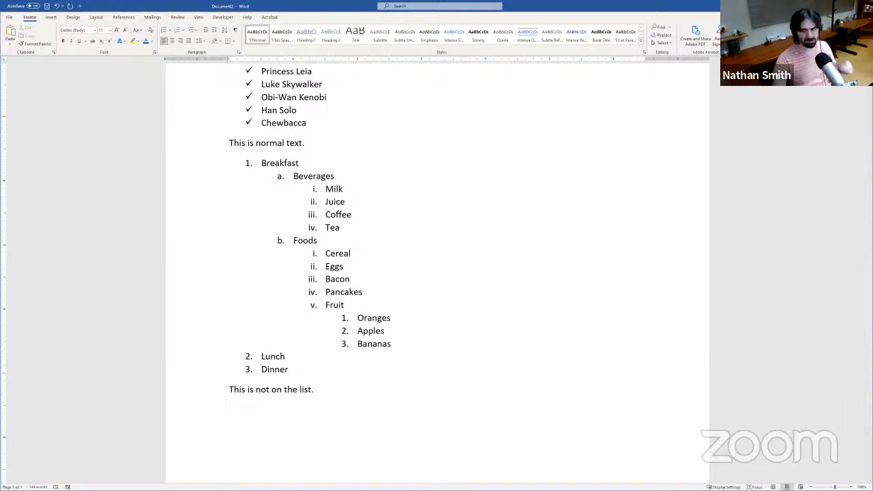
Step: Insert an empty paragraph between the opening story paragraph and "This is a new paragraph."
scroll(279, 333, "down", 2)
scroll(280, 333, "up", 5)
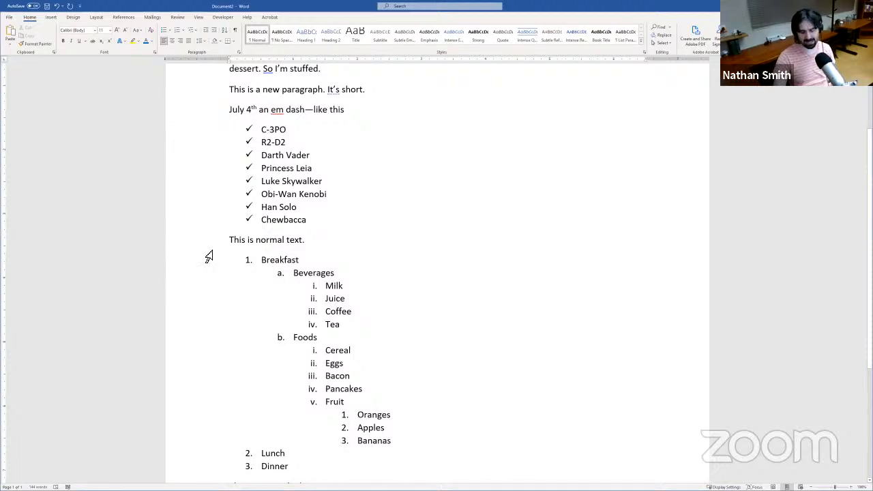
scroll(331, 199, "down", 4)
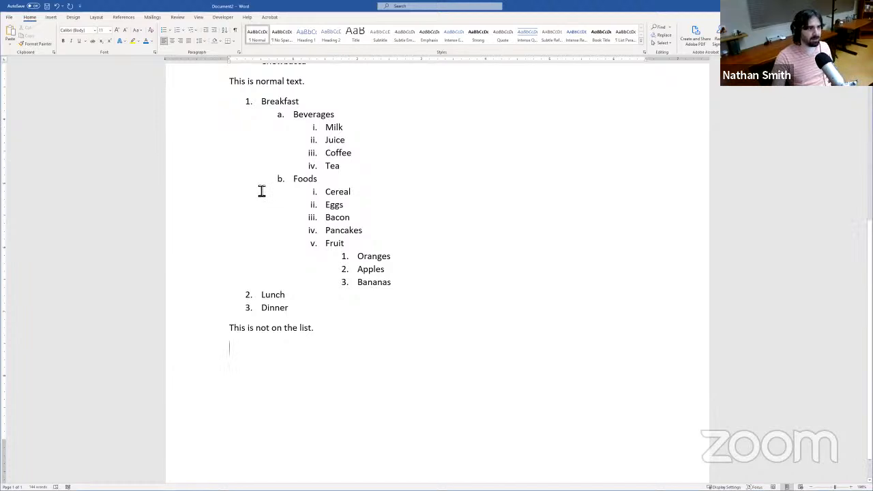
scroll(335, 175, "up", 8)
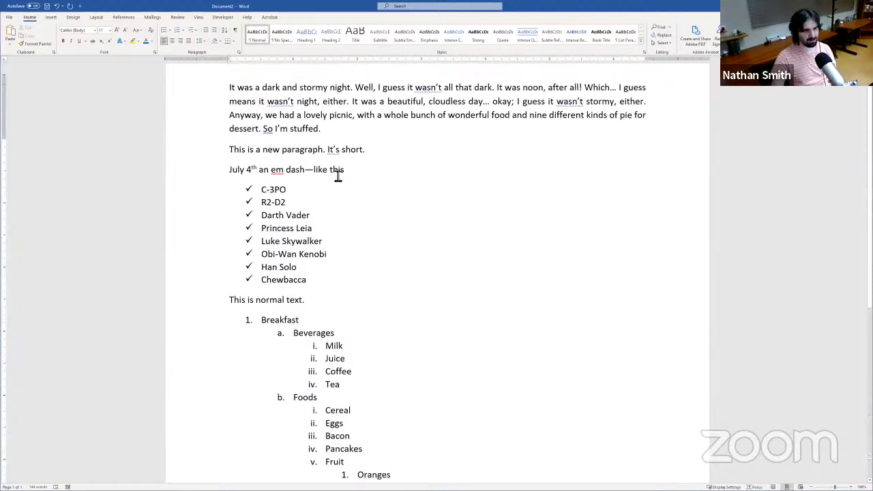
left_click(370, 189)
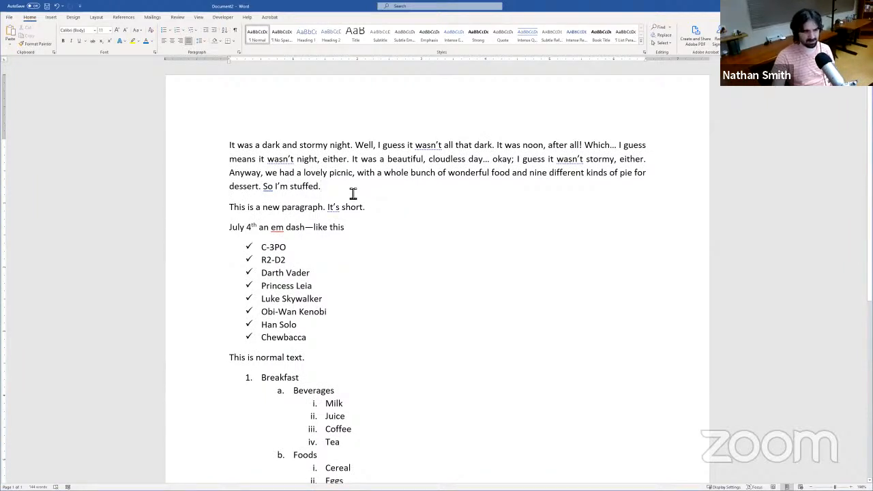
key("Return")
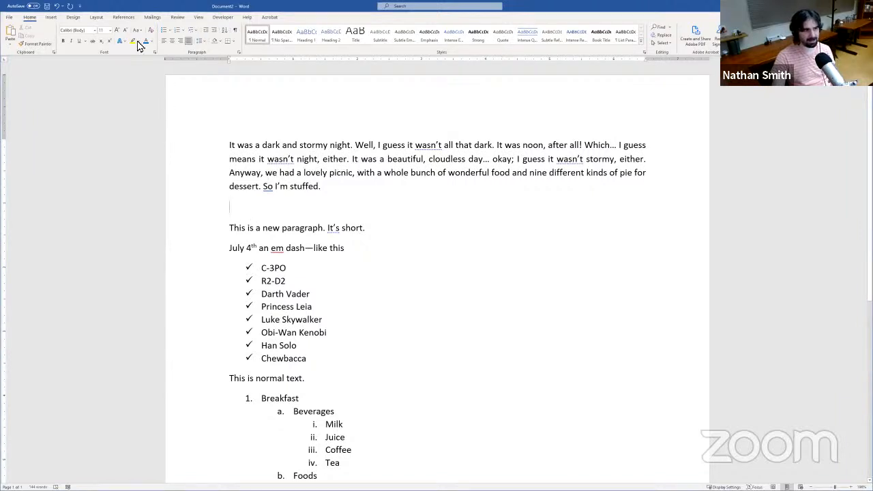
Step: Insert the picture stored on this device in the Data-Basics folder of Digital Literacy - Documents into the empty paragraph
left_click(51, 17)
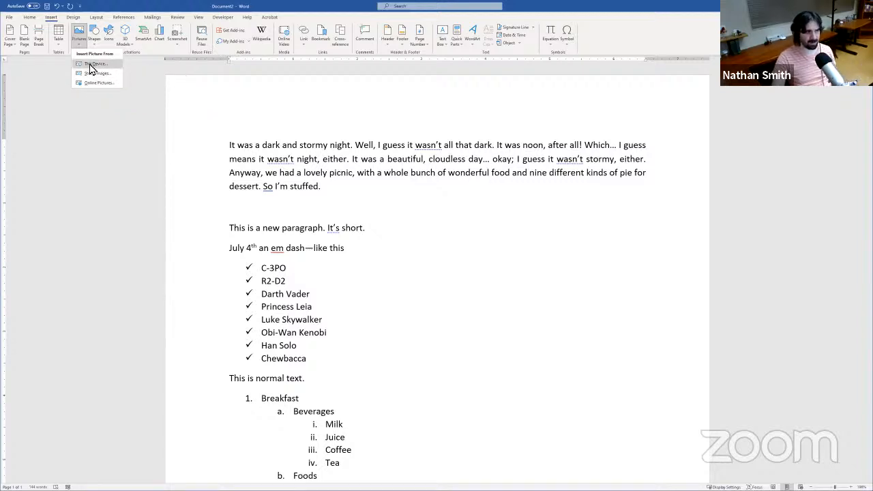
left_click(90, 65)
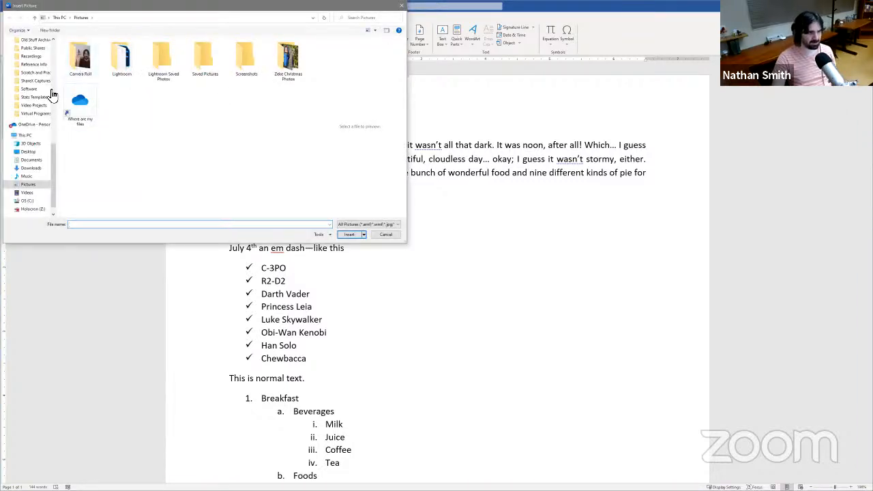
left_click_drag(53, 175, 52, 39)
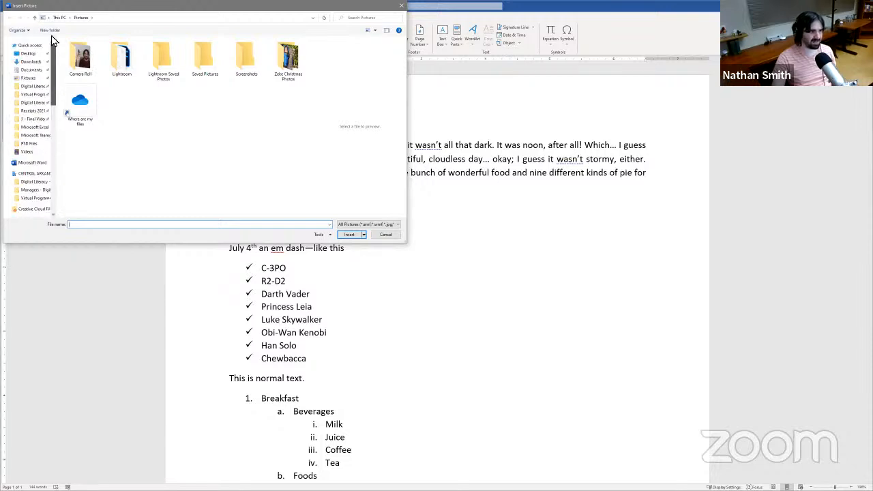
left_click(26, 80)
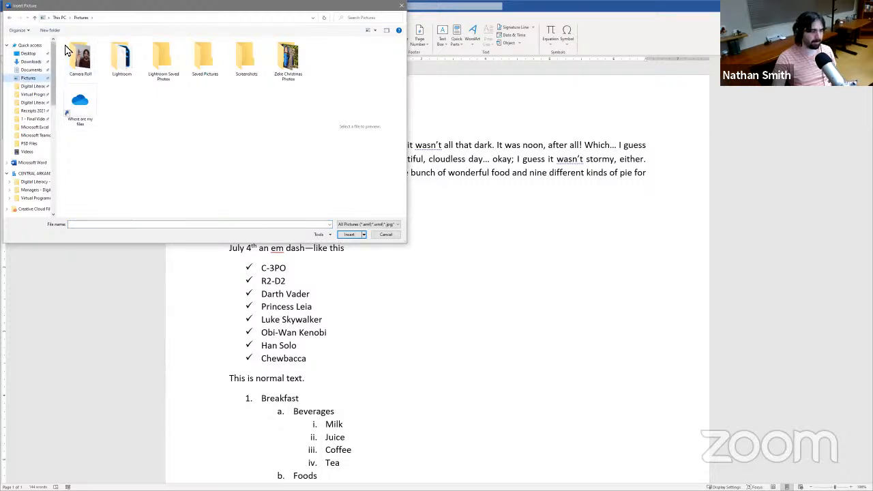
left_click(33, 87)
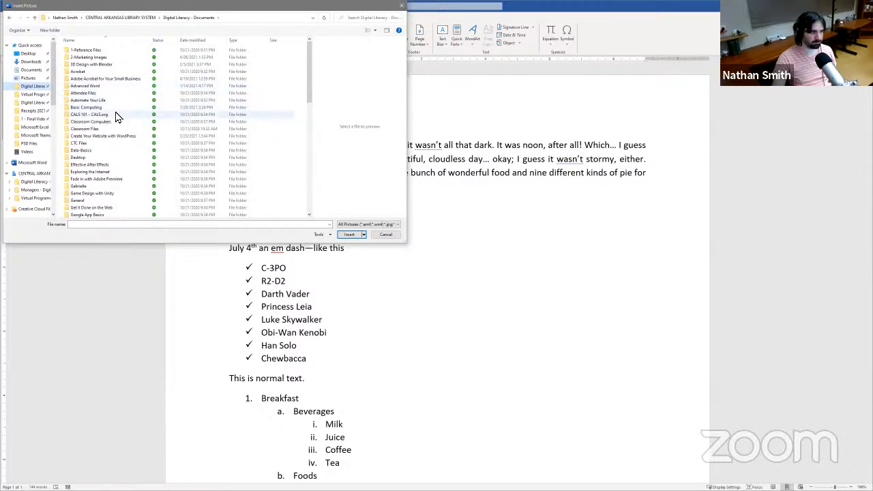
left_click(123, 151)
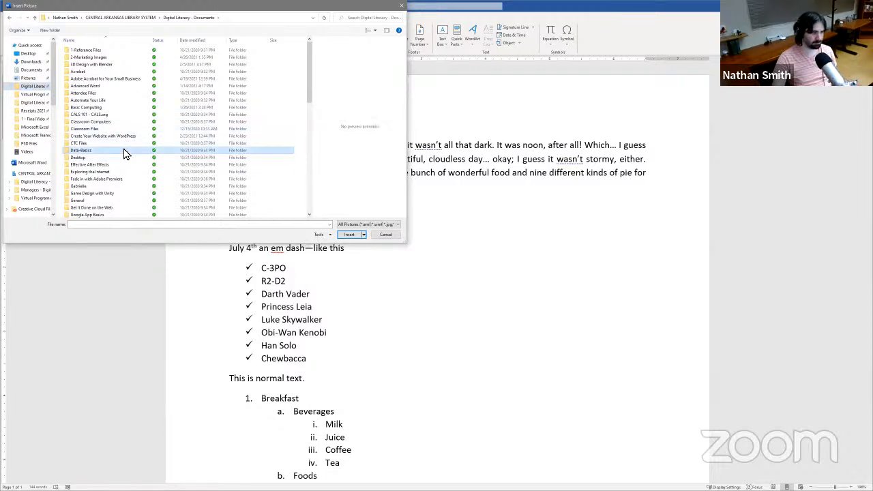
double_click(123, 151)
left_click(85, 70)
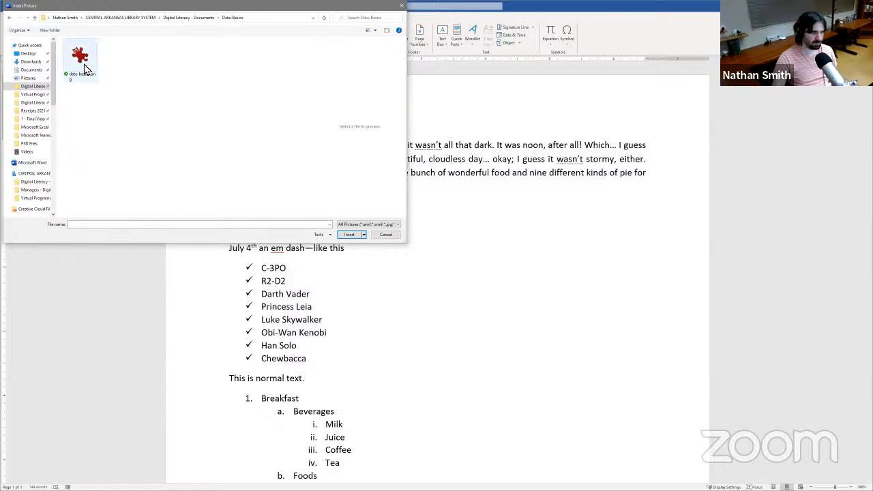
left_click(356, 235)
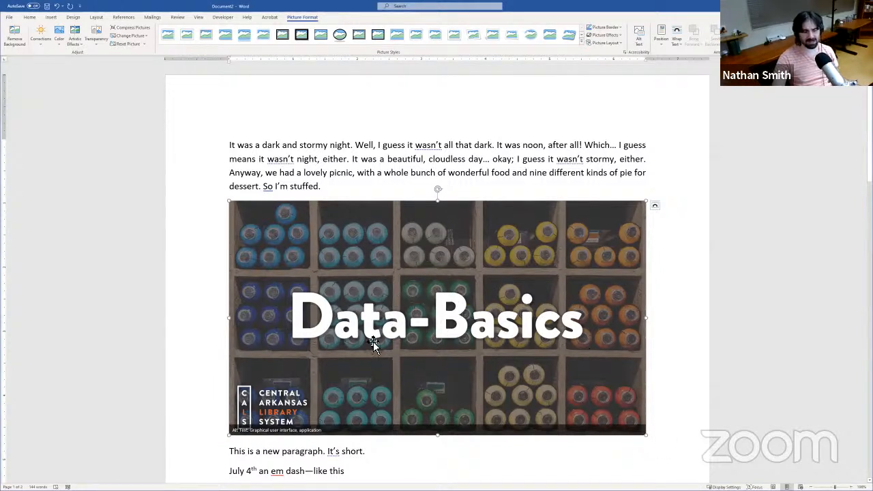
Step: Move the Data-Basics picture into the opening paragraph, directly after the word "cloudless"
left_click(380, 161)
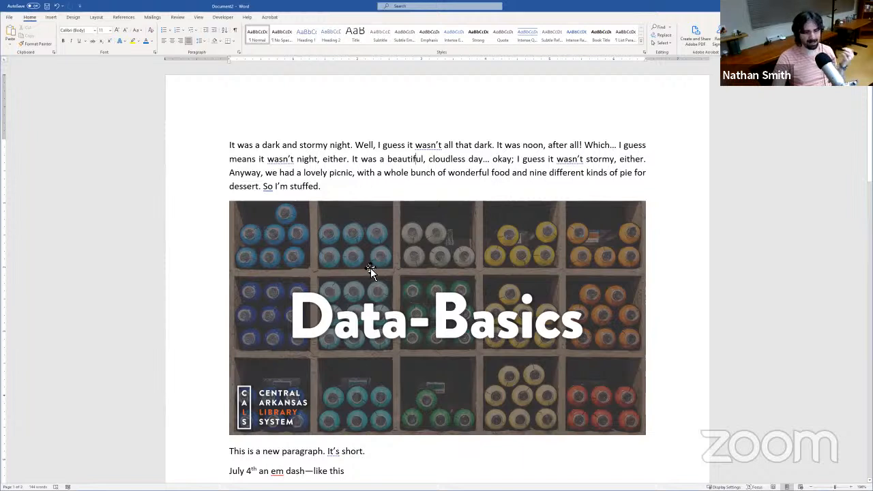
left_click(361, 182)
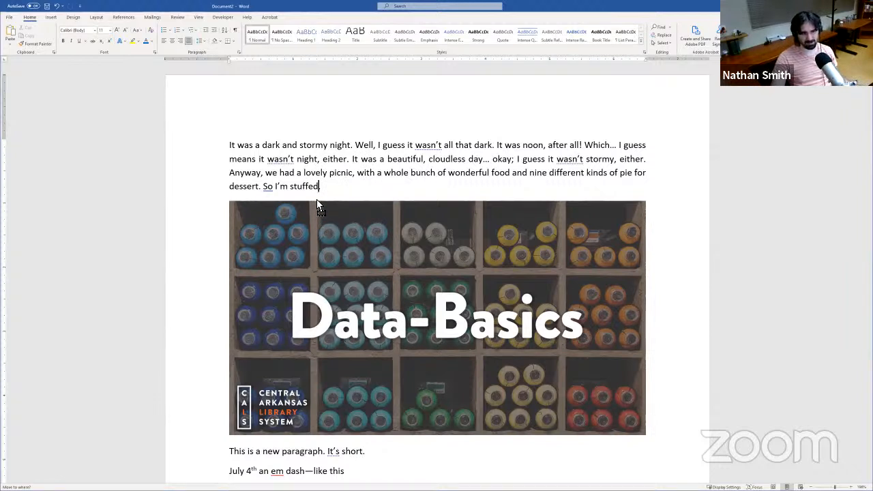
mouse_move(317, 203)
left_mouse_down()
mouse_move(327, 172)
mouse_move(437, 183)
mouse_move(432, 165)
mouse_move(383, 159)
mouse_move(349, 176)
mouse_move(475, 166)
mouse_move(468, 171)
left_mouse_up()
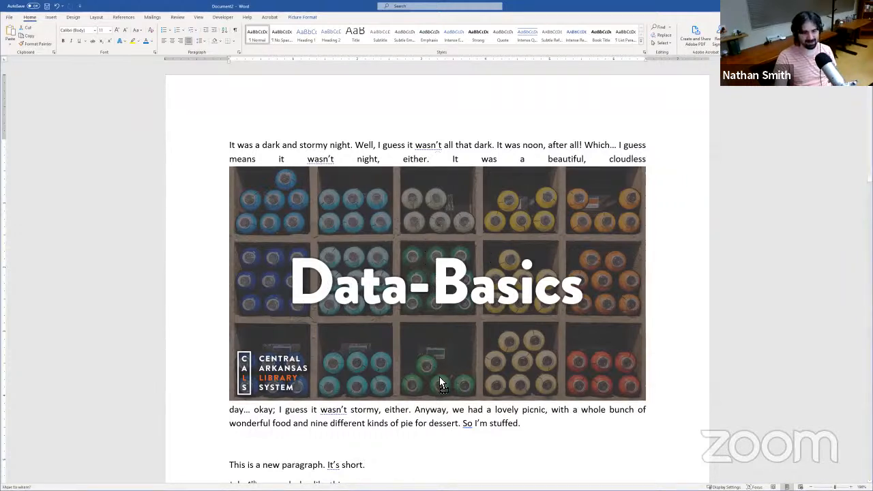
Step: Move the picture back to the empty line below the opening paragraph, and return it to its place after "cloudless"
left_click(462, 425)
left_click(453, 441)
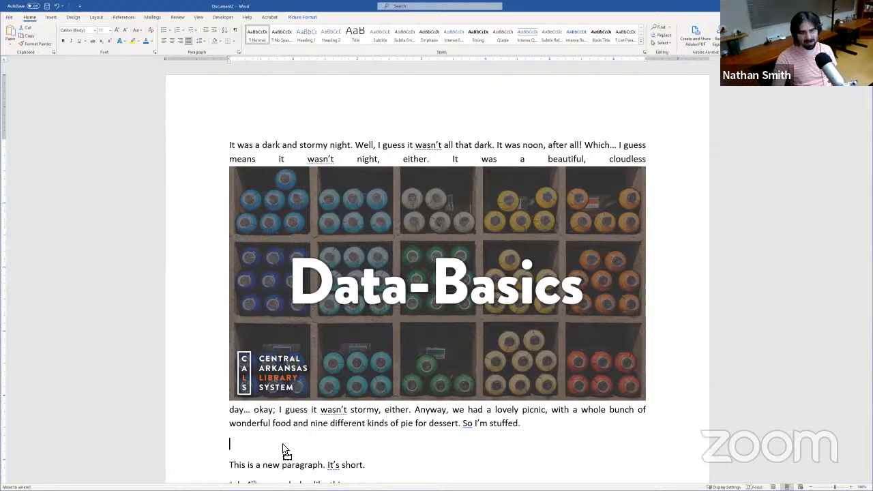
key("BackSpace")
left_click(315, 305)
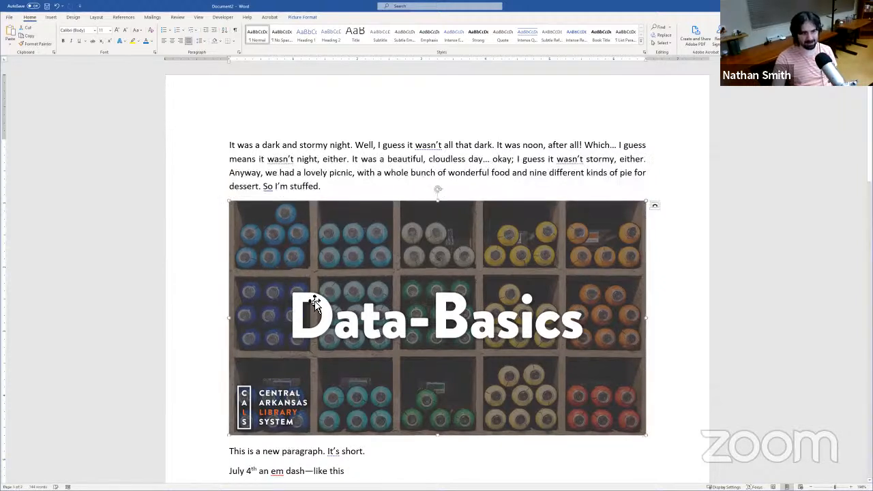
left_click_drag(381, 291, 531, 159)
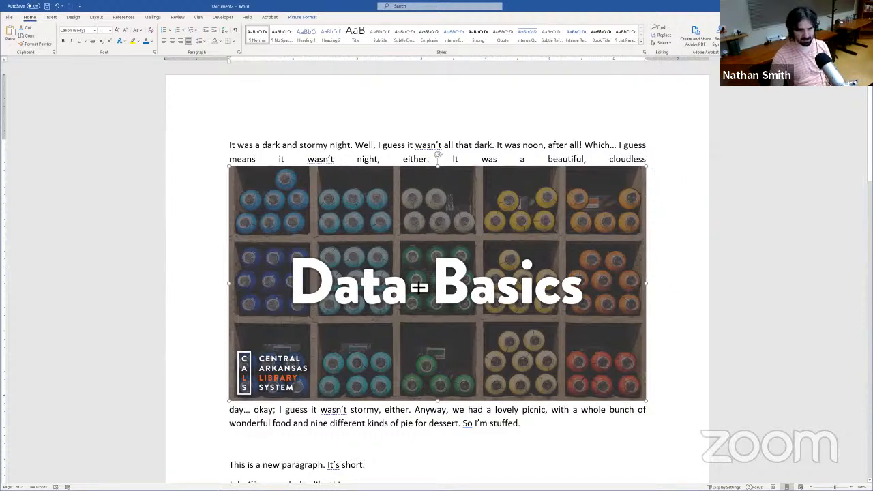
Step: Squeeze only the picture's width to about 3.7 inches, and undo that resize
left_click_drag(419, 287, 471, 289)
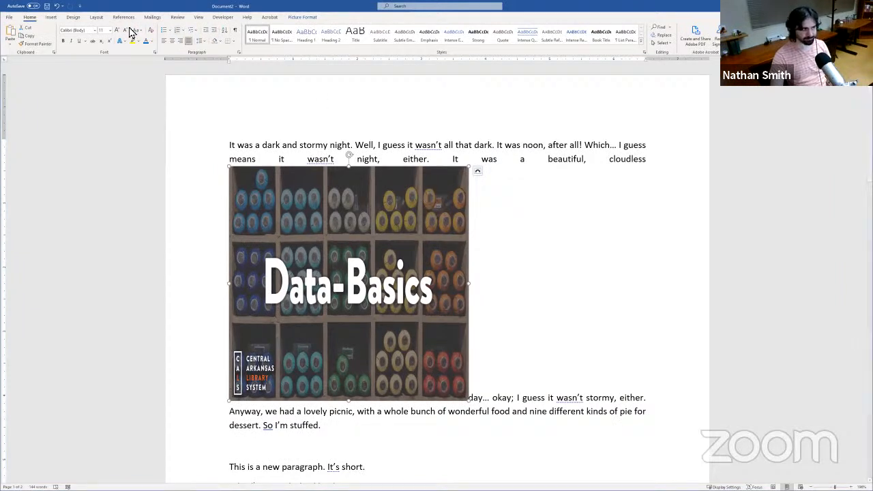
left_click(58, 7)
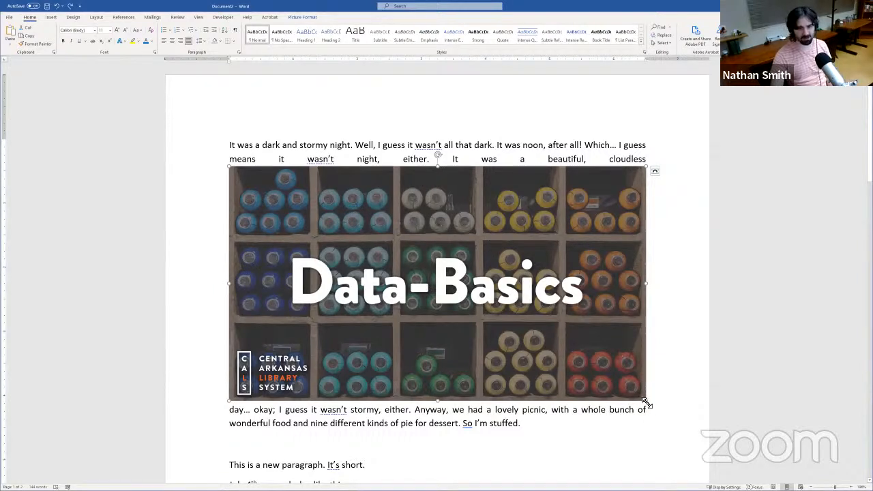
Step: Scale the Data-Basics picture down proportionally to about 4 inches wide
left_click_drag(646, 400, 634, 390)
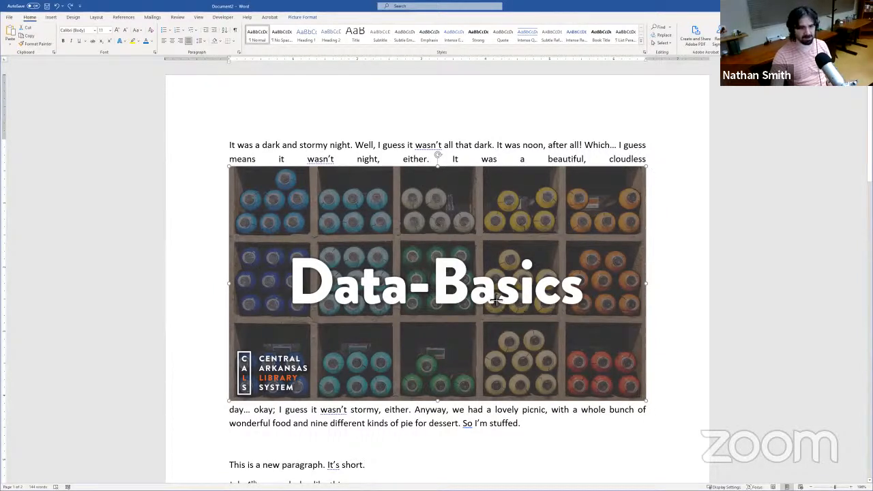
left_click_drag(496, 298, 496, 298)
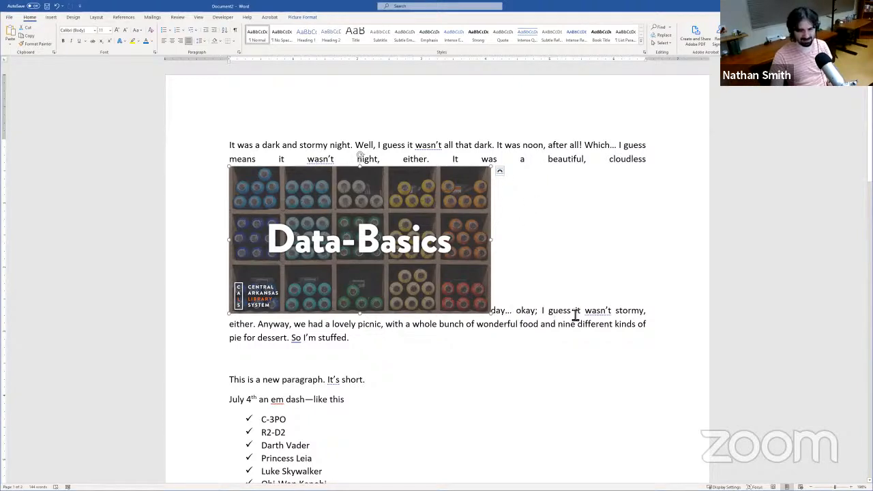
Step: Apply Square text wrapping to the Data-Basics picture and shift it about 1 inch to the right within the opening paragraph
left_click(499, 171)
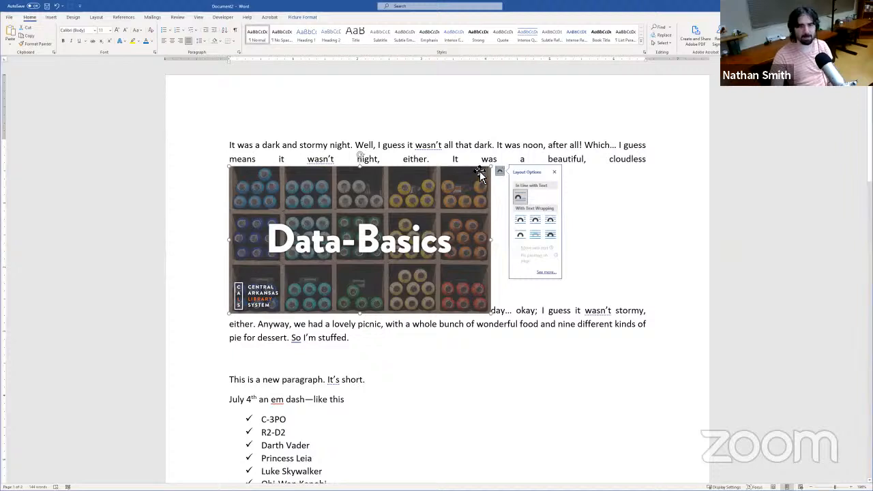
left_click(502, 193)
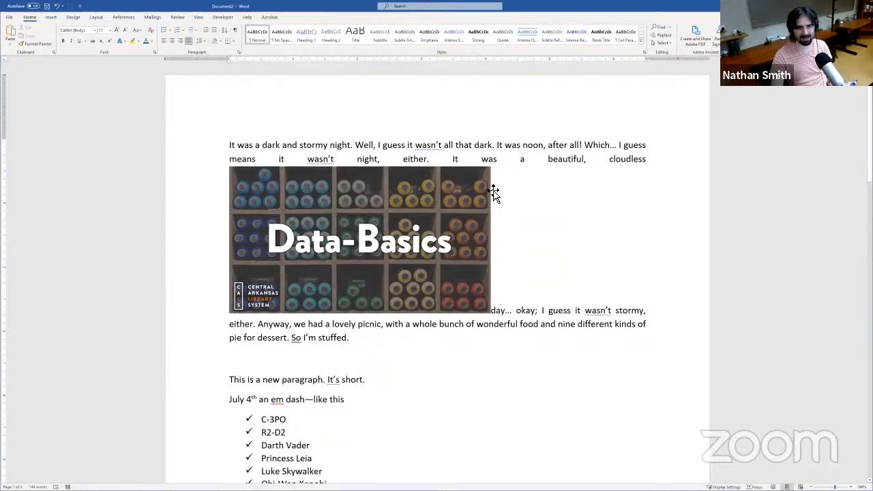
left_click(488, 176)
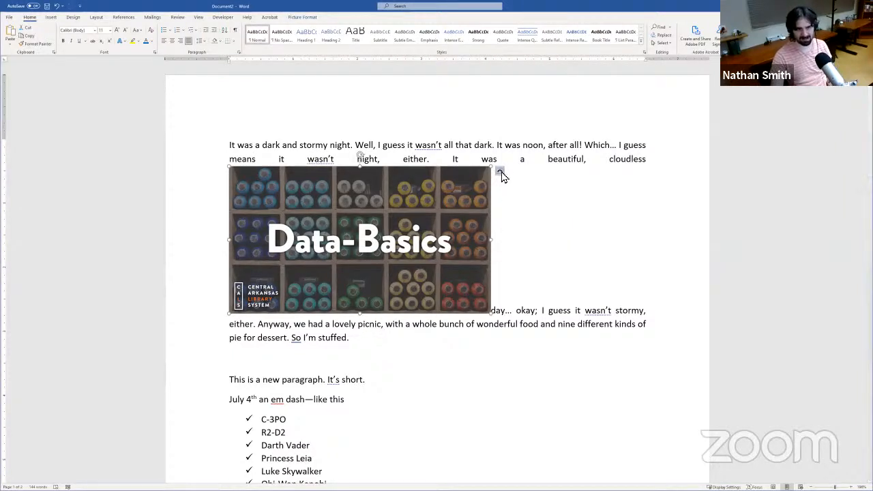
left_click(500, 172)
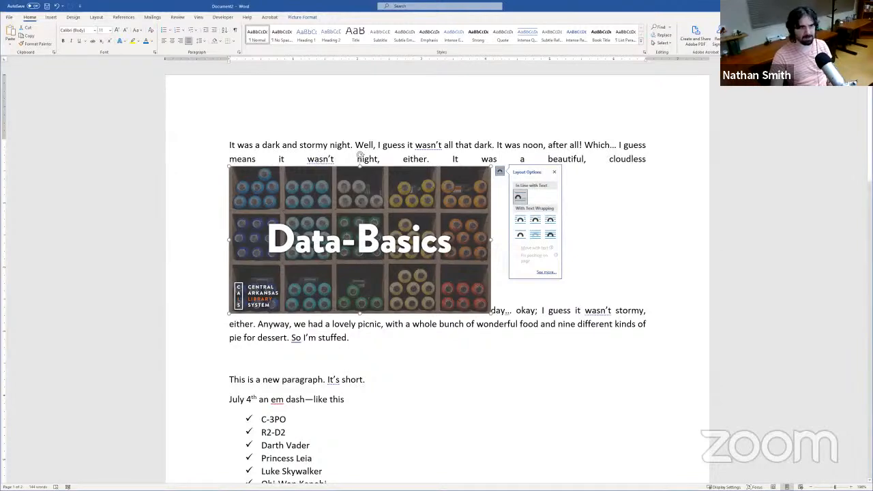
left_click(301, 17)
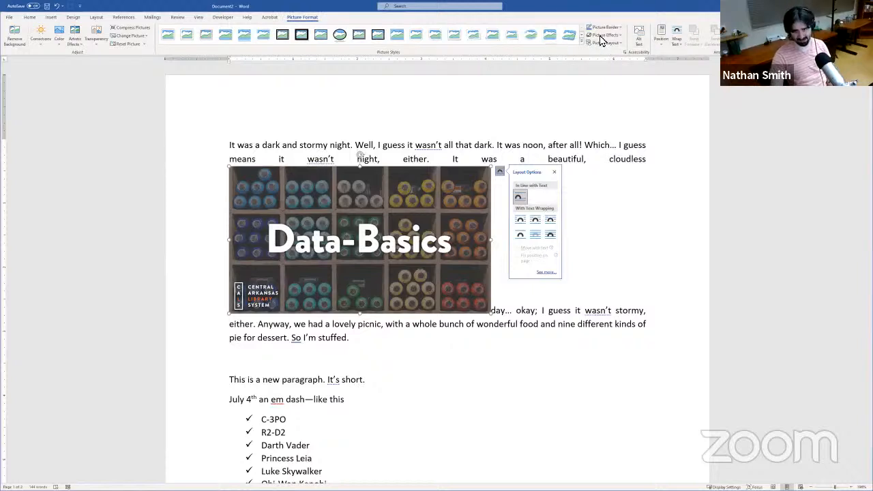
left_click(678, 42)
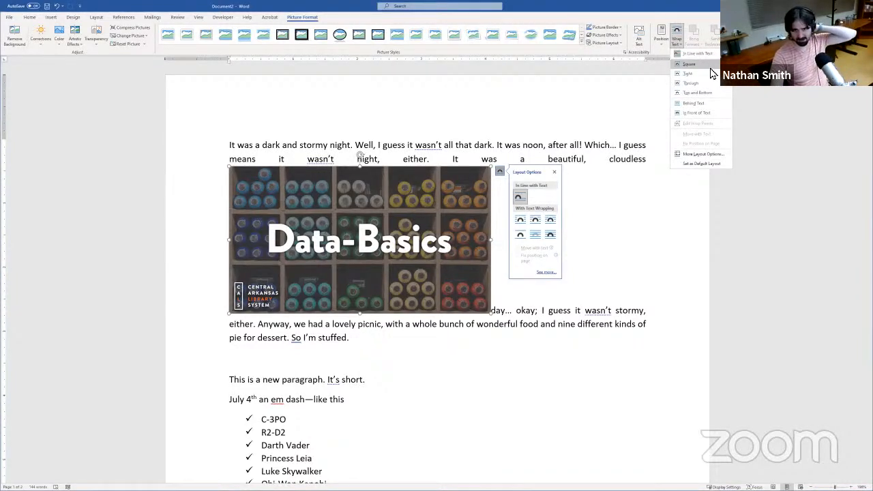
left_click(689, 64)
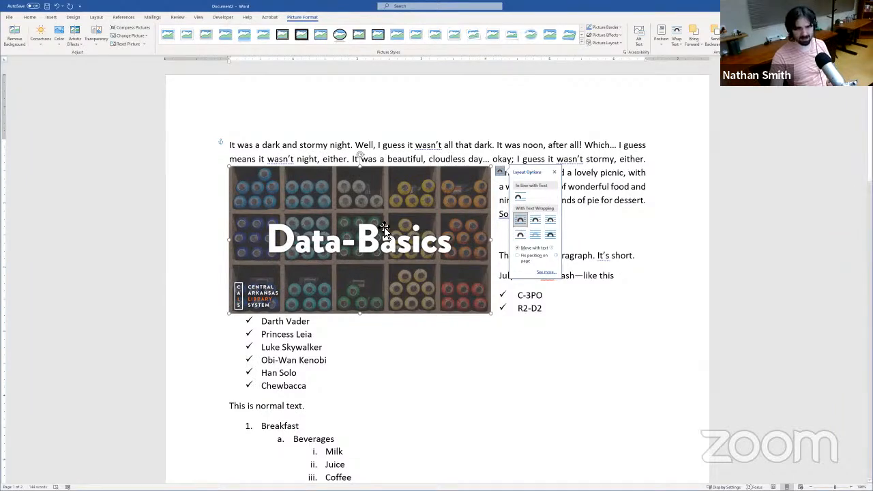
left_click_drag(388, 230, 449, 225)
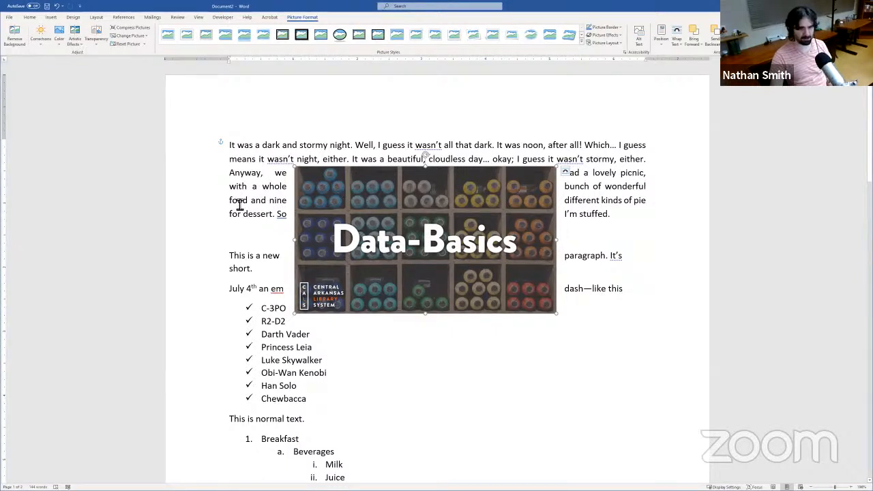
Step: Try Tight and Through text wrapping on the Data-Basics picture
left_click(676, 37)
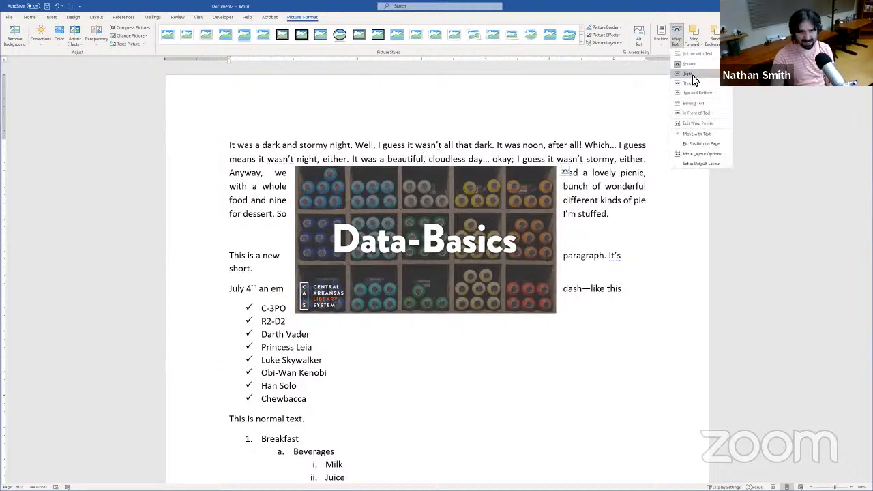
left_click(692, 75)
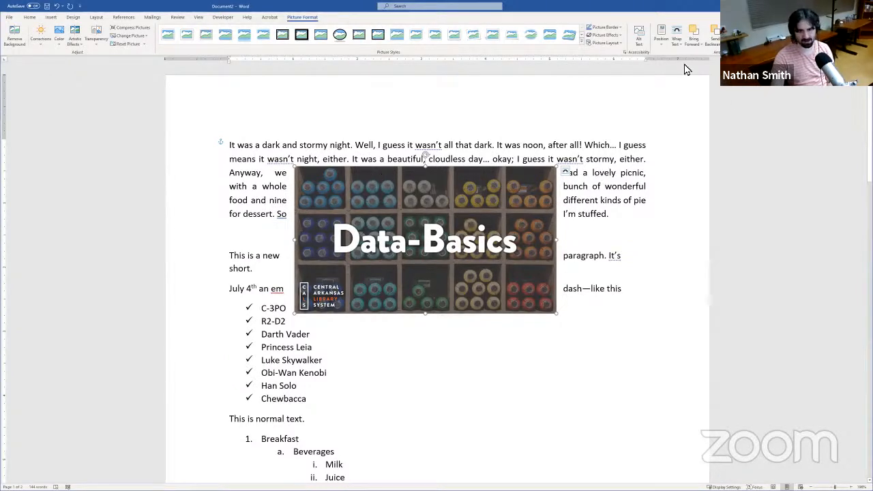
left_click(680, 42)
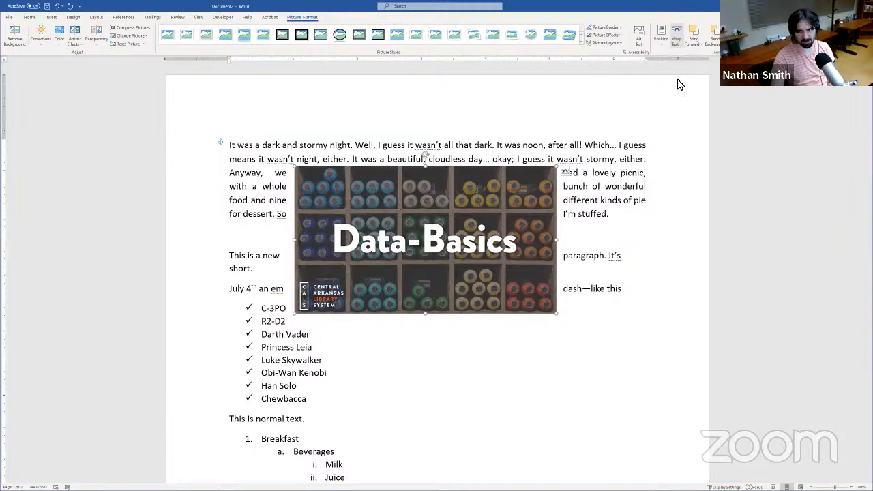
left_click(693, 84)
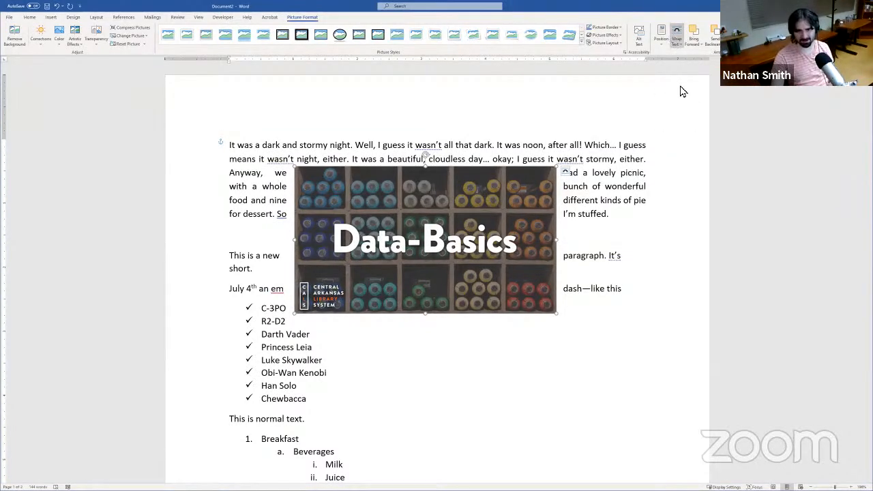
Step: Wrap the text only above and below the picture with Top and Bottom, and move the picture just below the opening paragraph
left_click(678, 42)
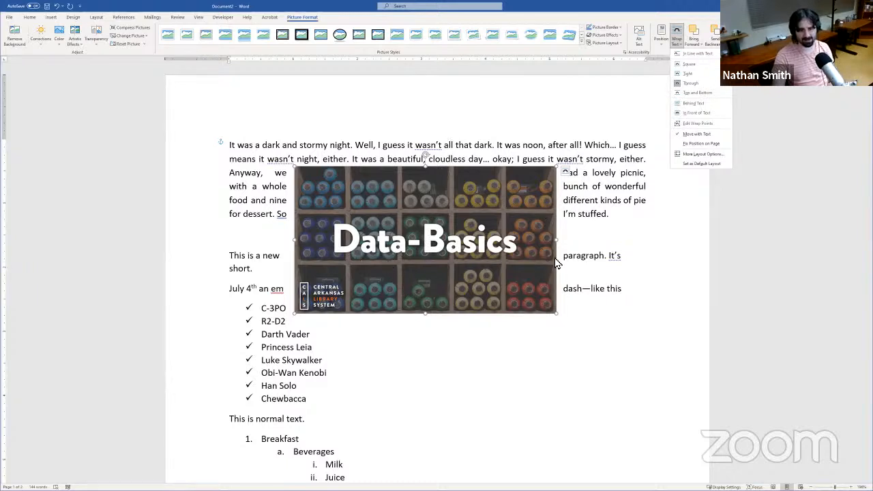
left_click(722, 95)
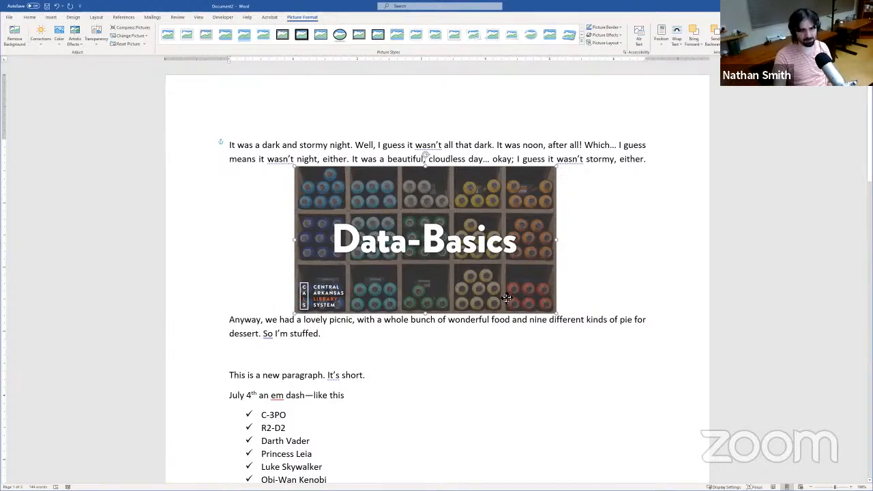
left_click_drag(510, 298, 529, 329)
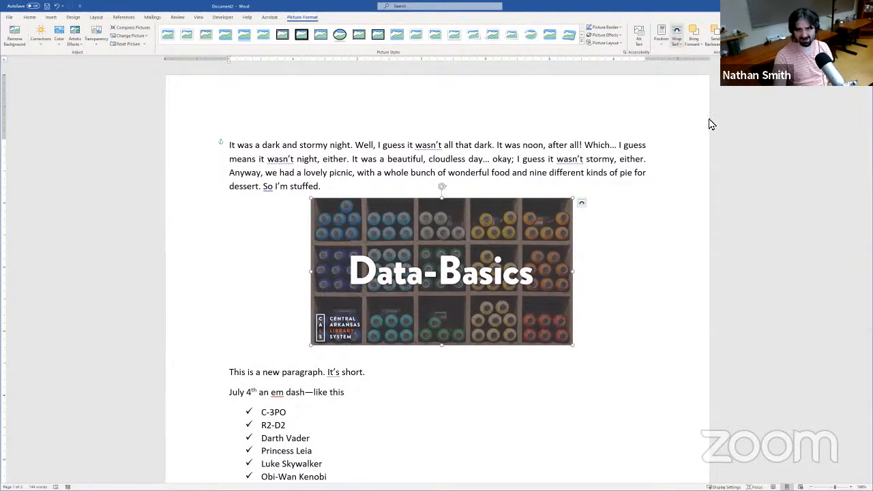
Step: Place the Data-Basics picture behind the text, and review its layout option for fixing the position on the page
left_click(676, 37)
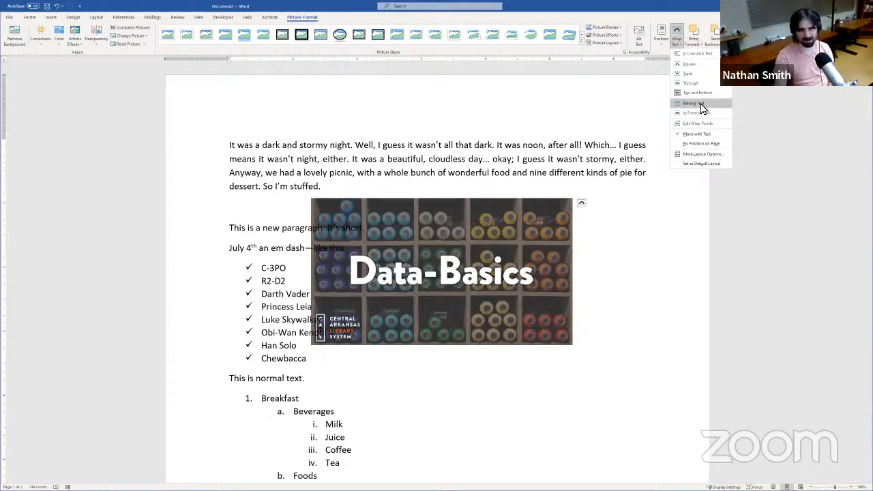
left_click(702, 108)
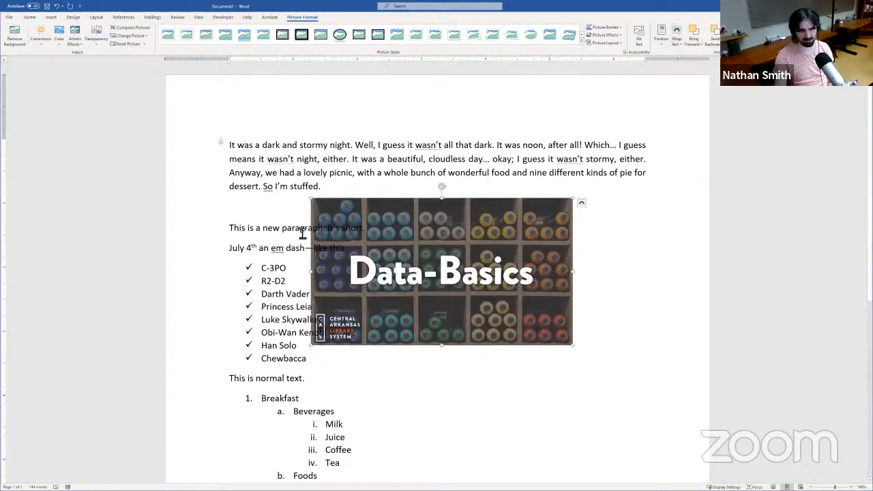
left_click_drag(280, 229, 261, 225)
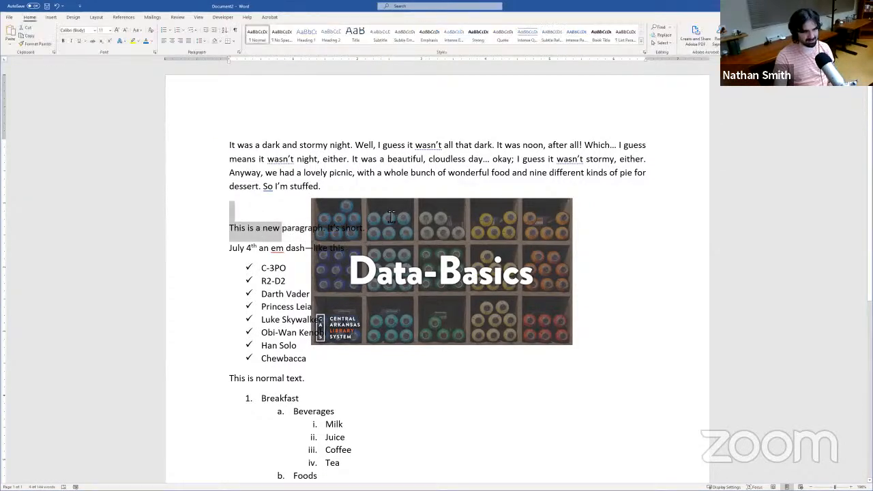
left_click(459, 247)
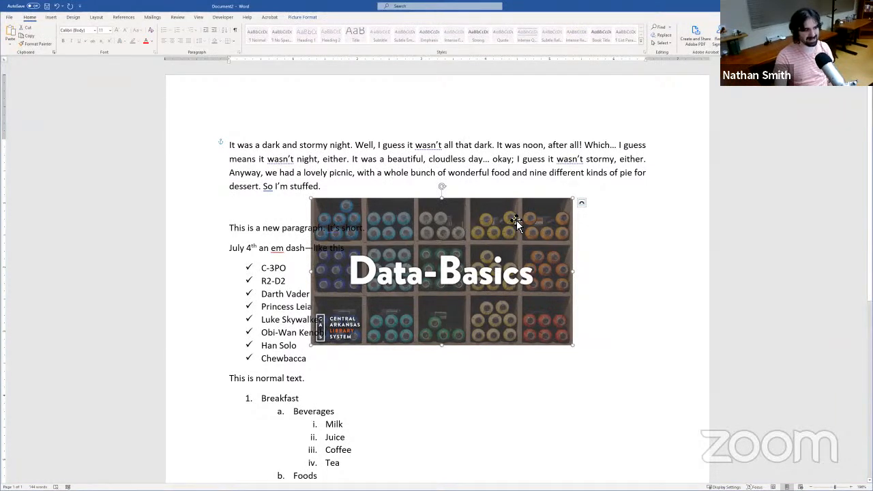
left_click(582, 204)
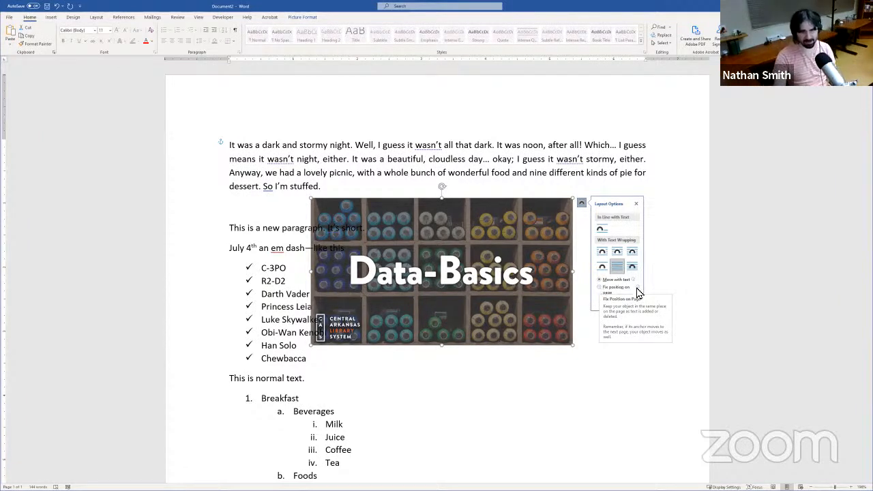
left_click(516, 212)
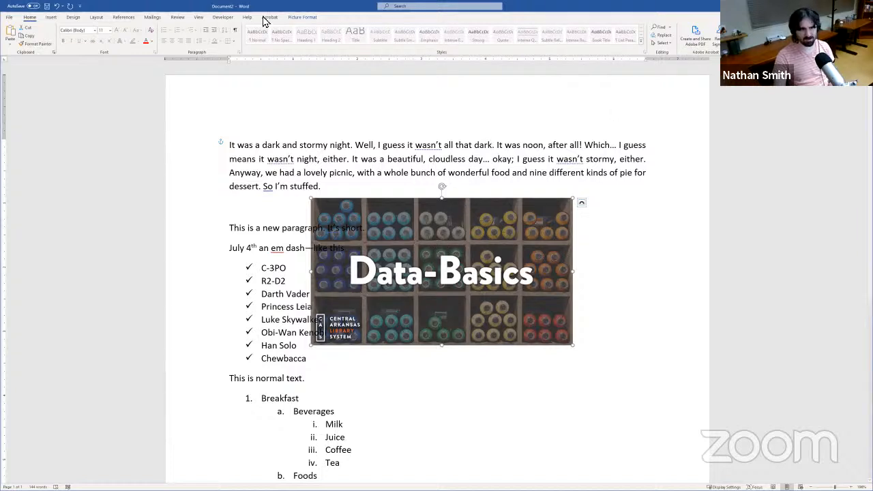
Step: Scale the Data-Basics picture down proportionally from its lower-right corner to about 1.9 inches high and 3.38 inches wide
left_click(302, 18)
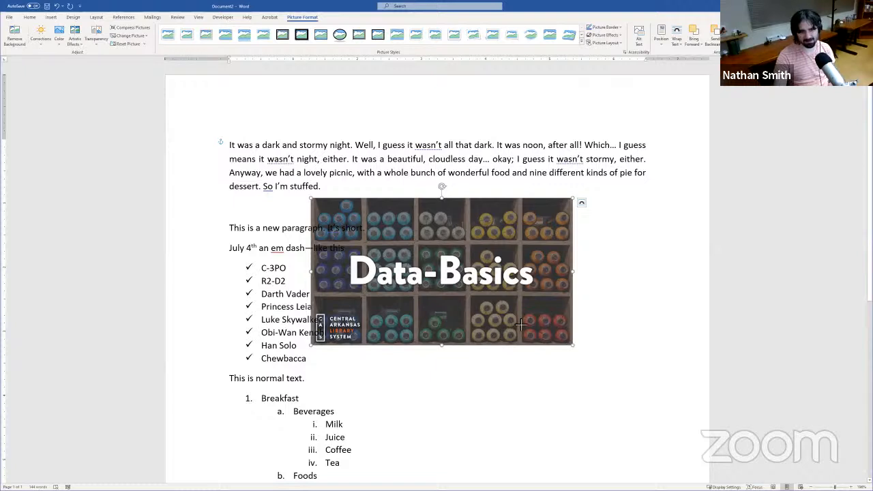
left_click_drag(573, 345, 528, 319)
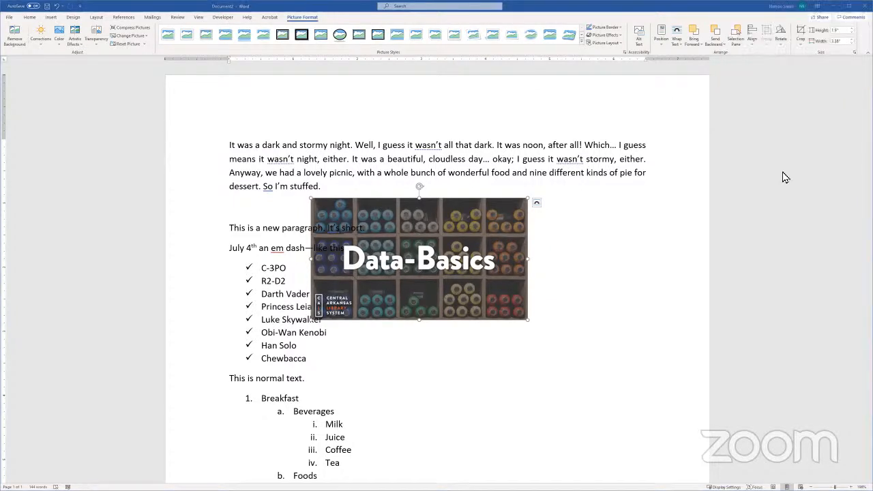
Step: Crop the left and right sides of the Data-Basics picture to leave it about 2.31 inches wide
left_click(799, 38)
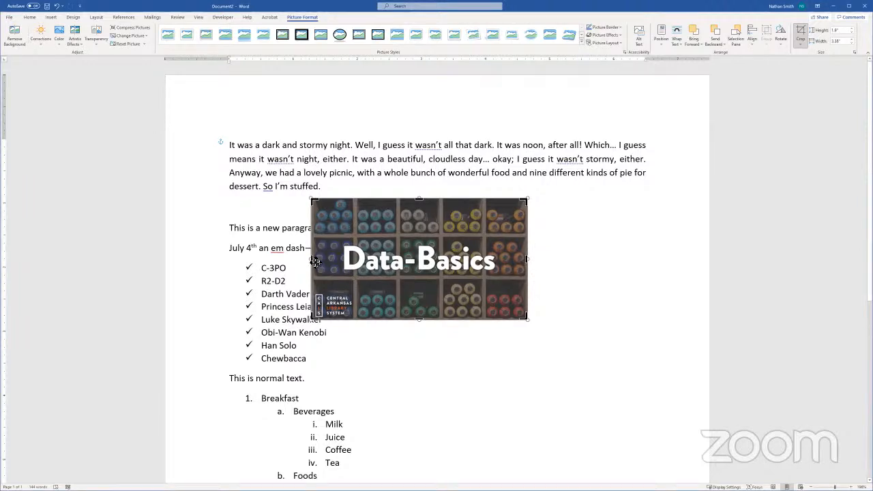
left_click_drag(313, 260, 332, 266)
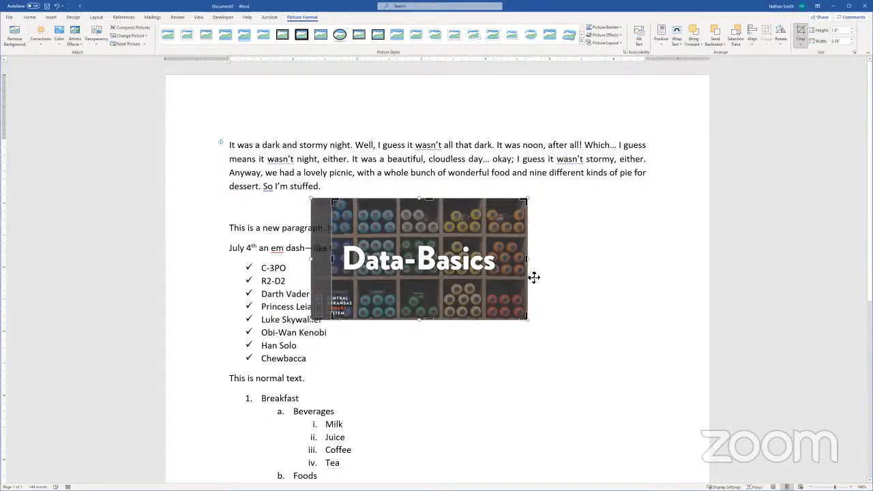
left_click_drag(532, 266, 480, 263)
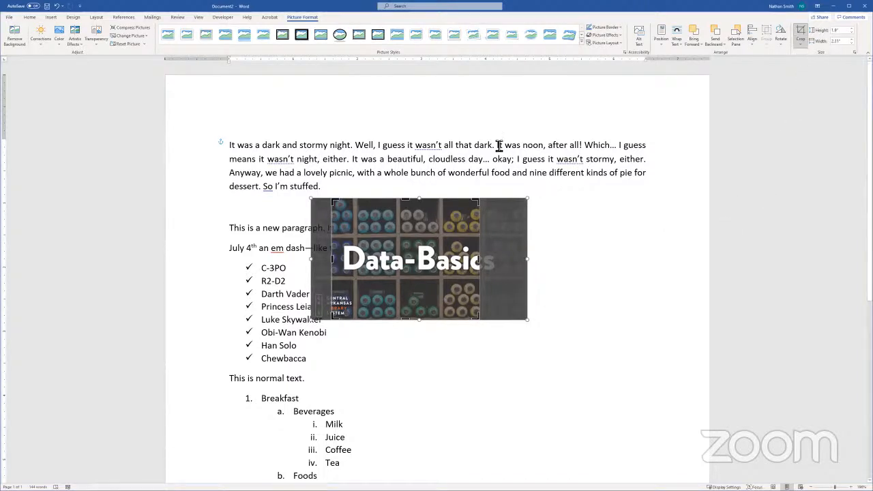
left_click(481, 169)
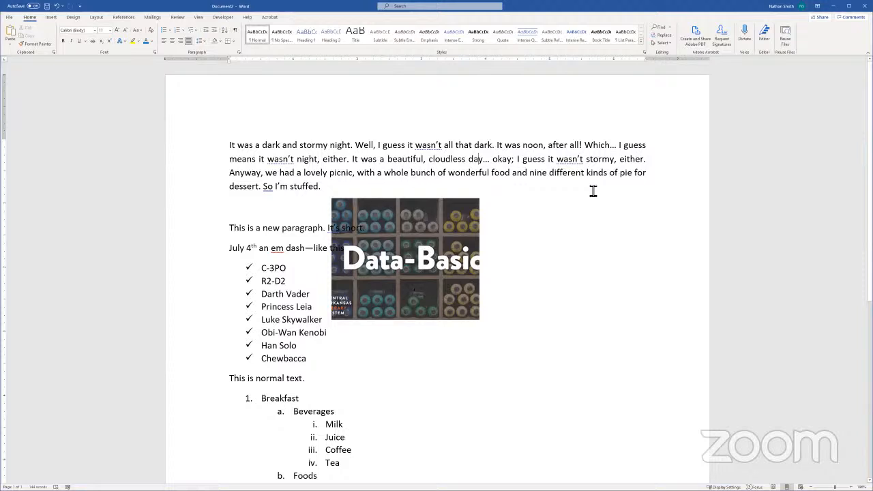
Step: Undo both side crops of the Data-Basics picture and leave cropping
left_click(448, 235)
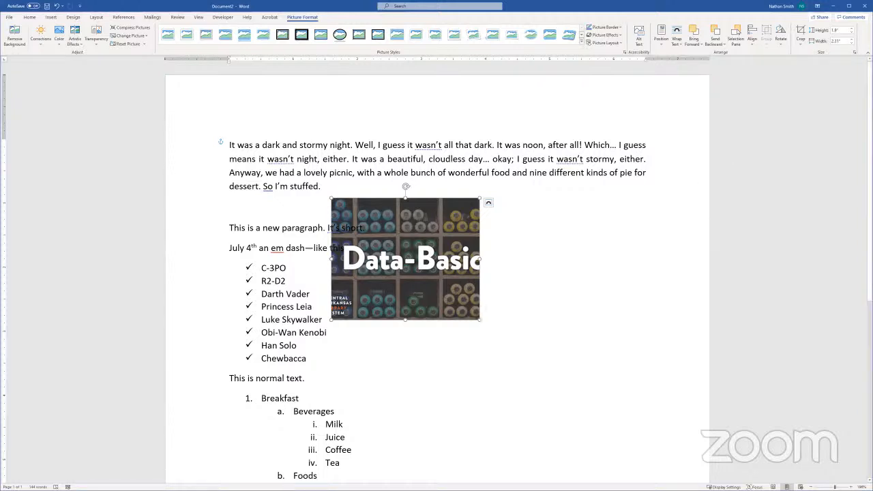
left_click(801, 44)
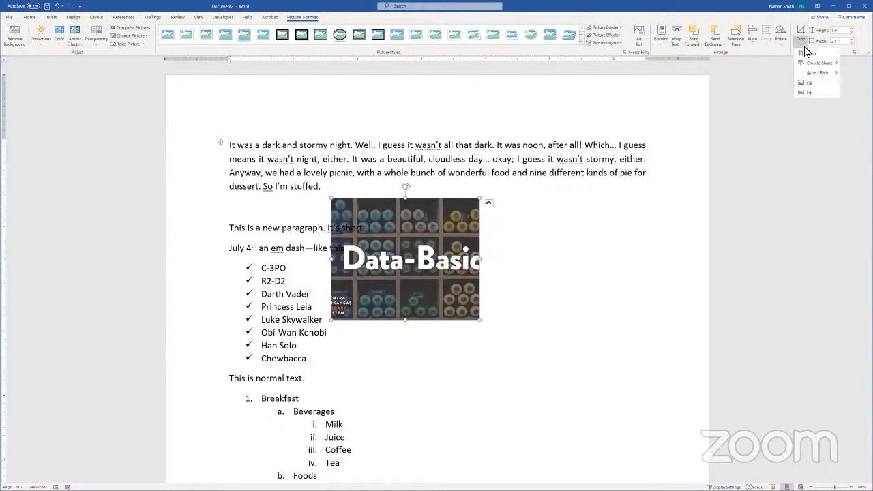
left_click(802, 47)
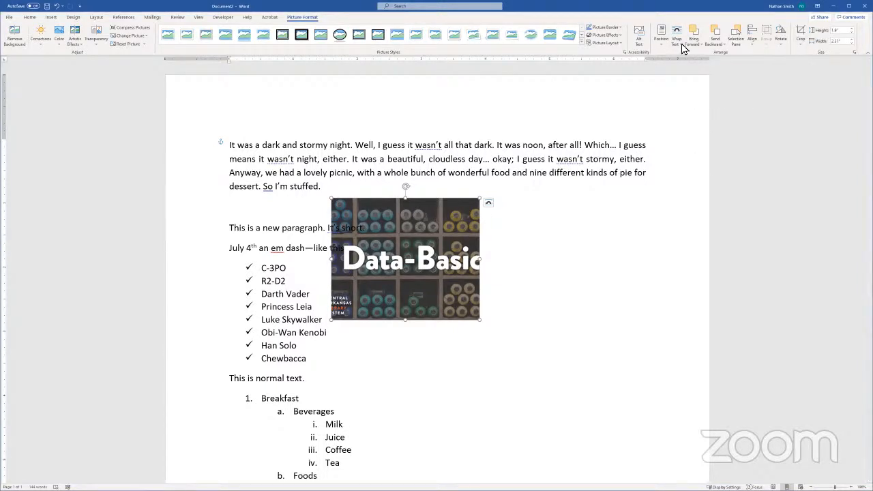
left_click(57, 7)
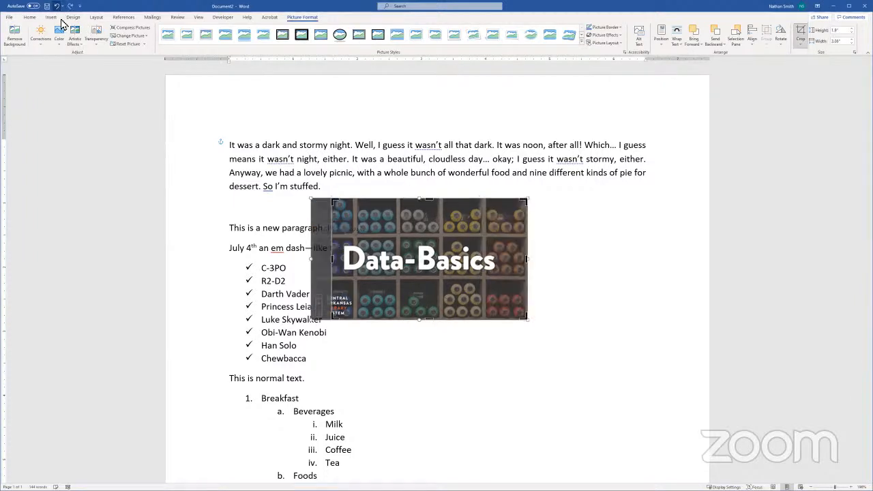
left_click(57, 6)
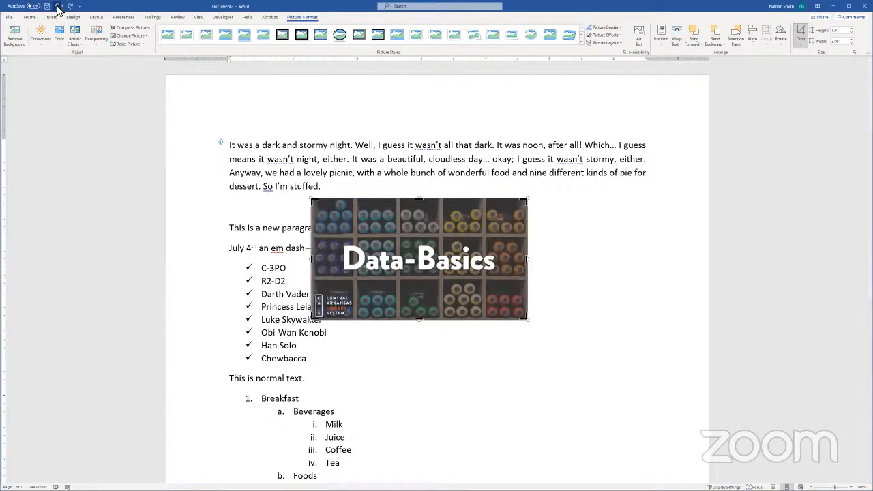
left_click(294, 172)
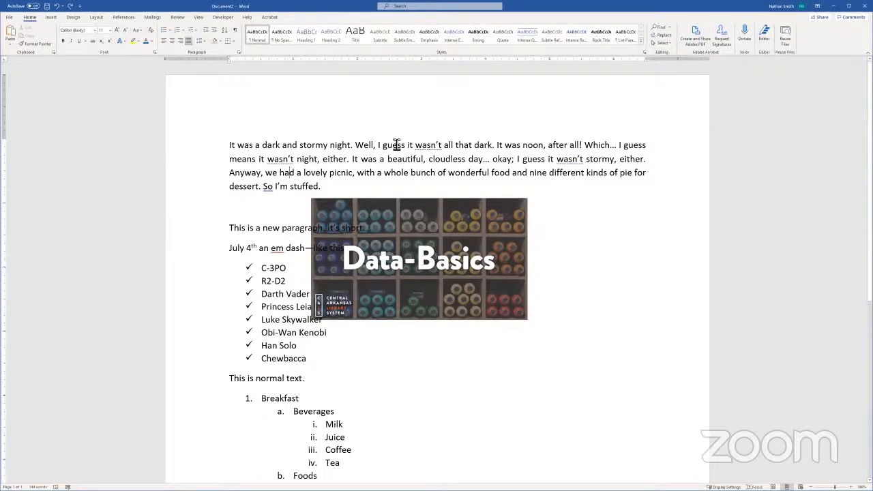
left_click(358, 190)
left_click(56, 19)
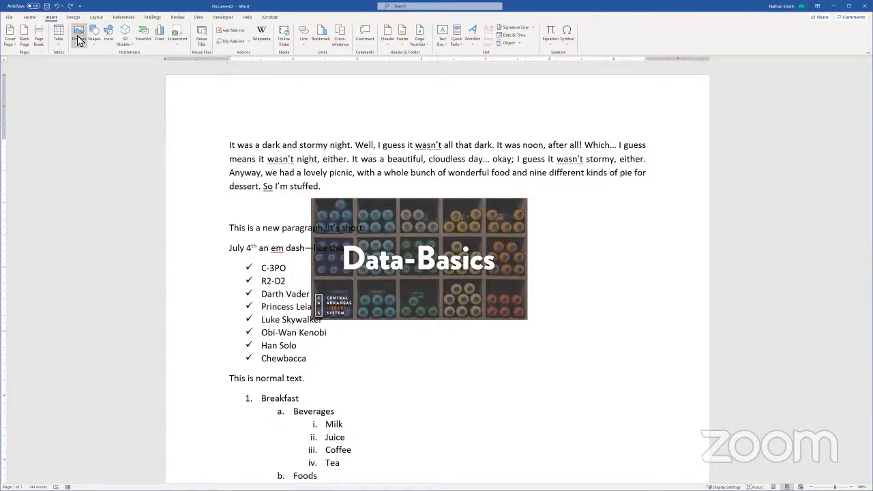
left_click(79, 42)
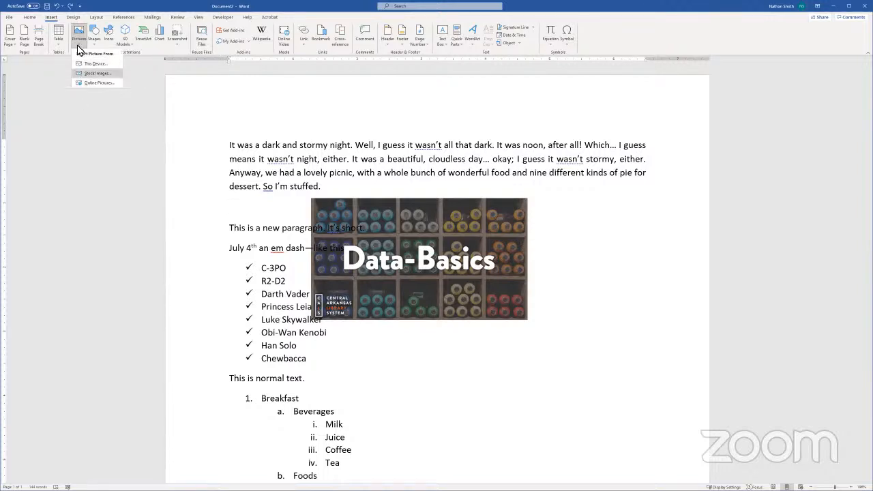
left_click(80, 38)
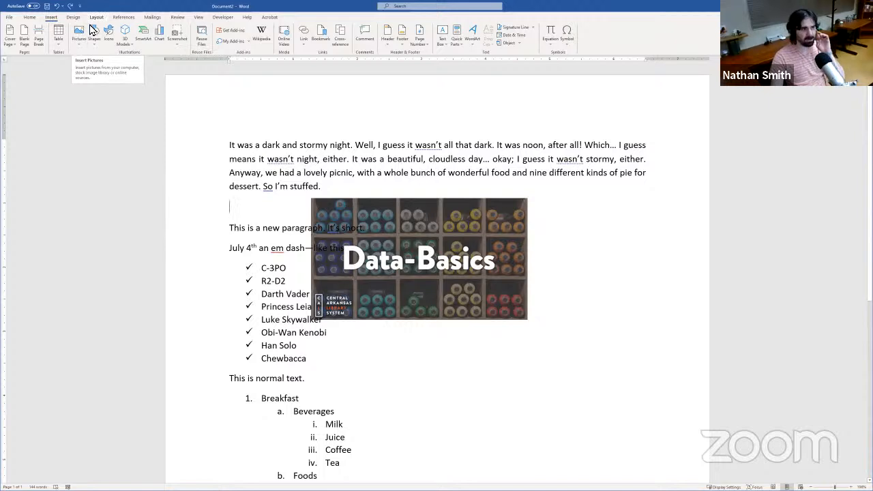
left_click(72, 42)
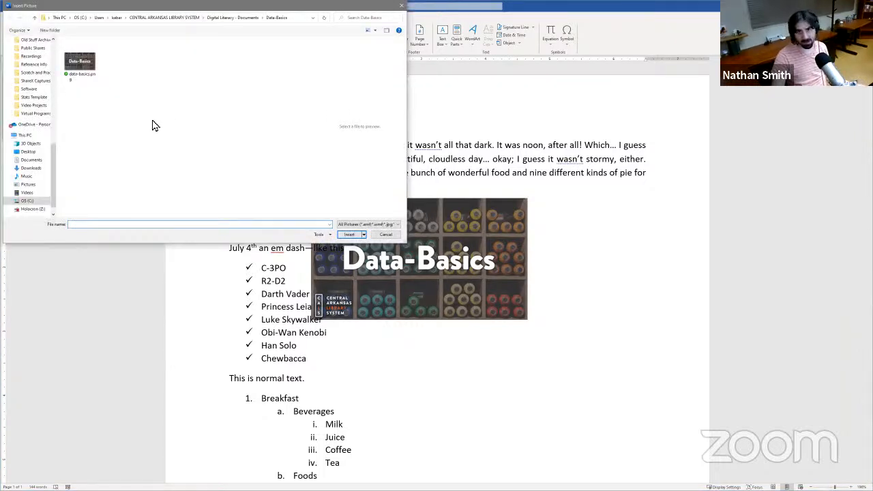
left_click(89, 63)
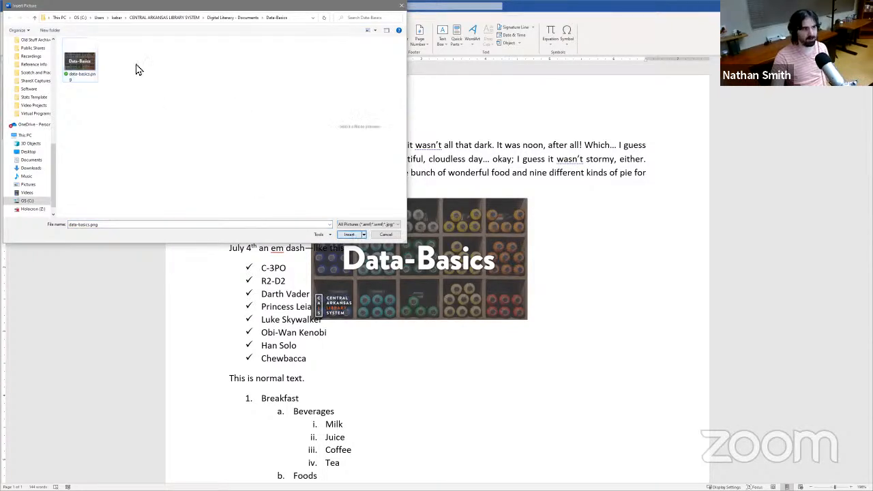
left_click(386, 235)
Step: Examine the document's layout from the opening paragraph down to the line after the meals list
scroll(317, 179, "down", 3)
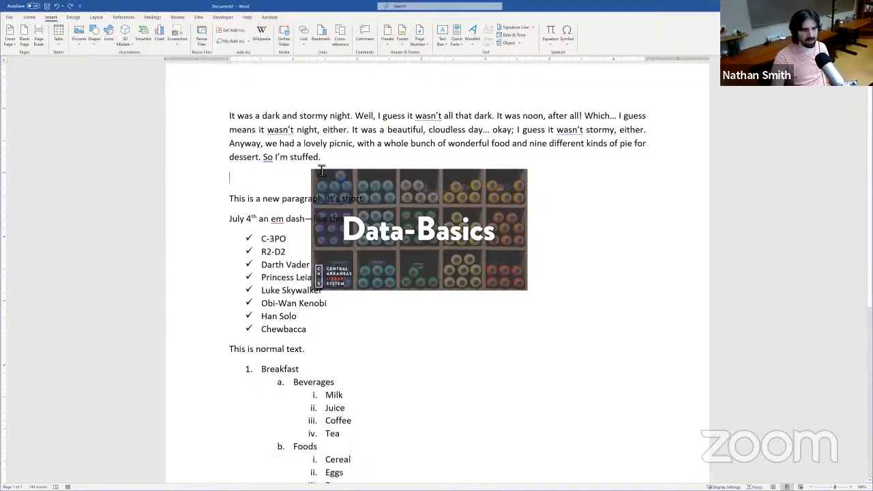
scroll(348, 224, "up", 3)
scroll(431, 176, "up", 1)
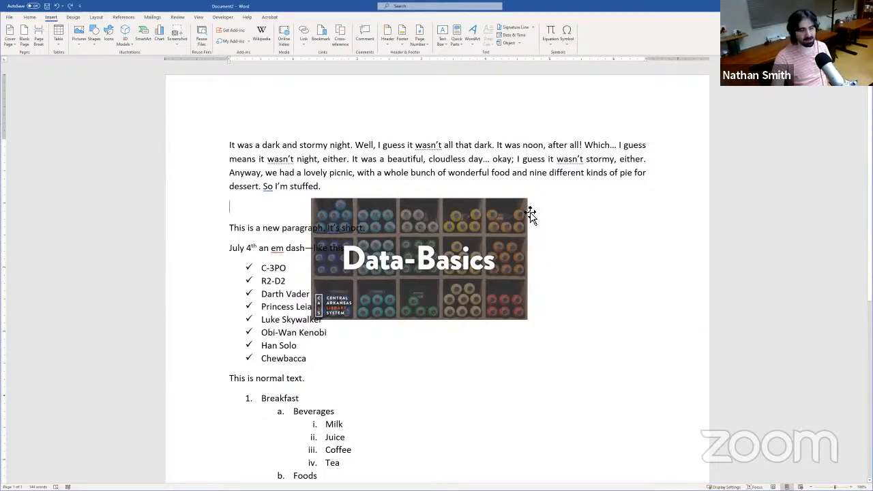
scroll(384, 293, "down", 5)
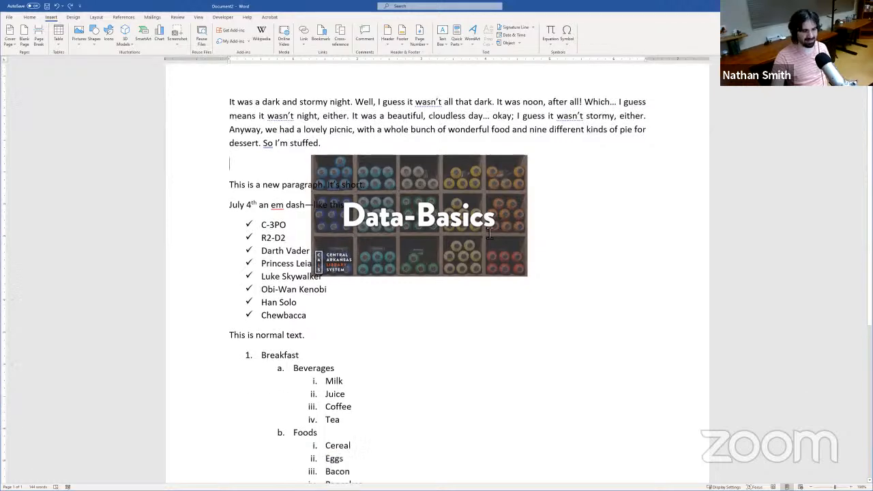
scroll(384, 293, "down", 3)
scroll(384, 294, "up", 10)
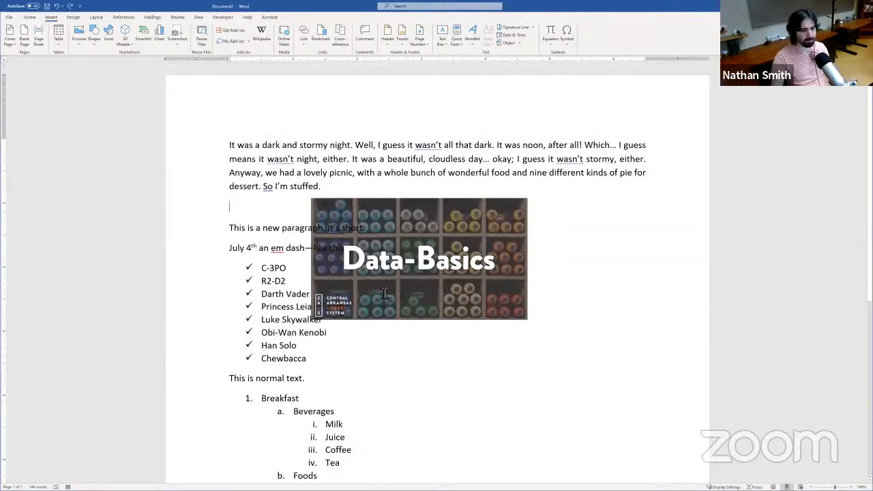
scroll(384, 293, "down", 11)
scroll(384, 293, "down", 1)
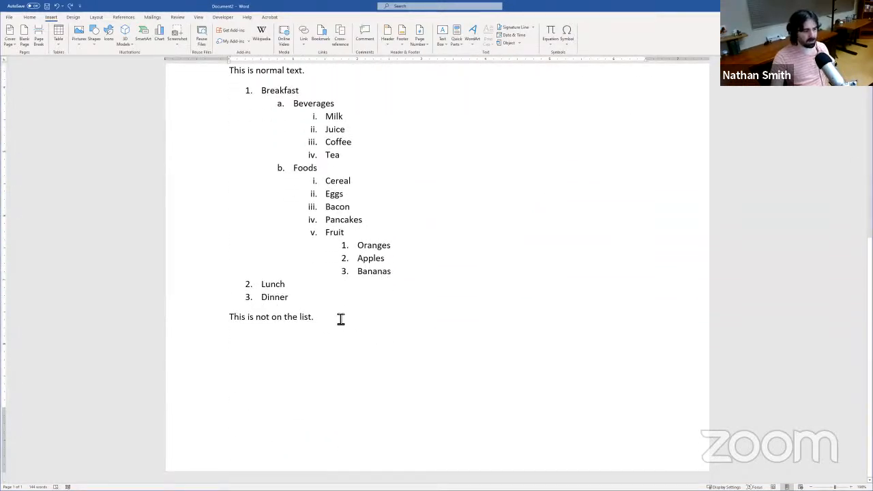
scroll(351, 305, "up", 8)
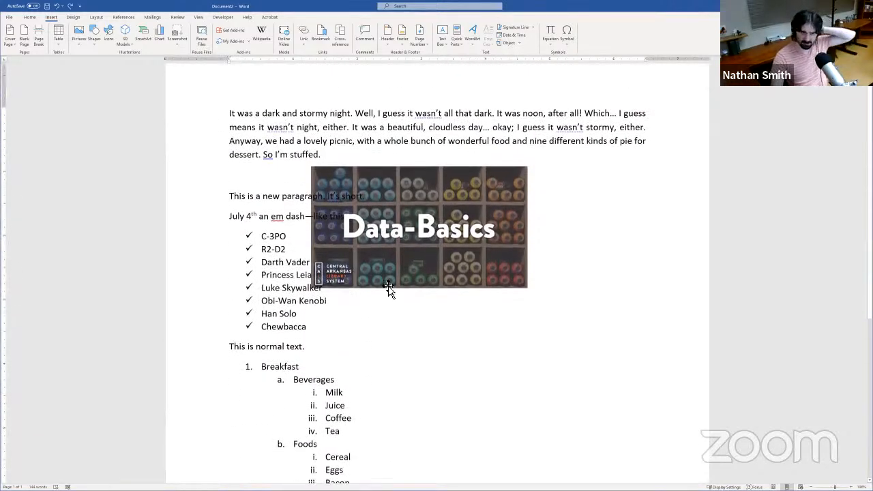
scroll(424, 260, "down", 8)
scroll(425, 259, "up", 9)
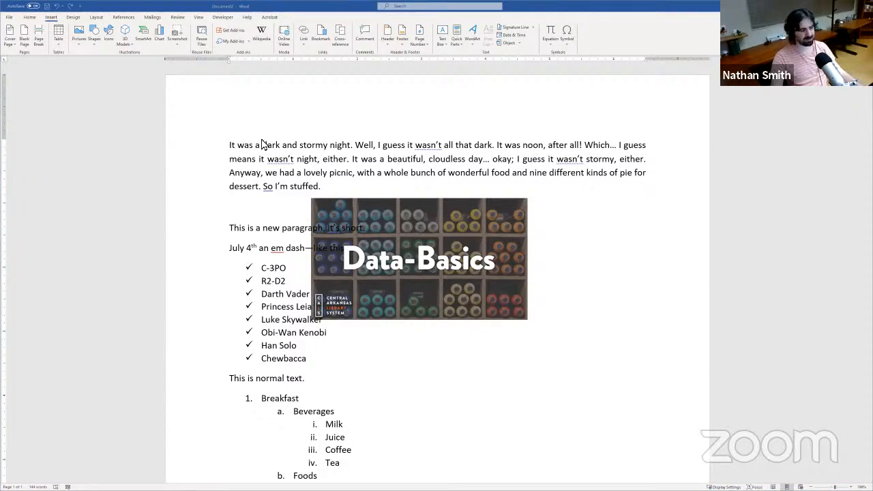
Step: Apply the Narrow page margins, 0.5 inch on every side, and check how the text reflows
left_click(96, 17)
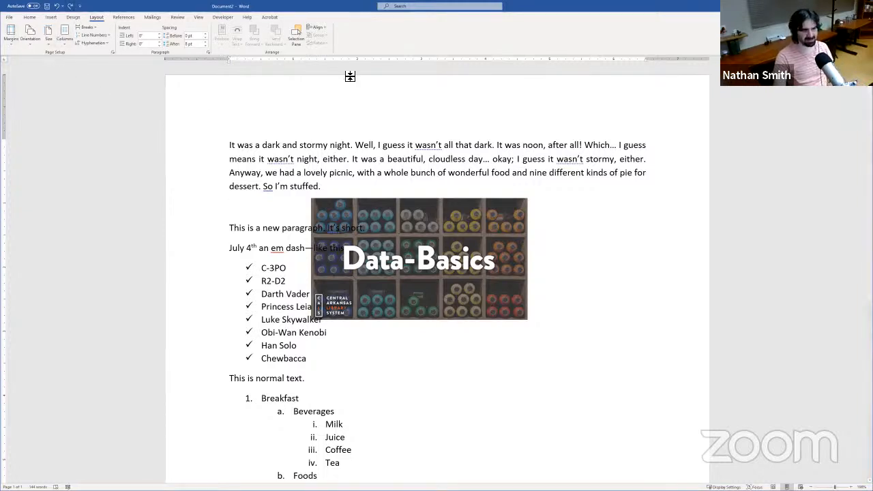
left_click(11, 41)
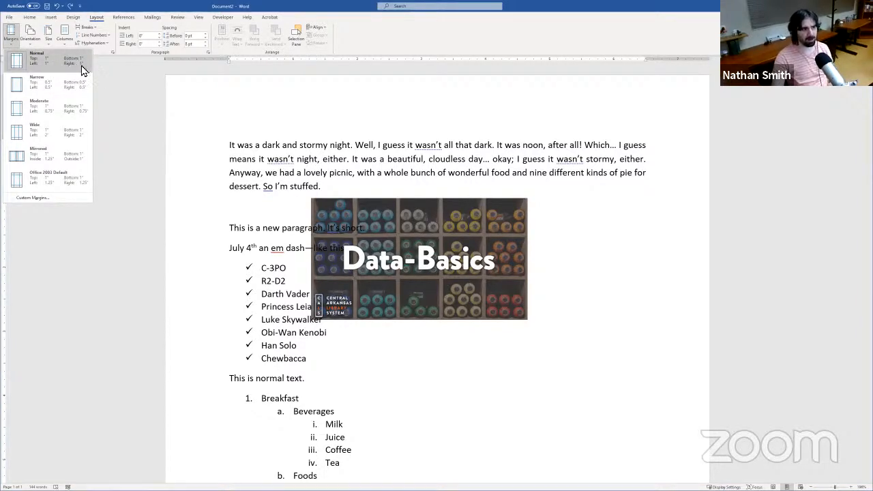
left_click(54, 92)
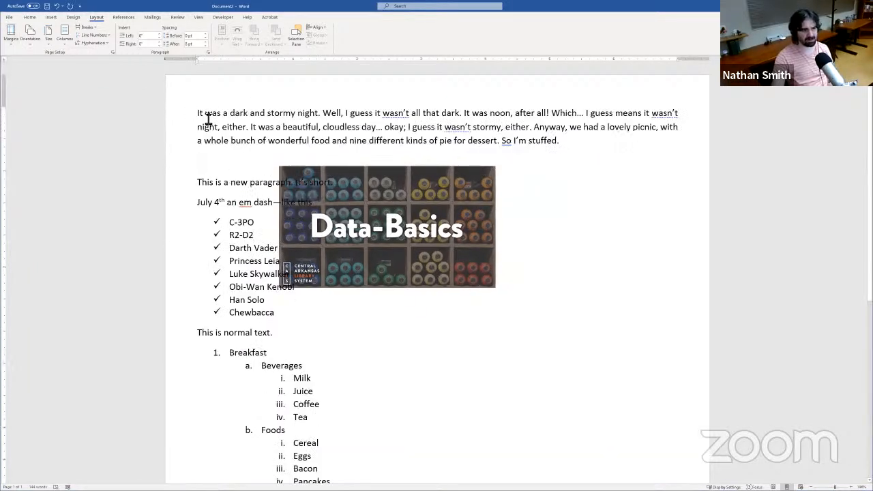
scroll(391, 152, "down", 5)
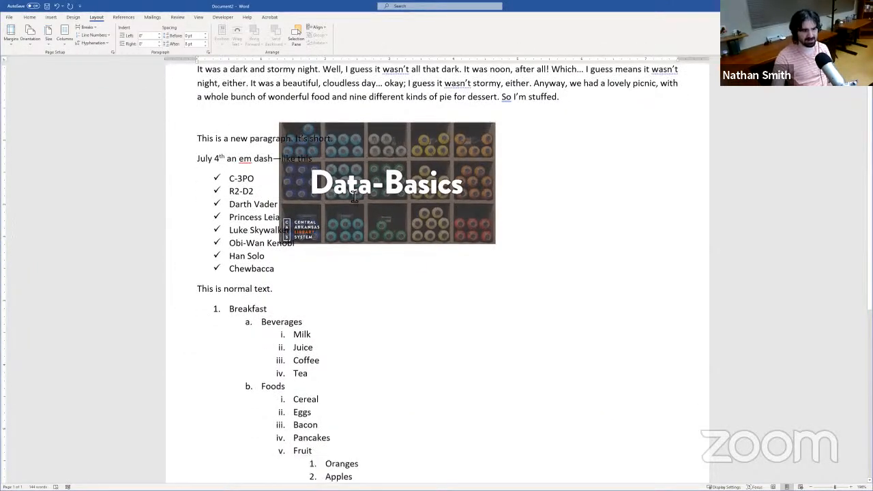
scroll(355, 211, "up", 5)
Step: Move the Data-Basics picture clear of the text, to the right of the Breakfast list near the page's right margin
left_click(453, 247)
left_click_drag(454, 247, 558, 249)
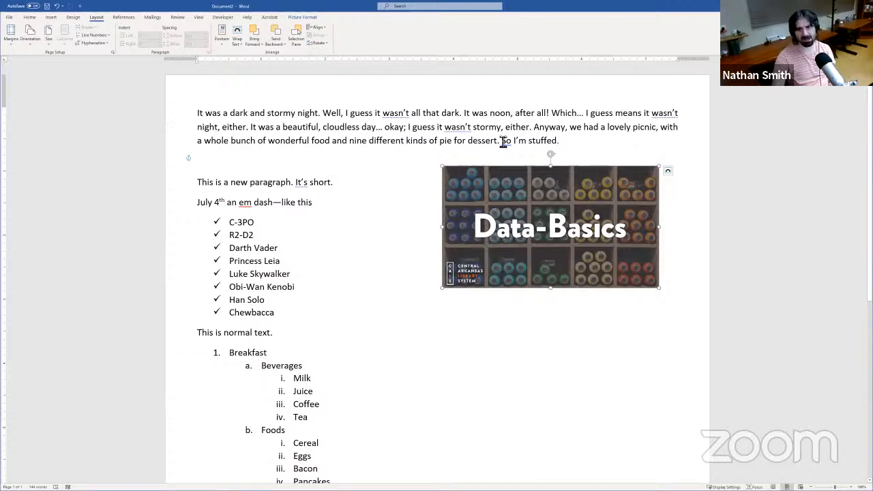
left_click_drag(541, 232, 570, 402)
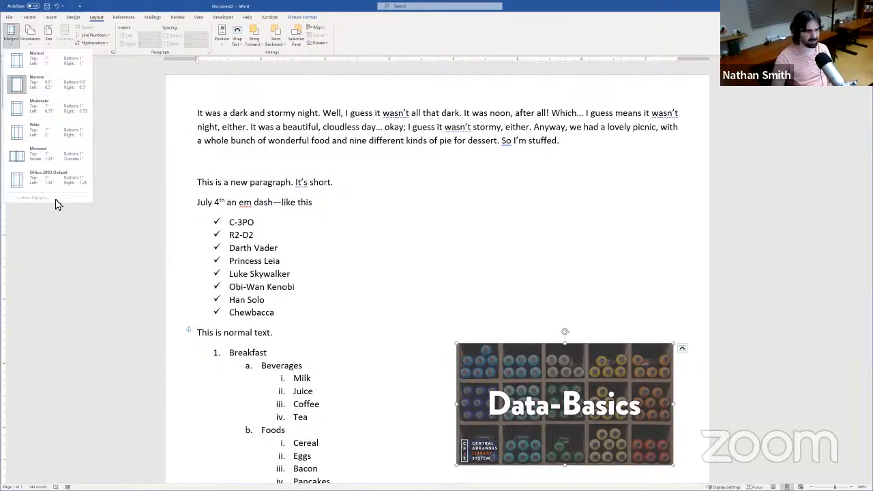
Step: Deselect the picture and review the margin presets and the custom margins option, leaving the margins as they are
left_click(238, 182)
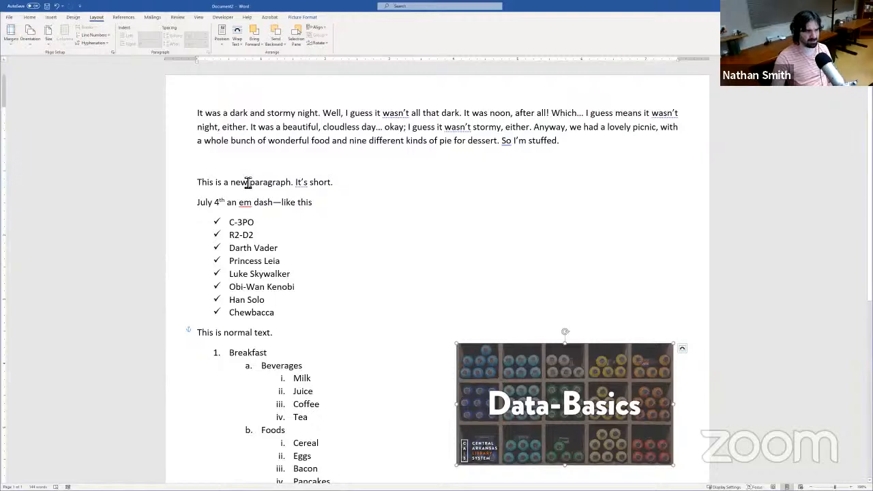
left_click(13, 33)
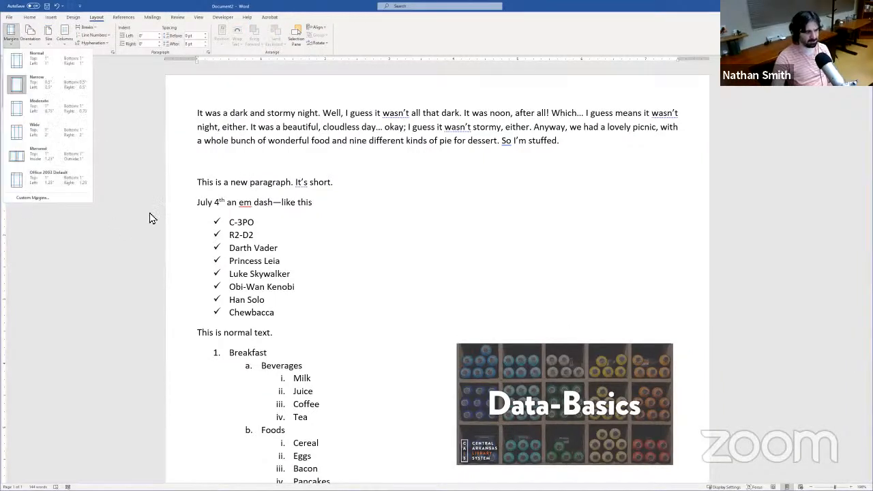
left_click(256, 186)
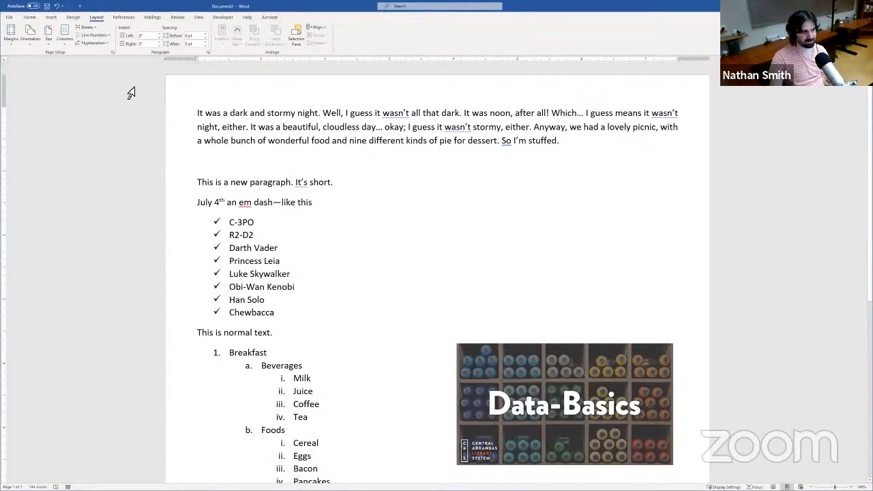
Step: Try the landscape page orientation, look over the resulting layout, and restore portrait
left_click(35, 40)
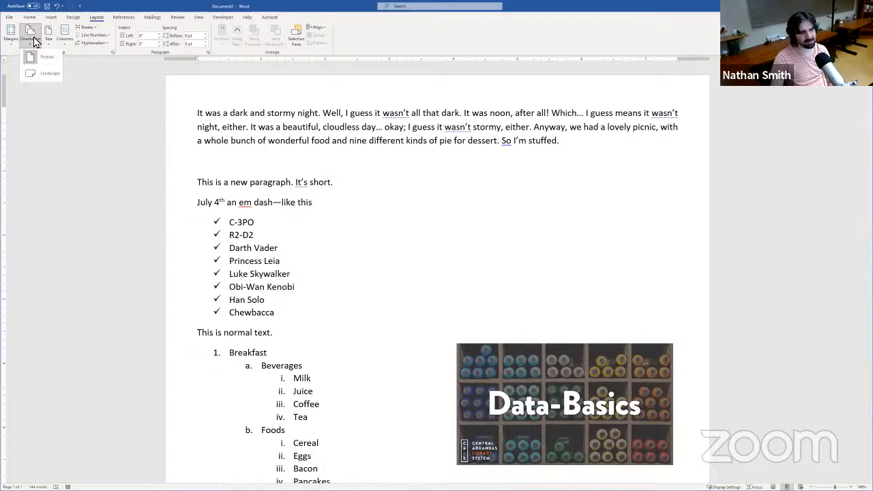
left_click(37, 82)
scroll(309, 200, "down", 5)
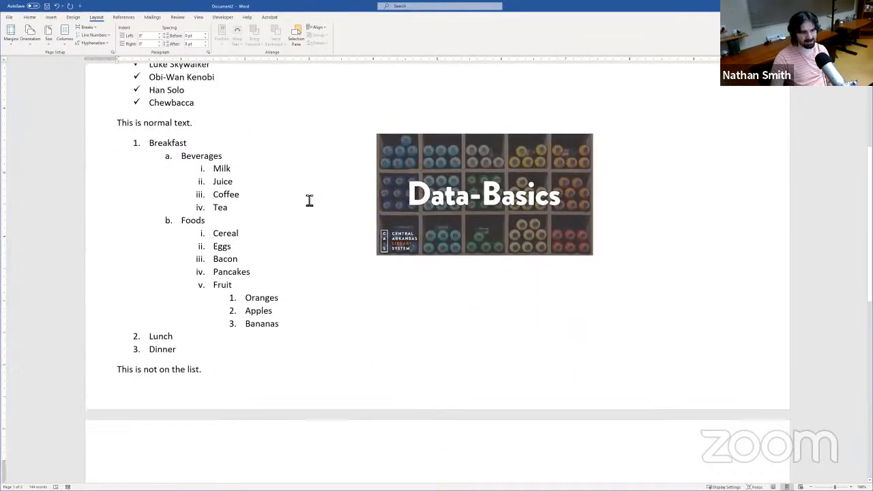
scroll(309, 199, "up", 4)
scroll(309, 200, "up", 1)
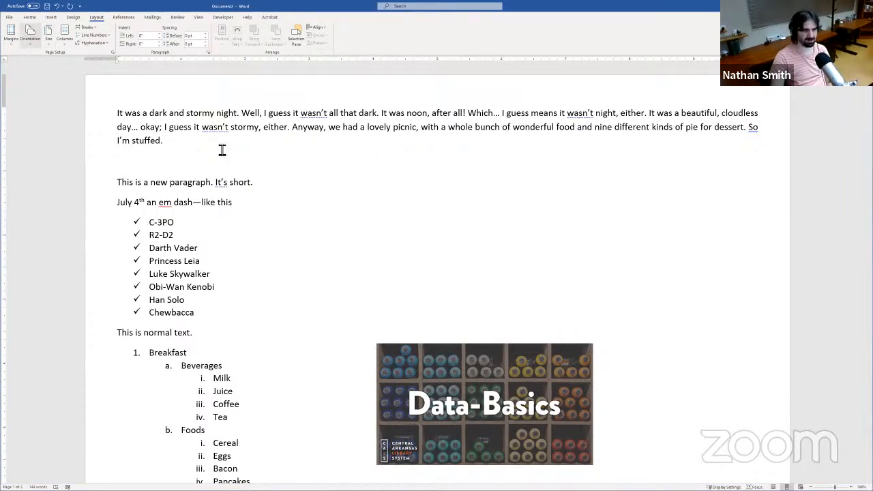
scroll(222, 150, "down", 6)
scroll(221, 150, "up", 6)
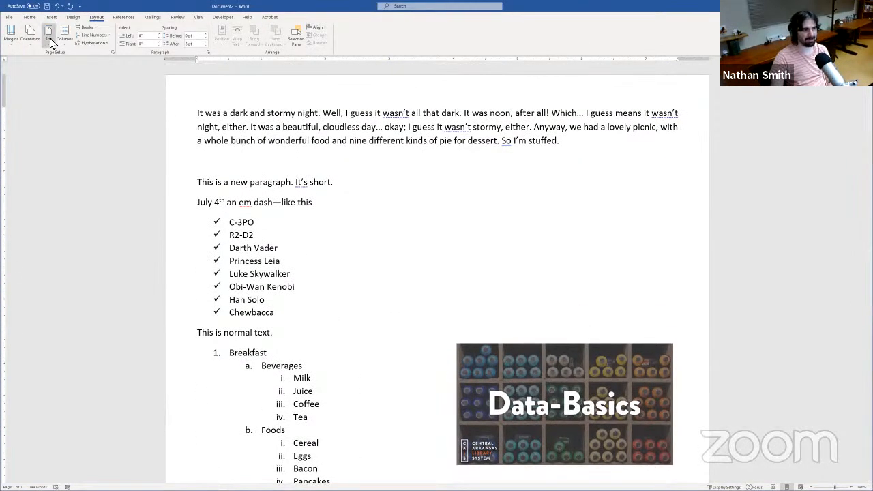
Step: Review the available paper sizes, such as Letter, Legal and A4, without choosing a different one
left_click(49, 35)
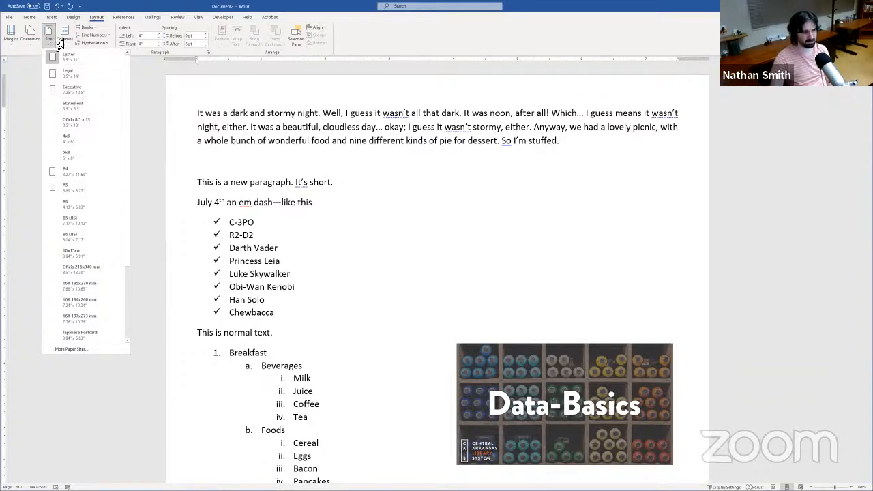
left_click(151, 191)
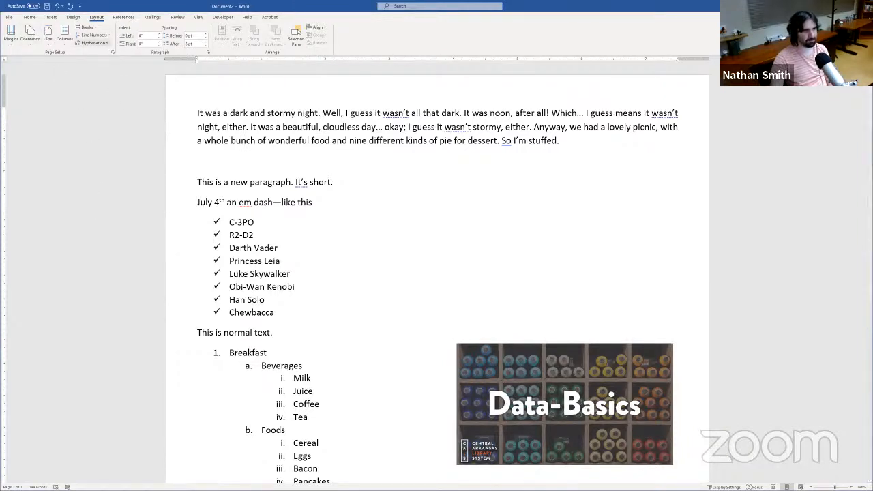
left_click(53, 31)
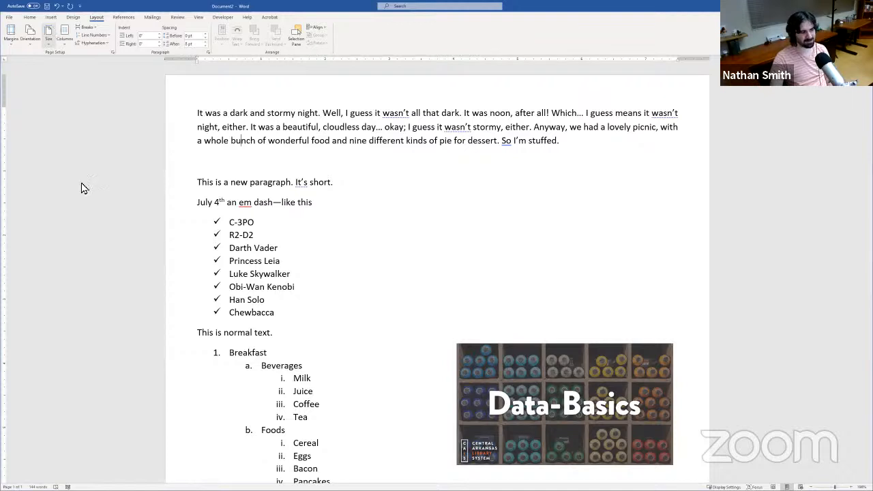
scroll(88, 257, "up", 3)
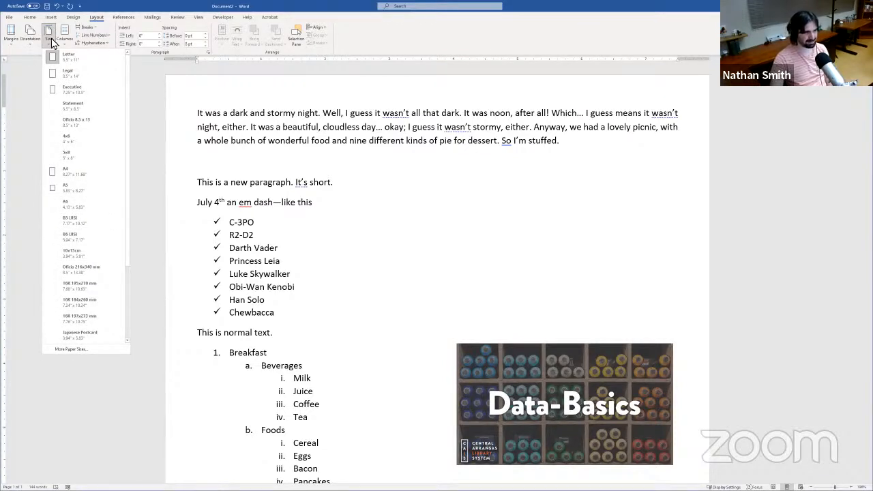
left_click(56, 41)
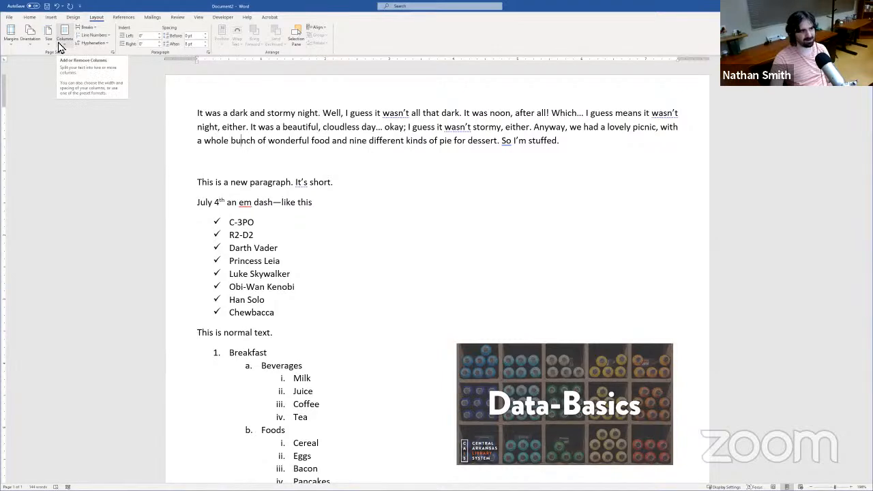
Step: Lay out the document text in two columns and check the result over the whole page
left_click(60, 47)
left_click(59, 46)
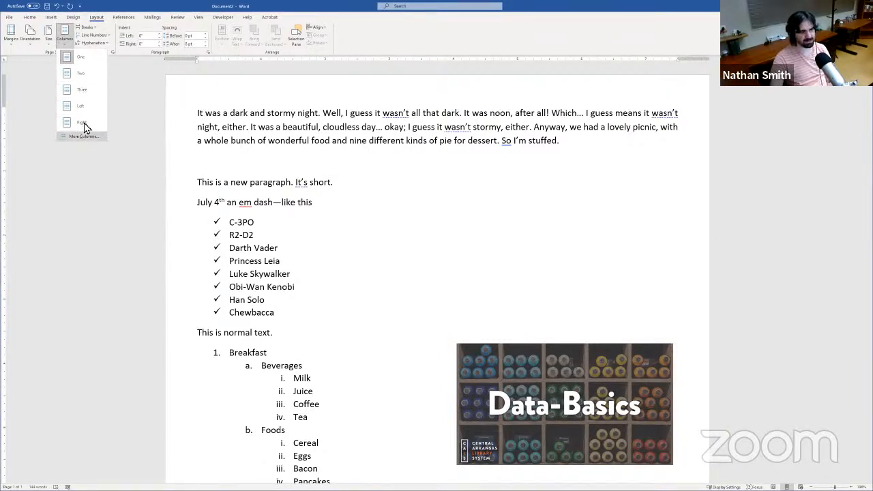
left_click(80, 73)
scroll(233, 307, "down", 7)
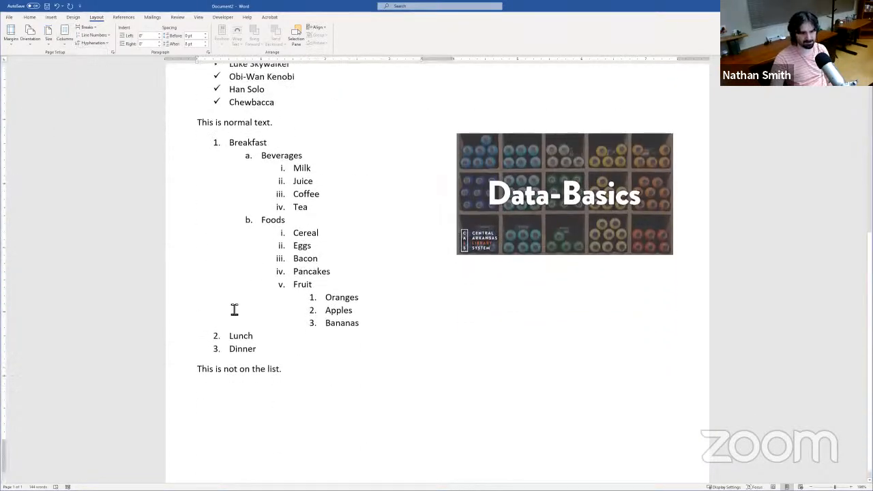
scroll(298, 321, "up", 5)
scroll(298, 321, "up", 3)
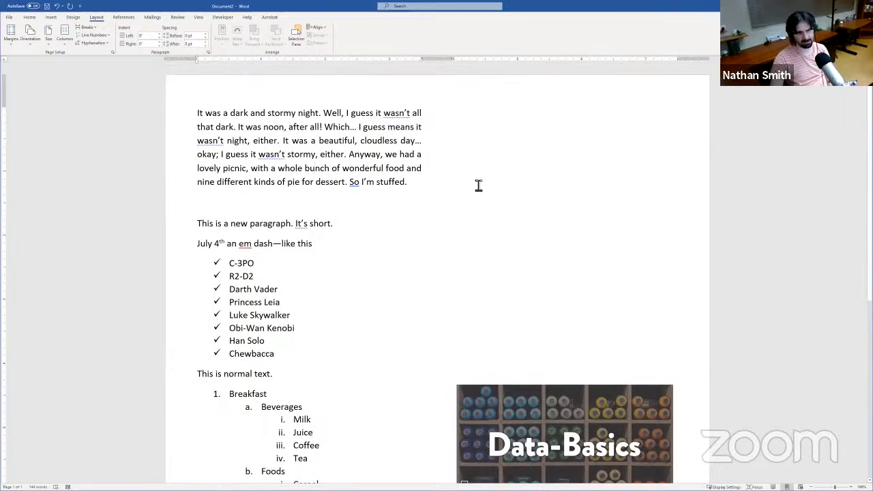
scroll(395, 252, "down", 10)
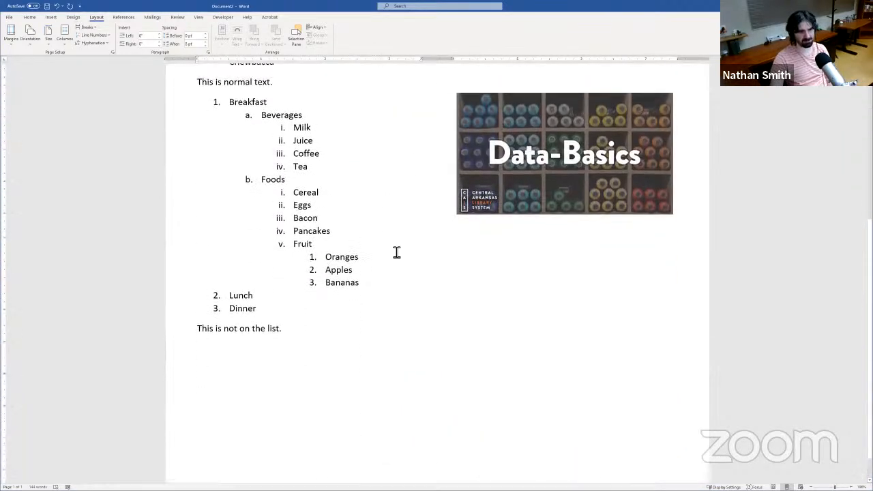
scroll(396, 251, "up", 10)
Step: Copy the whole opening paragraph that begins "It was a dark and stormy night"
left_click_drag(418, 185, 197, 120)
left_click(424, 191)
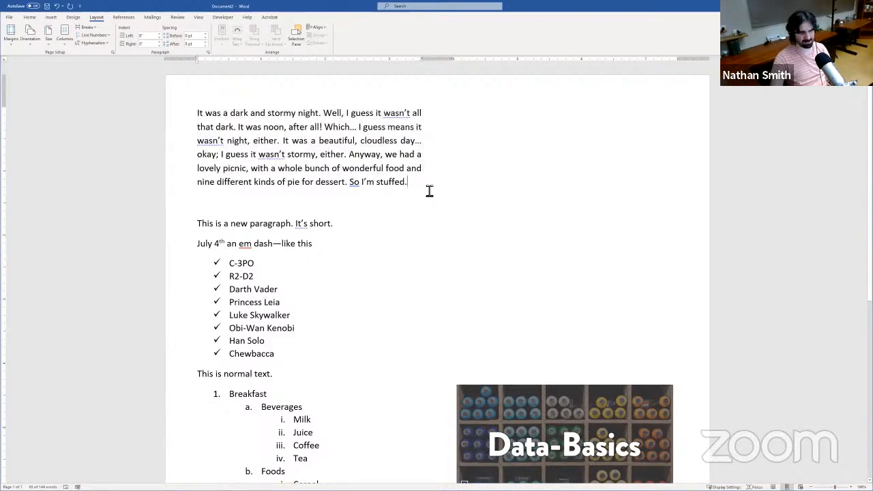
left_click(233, 116, "shift")
left_click_drag(410, 183, 186, 102)
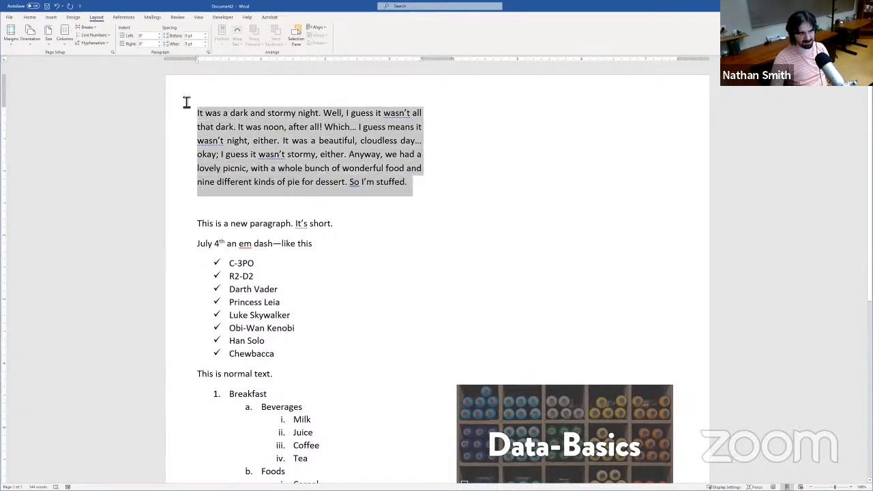
left_click(30, 18)
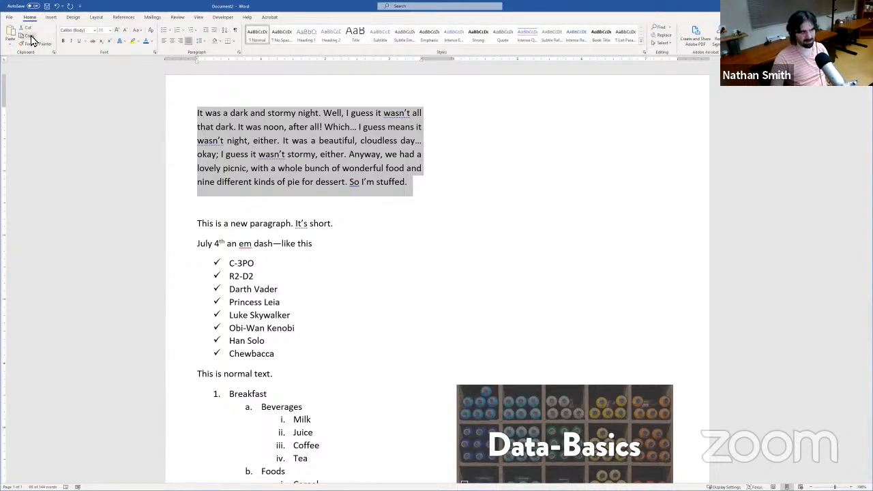
left_click(30, 39)
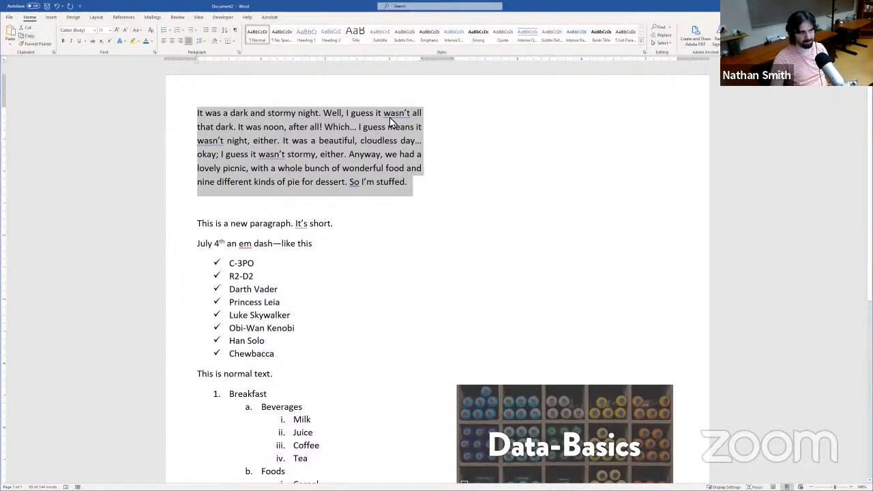
Step: Paste the copied paragraph five times on the empty line below the original and check how the text flows between the two columns
left_click(409, 208)
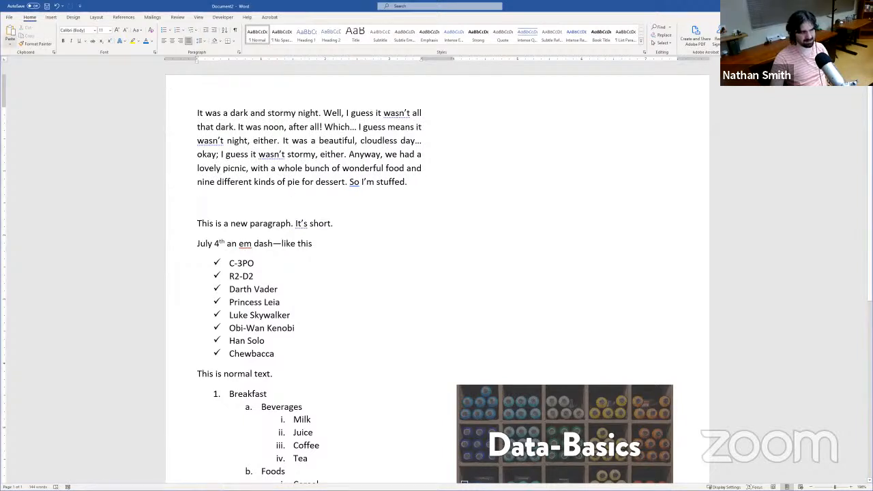
left_click(13, 34)
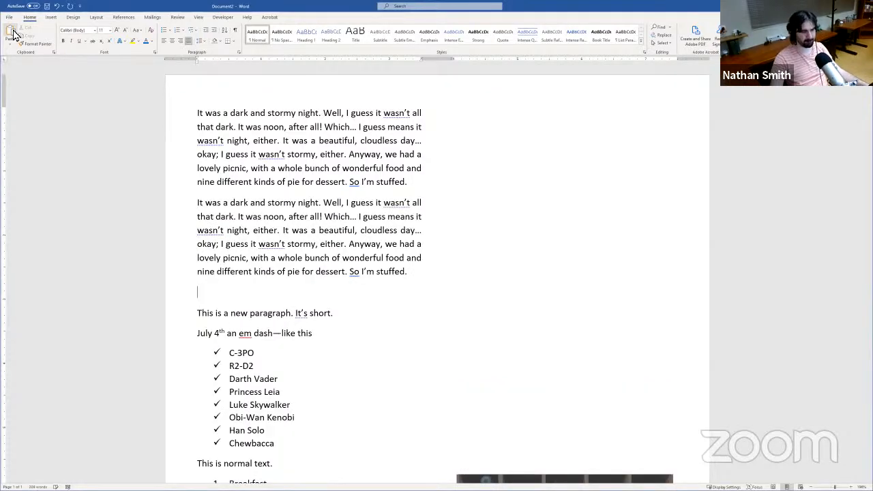
left_click(13, 34)
left_click(13, 34)
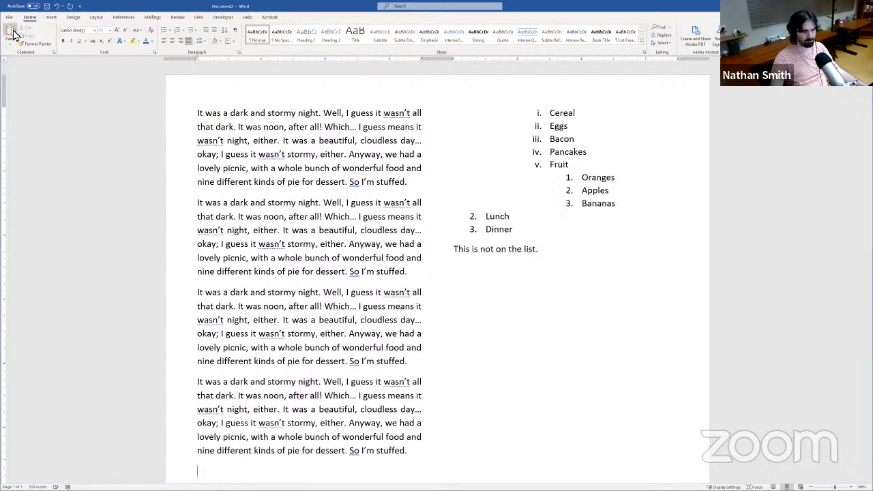
left_click(13, 33)
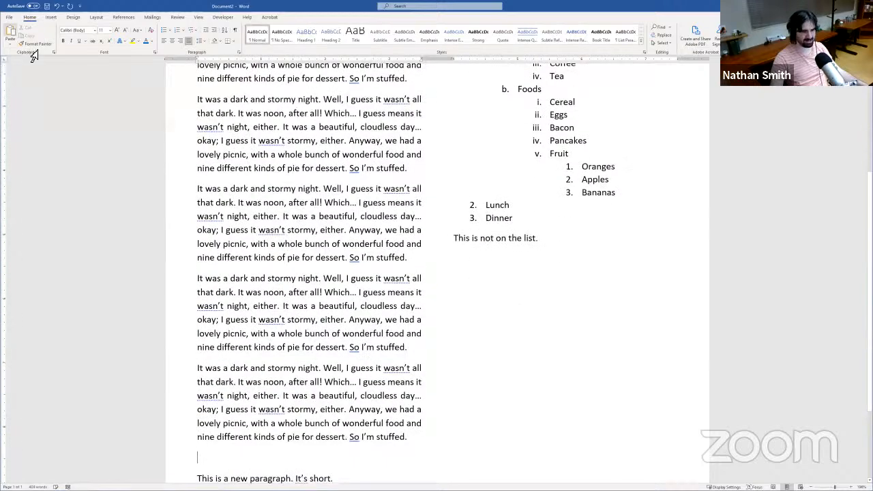
scroll(252, 223, "up", 4)
scroll(252, 225, "down", 8)
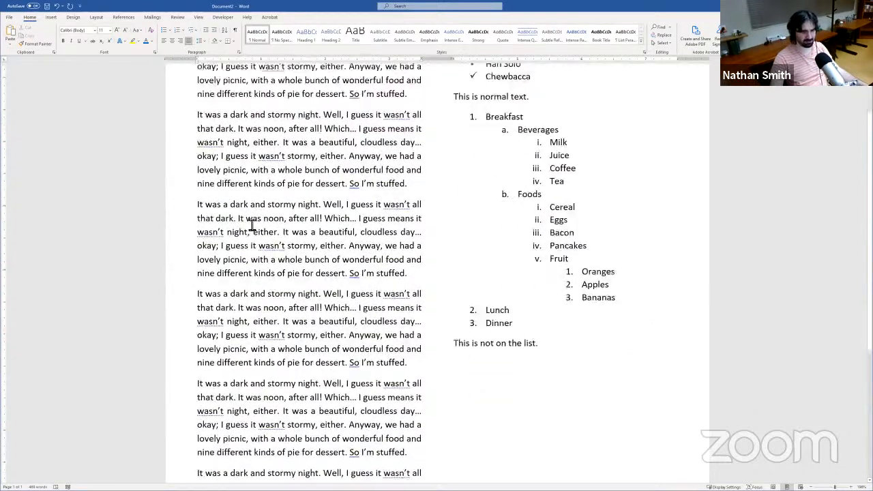
scroll(252, 225, "up", 8)
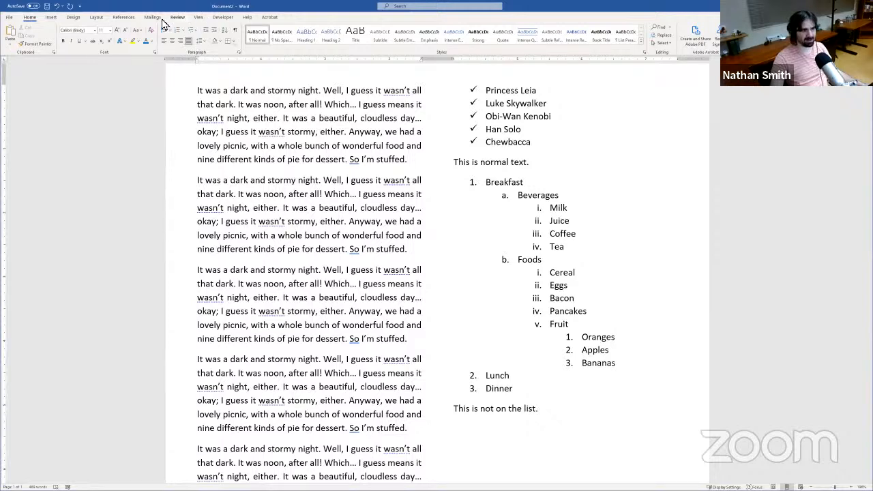
Step: Try laying out the document text in three columns
left_click(97, 17)
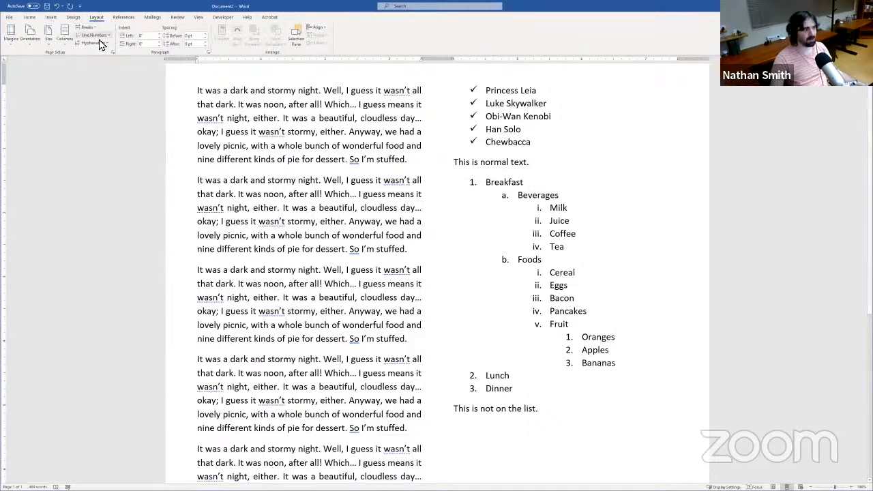
scroll(295, 193, "down", 1)
scroll(302, 195, "down", 3)
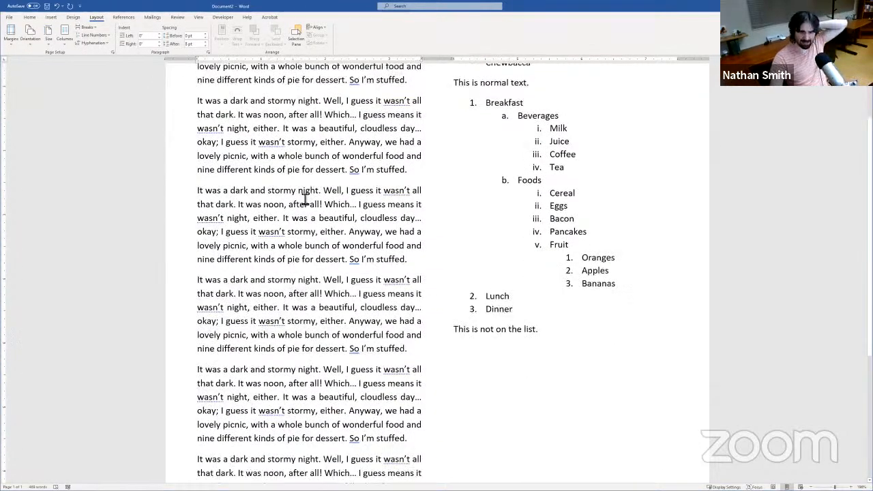
scroll(306, 185, "up", 4)
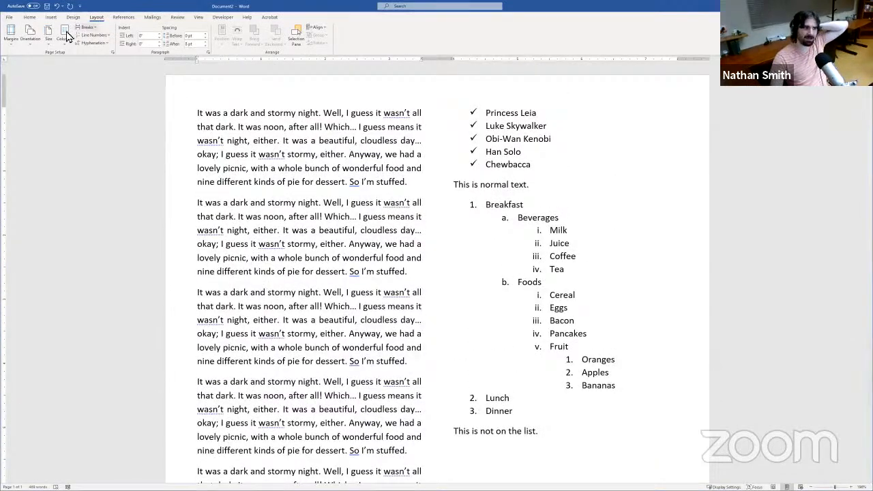
left_click(64, 36)
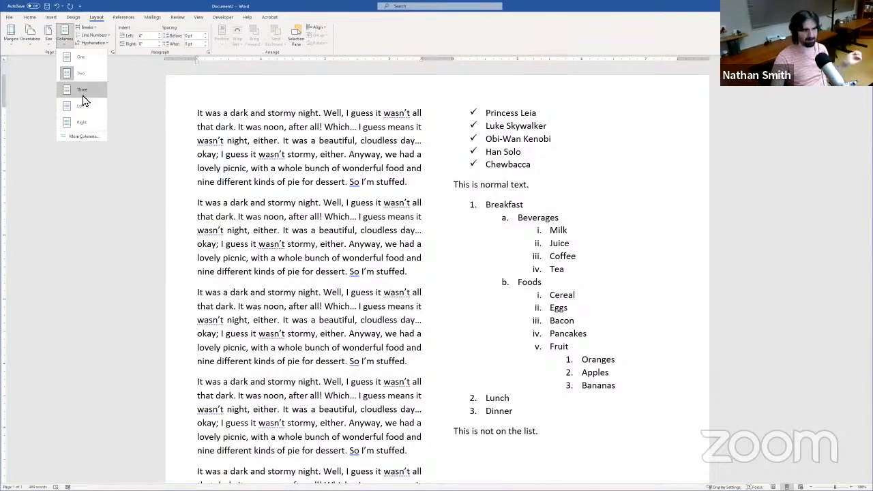
left_click(83, 95)
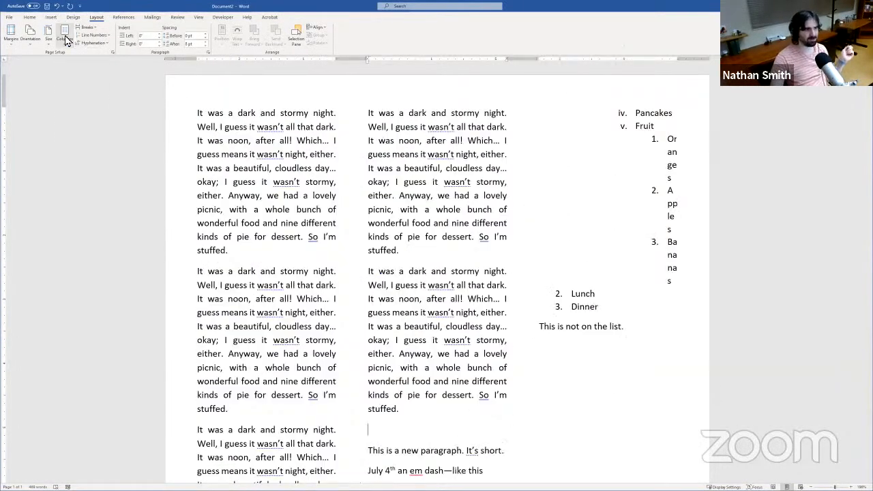
Step: Try the Left and Right uneven column presets and look over the text flow on the page
left_click(83, 113)
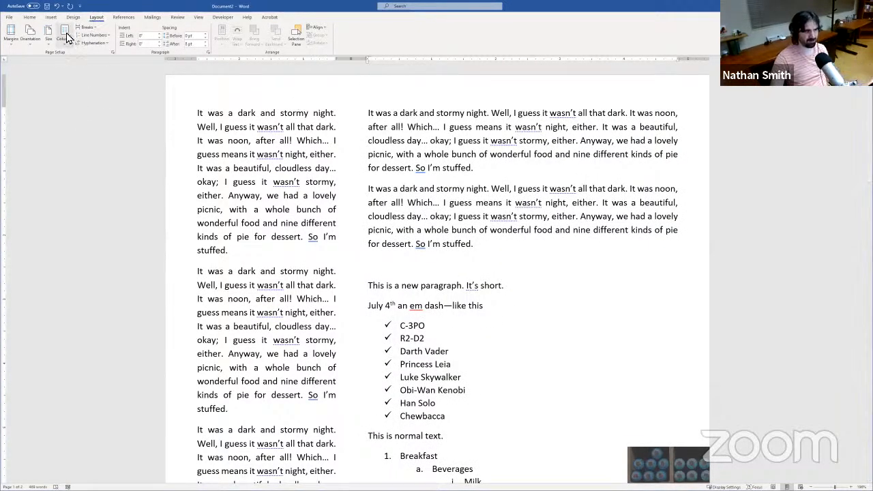
left_click(67, 37)
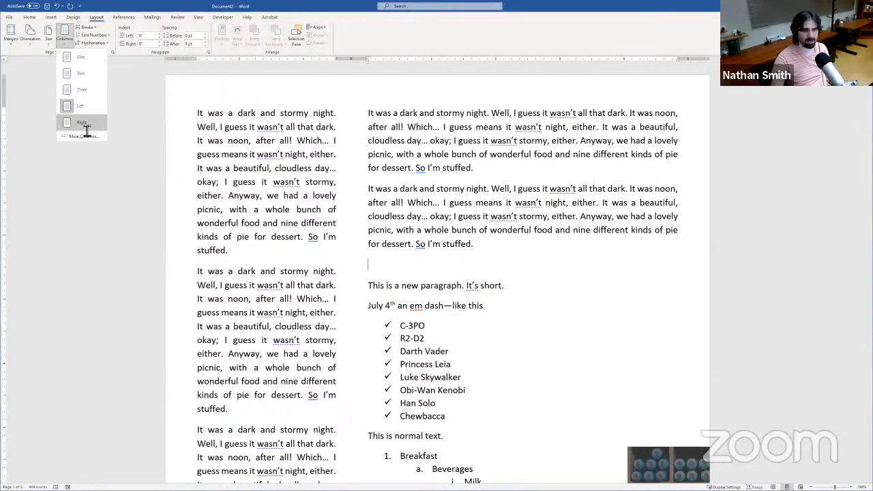
left_click(84, 125)
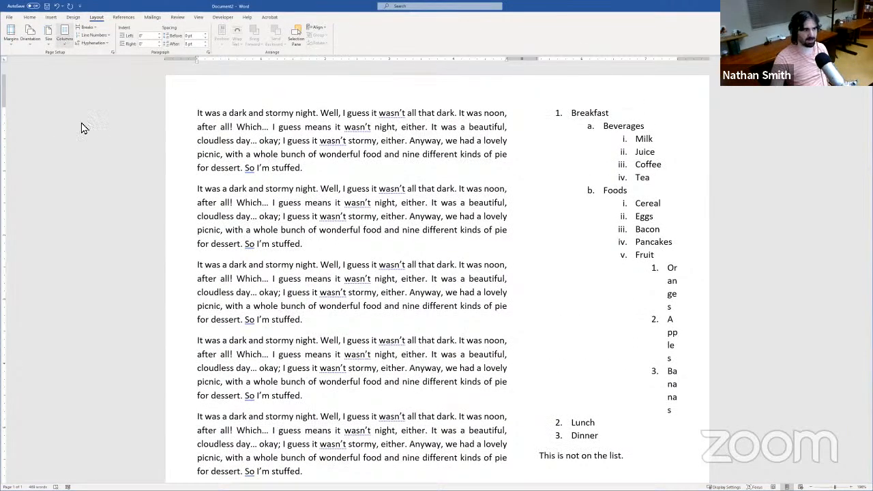
left_click(64, 34)
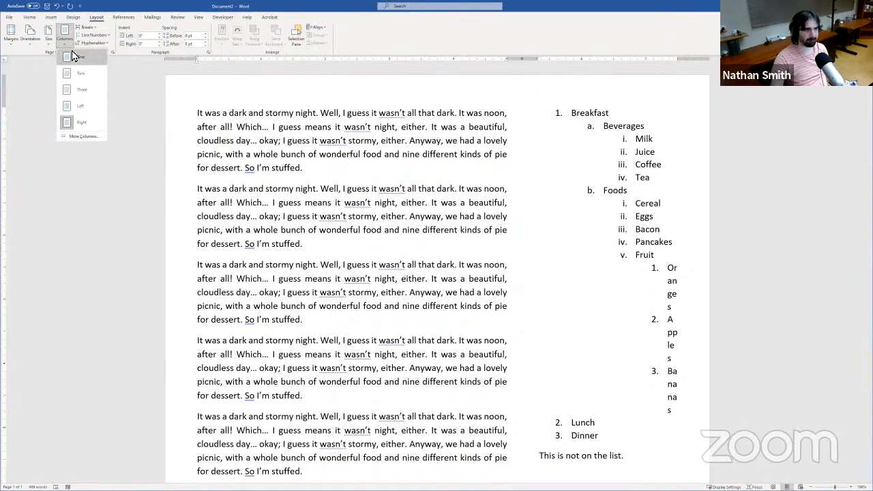
left_click(131, 132)
scroll(144, 209, "down", 3)
scroll(346, 238, "up", 3)
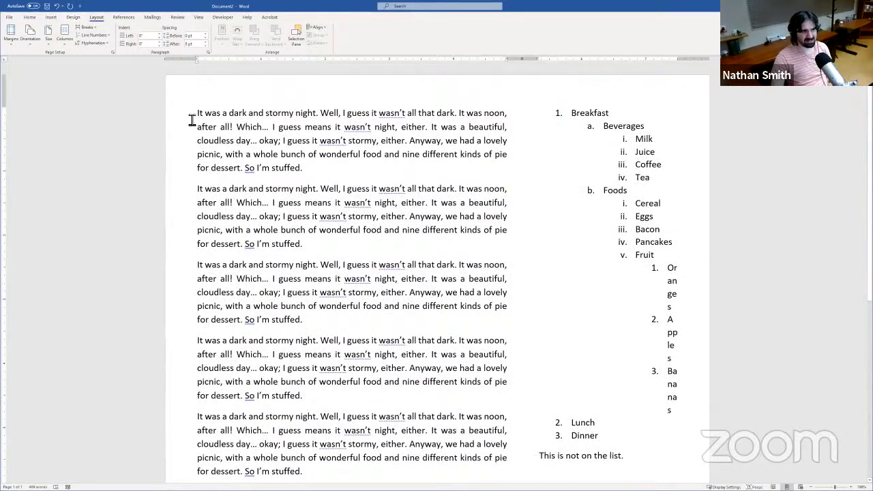
scroll(183, 152, "down", 10)
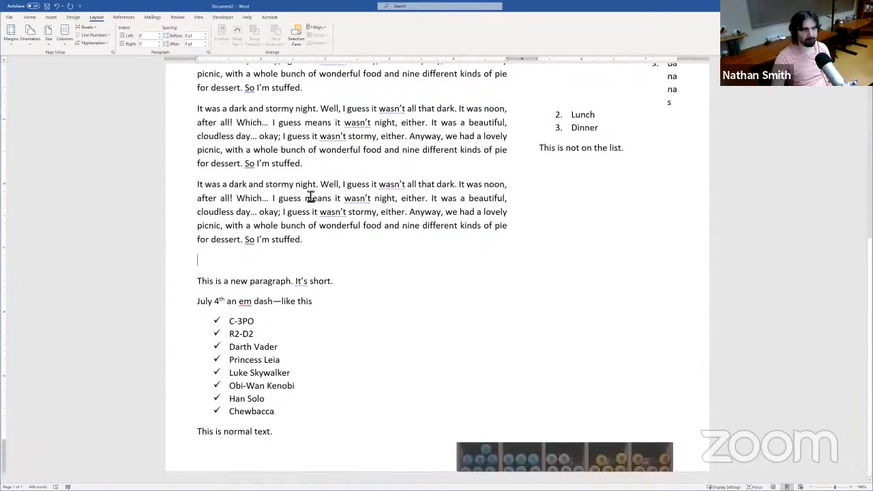
scroll(302, 197, "up", 8)
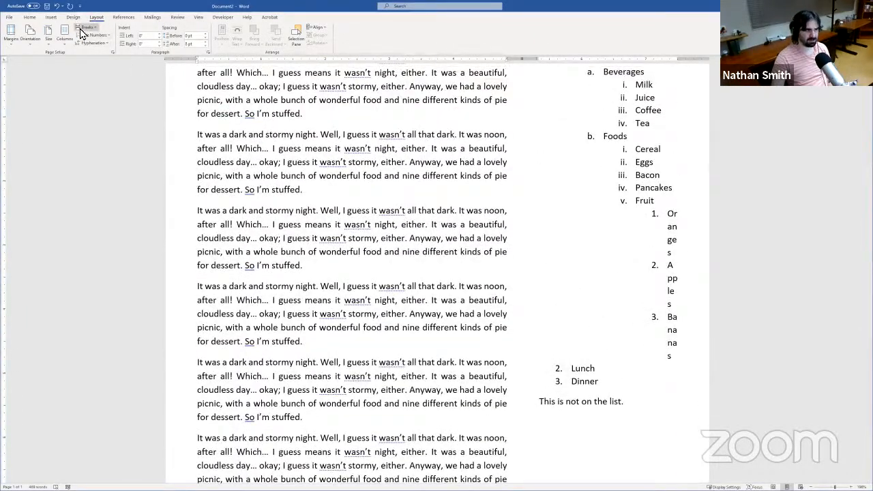
left_click(85, 28)
left_click(87, 31)
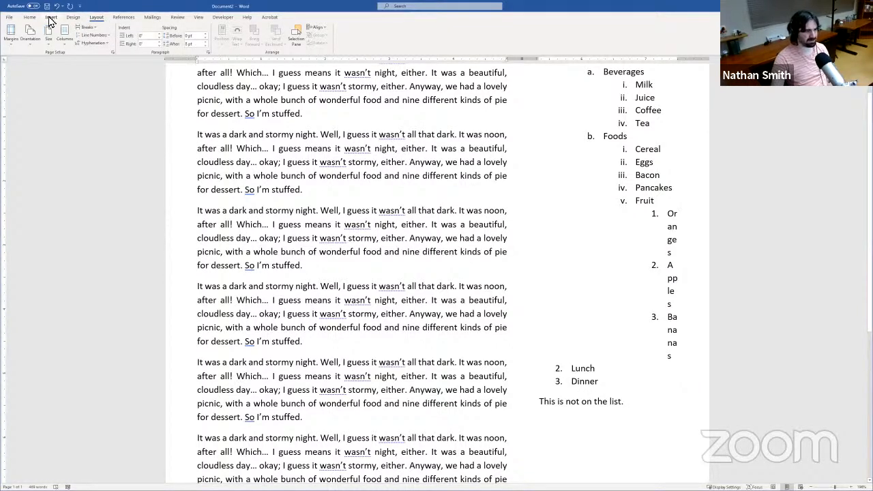
left_click(52, 18)
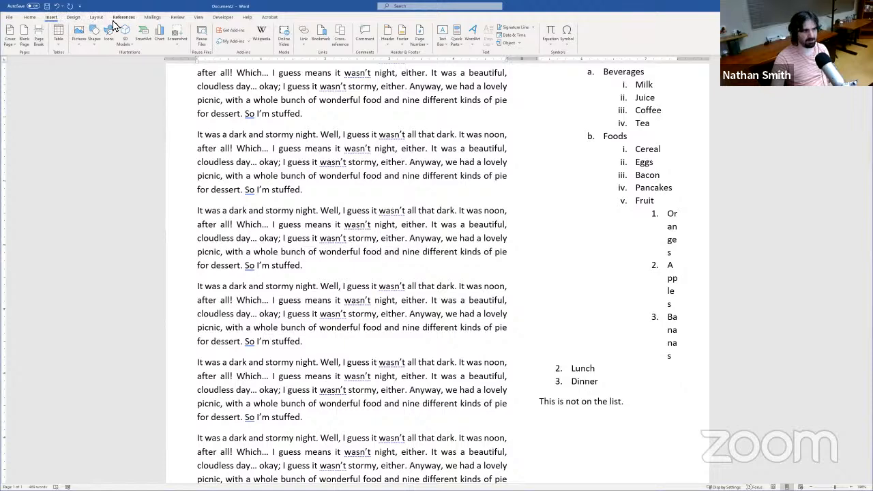
left_click(81, 21)
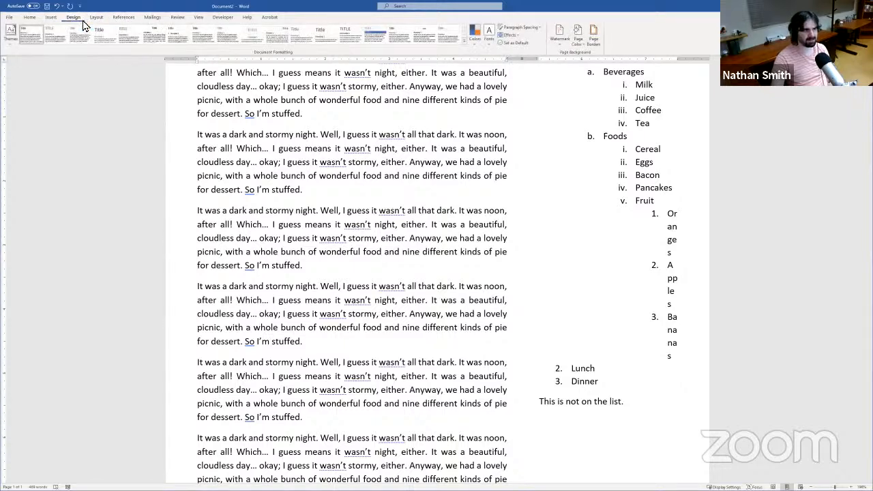
left_click(96, 18)
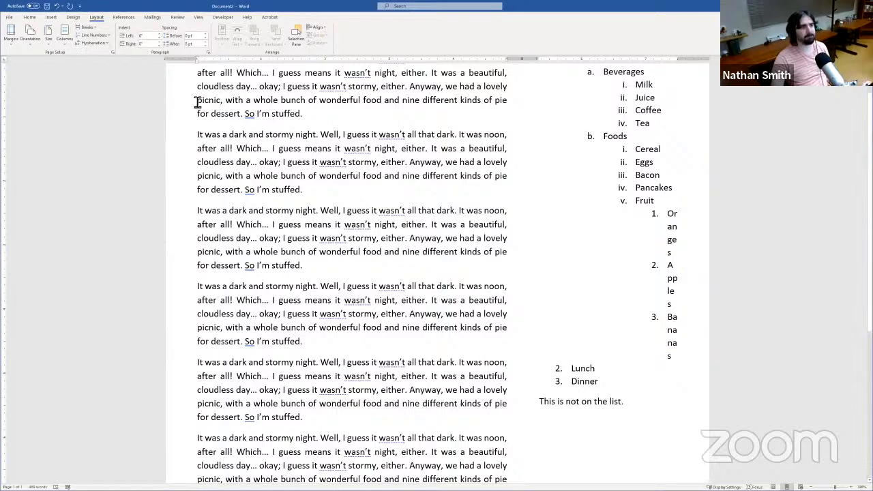
Step: Return the document text to a single column
scroll(246, 150, "down", 6)
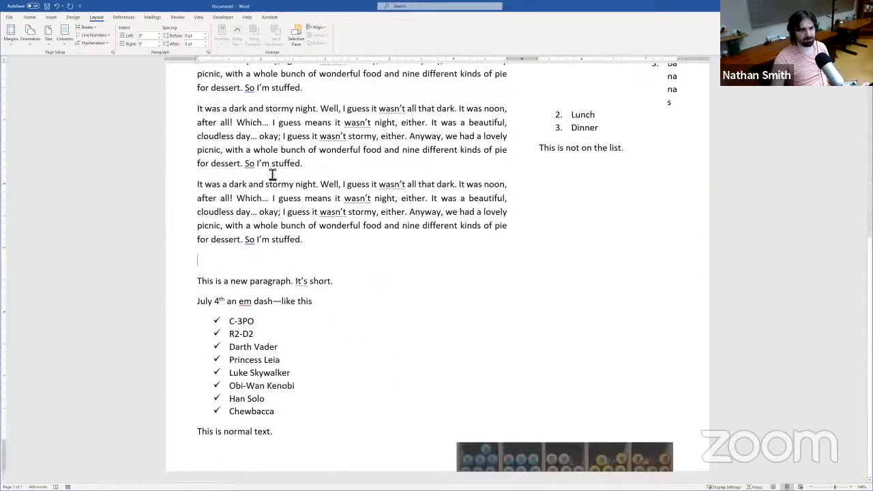
scroll(273, 177, "up", 8)
scroll(330, 202, "down", 5)
scroll(307, 170, "up", 5)
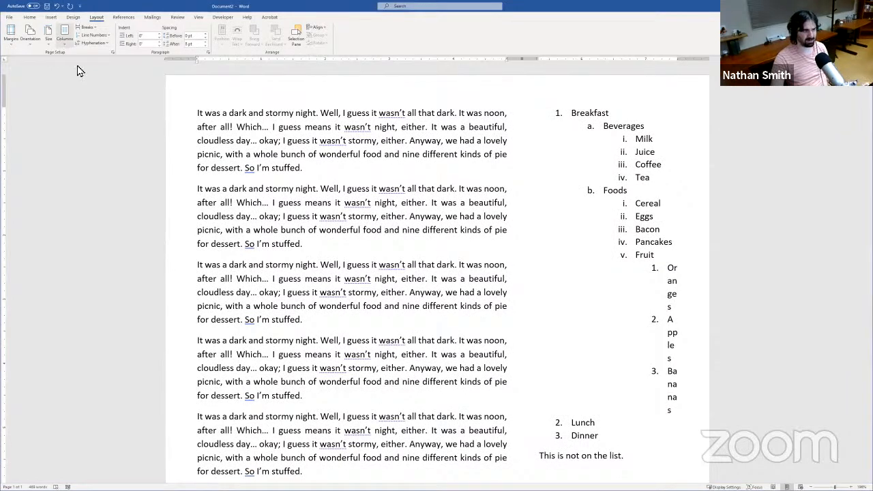
left_click(64, 38)
left_click(77, 62)
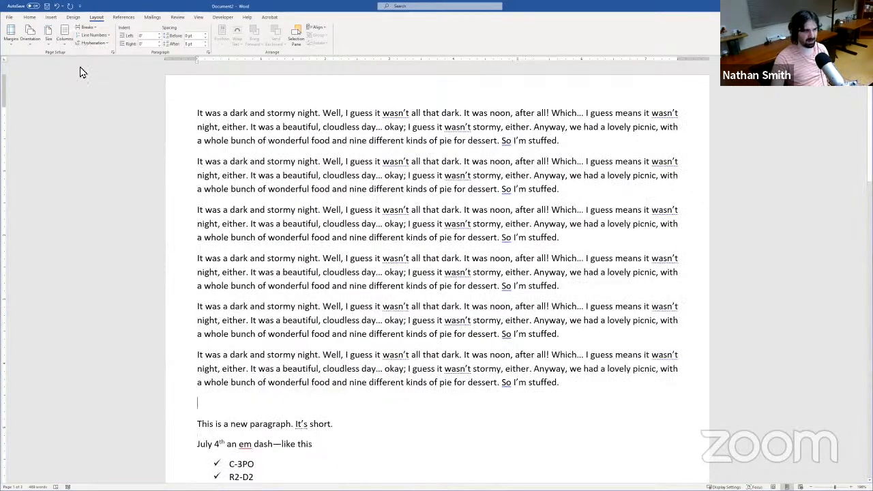
Step: Look over the single-column layout, from the repeated paragraphs down to the lists and the picture
scroll(166, 244, "down", 10)
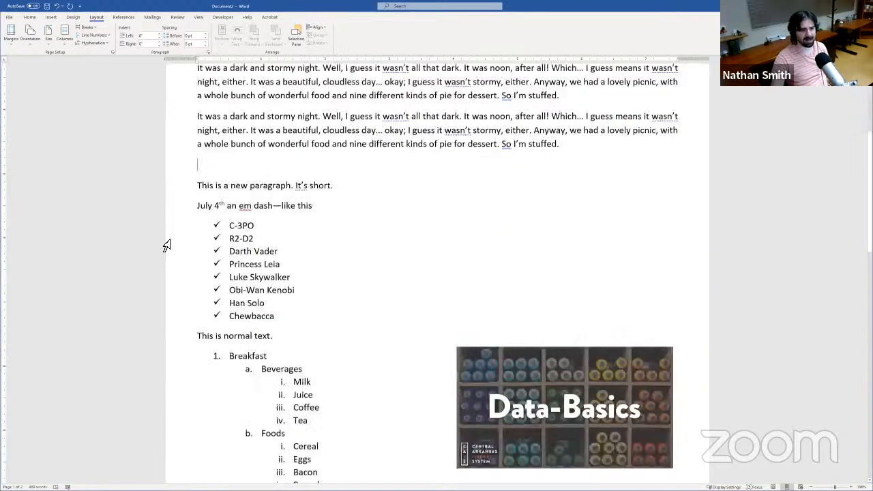
scroll(167, 245, "up", 12)
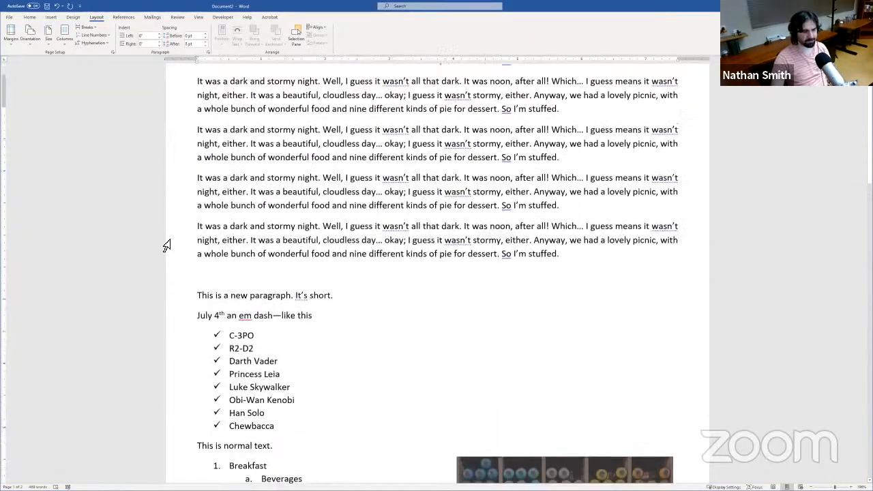
scroll(250, 254, "down", 5)
scroll(250, 253, "down", 3)
scroll(360, 248, "up", 6)
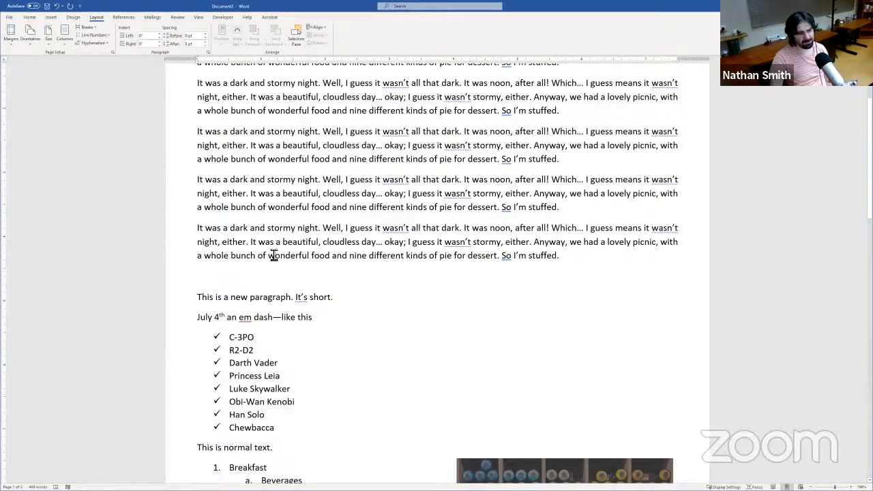
scroll(327, 241, "up", 3)
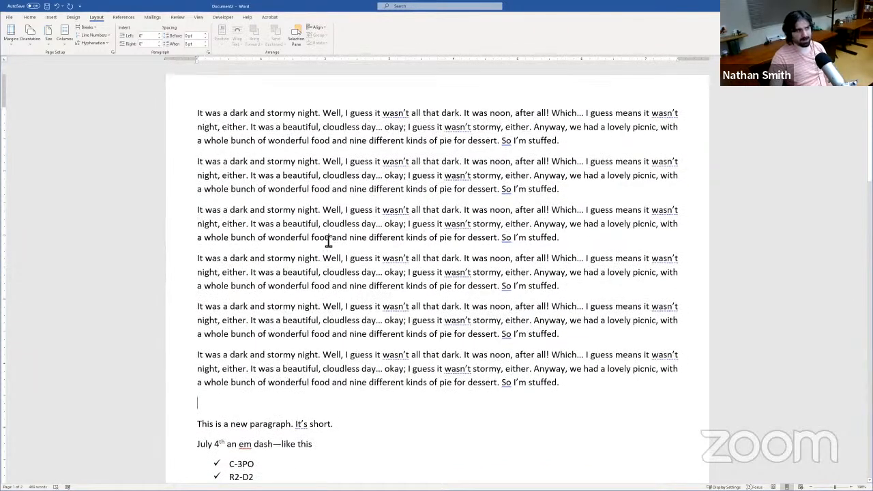
scroll(329, 242, "down", 1)
scroll(328, 242, "up", 1)
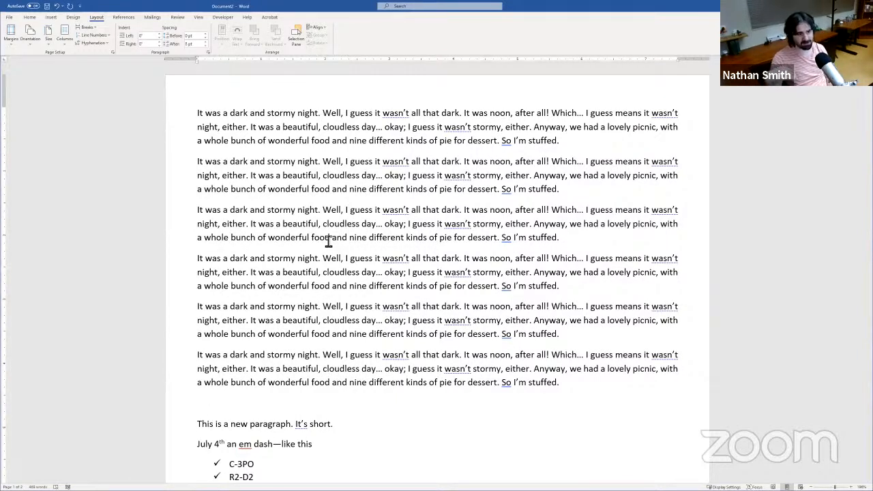
scroll(394, 239, "down", 3)
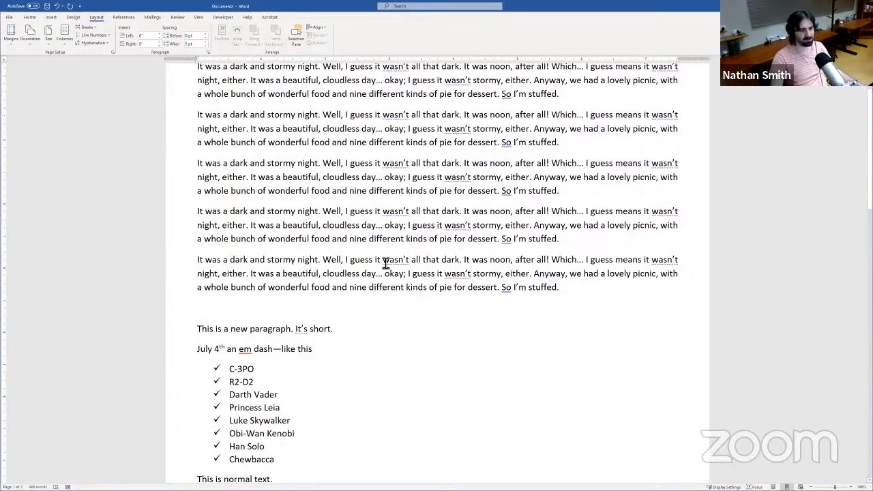
Step: Add a "Works Cited:" heading below "This is not on the list.", followed by separate lines Work 1, Work 2, Work 3 and Work 4
scroll(386, 264, "down", 15)
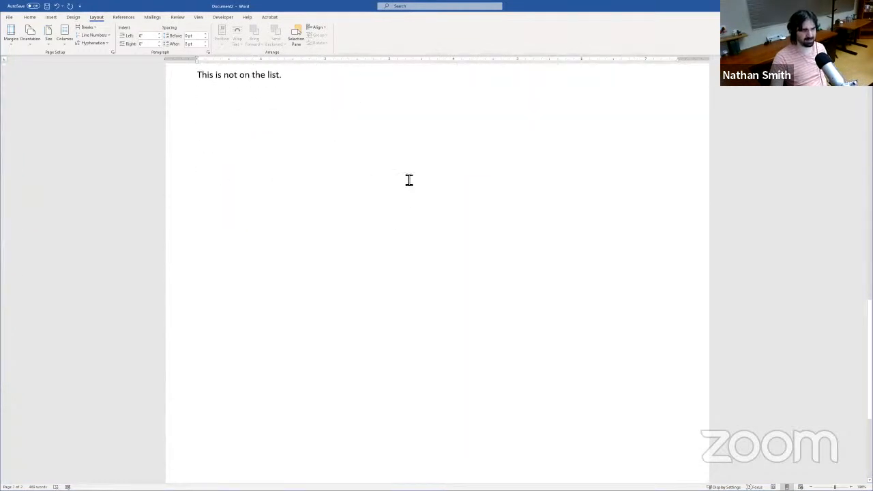
left_click(396, 116)
left_click(401, 83)
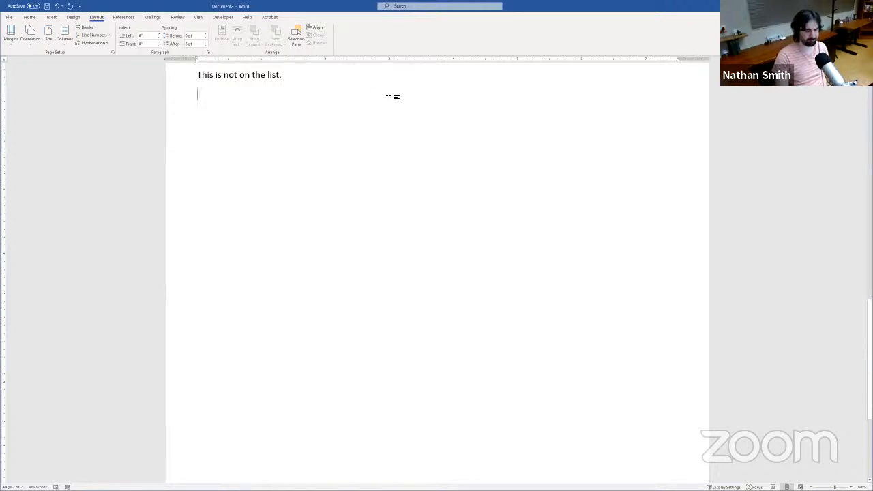
key("shift+Down")
key("shift+Down")
key("shift+Down")
key("BackSpace")
key("BackSpace")
key("Return")
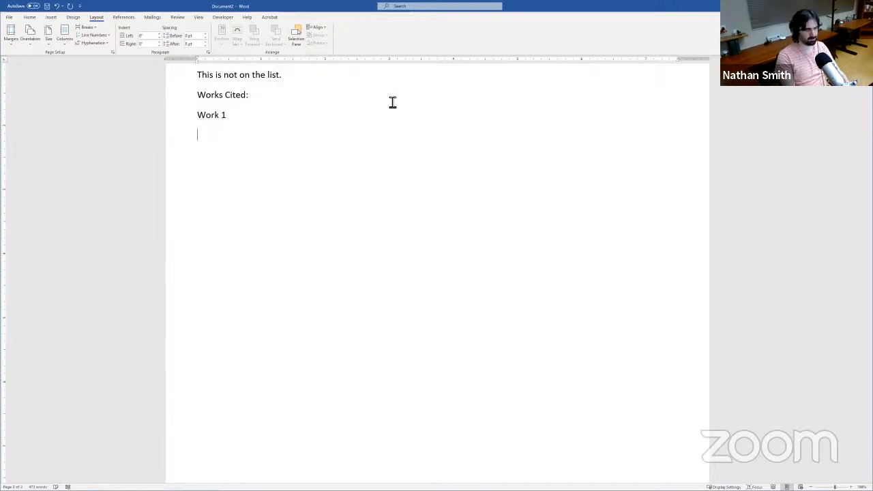
type("Work 4")
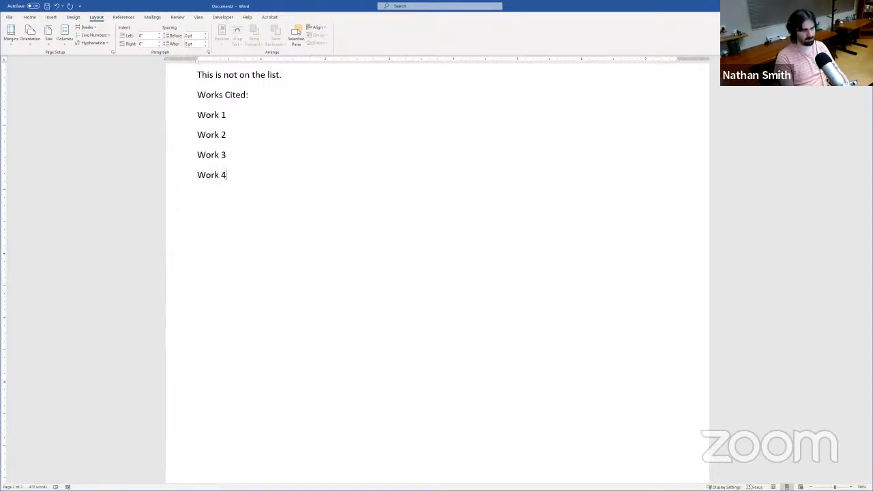
Step: Push the Works Cited list onto the following page by inserting blank lines before its heading
left_click(203, 100)
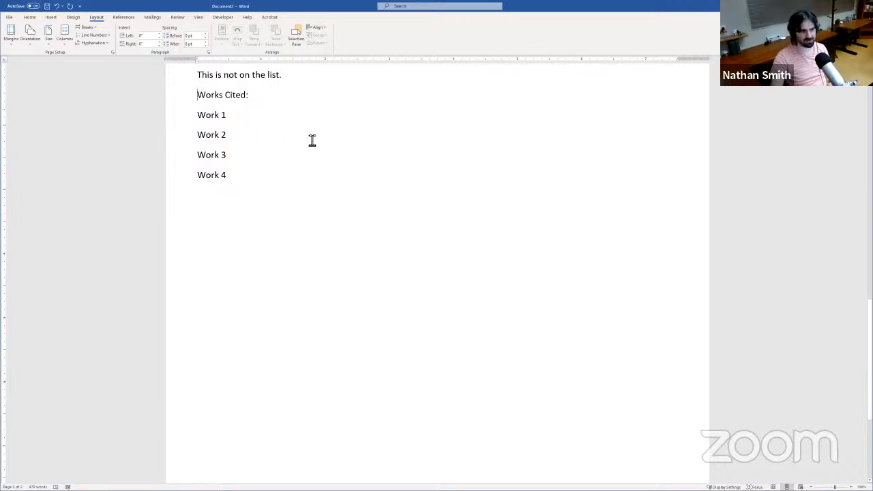
scroll(311, 140, "up", 5)
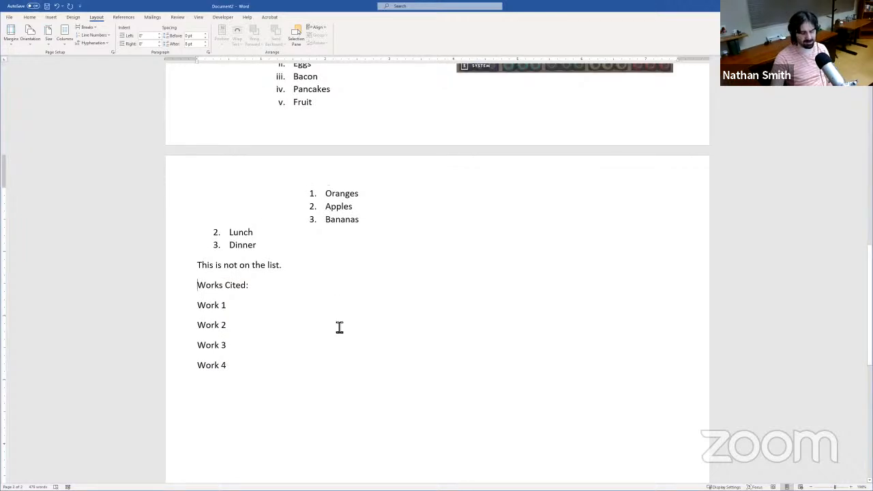
scroll(347, 324, "down", 5)
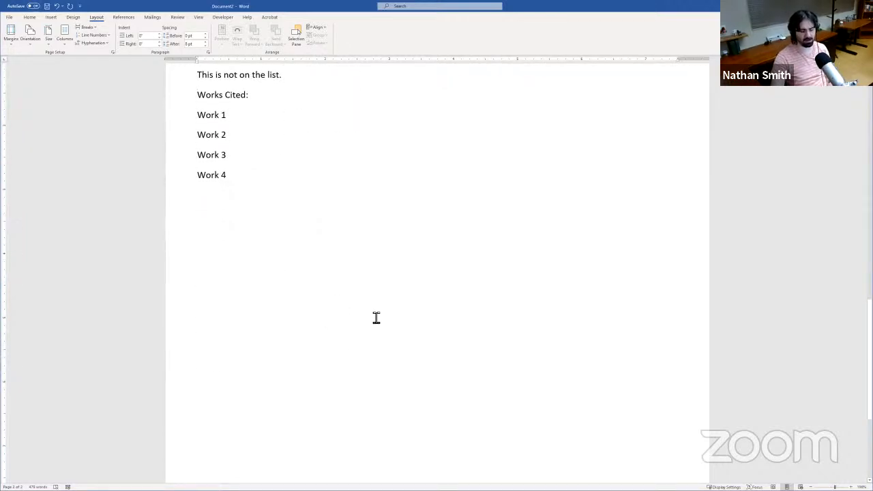
key("Return")
key("Return")
key("Return")
key("Return")
key("Return")
key("Return")
key("Return")
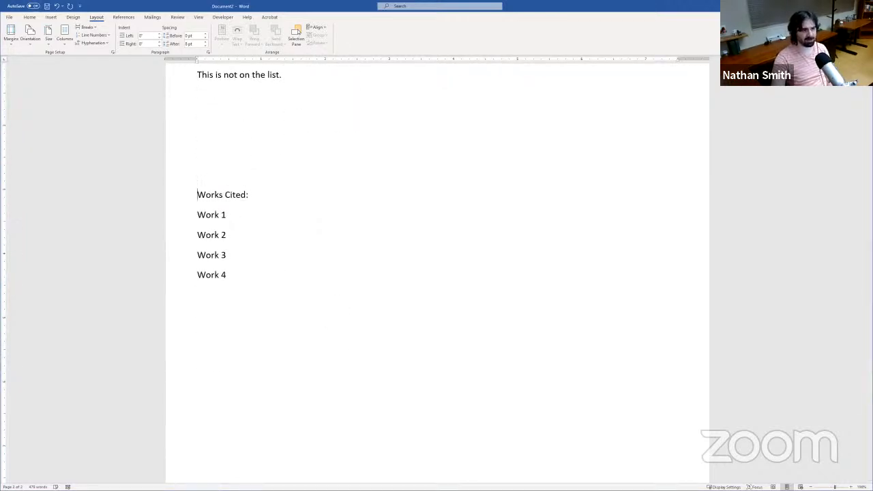
key("Return")
key("Return")
key("Return")
key("Return")
key("Return")
key("Return")
key("Return")
key("Return")
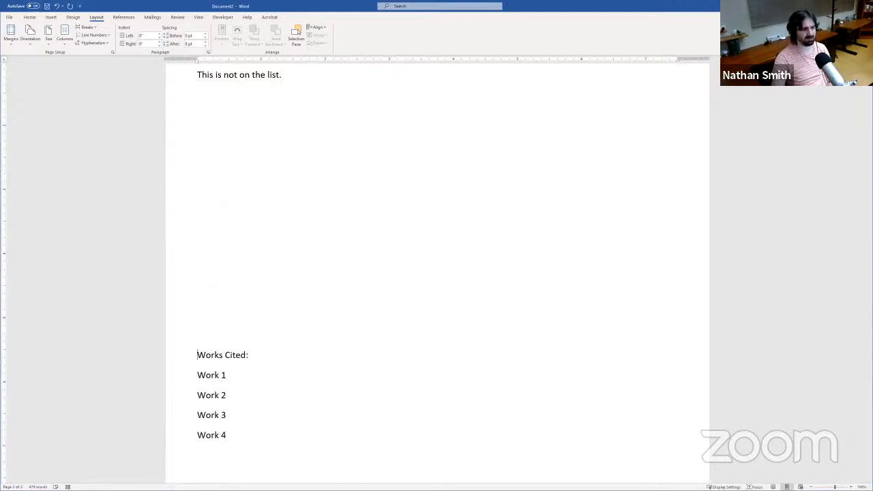
key("Return")
key("Return")
key("Return")
key("Return")
key("Return")
key("Return")
key("Return")
key("Return")
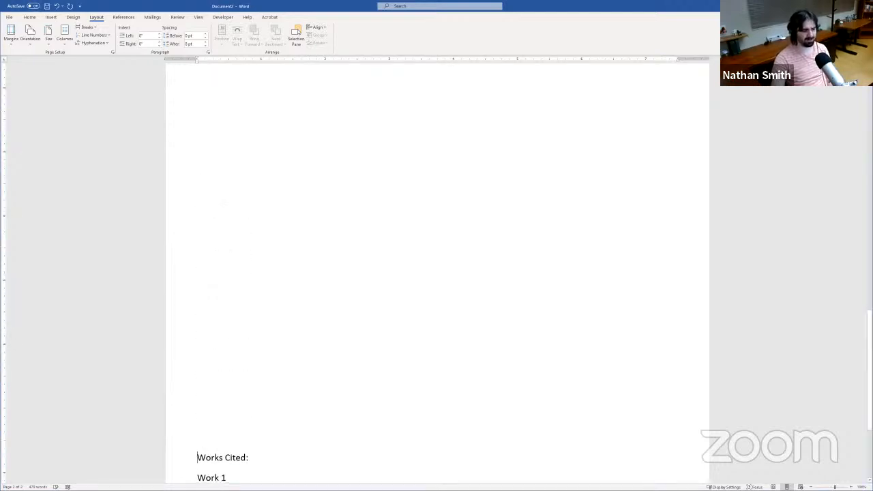
key("Return")
key("Return")
key("Return")
key("Return")
key("Return")
key("Return")
key("Return")
key("Return")
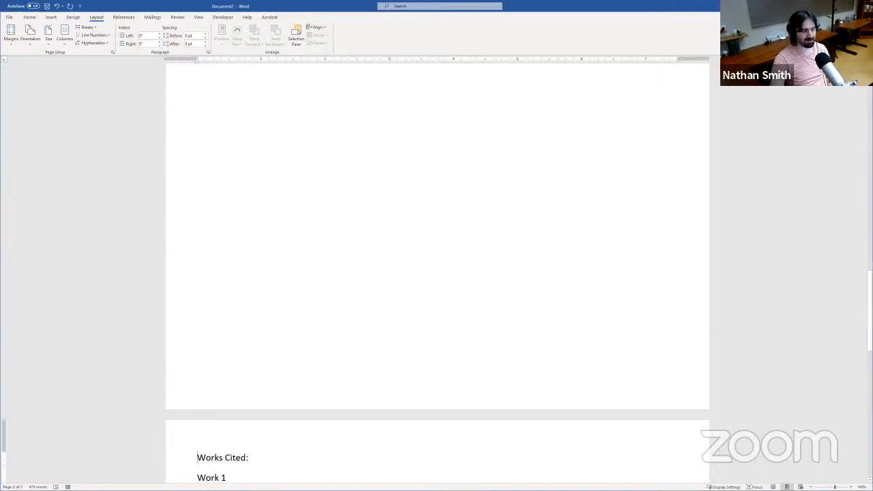
Step: Copy the last three "dark and stormy night" paragraphs from the first page and paste them below "This is not on the list."
scroll(453, 254, "up", 9)
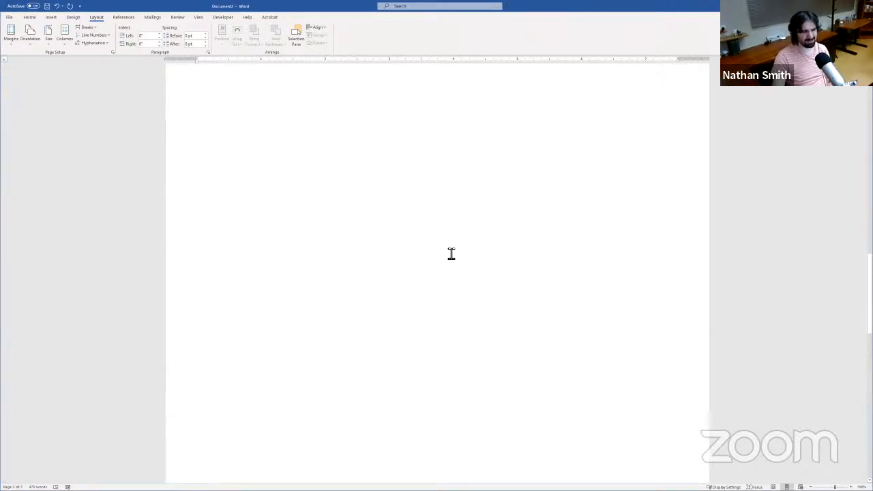
scroll(428, 263, "down", 3)
scroll(403, 262, "down", 3)
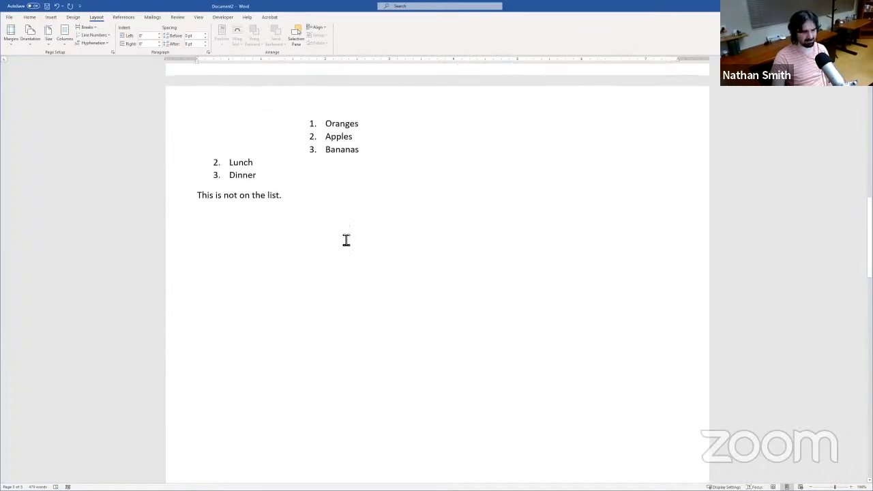
scroll(354, 225, "down", 5)
scroll(365, 273, "up", 15)
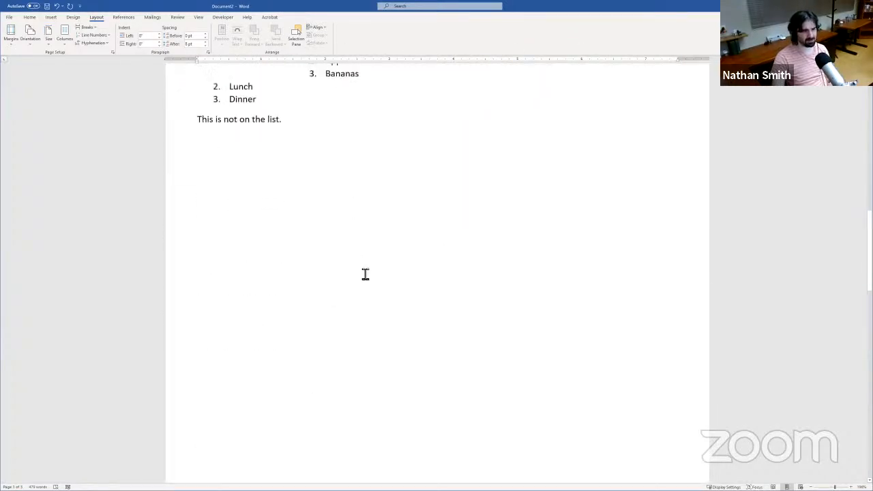
scroll(570, 356, "up", 5)
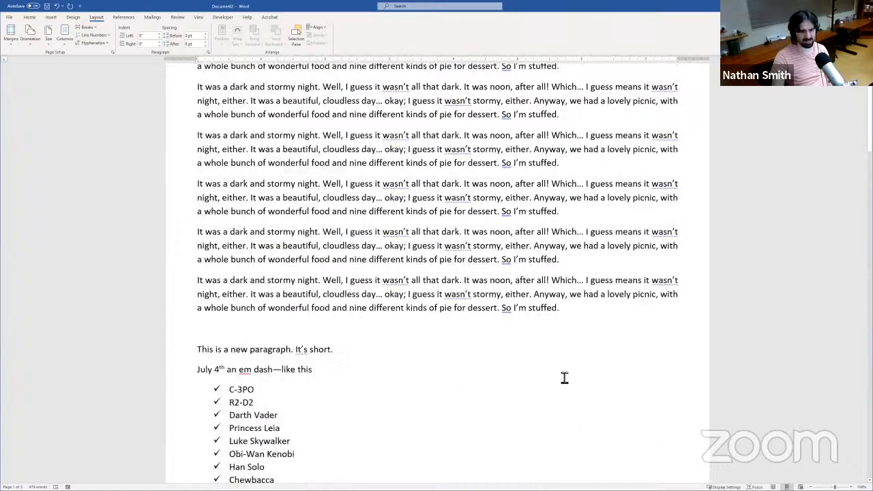
left_click_drag(568, 379, 199, 262)
key("ctrl+c")
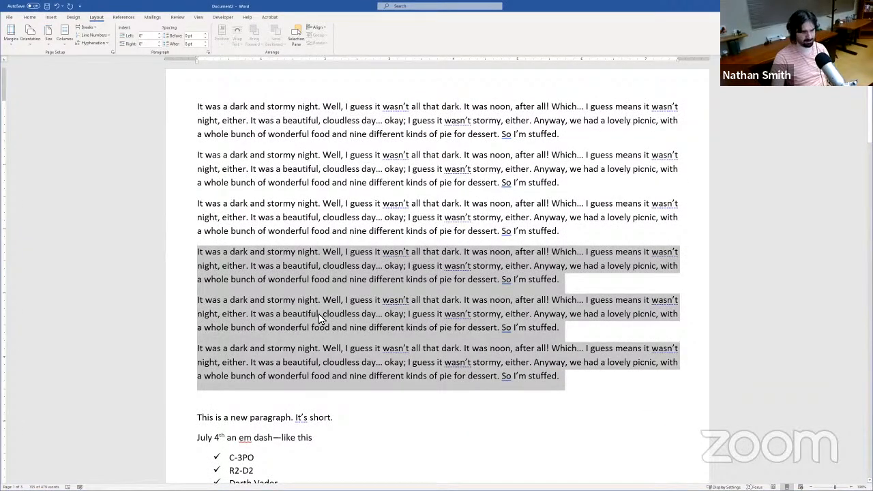
key("ctrl+End")
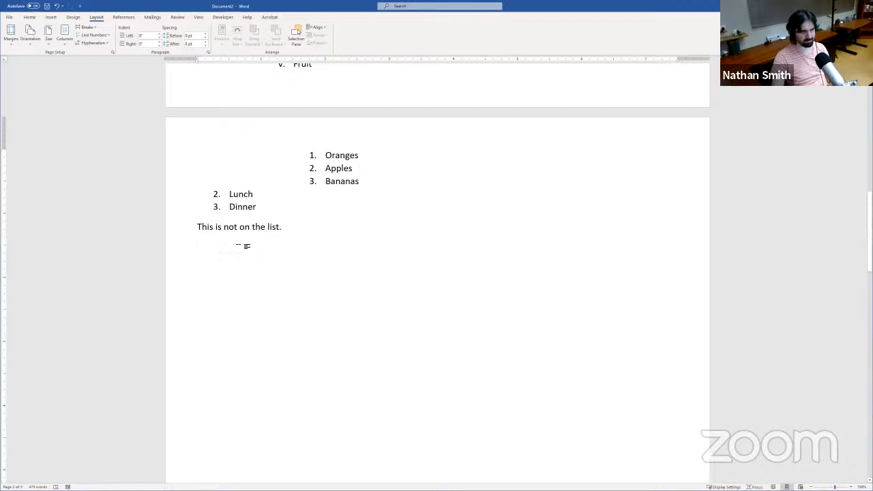
left_click(30, 18)
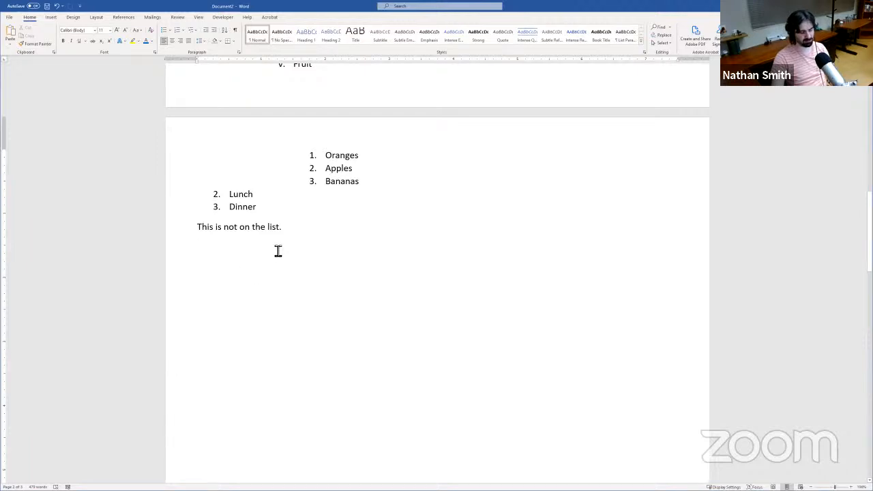
key("ctrl+v")
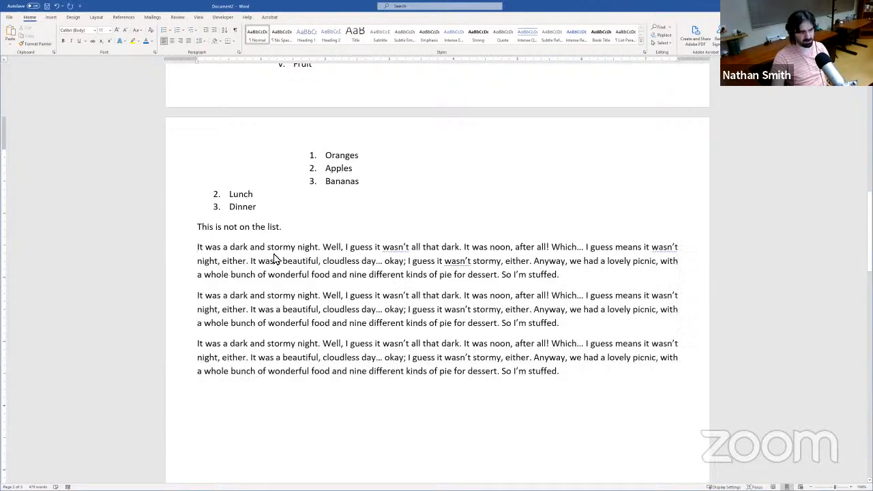
Step: Examine where the Works Cited list falls on the page in relation to the pasted paragraphs
scroll(269, 321, "down", 10)
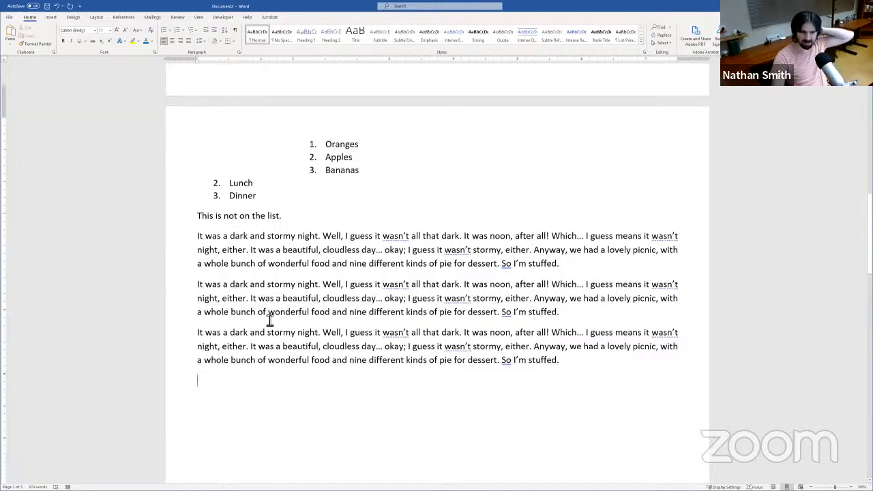
scroll(393, 399, "up", 5)
scroll(389, 390, "up", 7)
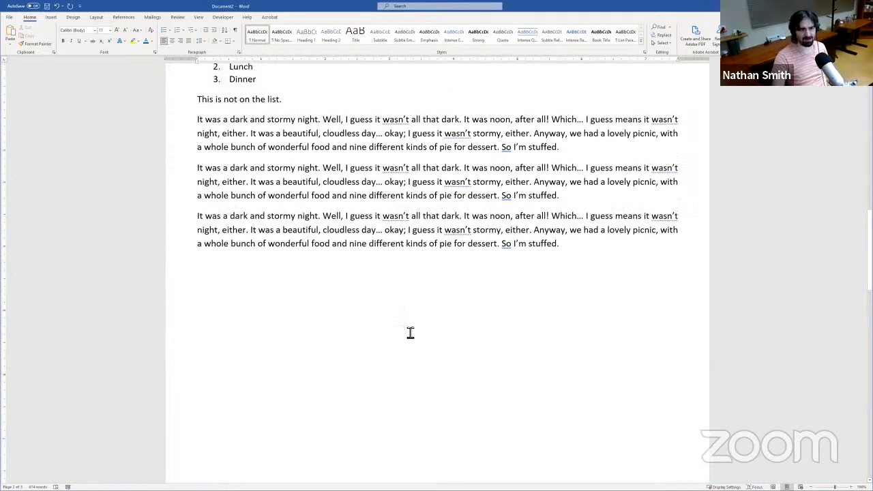
scroll(350, 350, "down", 3)
scroll(350, 353, "down", 5)
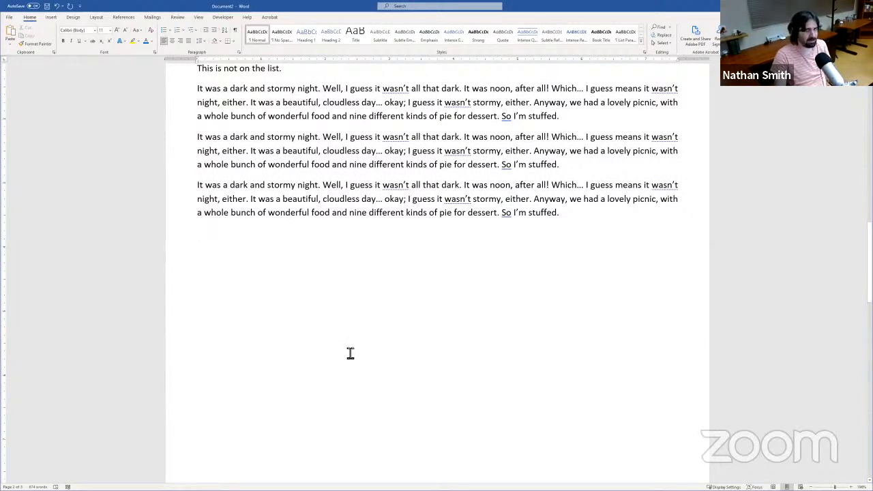
scroll(318, 313, "down", 12)
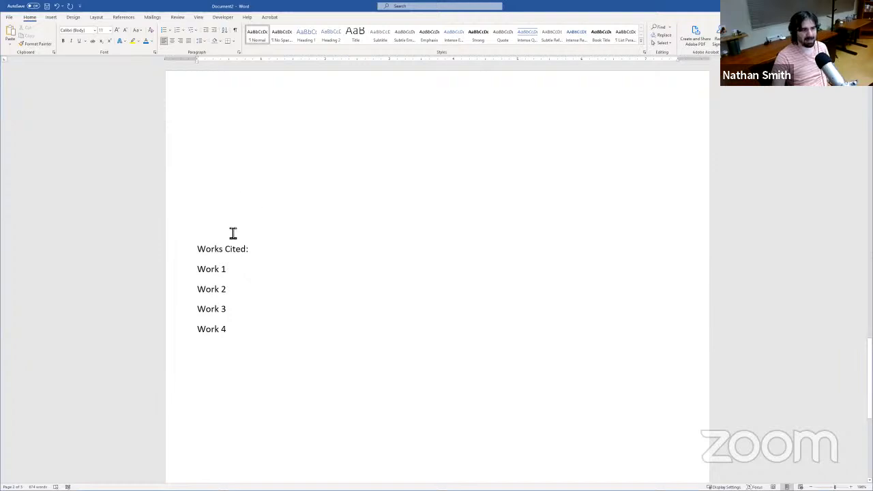
scroll(240, 222, "up", 1)
scroll(240, 222, "up", 3)
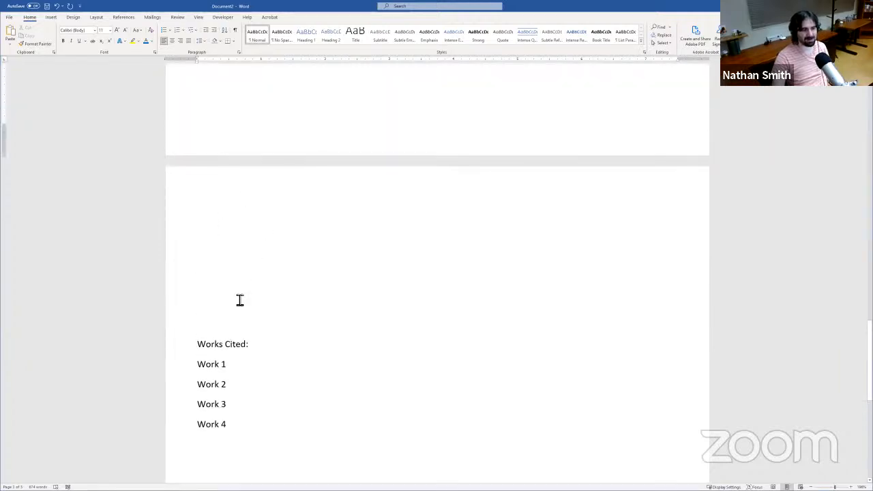
Step: Delete the blank lines above the Works Cited heading so that it starts at the top of its page
left_click(199, 344)
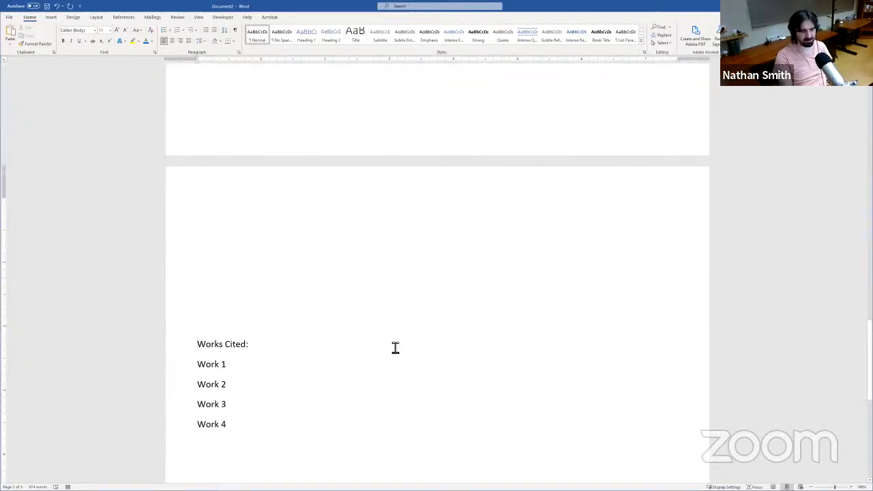
key("BackSpace")
key("BackSpace")
key("BackSpace")
key("BackSpace")
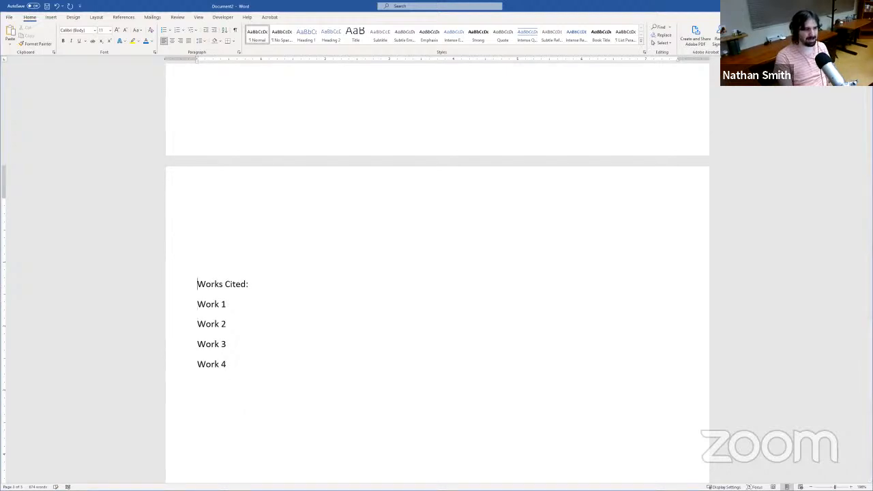
key("BackSpace")
key("BackSpace")
key("BackSpace")
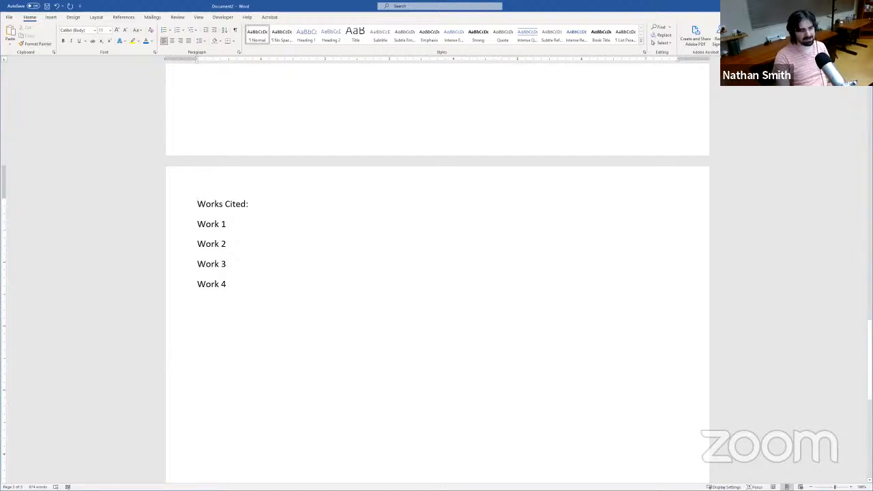
Step: Remove the remaining blank lines so the Works Cited heading sits on its own line directly below the last pasted paragraph
key("BackSpace")
key("BackSpace")
key("BackSpace")
key("BackSpace")
key("BackSpace")
key("BackSpace")
key("BackSpace")
key("BackSpace")
key("BackSpace")
key("BackSpace")
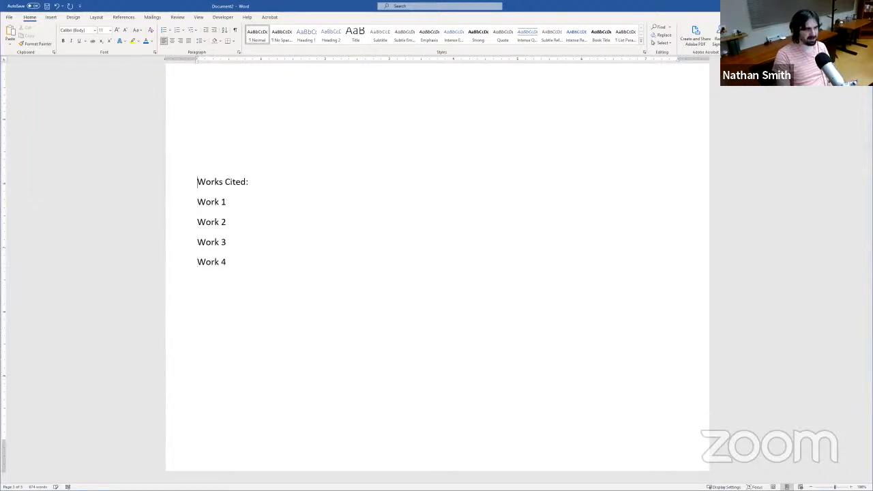
key("BackSpace")
key("BackSpace")
key("BackSpace")
key("BackSpace")
key("BackSpace")
key("BackSpace")
key("BackSpace")
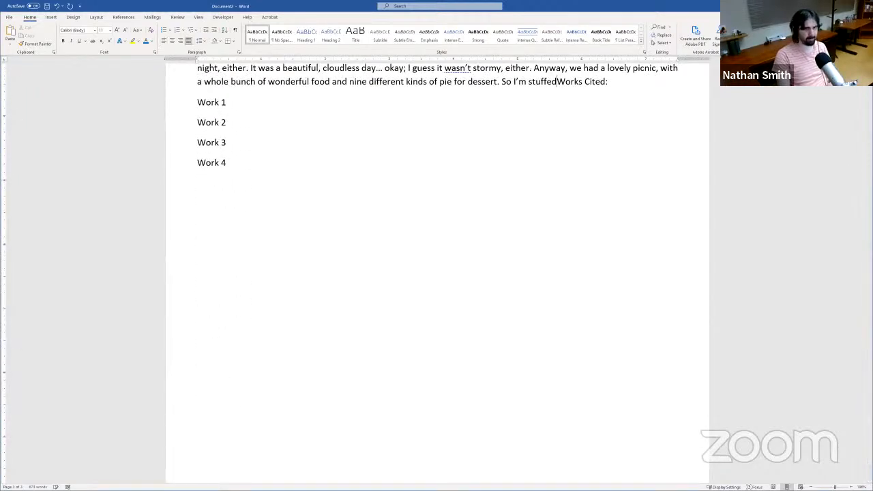
key("Return")
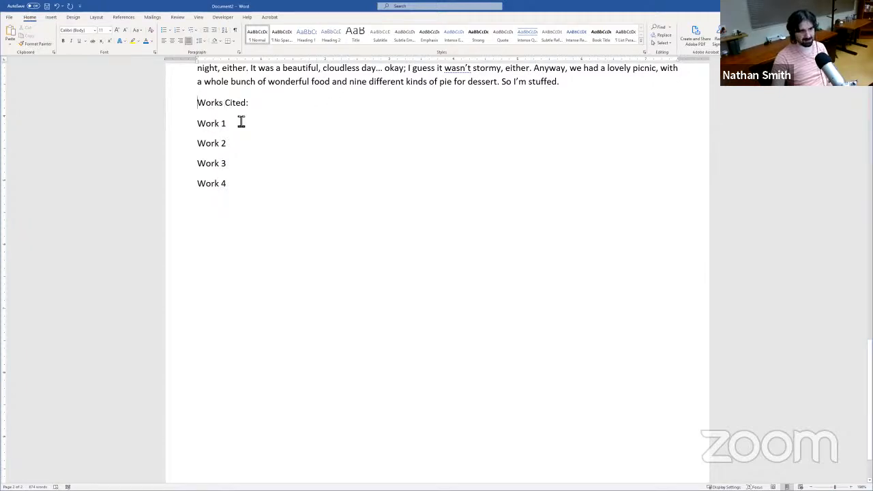
Step: Insert a page break before the Works Cited heading and check the list's placement on the new page
left_click(97, 19)
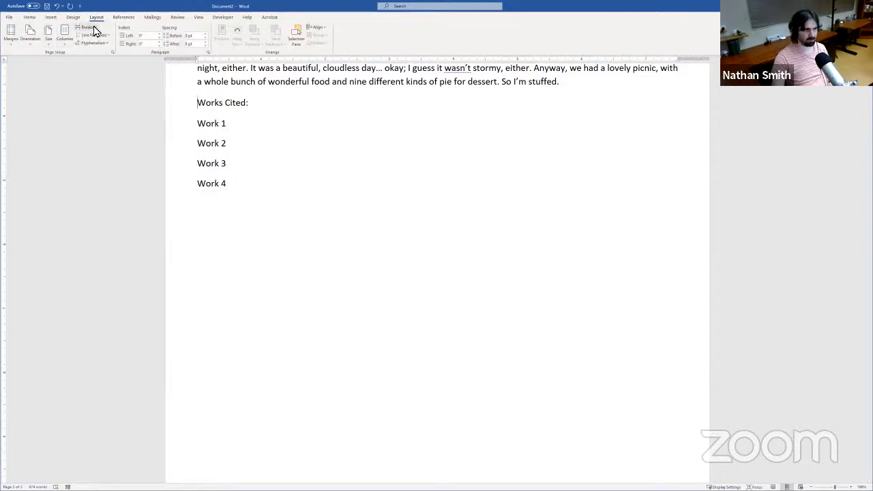
left_click(93, 28)
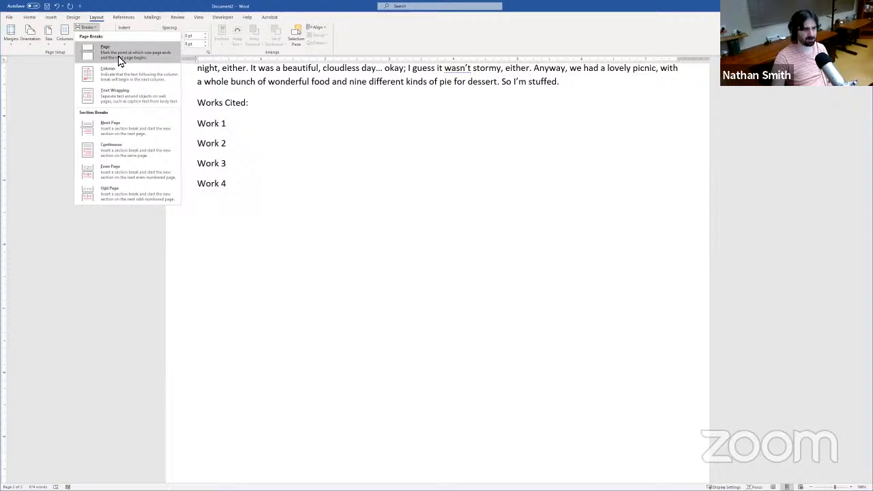
left_click(119, 60)
scroll(265, 230, "down", 4)
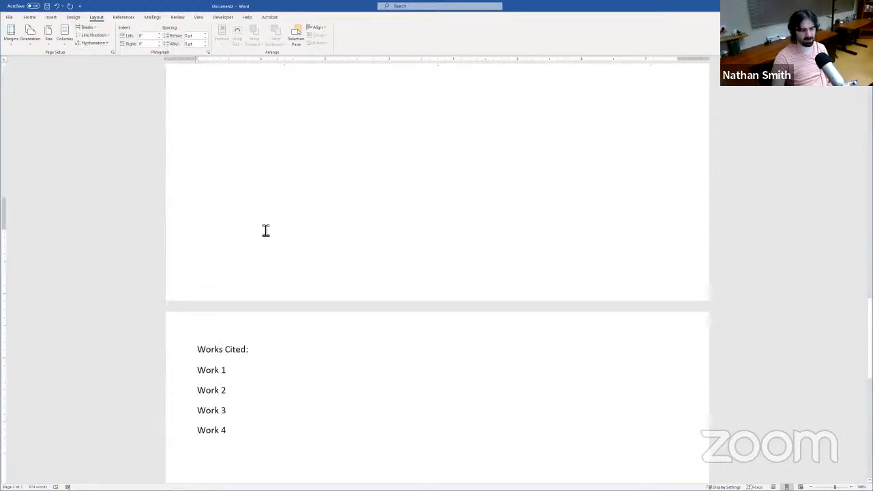
scroll(308, 259, "up", 10)
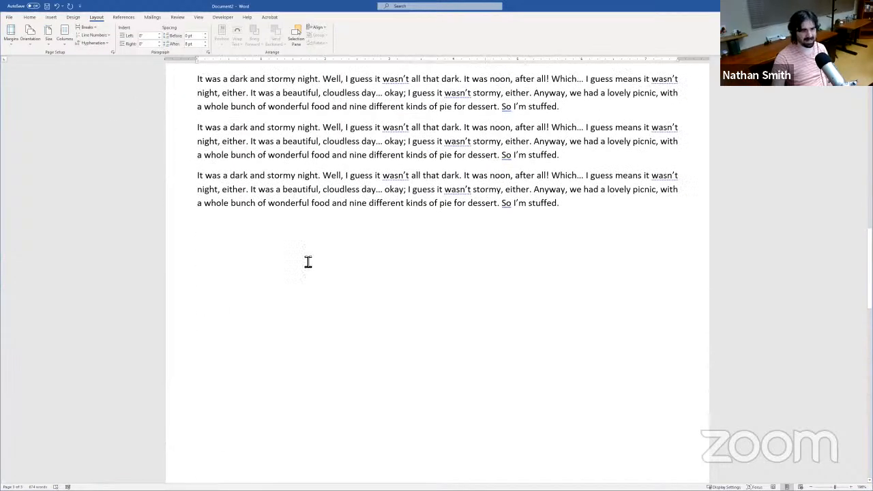
scroll(304, 261, "down", 8)
scroll(198, 299, "down", 1)
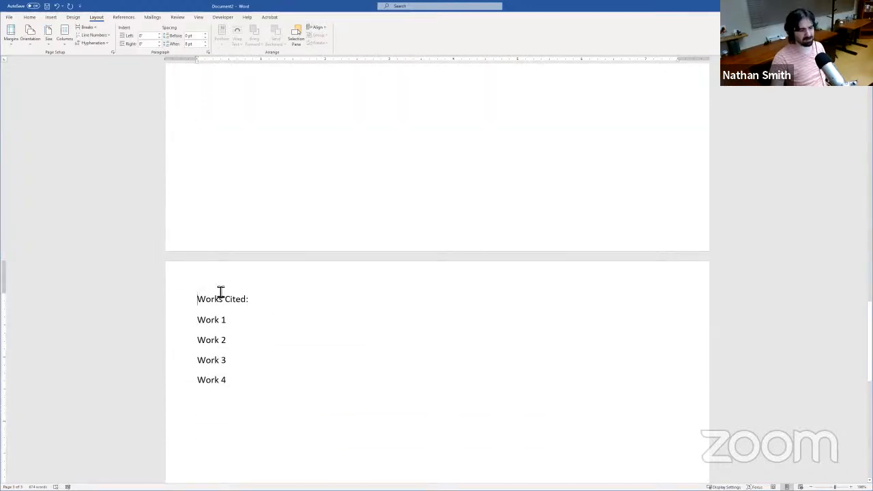
Step: Copy the three paragraphs below "This is not on the list." and paste the copy directly after the last one
scroll(219, 335, "up", 3)
scroll(219, 335, "up", 10)
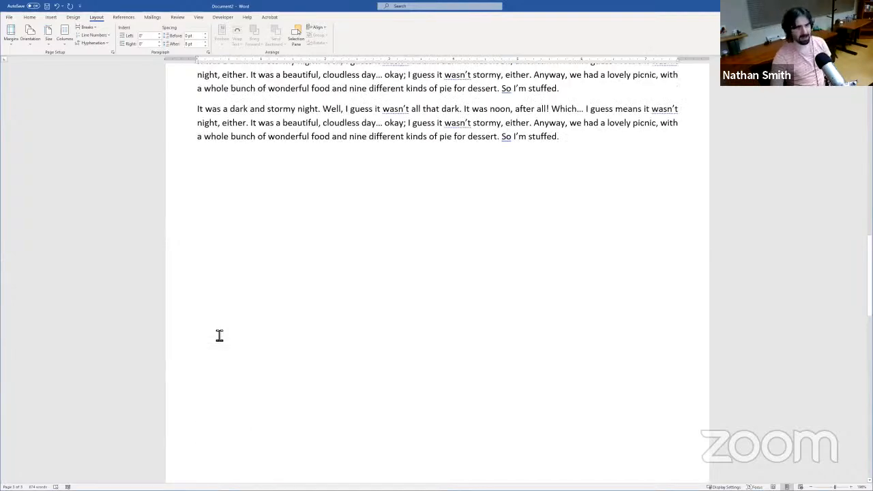
scroll(579, 306, "down", 4)
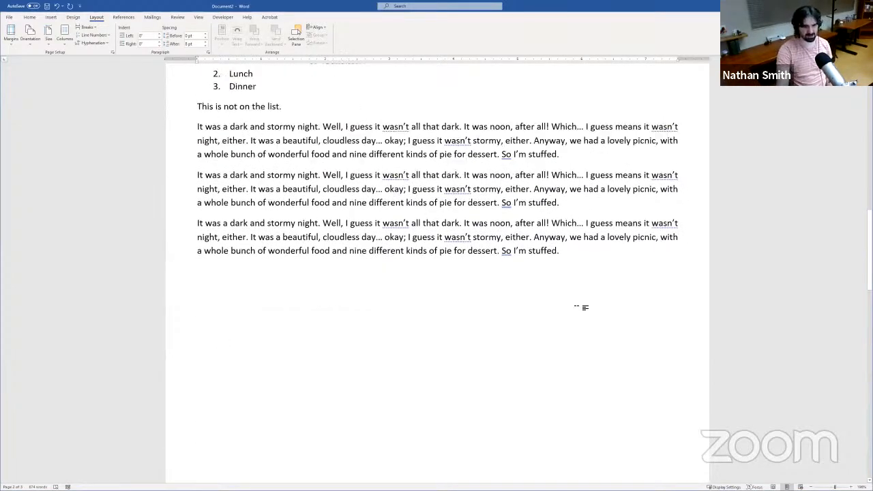
scroll(574, 326, "up", 5)
left_click_drag(571, 342, 204, 223)
key("ctrl+c")
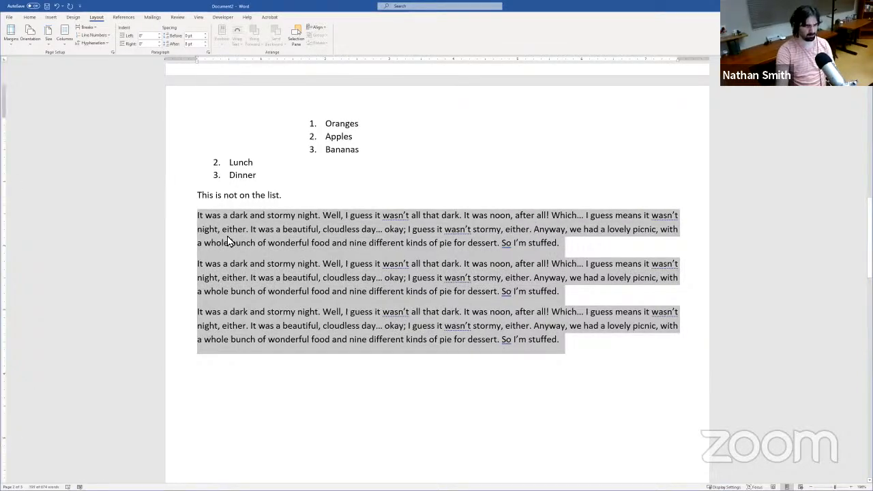
left_click(579, 350)
key("Return")
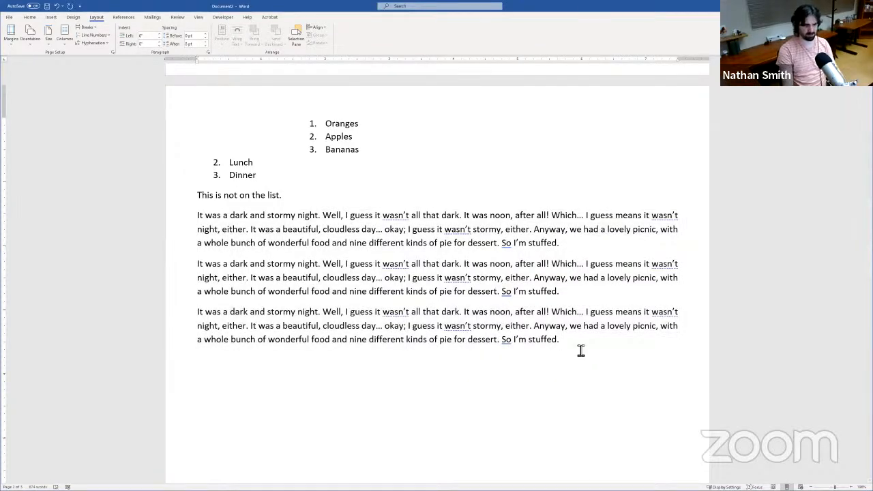
key("ctrl+v")
Step: Examine the Works Cited list's page position relative to the added paragraphs, and review the pages before it
scroll(487, 327, "down", 4)
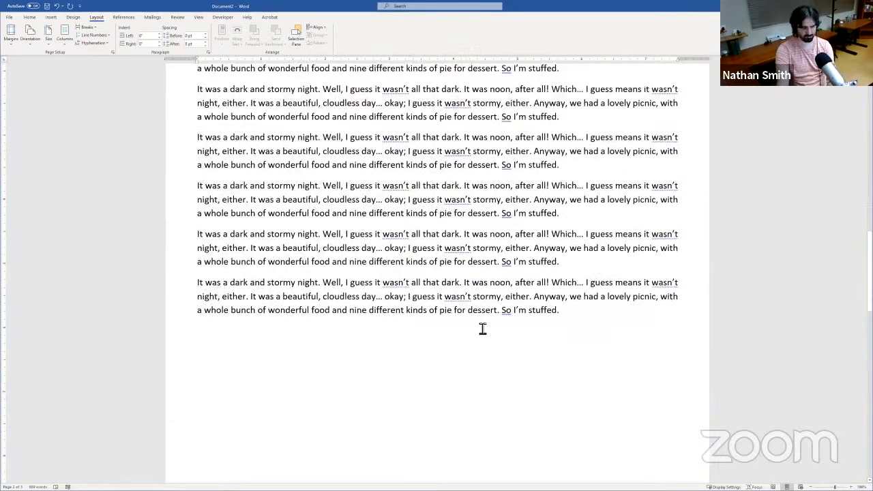
scroll(480, 329, "down", 10)
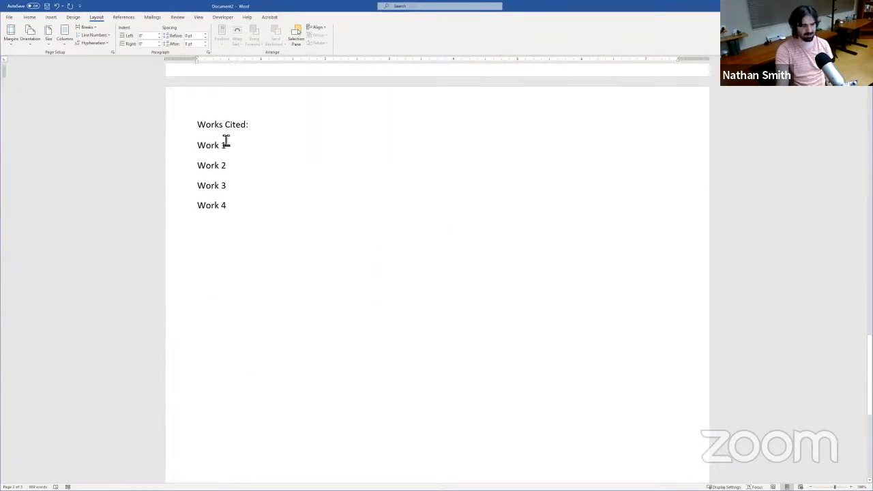
scroll(259, 183, "up", 5)
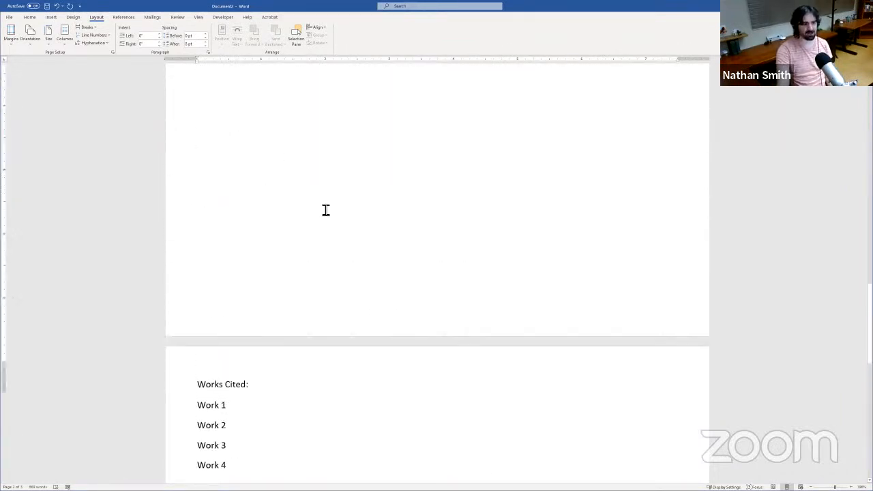
scroll(270, 294, "down", 4)
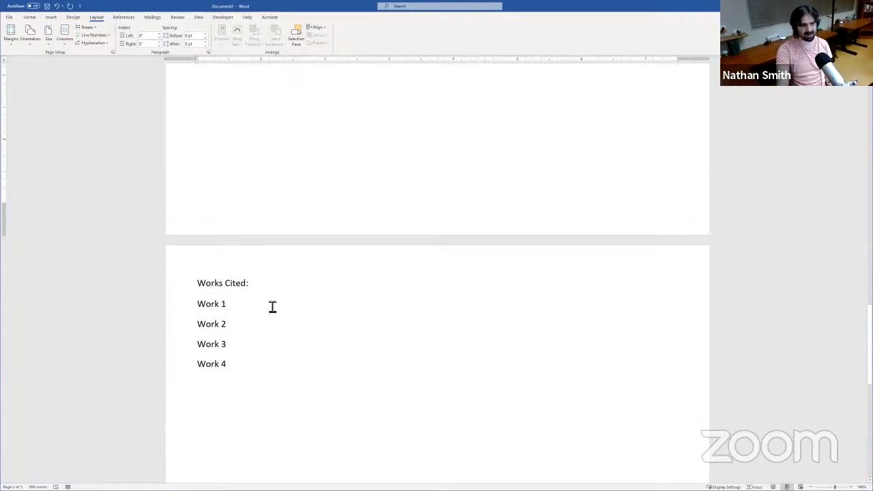
scroll(272, 308, "up", 3)
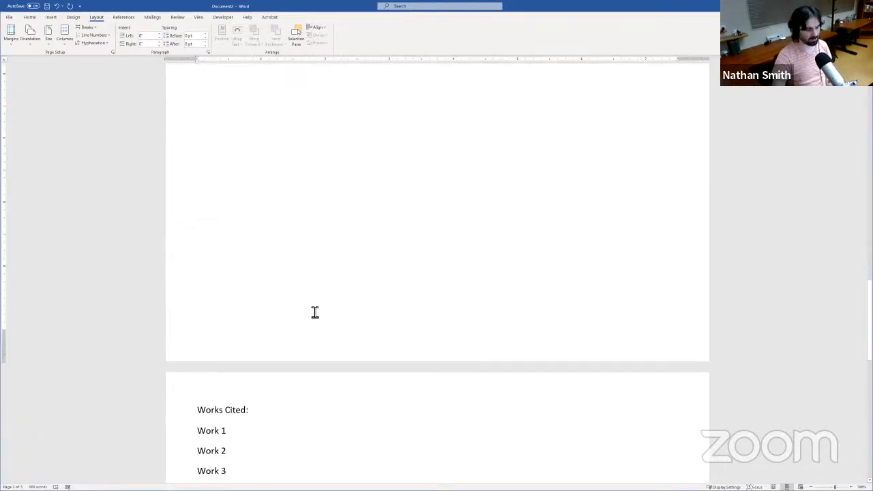
scroll(356, 238, "up", 4)
scroll(357, 239, "down", 6)
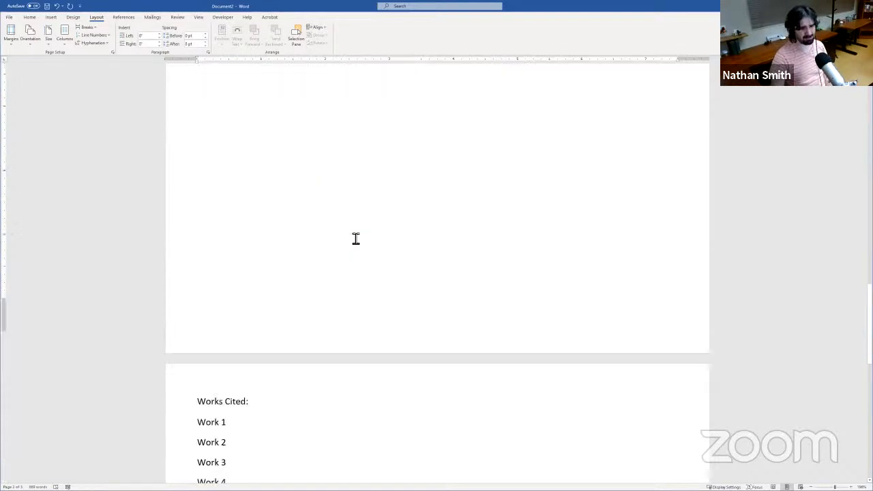
scroll(447, 231, "up", 4)
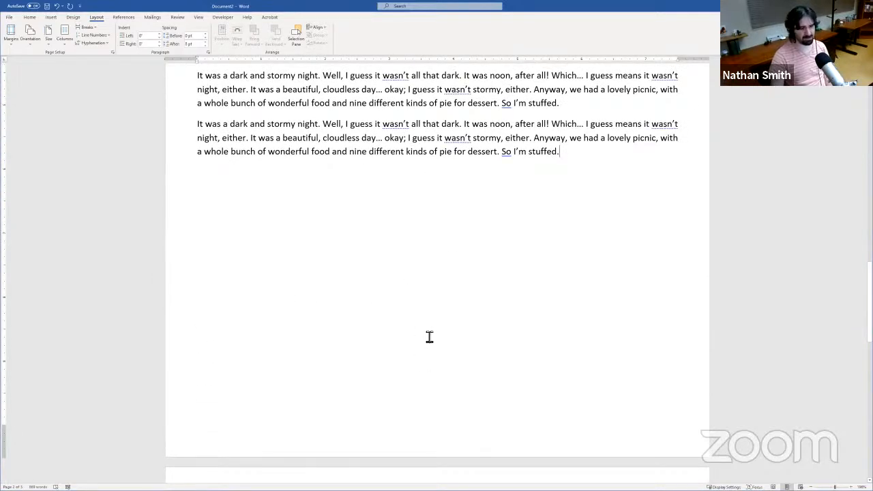
scroll(355, 331, "down", 6)
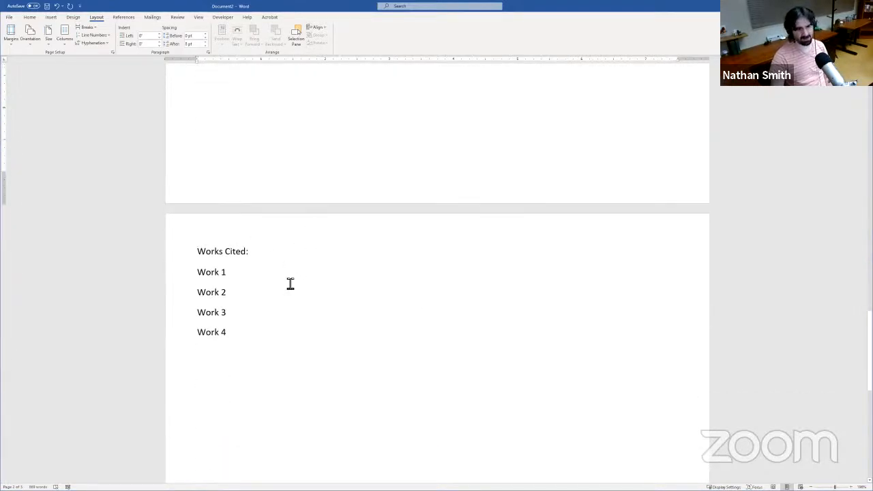
scroll(336, 274, "down", 8)
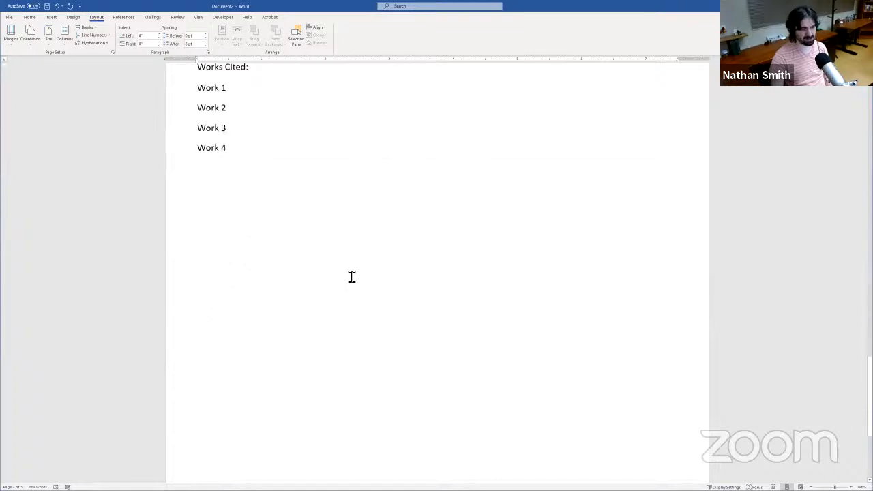
scroll(331, 268, "up", 9)
scroll(261, 284, "down", 8)
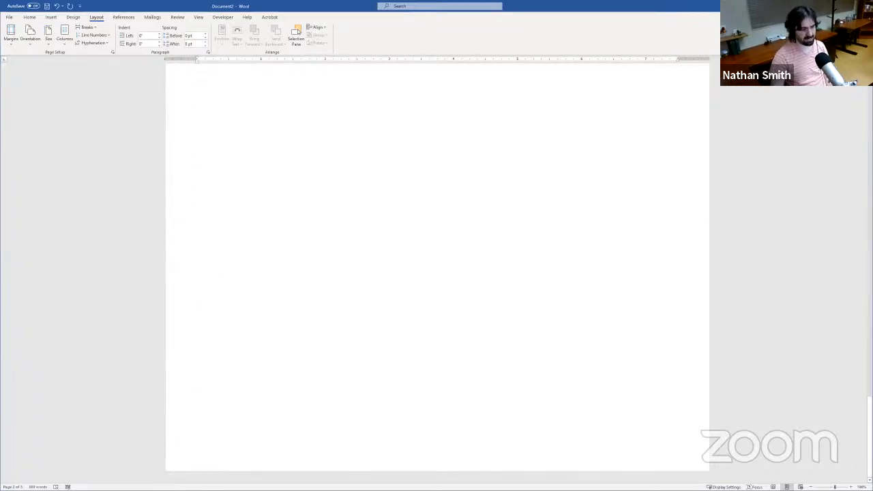
scroll(326, 409, "up", 15)
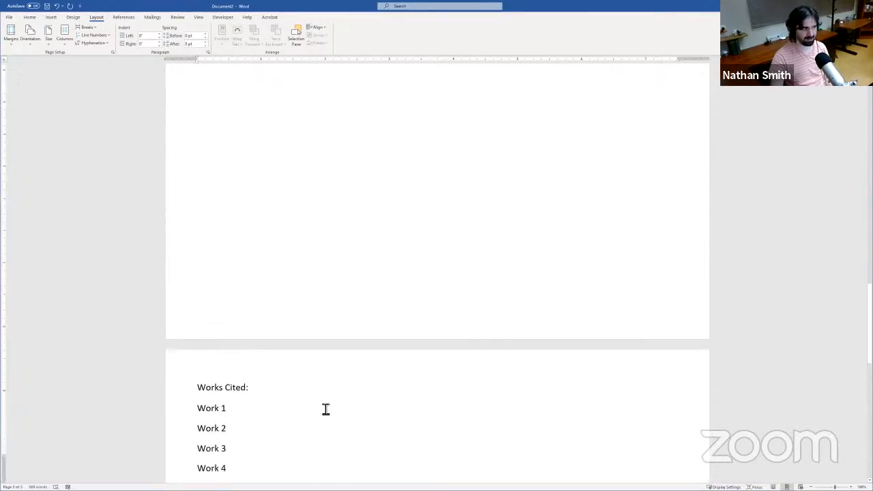
scroll(325, 409, "up", 15)
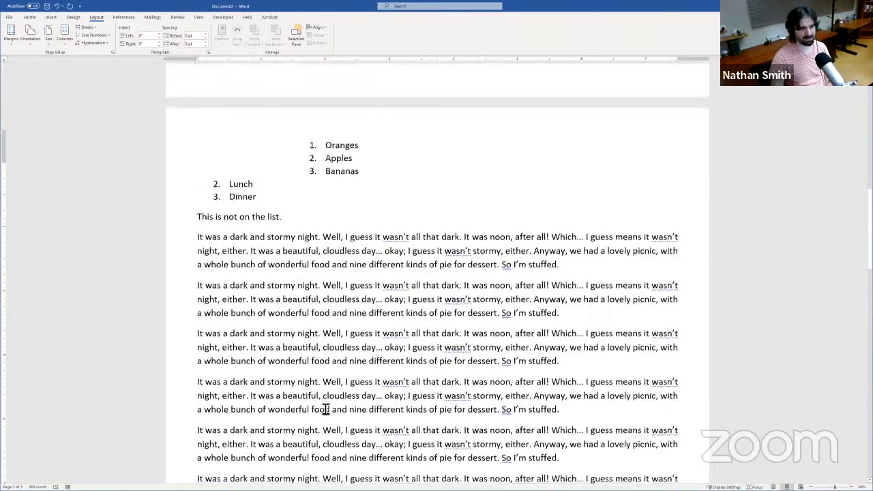
scroll(326, 409, "up", 5)
scroll(326, 409, "down", 7)
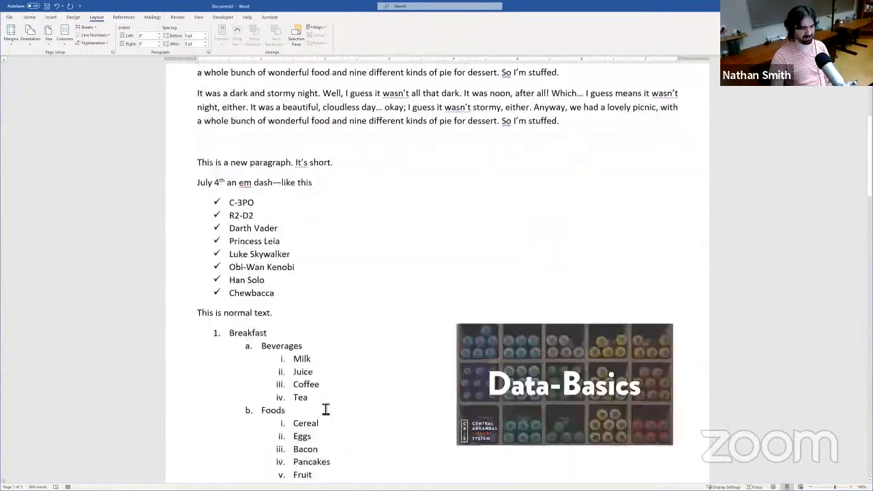
scroll(420, 346, "down", 20)
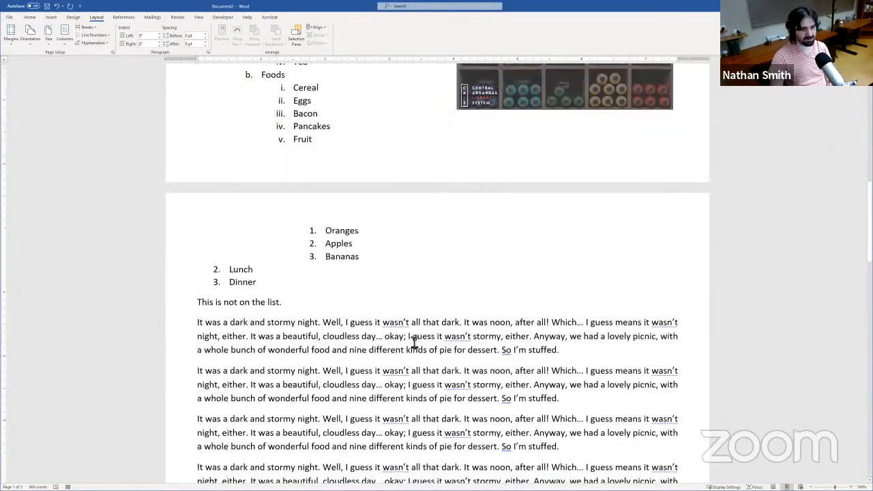
scroll(412, 339, "up", 3)
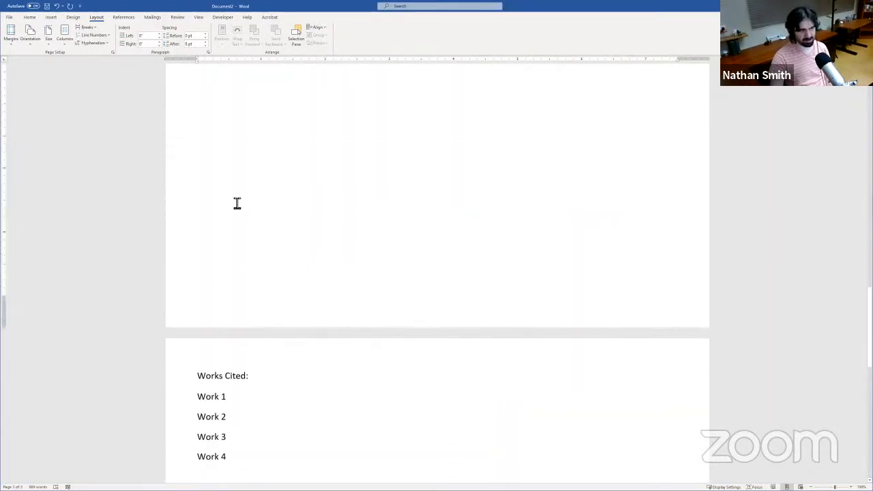
scroll(351, 202, "up", 6)
scroll(351, 202, "down", 2)
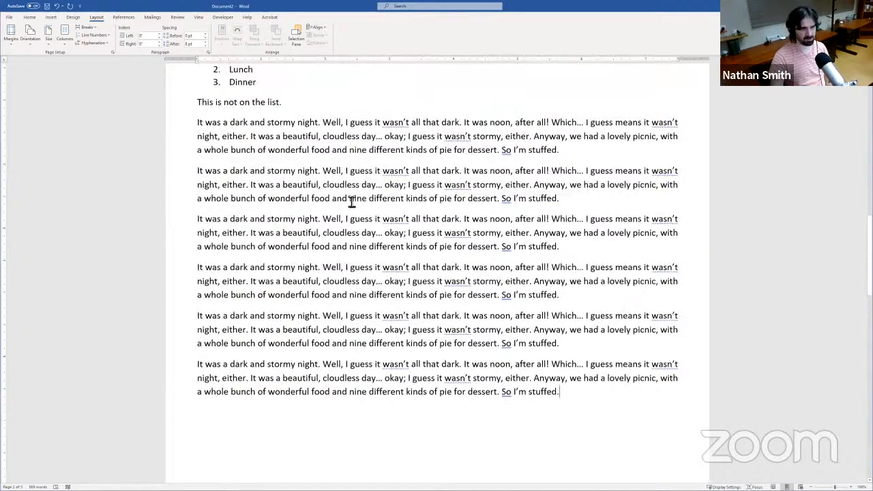
Step: Format the text from the first paragraph below "This is not on the list." through the Works Cited list in two columns, applied to selected text
scroll(351, 202, "up", 2)
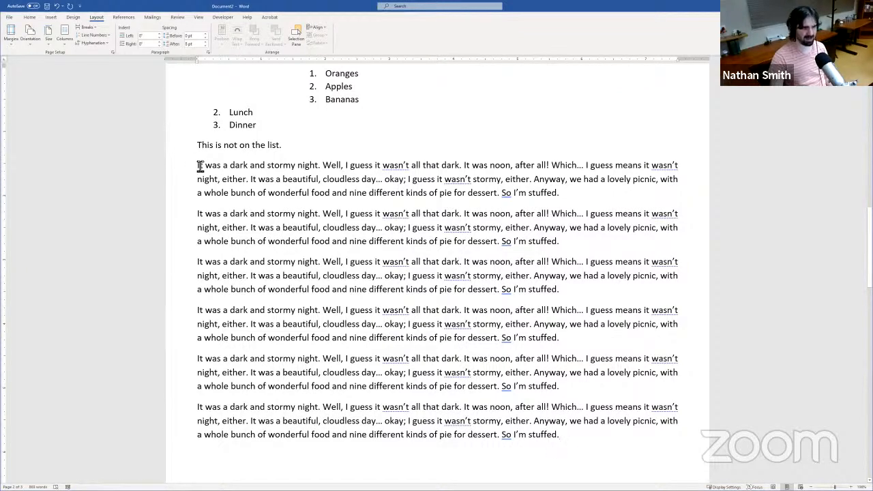
left_click_drag(200, 166, 578, 467)
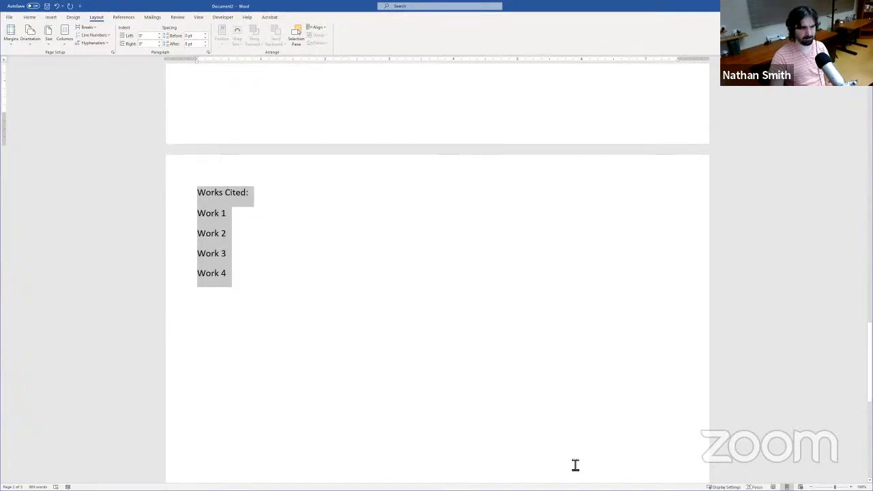
scroll(572, 457, "up", 15)
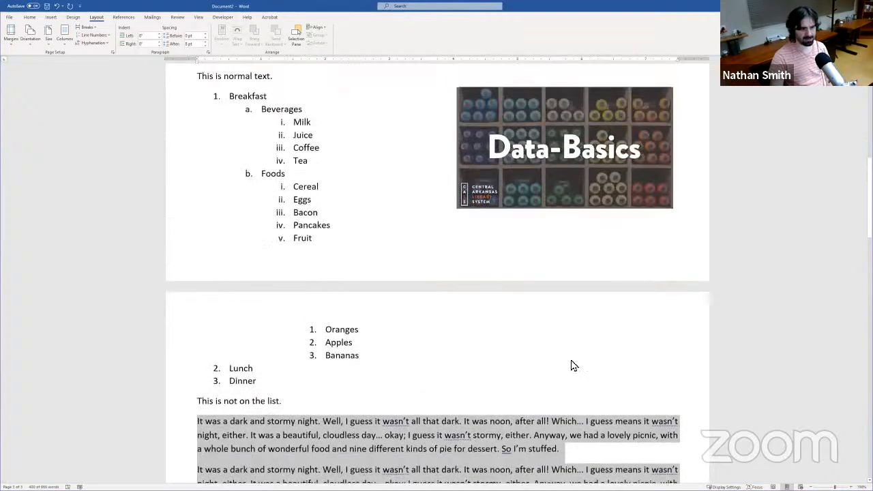
scroll(572, 366, "down", 10)
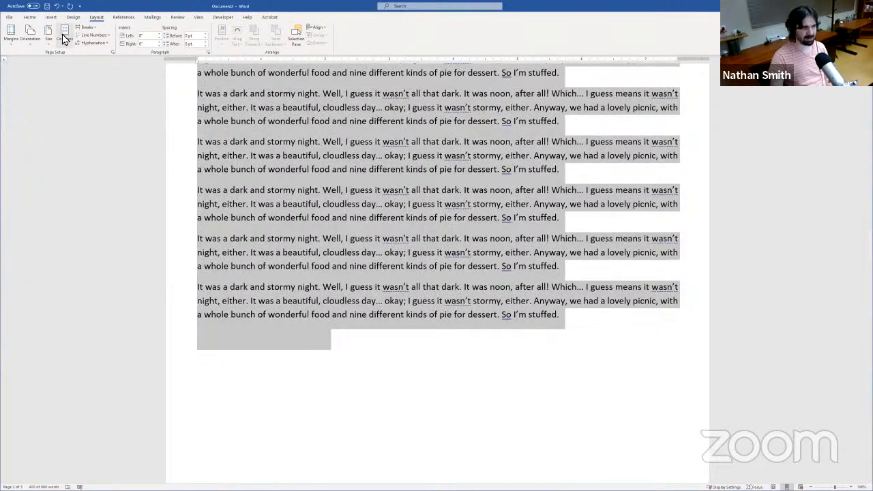
left_click(64, 34)
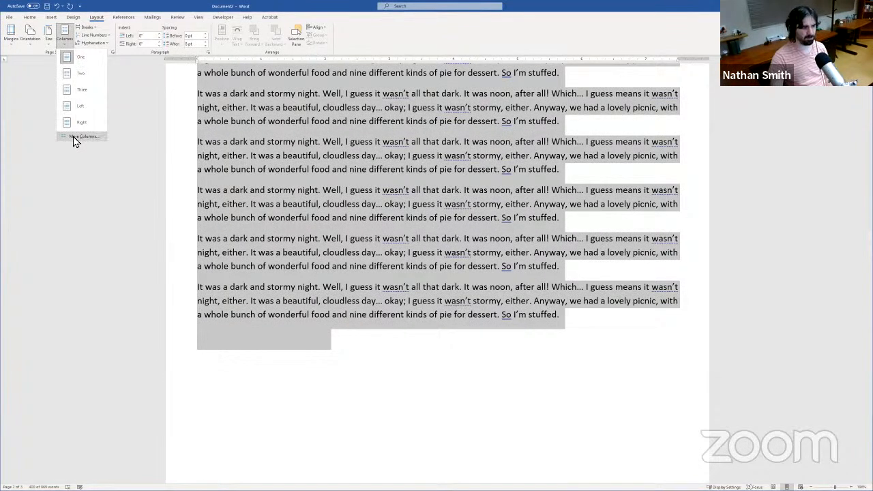
left_click(104, 140)
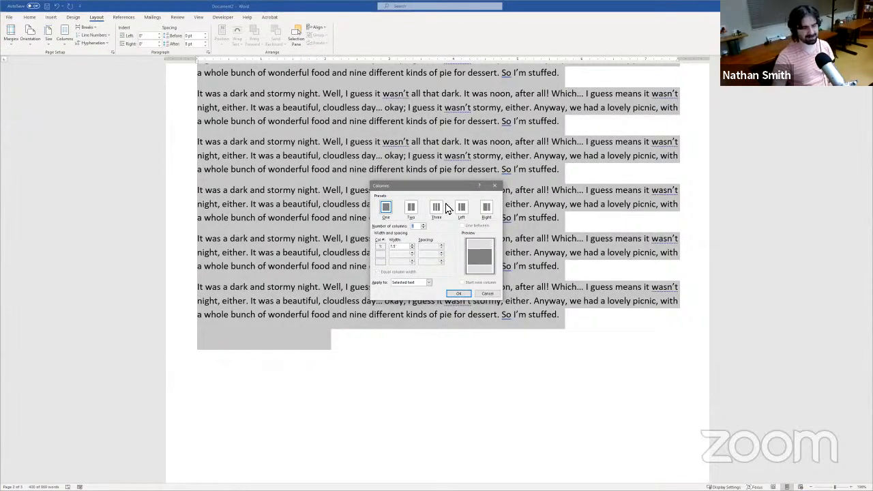
left_click(411, 208)
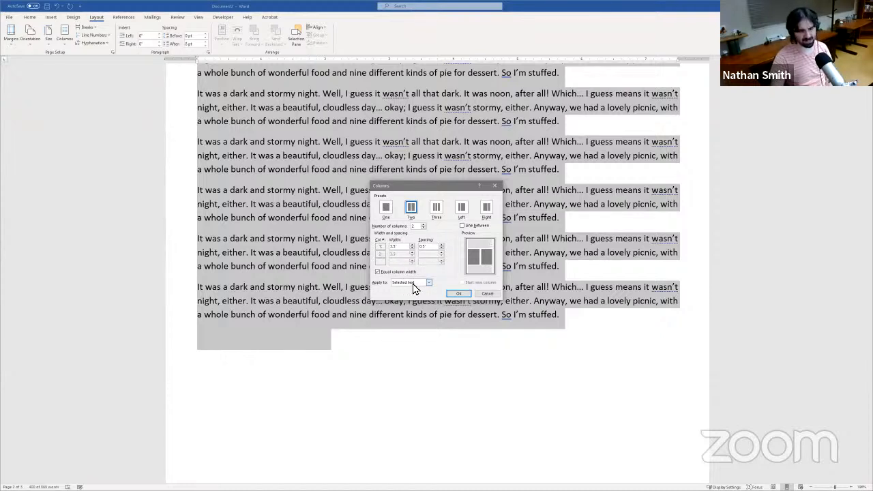
left_click(456, 294)
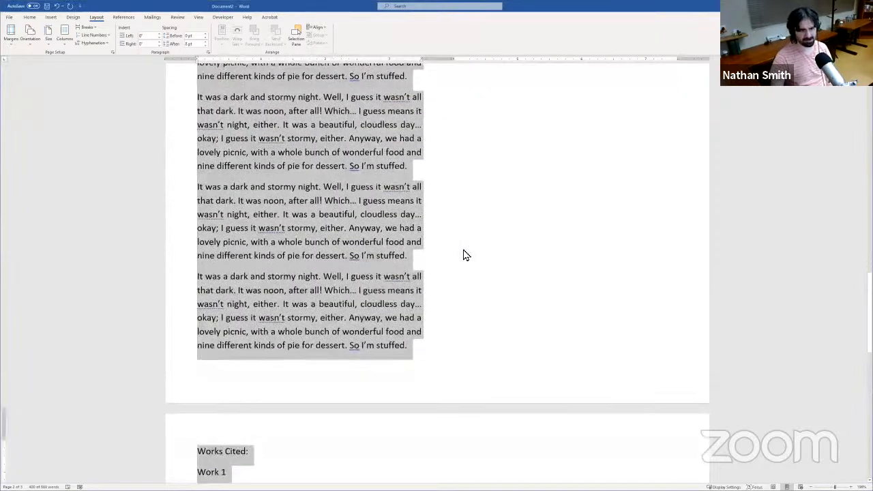
Step: Deselect the text and examine how the paragraphs flow in the two-column layout before the Works Cited page
scroll(448, 233, "down", 10)
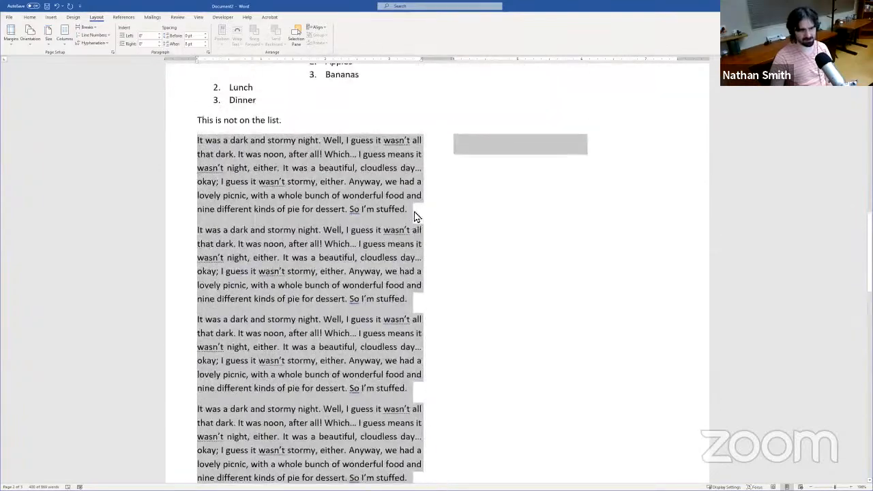
left_click(434, 277)
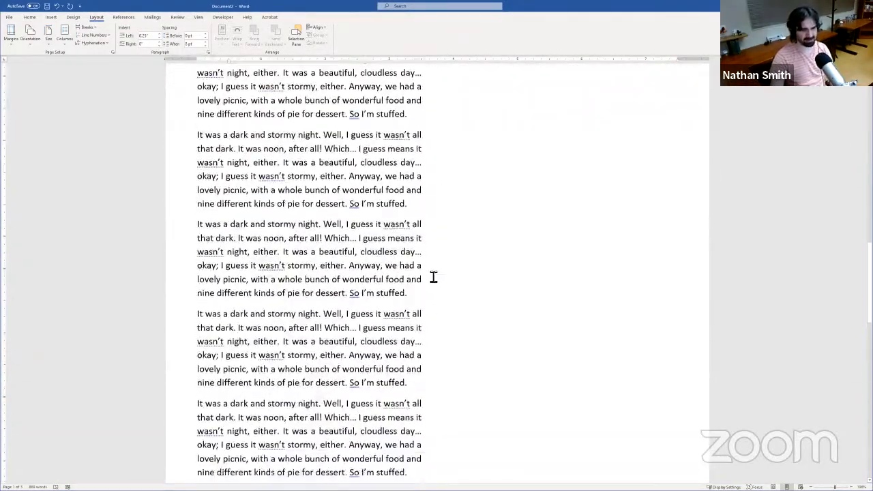
scroll(382, 272, "up", 7)
scroll(381, 262, "down", 3)
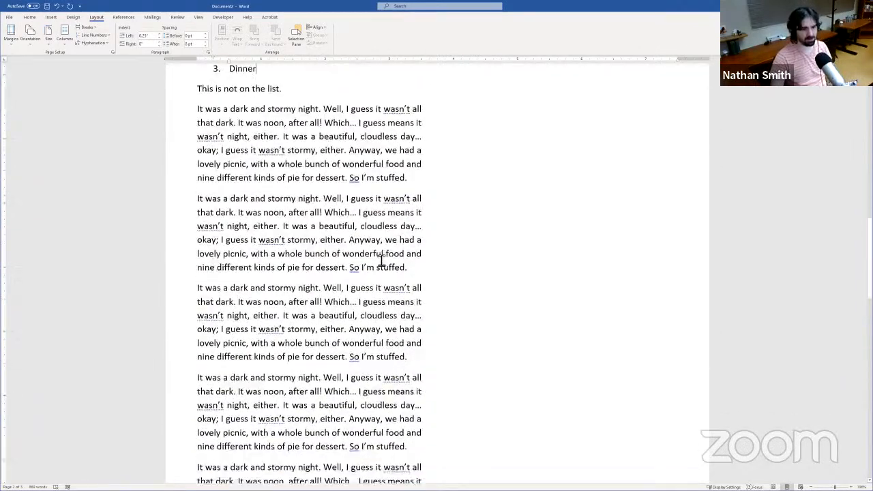
scroll(367, 311, "down", 6)
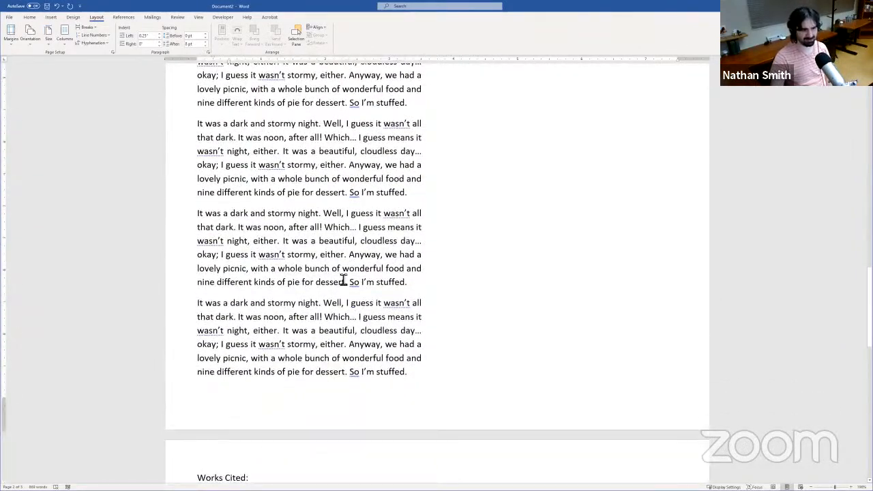
scroll(344, 281, "up", 3)
scroll(366, 225, "up", 3)
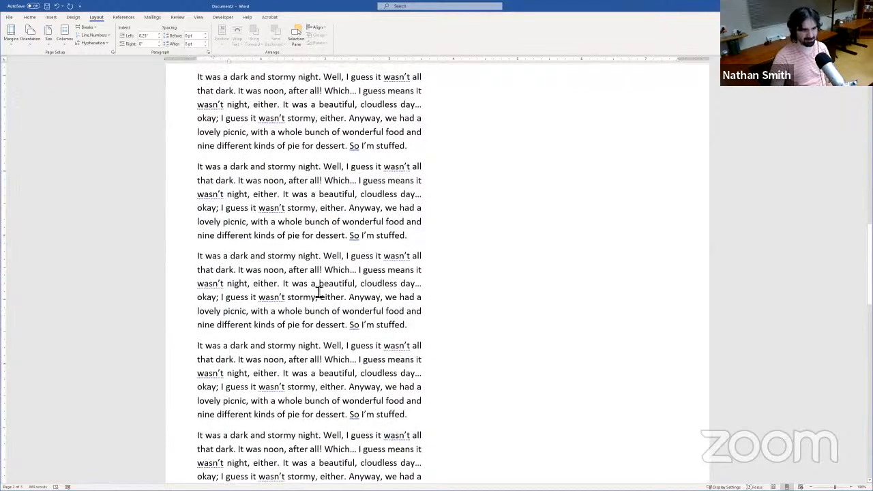
scroll(343, 286, "up", 1)
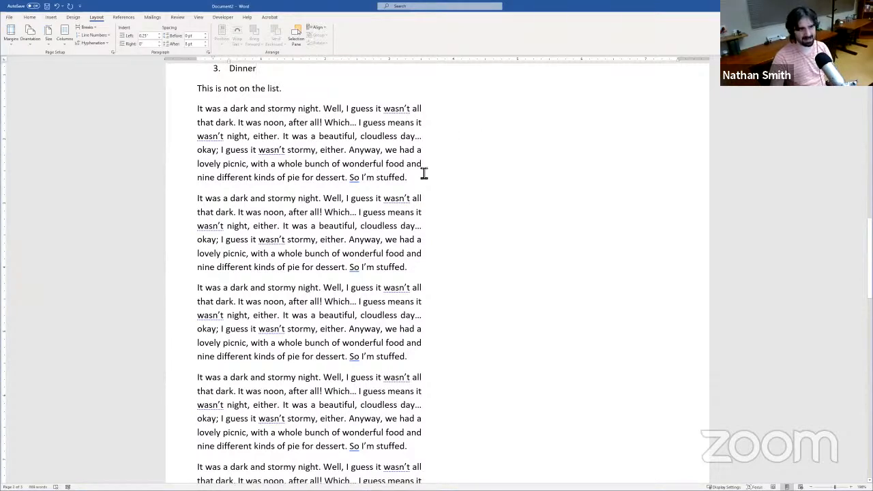
scroll(450, 229, "down", 5)
scroll(450, 229, "up", 3)
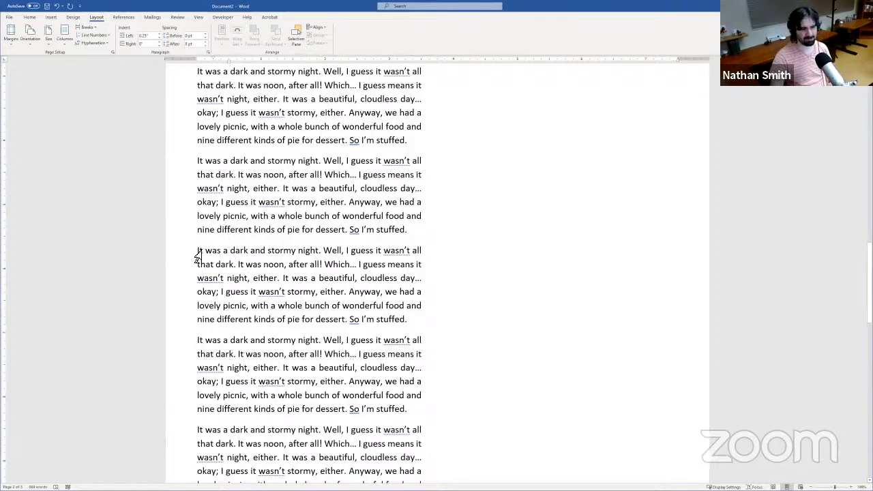
Step: Insert a column break before the fourth "It was a dark and stormy night" paragraph and check both columns
left_click(199, 253)
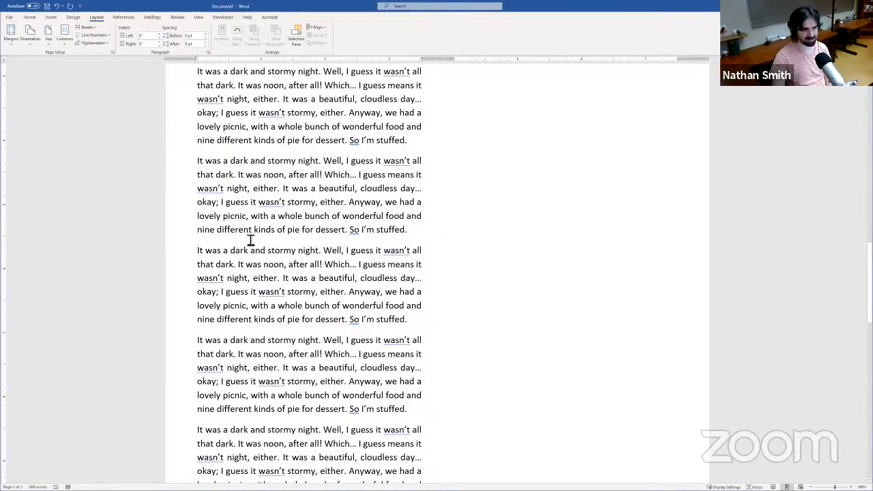
left_click(92, 28)
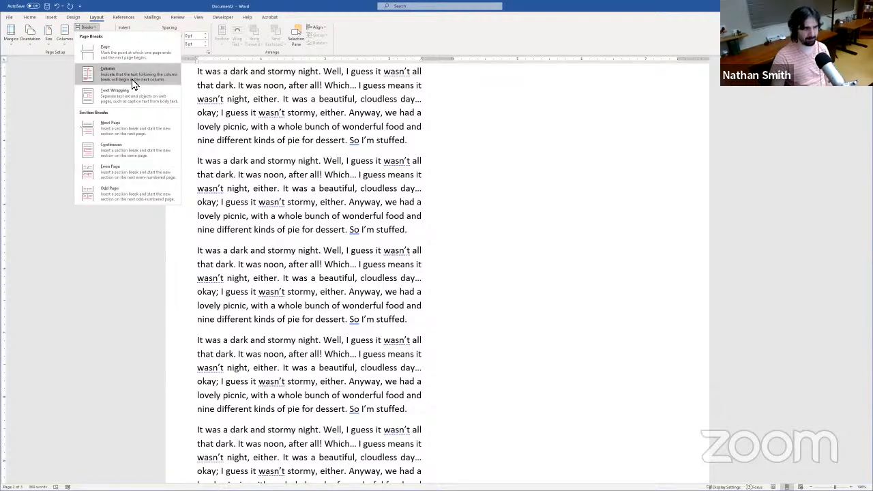
left_click(135, 83)
scroll(332, 197, "up", 2)
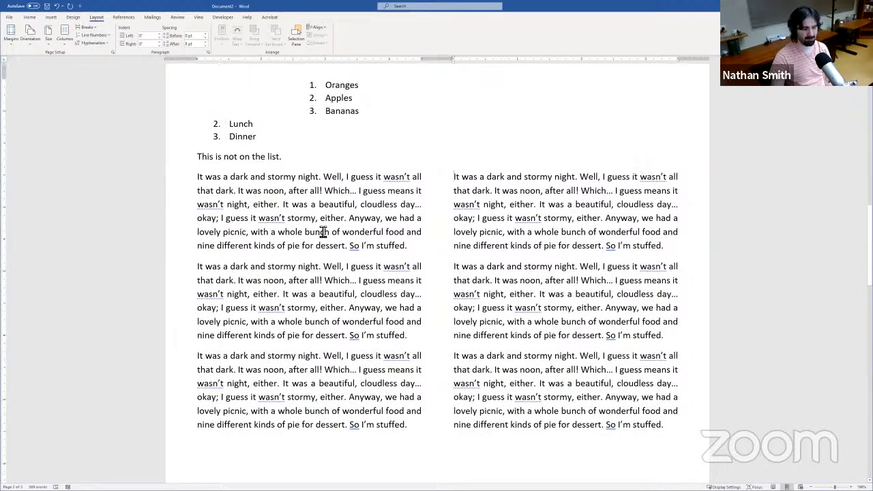
scroll(328, 280, "down", 3)
scroll(478, 244, "up", 3)
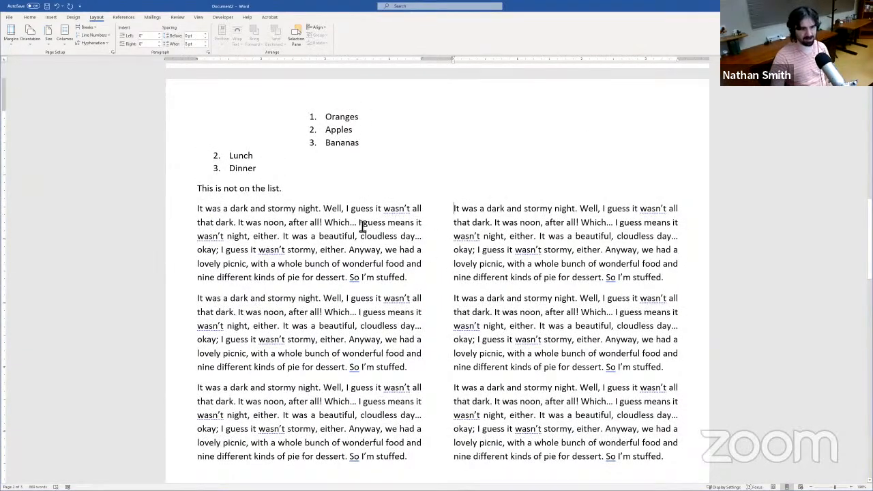
scroll(412, 311, "down", 5)
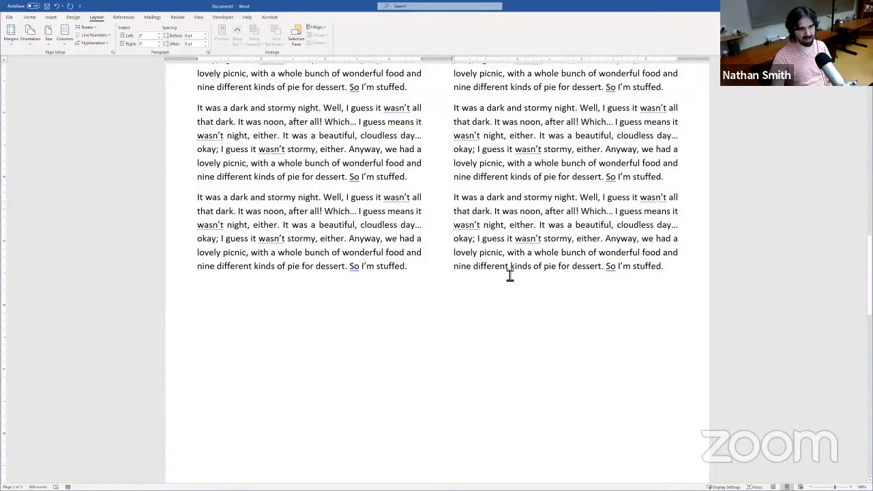
scroll(511, 275, "up", 5)
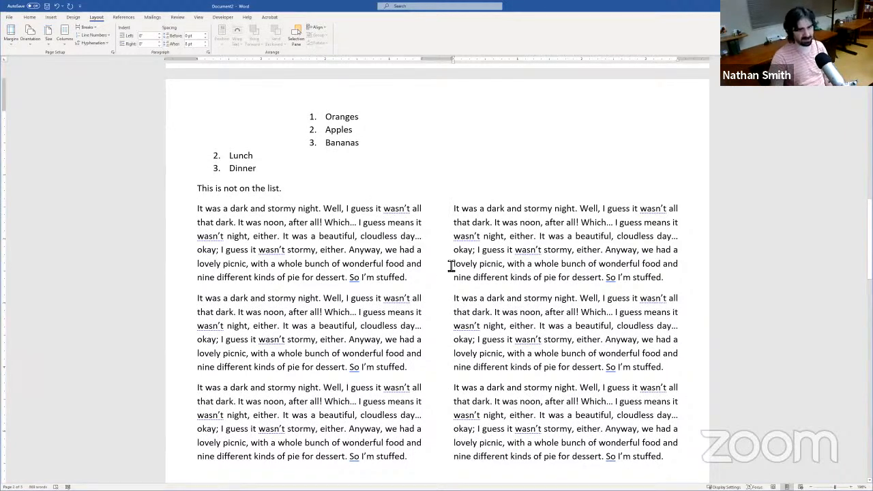
Step: Add a new paragraph reading "This is more text." between the second and third paragraphs of the first column
scroll(458, 287, "down", 2)
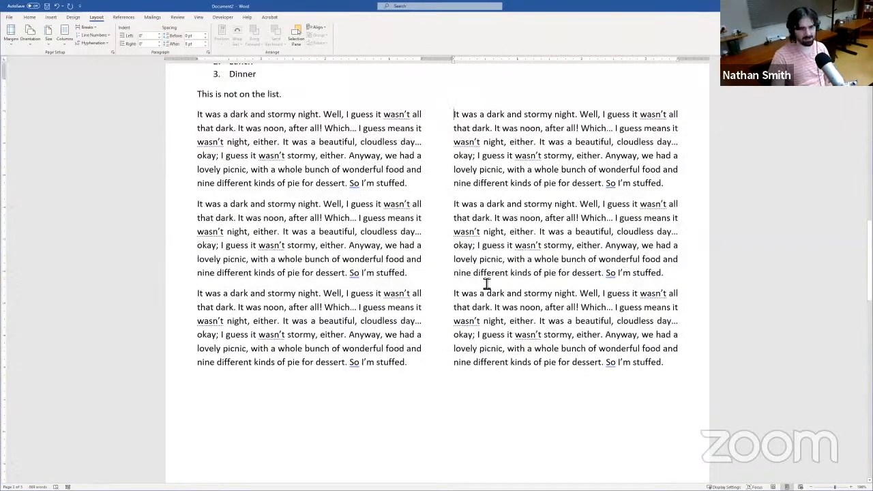
scroll(457, 282, "up", 3)
scroll(396, 232, "down", 4)
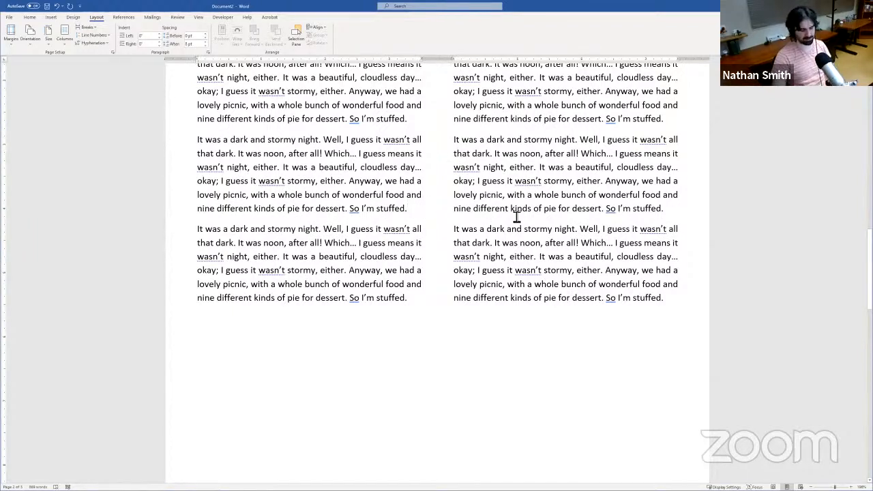
key("Return")
type("This is more text.")
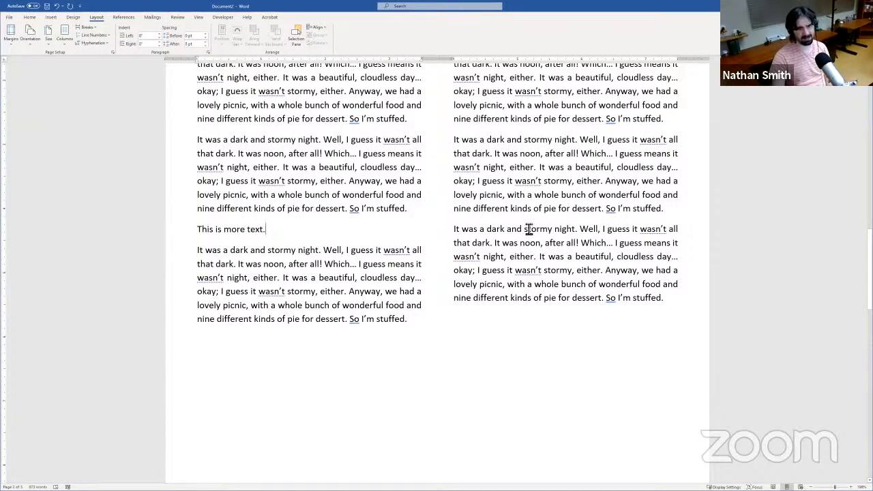
Step: Examine how the two columns and the surrounding pages are laid out around the added line
scroll(528, 230, "up", 5)
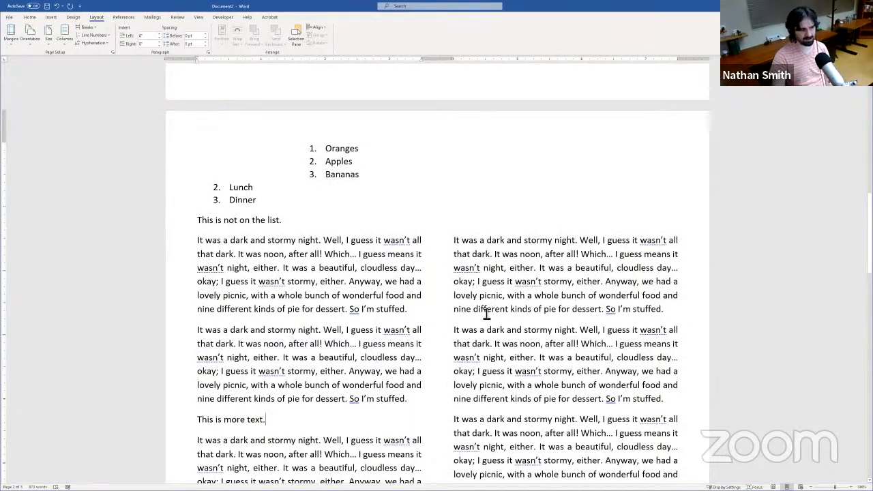
scroll(338, 320, "down", 7)
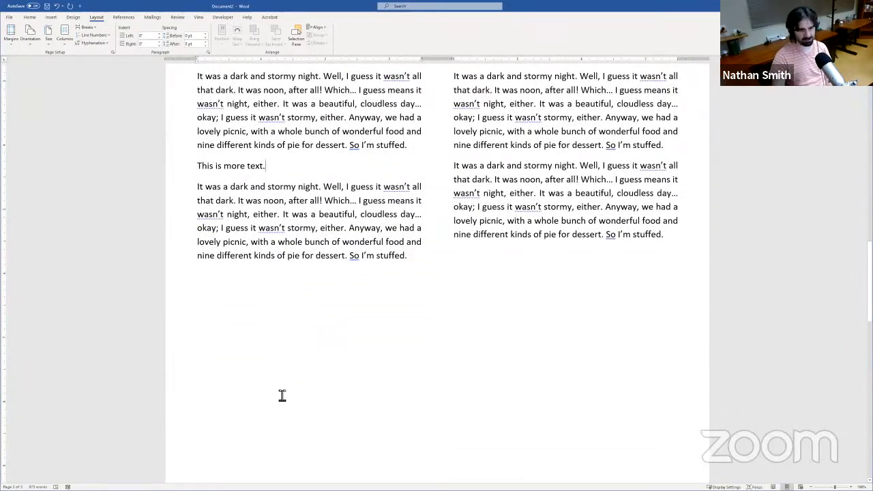
scroll(477, 259, "up", 5)
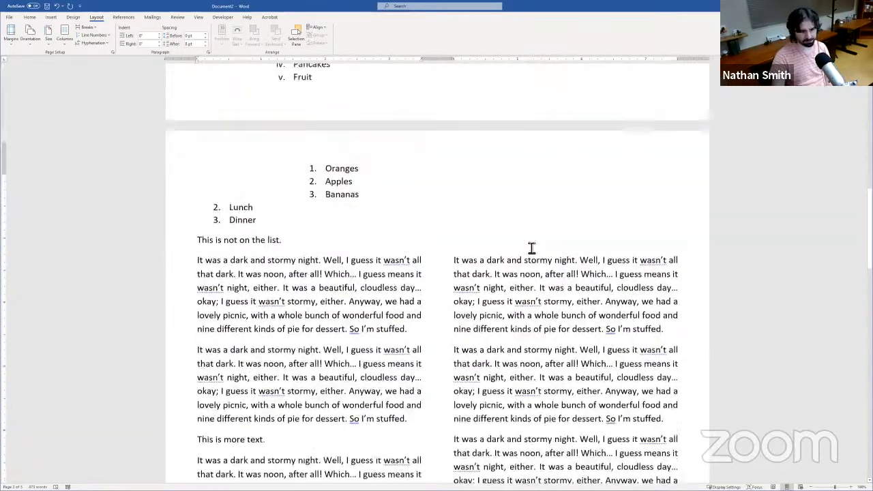
scroll(523, 291, "down", 2)
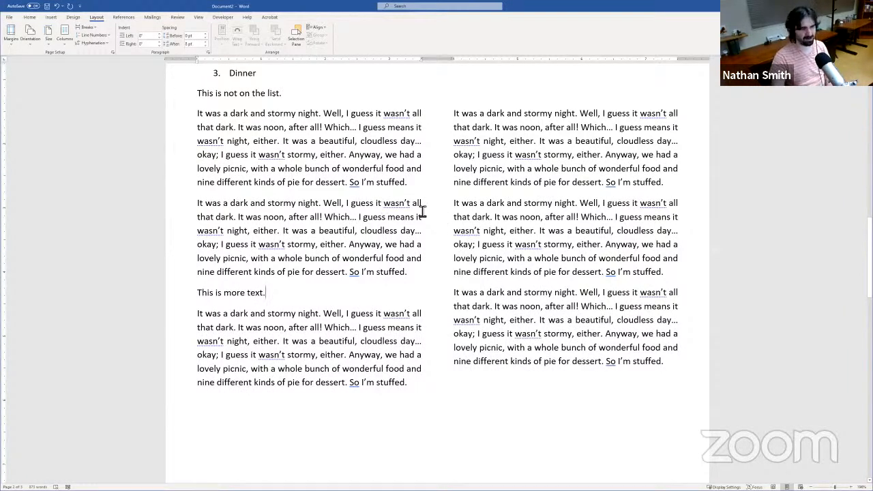
scroll(423, 213, "up", 3)
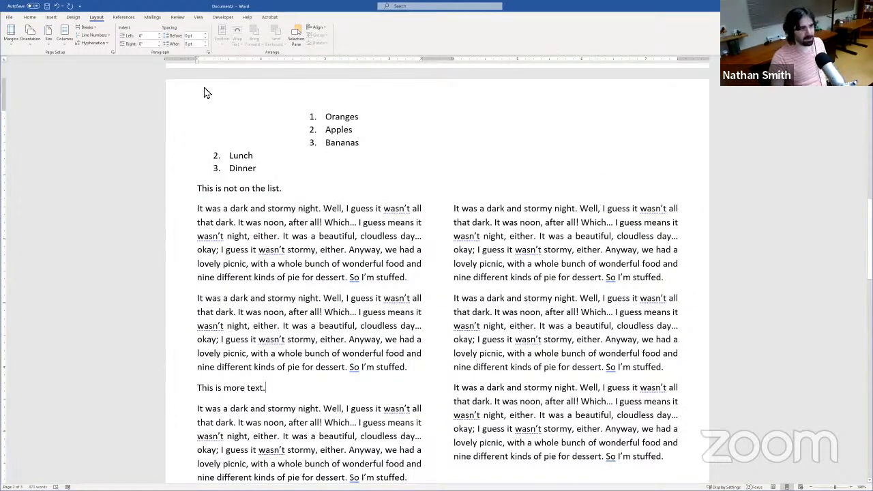
scroll(300, 191, "up", 4)
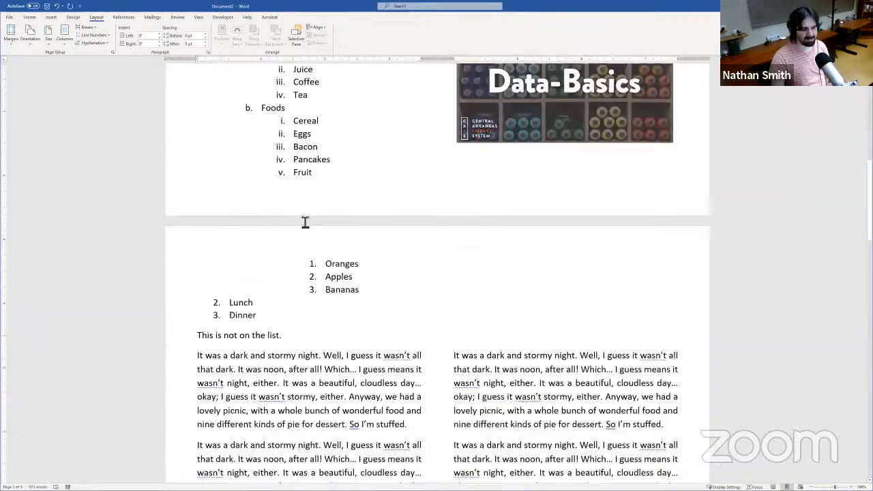
scroll(305, 225, "down", 8)
scroll(272, 136, "up", 10)
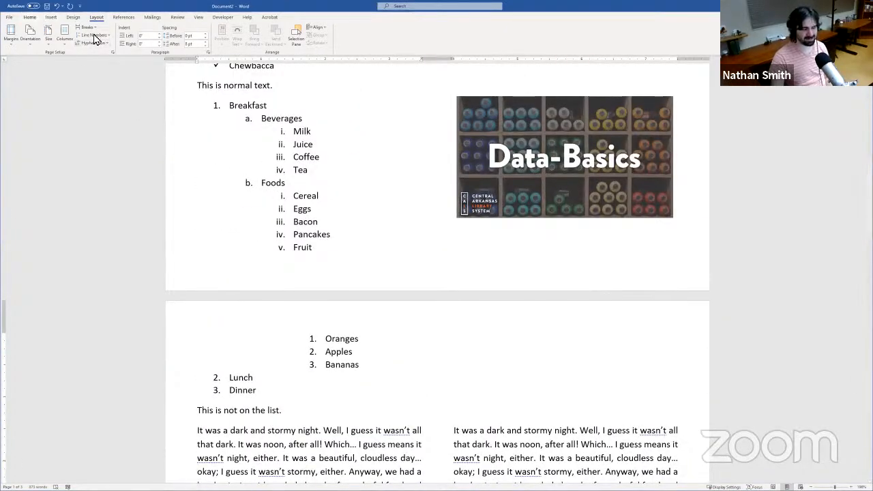
Step: Show the formatting marks and inspect the breaks from "This is not on the list." through the Works Cited page
left_click(28, 18)
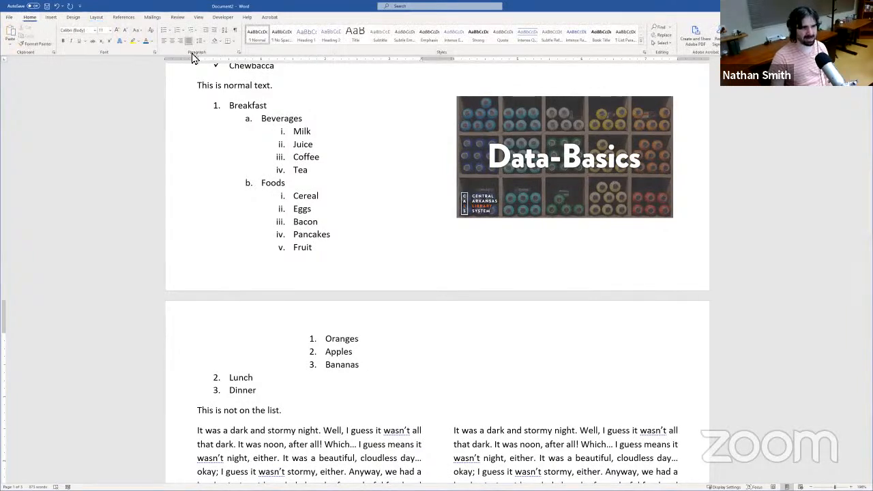
left_click(235, 31)
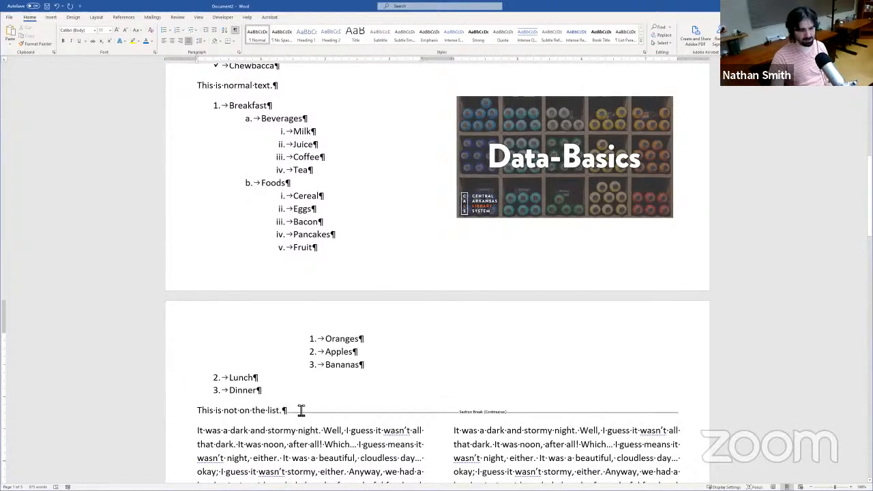
scroll(279, 409, "down", 4)
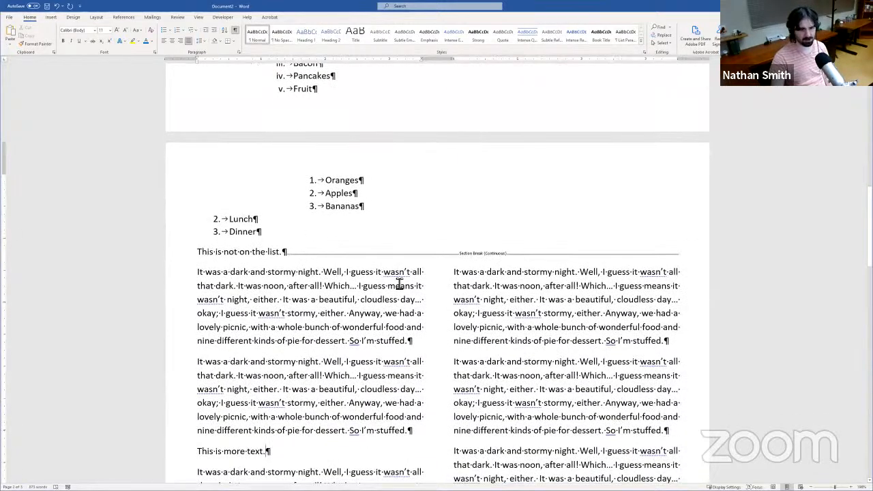
scroll(449, 281, "down", 5)
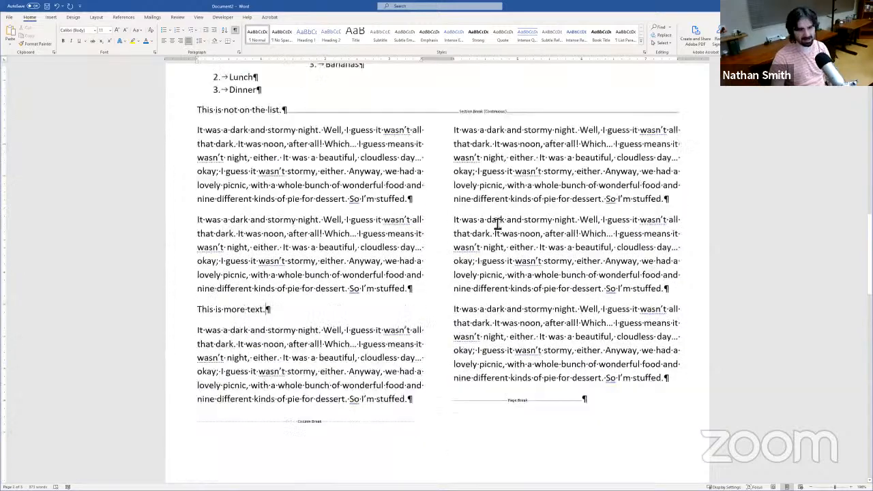
scroll(493, 223, "up", 3)
scroll(386, 282, "down", 4)
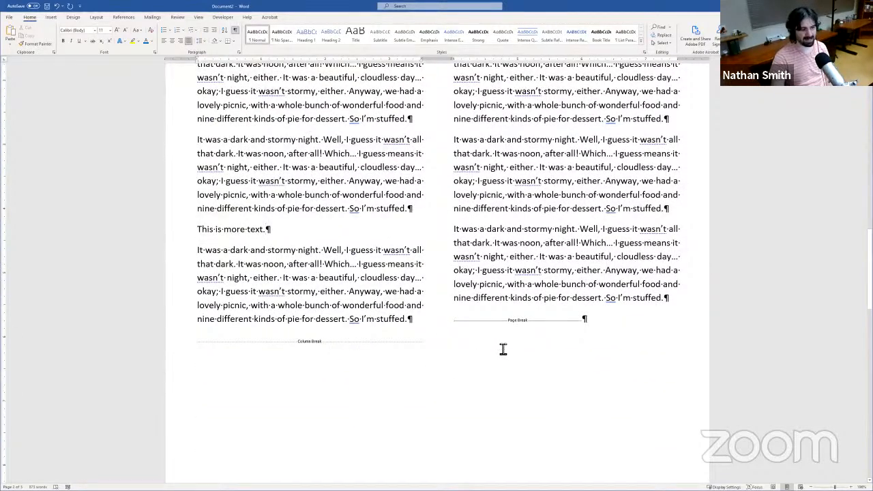
scroll(509, 304, "down", 6)
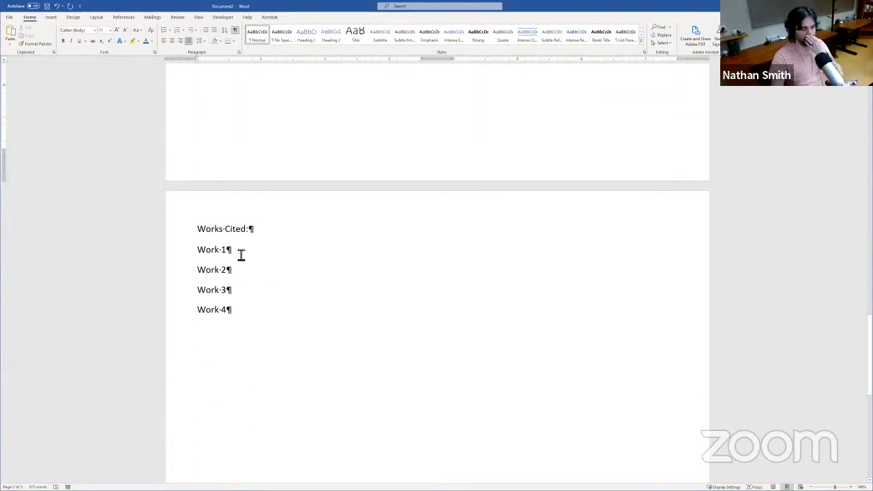
scroll(265, 261, "up", 6)
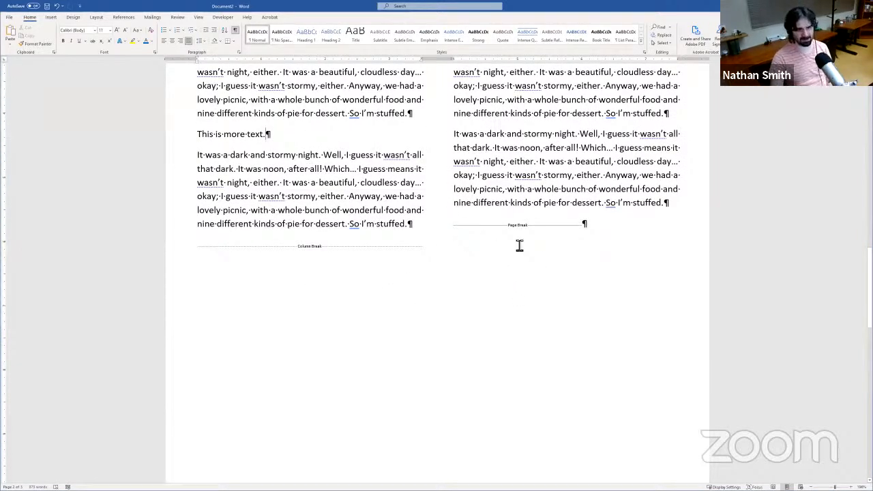
Step: Review the available page break and section break types without inserting one
left_click(72, 18)
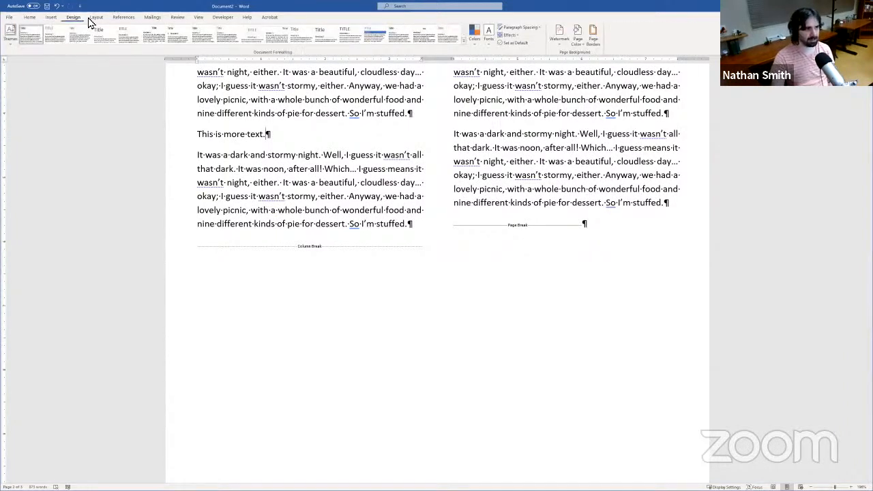
left_click(93, 19)
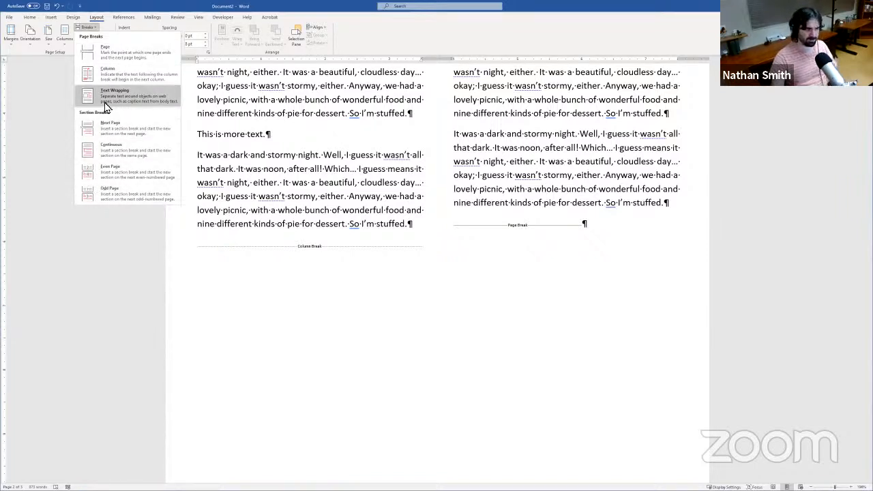
left_click(92, 29)
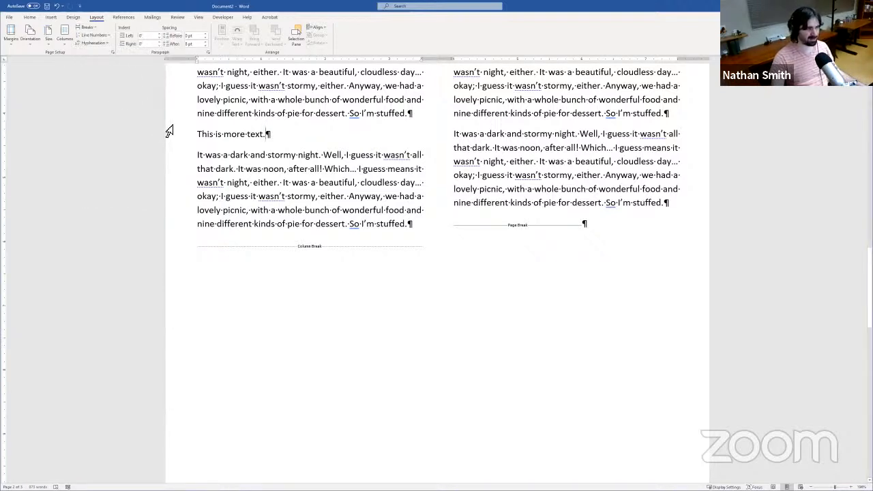
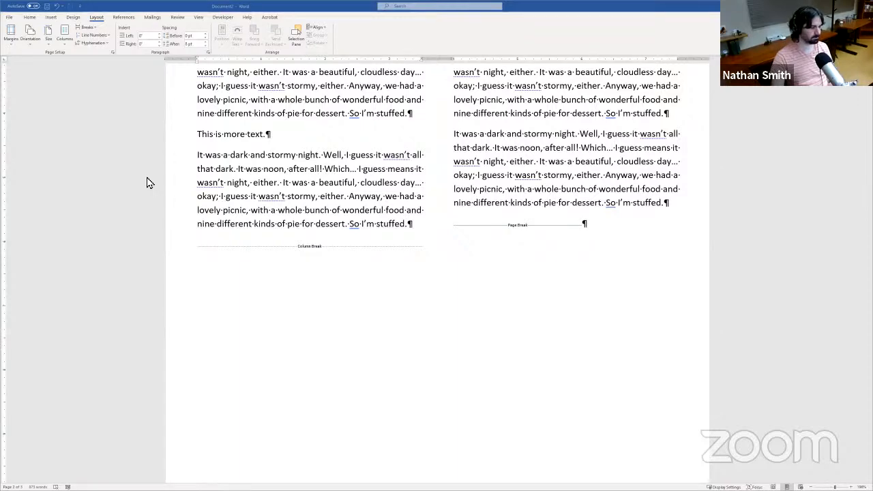
scroll(149, 183, "up", 5)
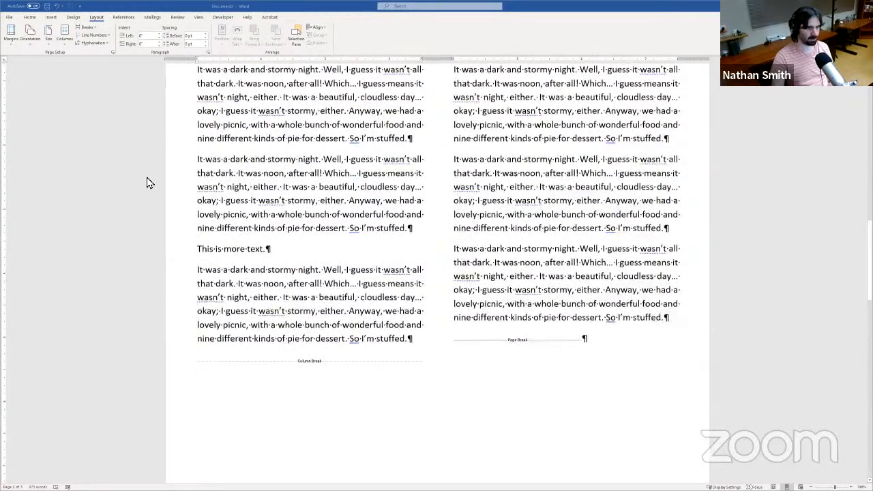
scroll(149, 183, "down", 10)
scroll(150, 182, "up", 5)
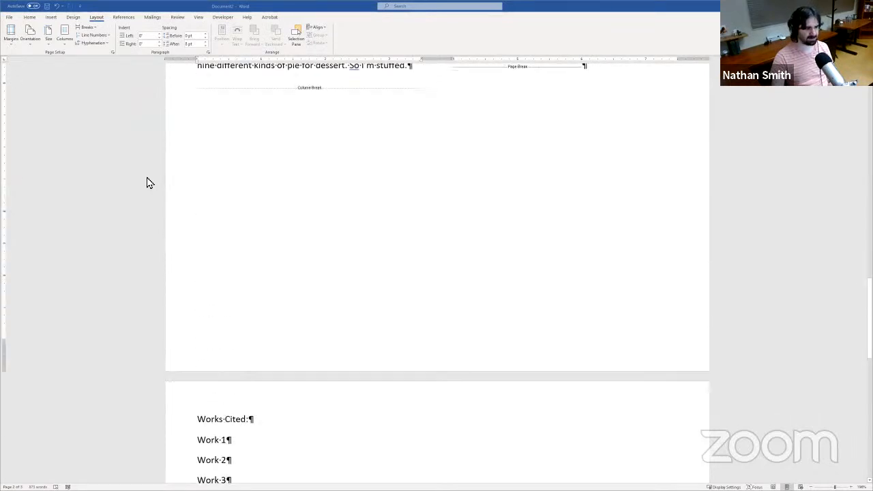
scroll(149, 183, "up", 10)
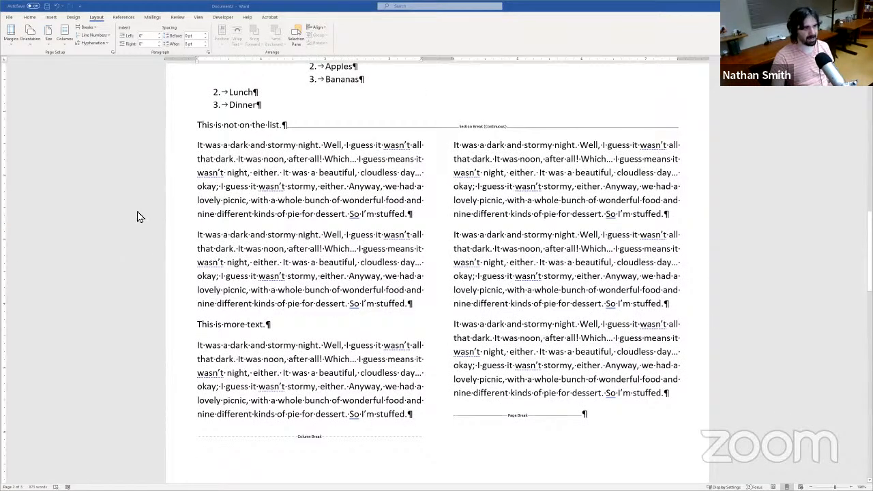